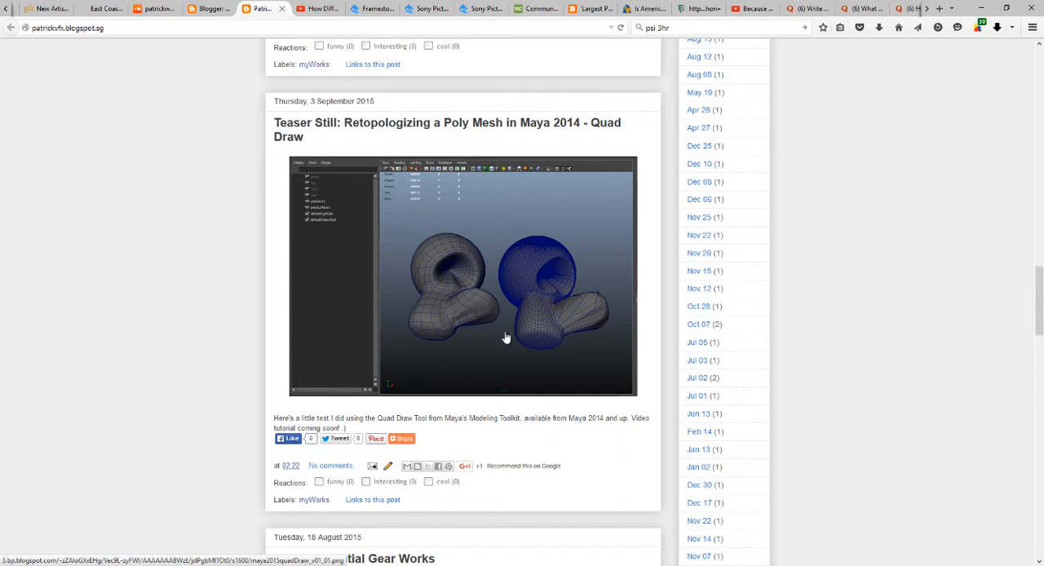
Switch from the browser to Maya and show the Modeling Toolkit.
left_click(981, 9)
left_click_drag(540, 232, 494, 226, "alt")
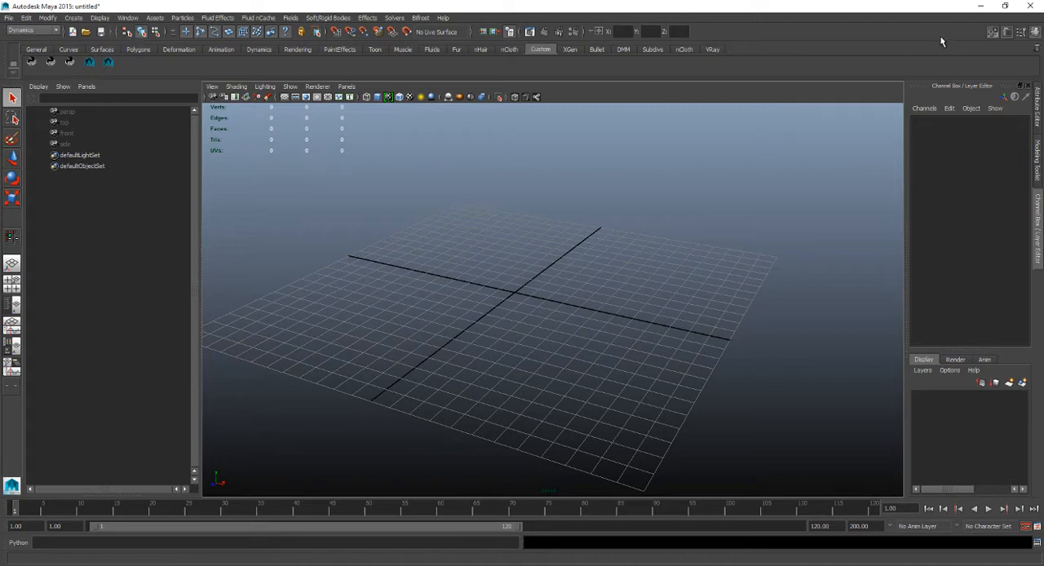
left_click(992, 32)
left_click(992, 33)
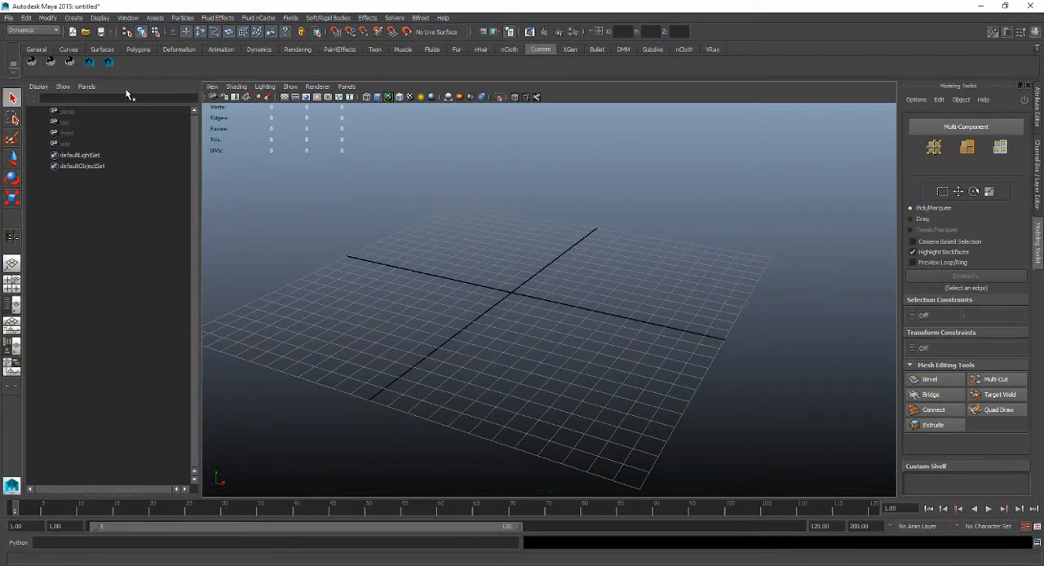
Check in the Plug-in Manager whether modelingToolkit.mll is loaded and set to auto load.
left_click(128, 18)
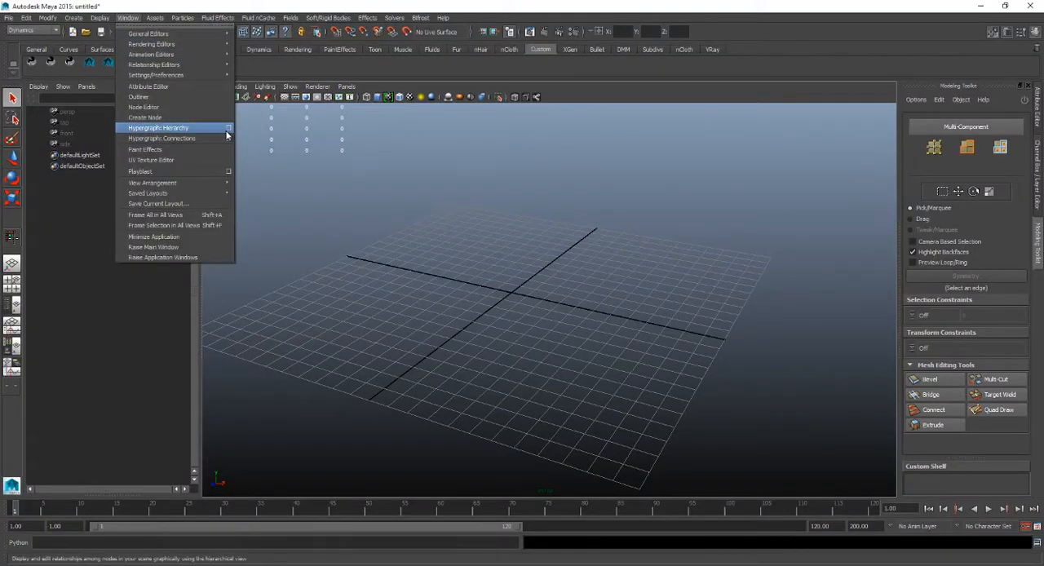
mouse_move(205, 67)
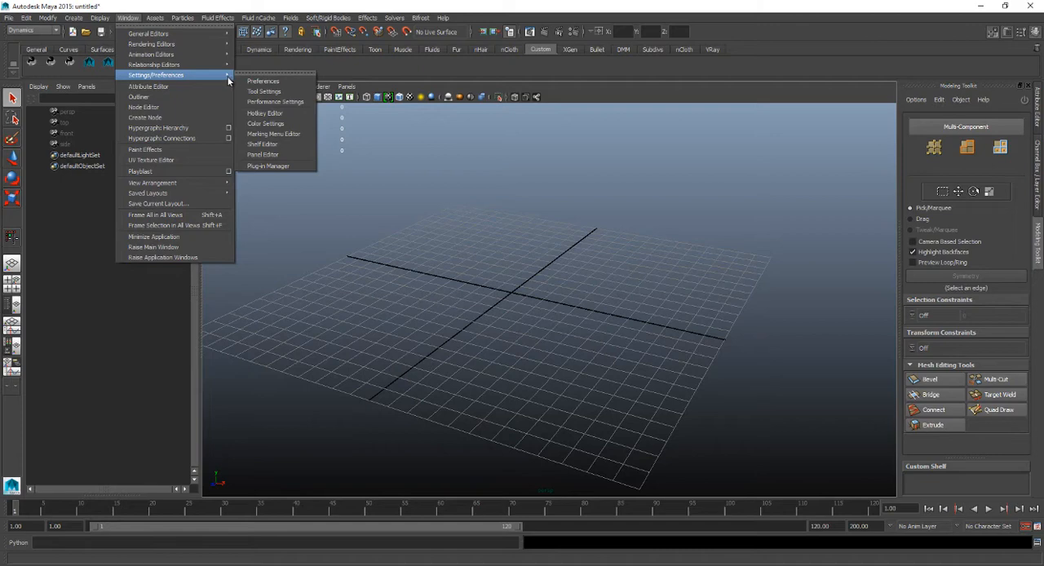
left_click(310, 167)
scroll(575, 263, "up", 5)
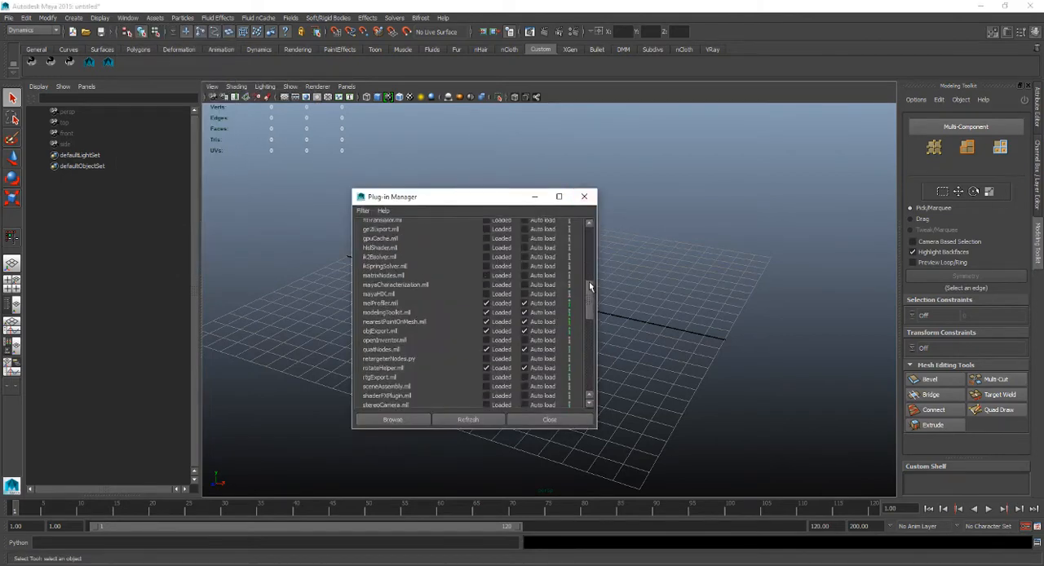
scroll(577, 227, "down", 8)
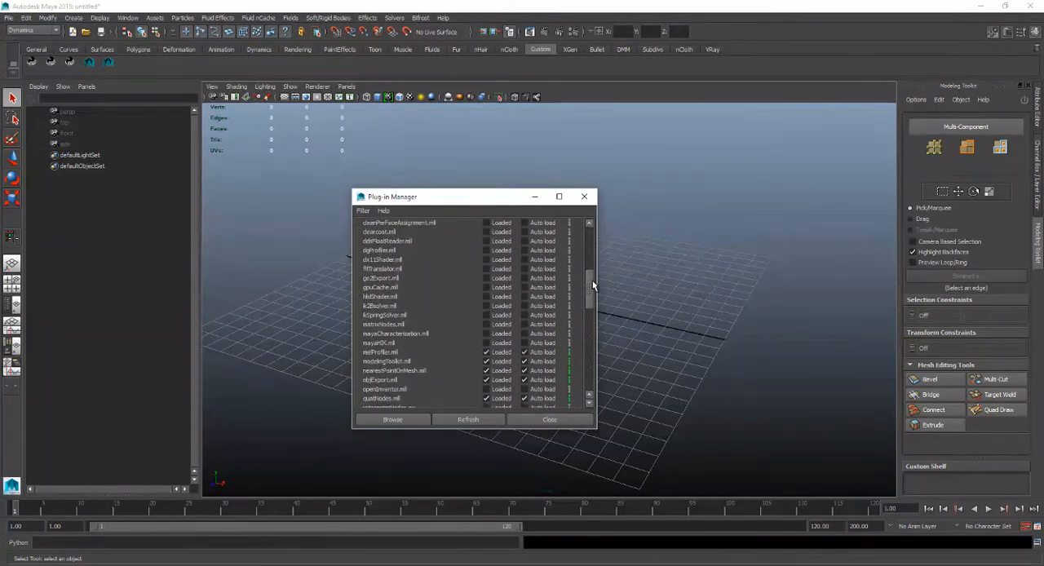
scroll(592, 290, "down", 4)
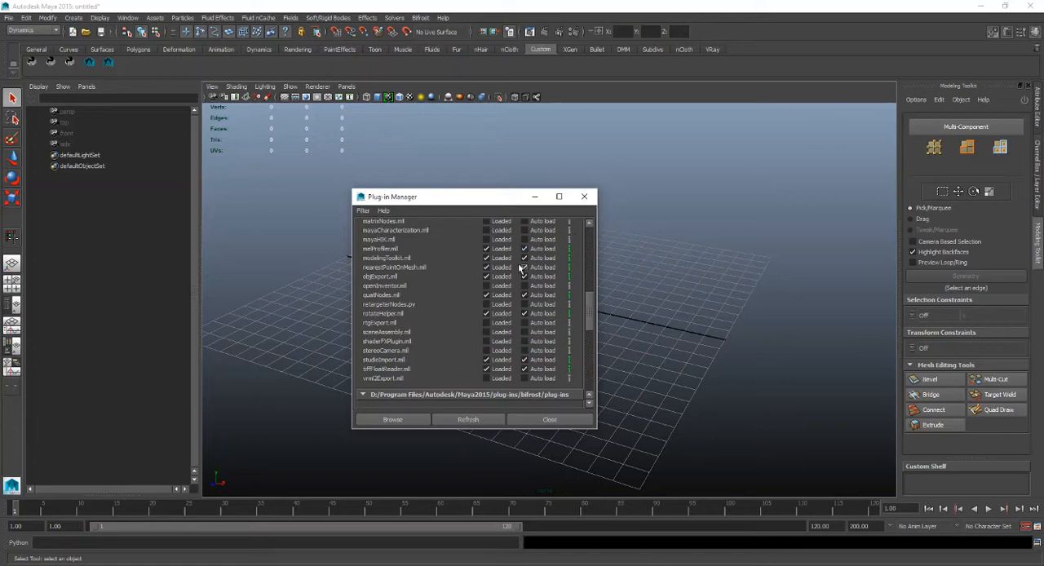
left_click(584, 197)
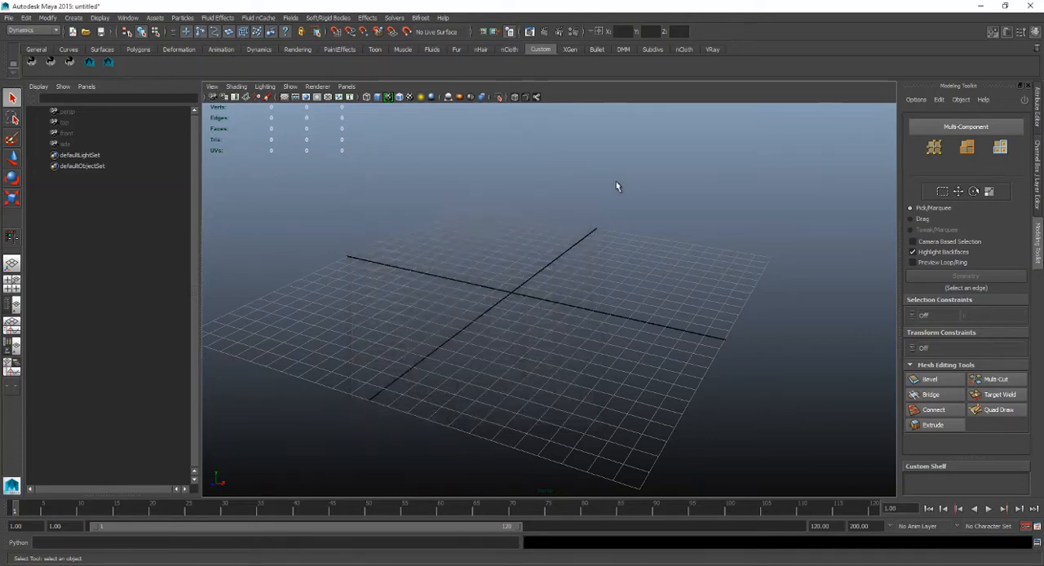
Activate Quad Draw, place four dots on the empty grid and fill them with a quad face.
left_click(993, 35)
left_click(992, 34)
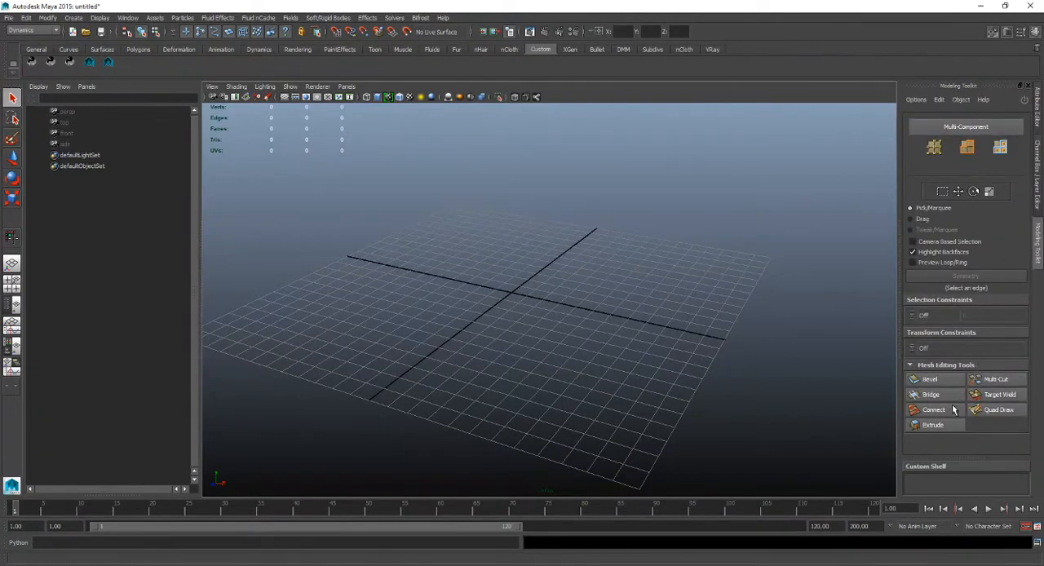
left_click(998, 410)
left_click_drag(445, 288, 419, 288, "alt")
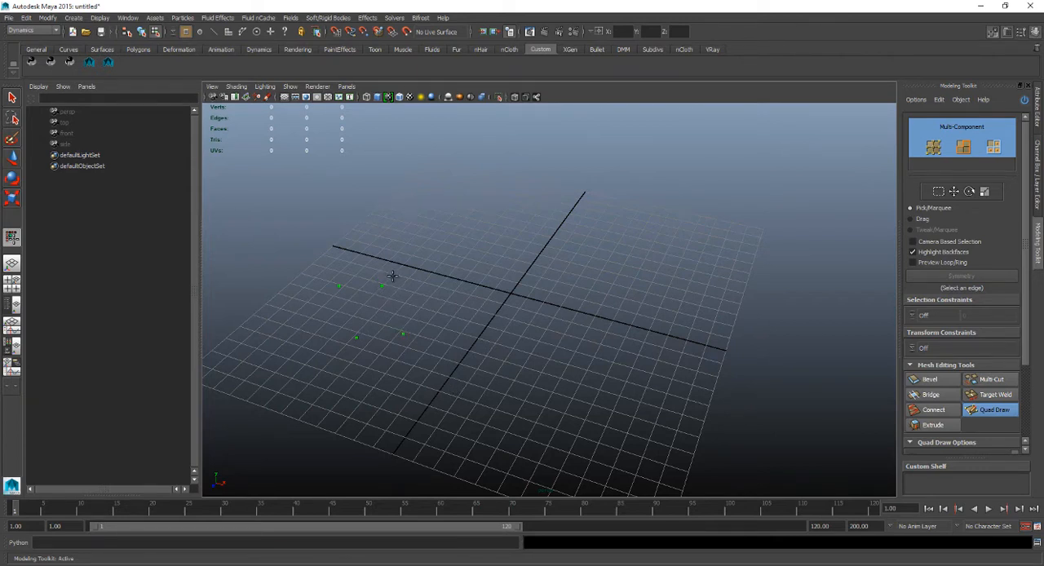
left_click_drag(416, 282, 384, 296, "alt")
mouse_move(403, 335)
left_mouse_down("alt")
mouse_move(440, 293)
mouse_move(350, 285)
mouse_move(445, 253)
left_mouse_up("alt")
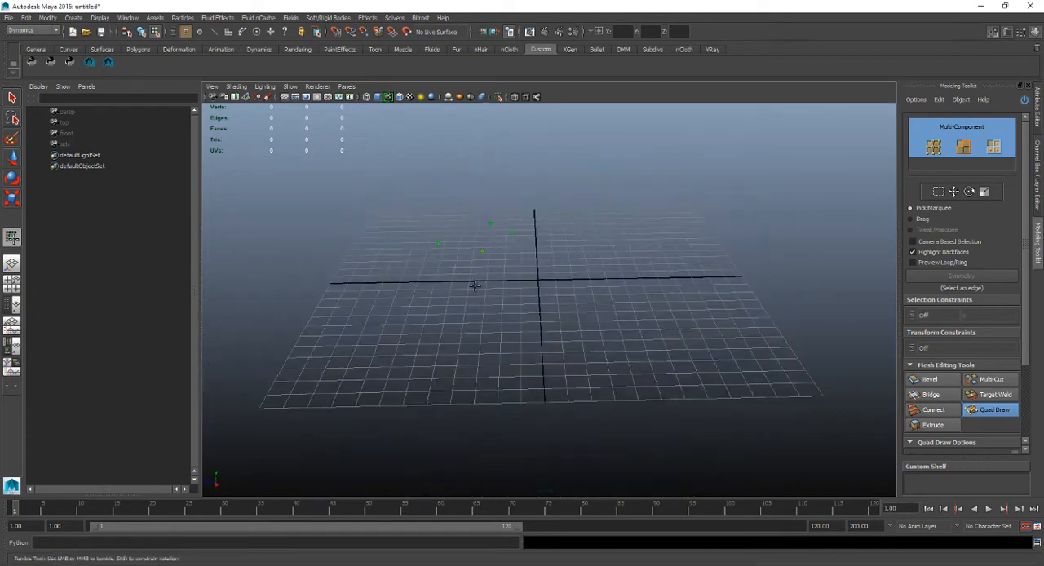
mouse_move(474, 286)
left_mouse_down("alt")
mouse_move(545, 179)
mouse_move(566, 273)
mouse_move(417, 326)
left_mouse_up("alt")
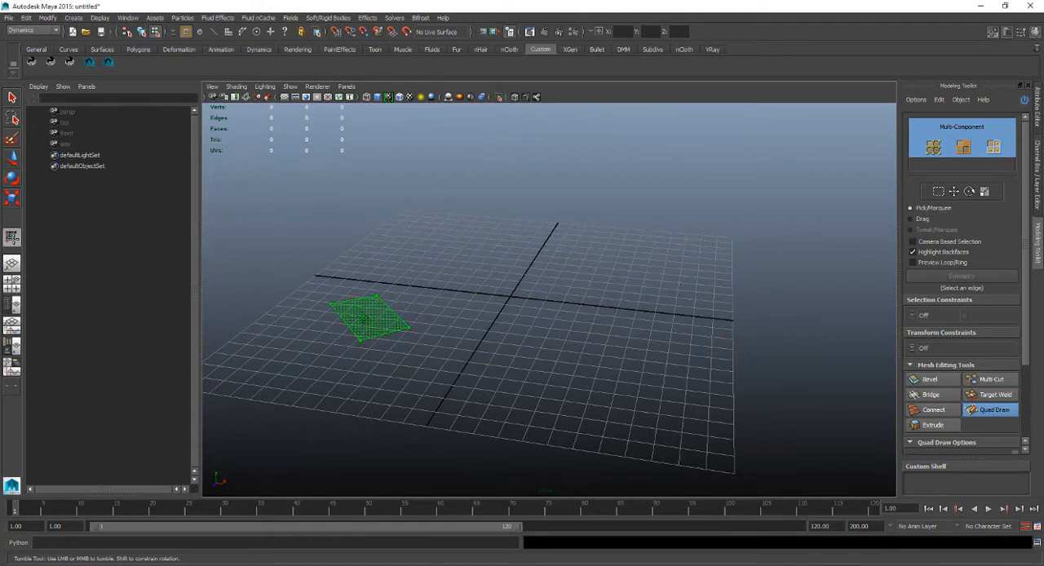
left_click(369, 318, "shift")
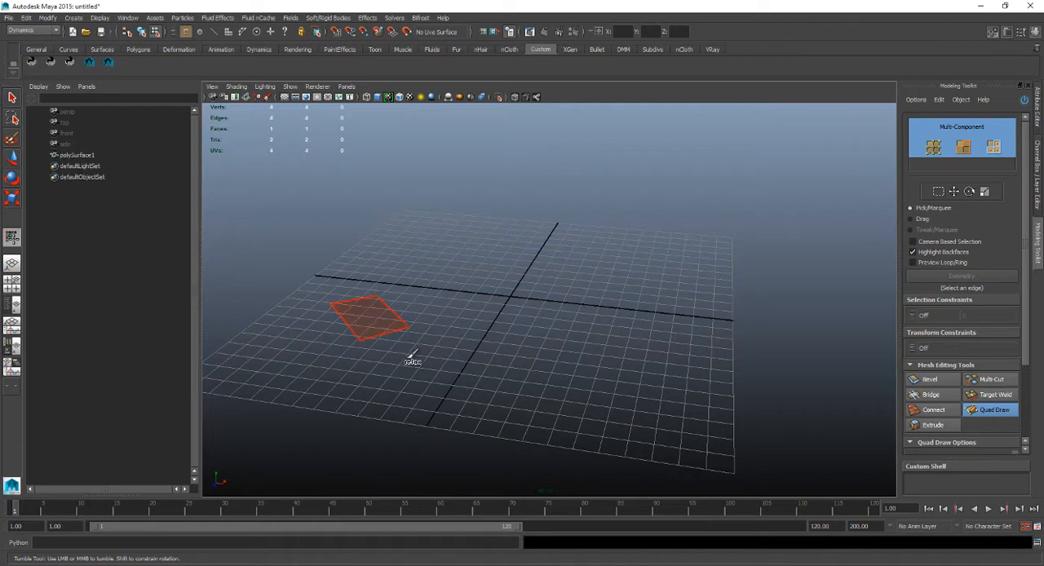
Place six more Quad Draw dots in pairs on the grid, apart from the first quad.
left_click_drag(408, 330, 425, 320, "alt")
right_click_drag(424, 320, 303, 290, "alt")
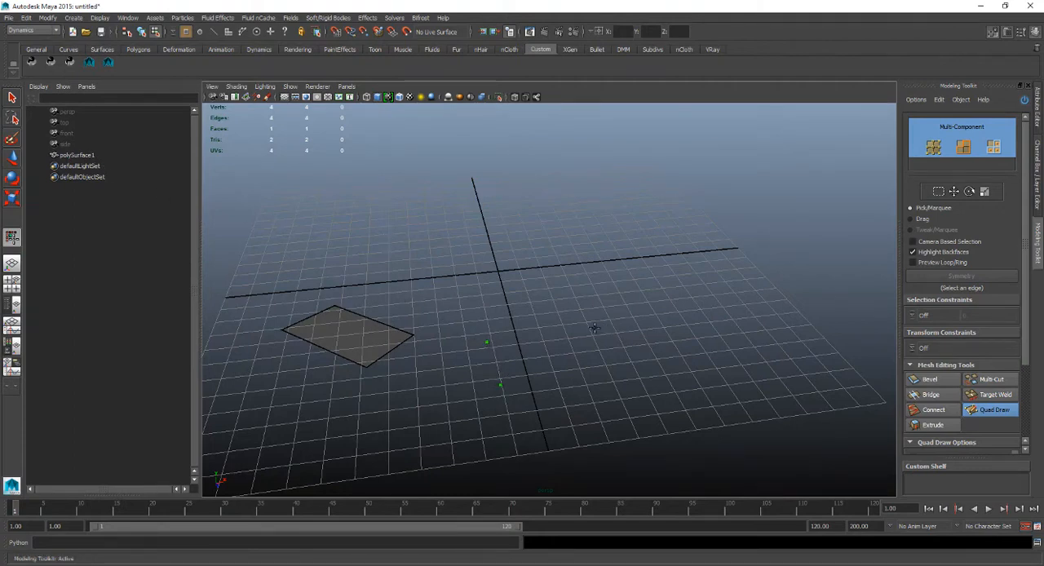
left_click(683, 325)
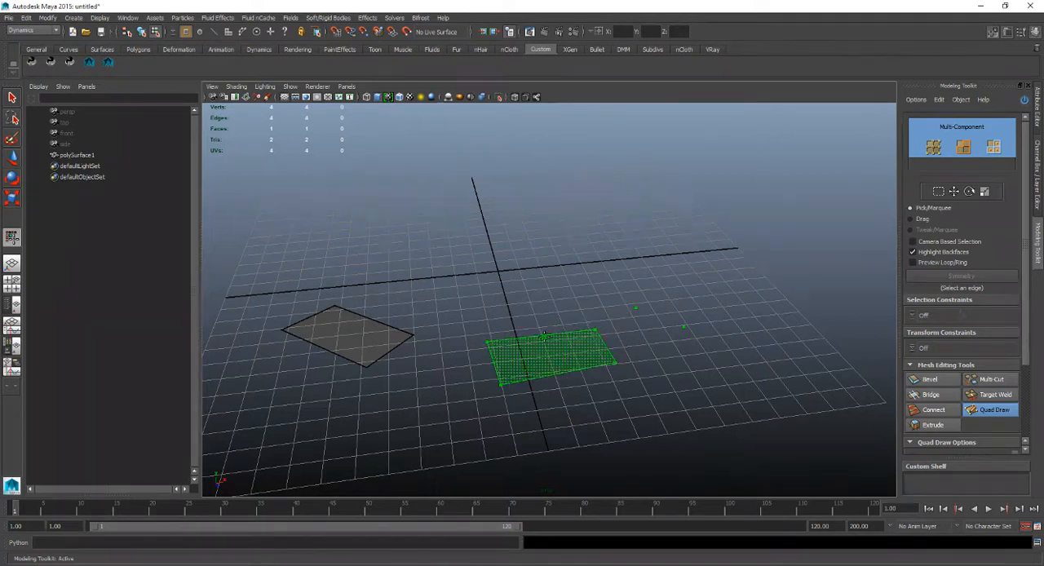
Try filling quads between the paired dots and bridging them to the first quad.
left_click(562, 346, "shift")
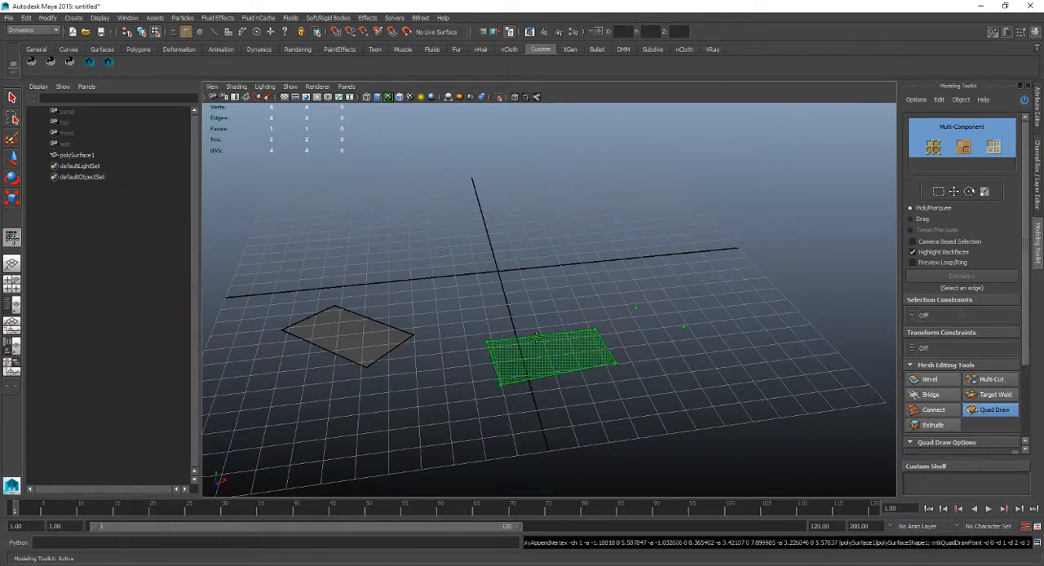
left_click(543, 339, "shift")
left_click_drag(555, 343, 656, 349, "alt")
left_click(657, 342, "shift")
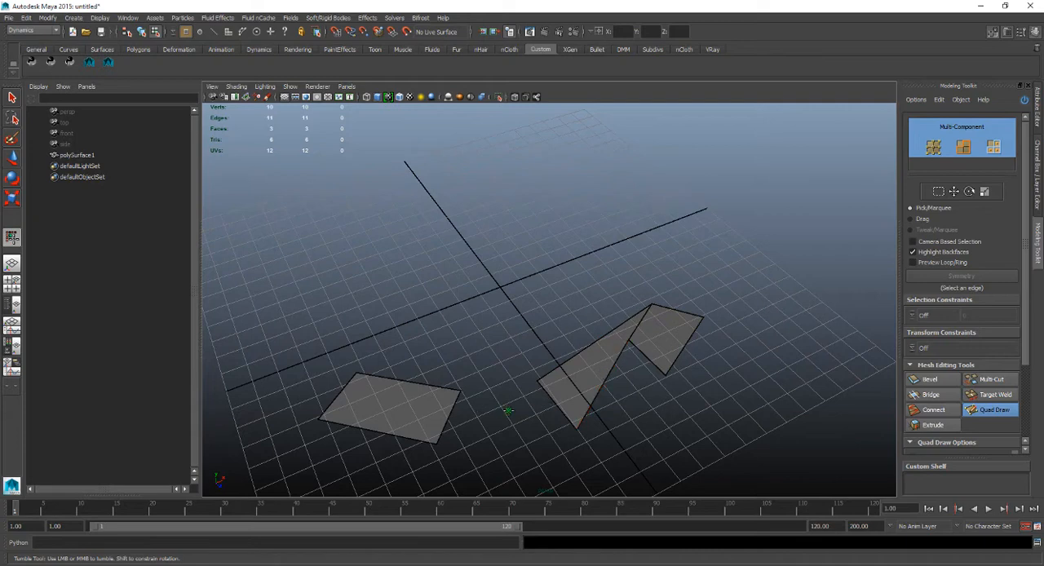
left_click(528, 418, "shift")
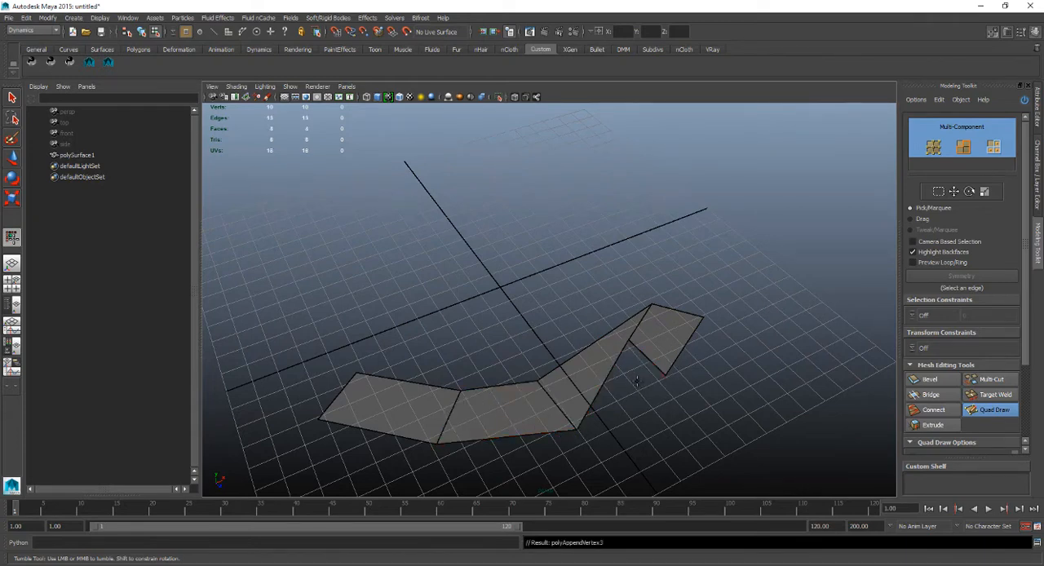
Undo the face fills made between the dots, keeping the first quad and the placed dots.
key("ctrl+z")
key("ctrl+z")
key("ctrl+z")
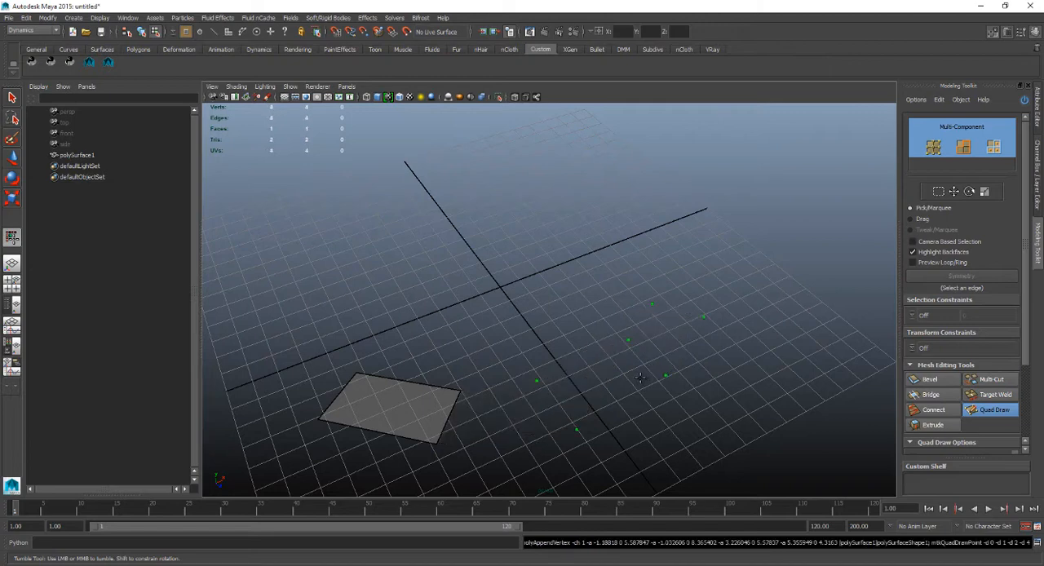
Place four more Quad Draw dots in two pairs, extending the curved row of dots up to the grid's axis line.
mouse_move(575, 396)
left_mouse_down("alt")
mouse_move(537, 373)
mouse_move(464, 405)
left_mouse_up("alt")
middle_click_drag(464, 405, 419, 357, "alt")
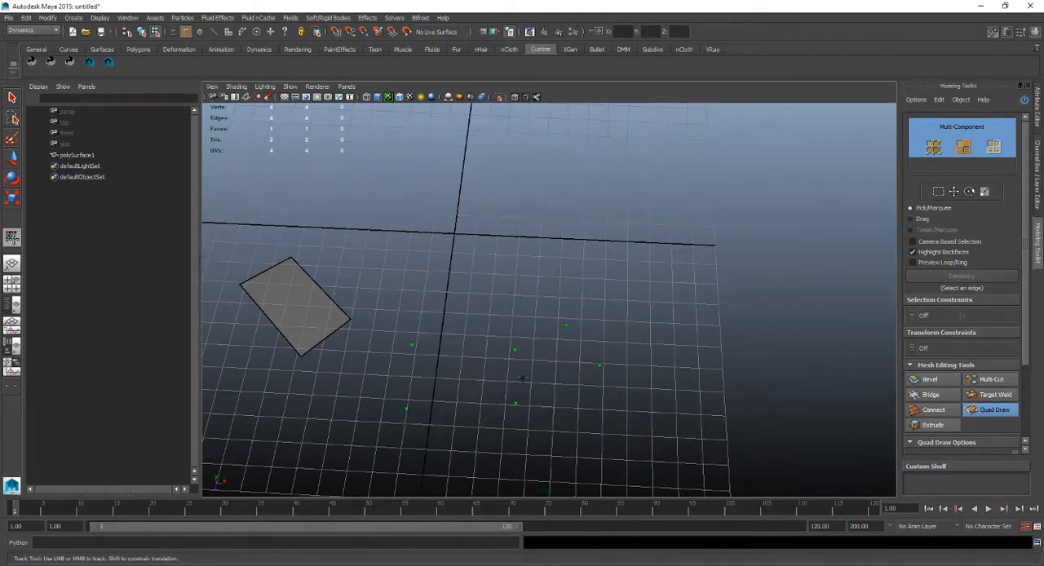
left_click(383, 367, "shift")
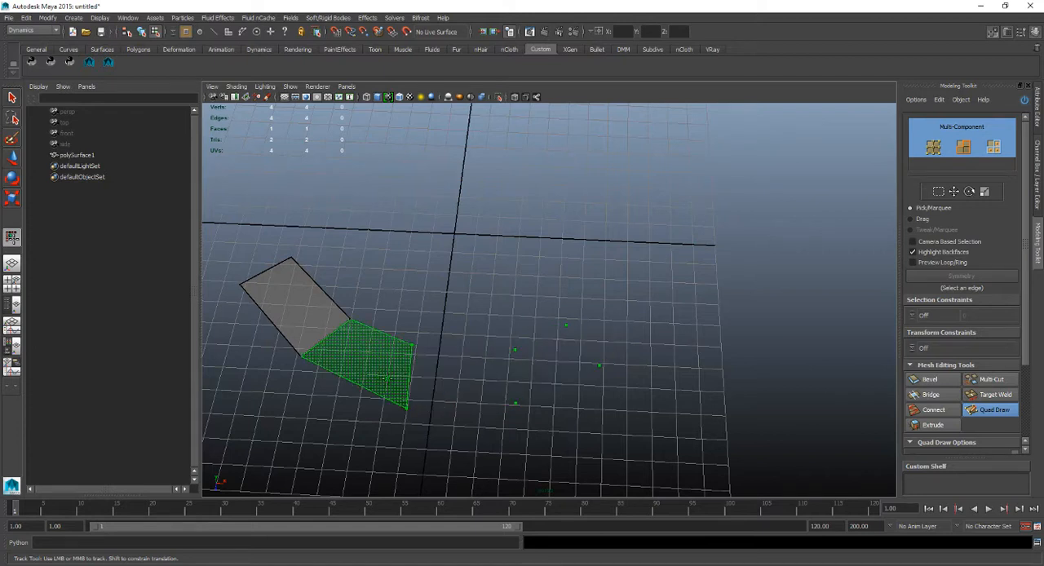
left_click(616, 278)
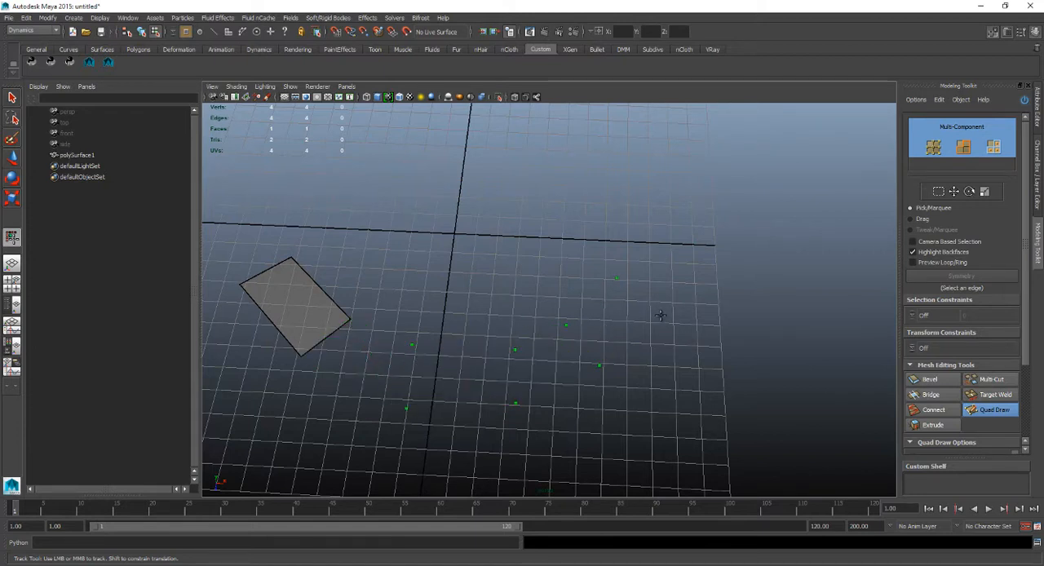
left_click(660, 316)
left_click(649, 227)
left_click(692, 246)
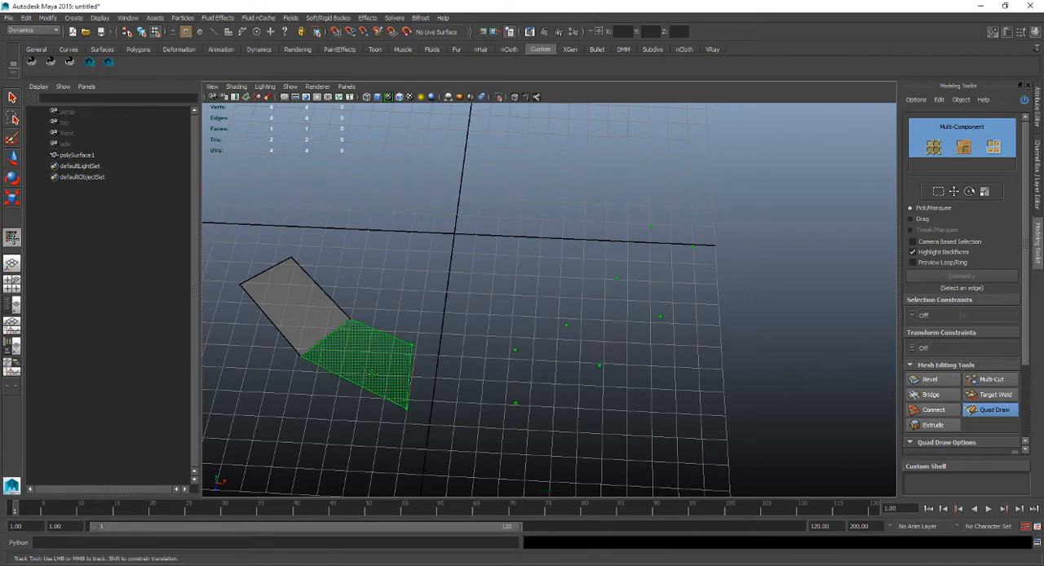
Fill quads between all the dot pairs, connecting them to the first quad as a curved strip of six faces.
left_click(383, 379, "shift")
left_click(415, 386, "shift")
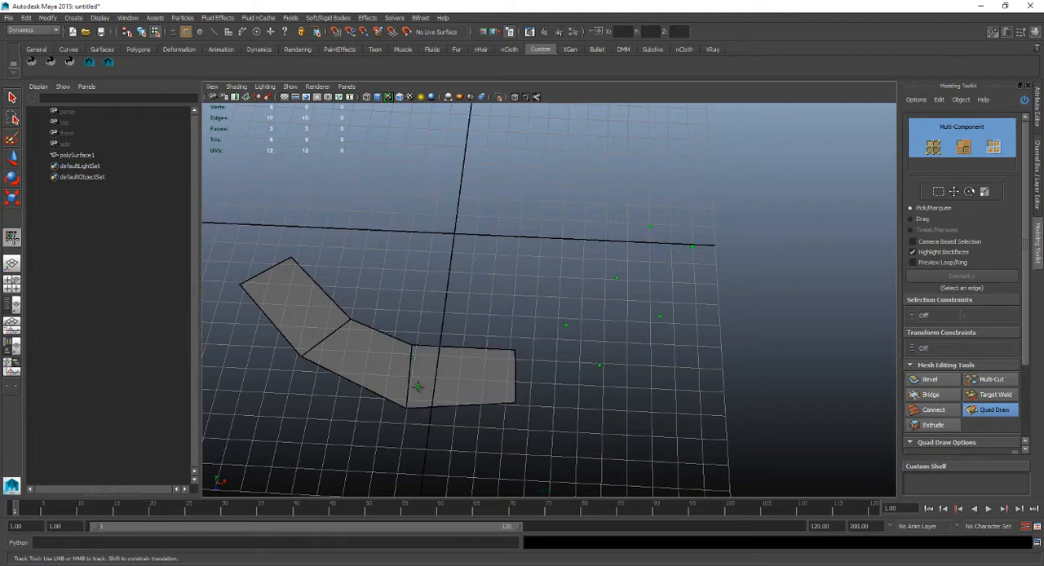
left_click(534, 362, "shift")
left_click(605, 320, "shift")
left_click(643, 273, "shift")
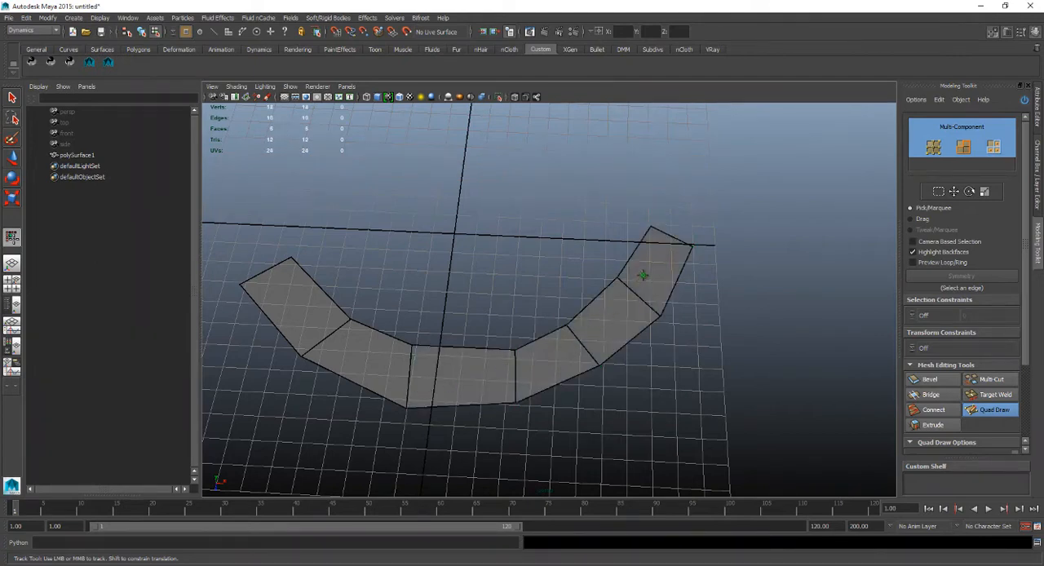
Try deleting the edge between the second and third faces of the strip, and undo the deletion.
mouse_move(519, 291)
left_mouse_down("alt")
mouse_move(424, 287)
mouse_move(401, 235)
mouse_move(524, 252)
mouse_move(516, 298)
left_mouse_up("alt")
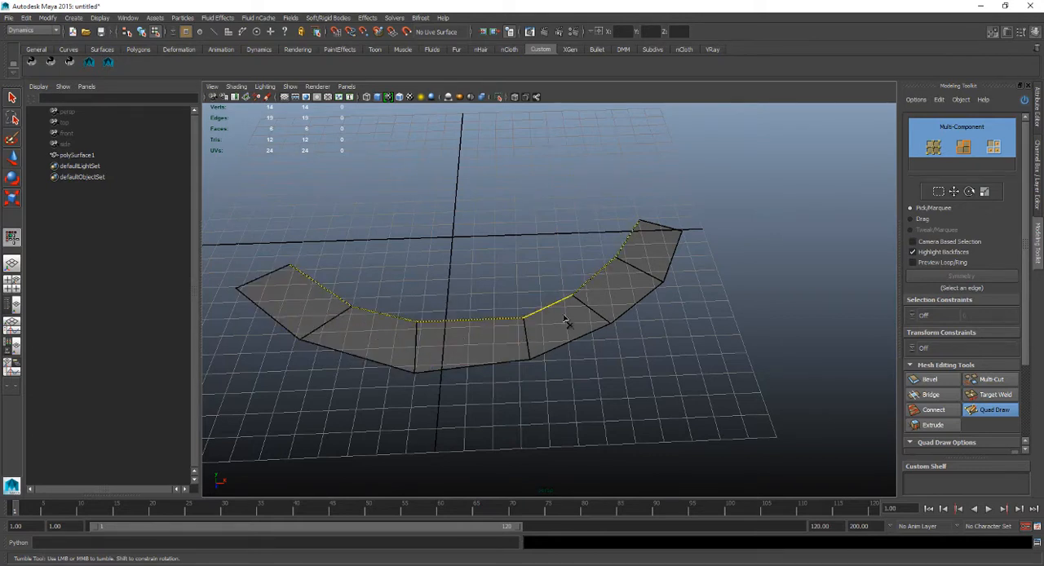
left_click(418, 353, "ctrl+shift")
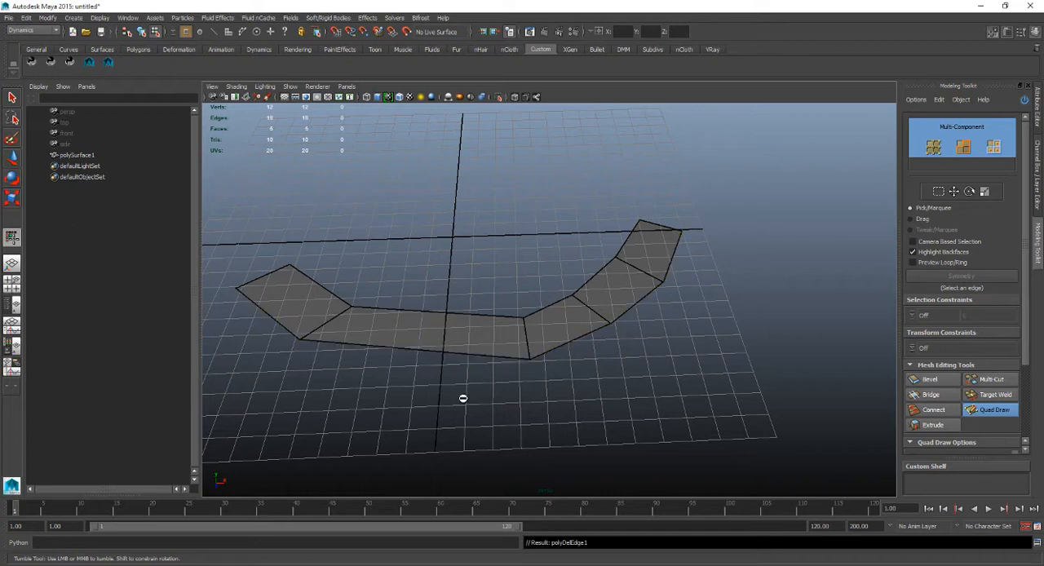
key("ctrl+z")
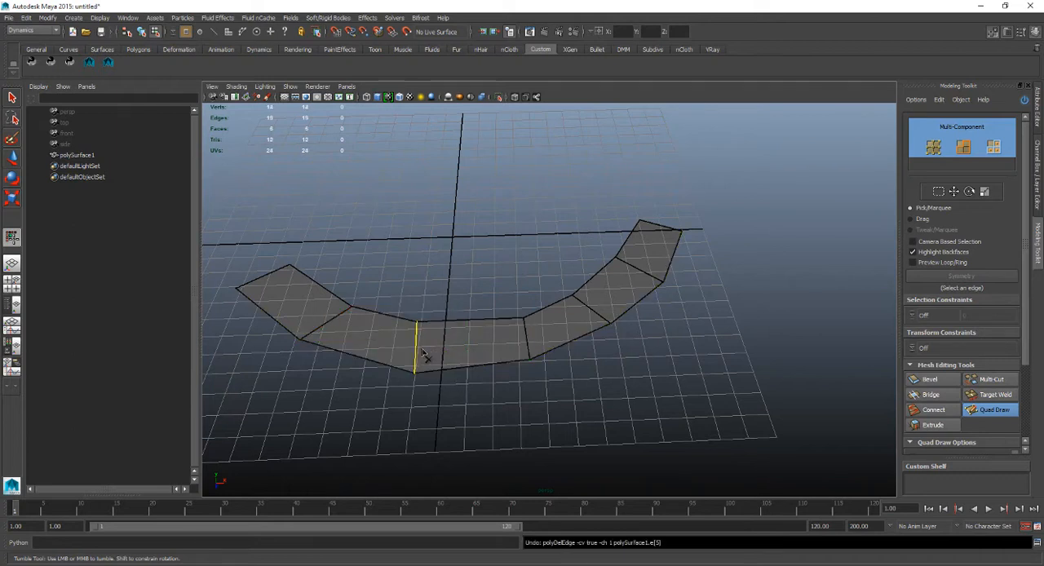
Delete the third quad face, at the lowest part of the curved strip, with Quad Draw.
left_click(473, 352, "ctrl+shift")
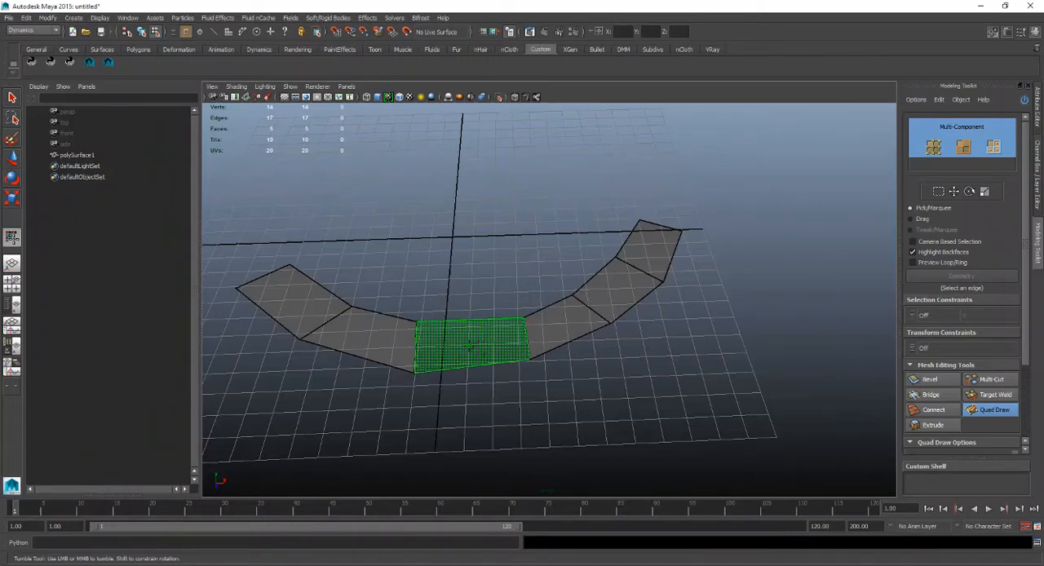
Try refilling the gap and inserting an edge loop lengthwise through the strip, and undo both operations.
left_click(469, 345, "shift")
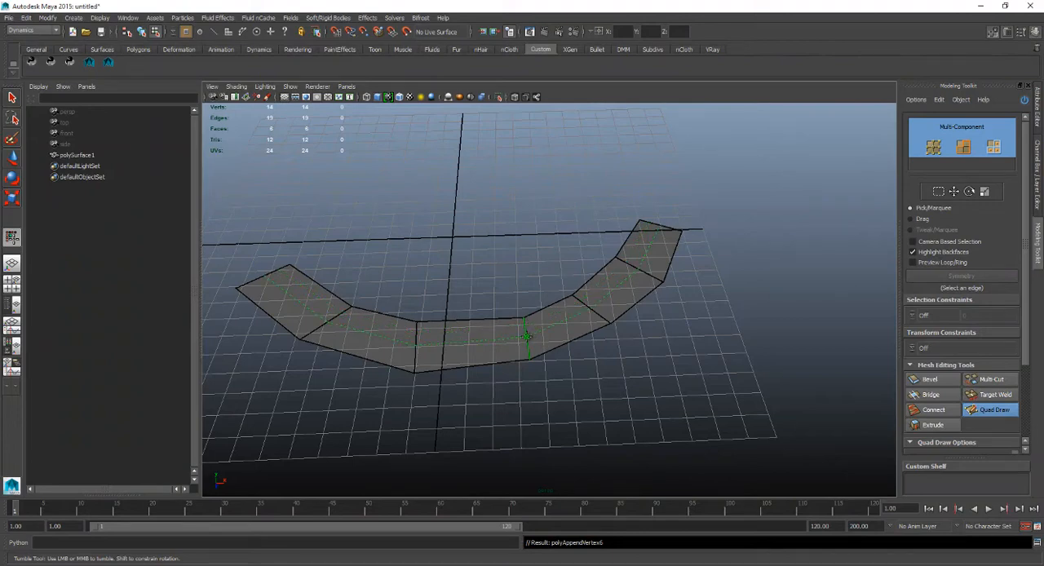
left_click(527, 336, "ctrl")
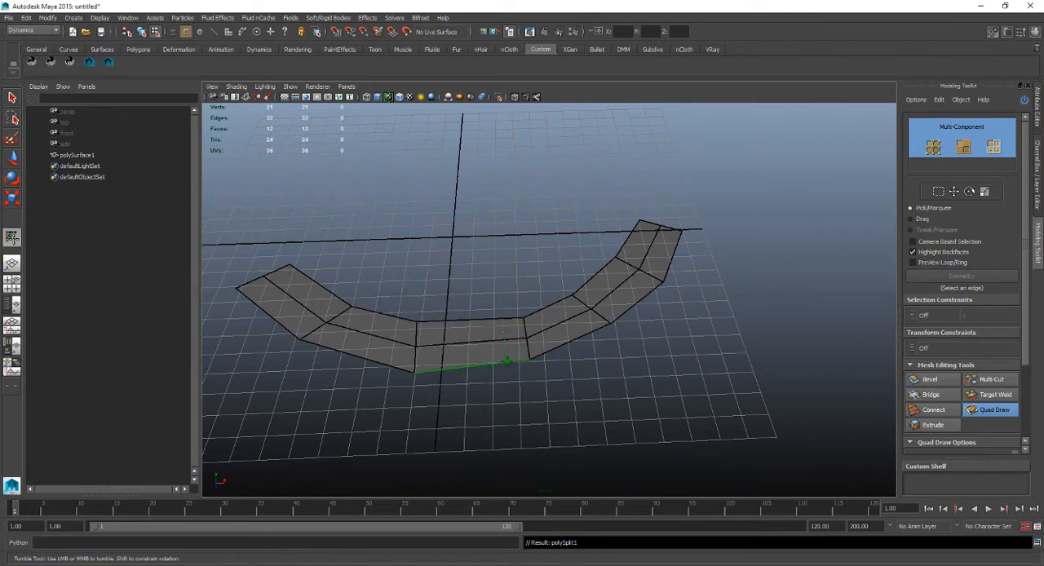
key("ctrl+z")
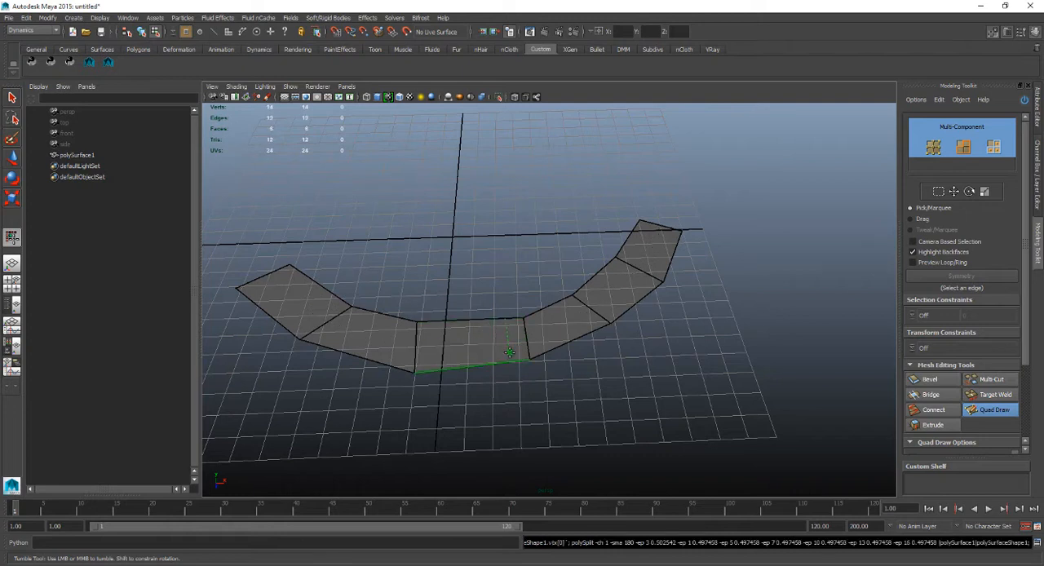
key("ctrl+z")
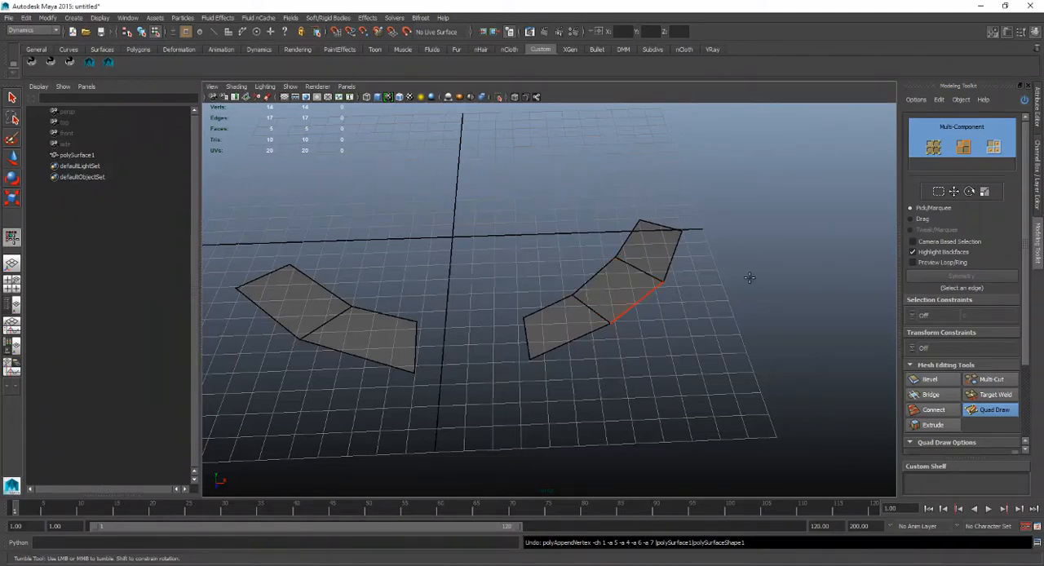
left_click(976, 410)
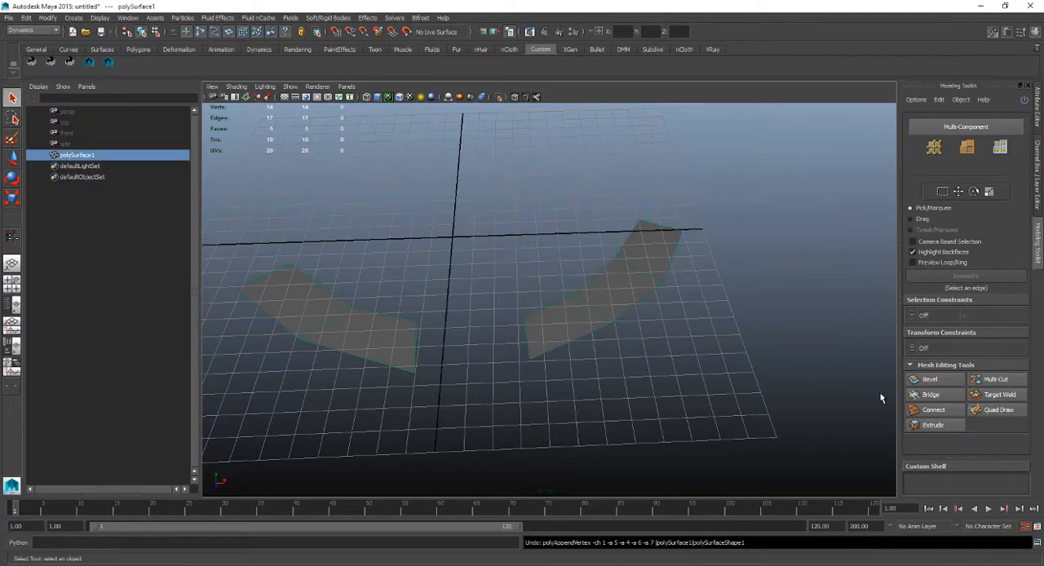
left_click(976, 411)
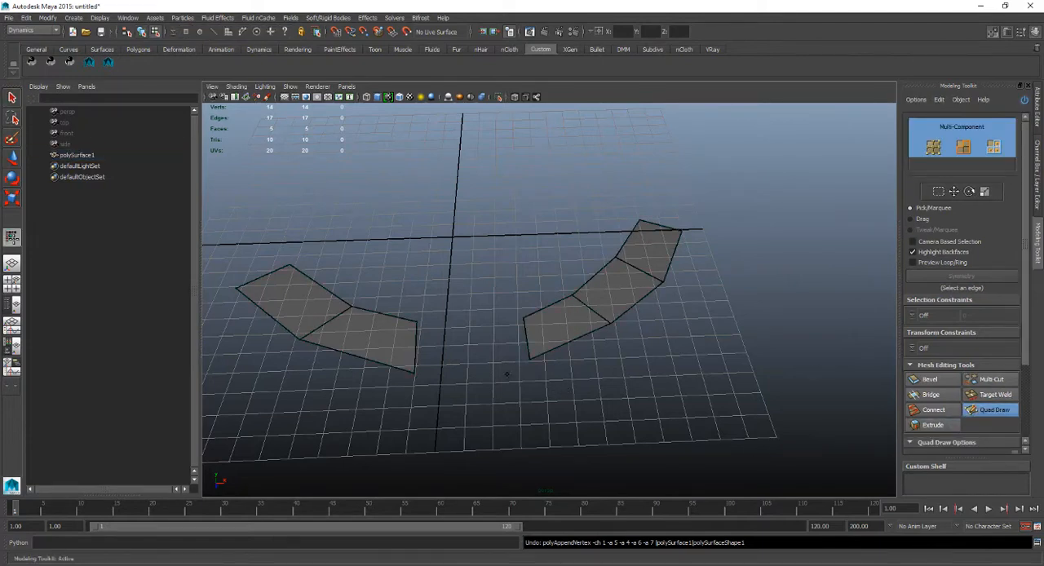
left_click(992, 409)
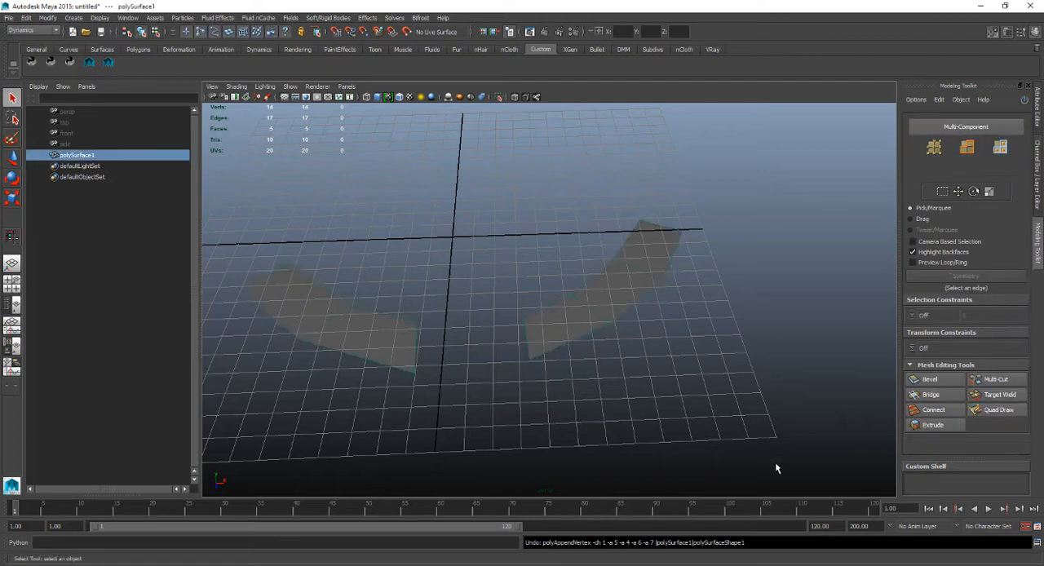
left_click_drag(495, 293, 497, 317, "alt")
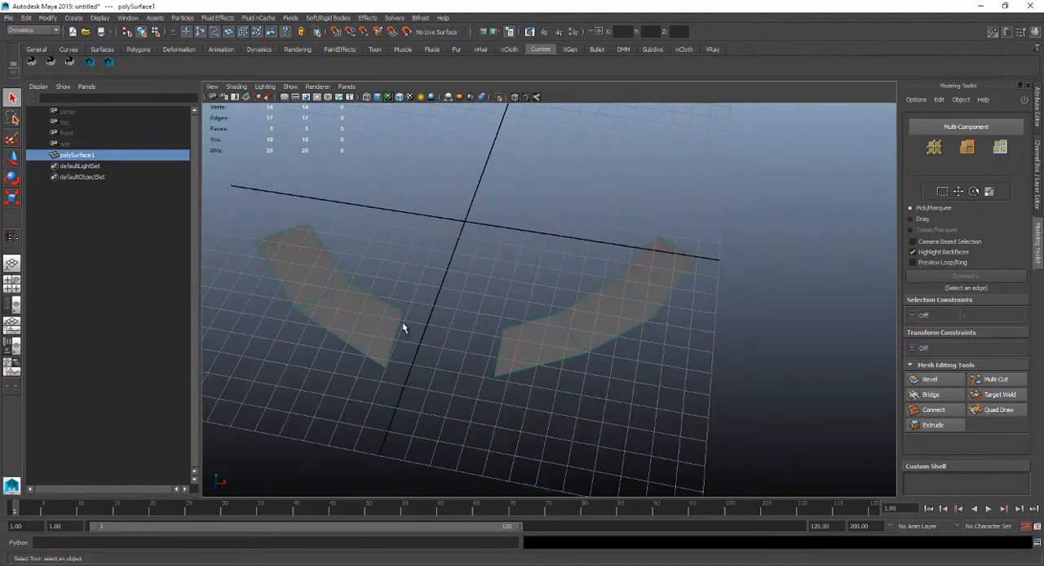
Try placing loose Quad Draw dots on the grid around the origin, and leave the tool without filling any quads.
left_click(978, 412)
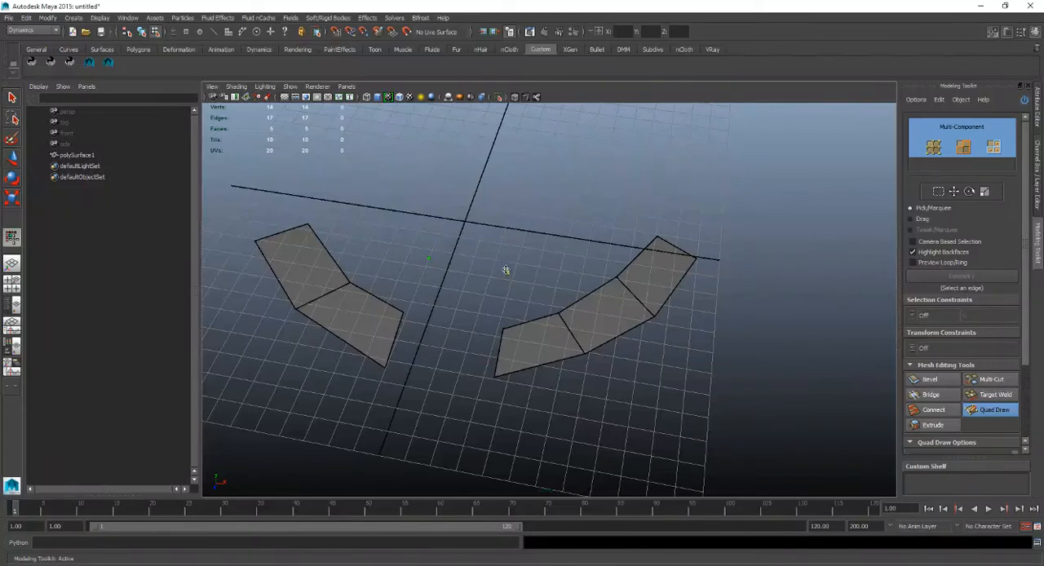
left_click(454, 211)
left_click(424, 198)
left_click(513, 214)
left_click(560, 212)
left_click(559, 271)
left_click(388, 246)
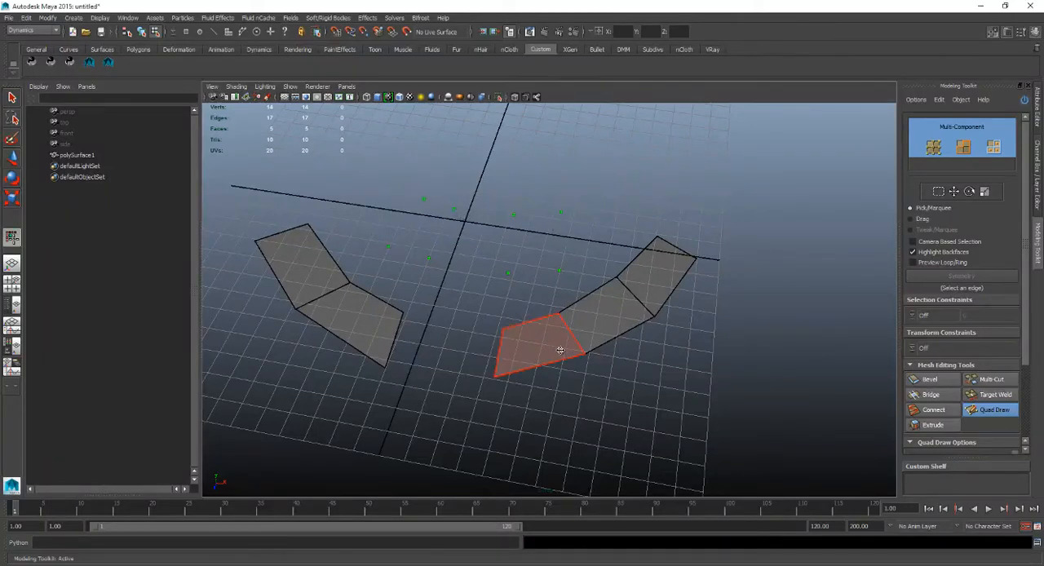
left_click(1008, 412)
left_click(546, 283)
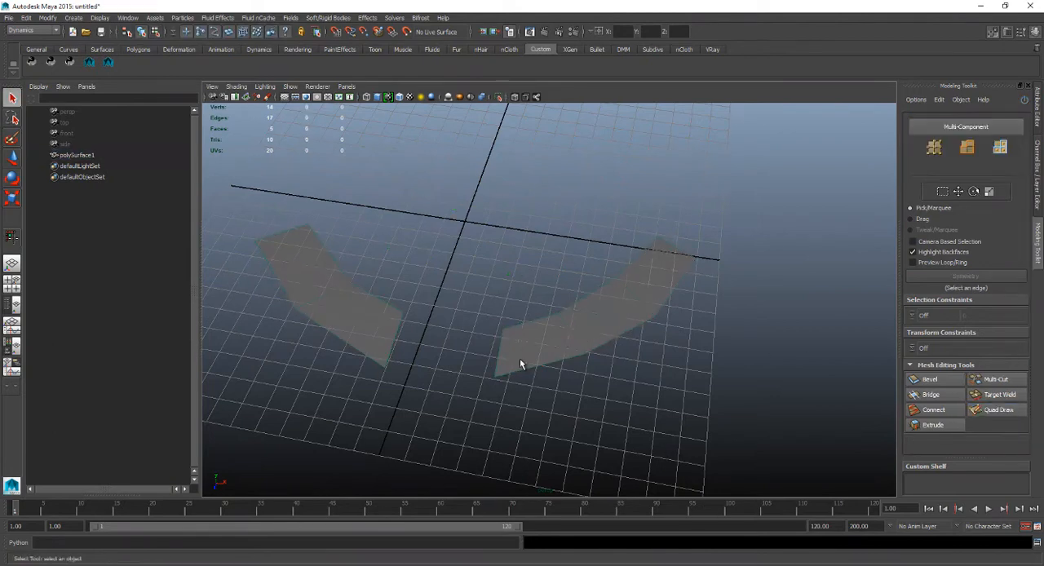
Create a polygon disc at the origin, between the two mesh strips.
left_click_drag(459, 286, 489, 249, "alt")
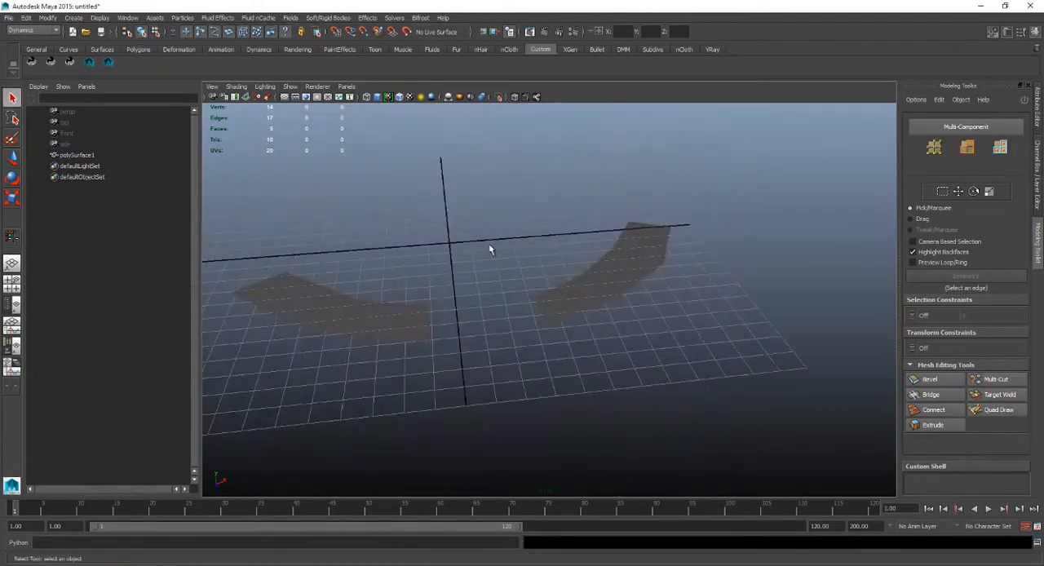
right_click_drag(471, 211, 494, 206, "shift")
left_click_drag(490, 216, 468, 262, "alt")
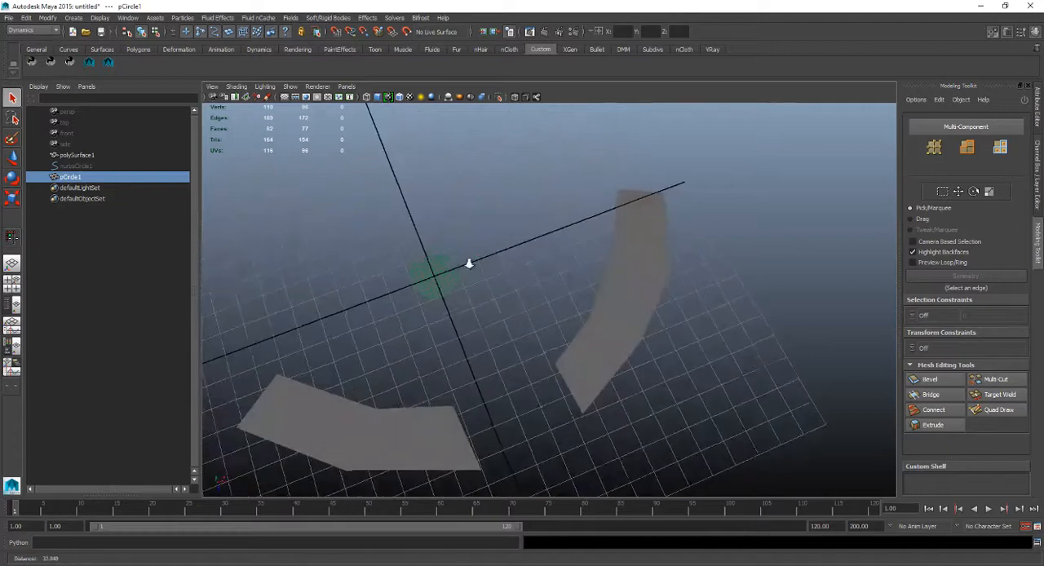
right_click_drag(468, 262, 498, 269, "alt")
middle_click_drag(497, 268, 562, 338, "alt")
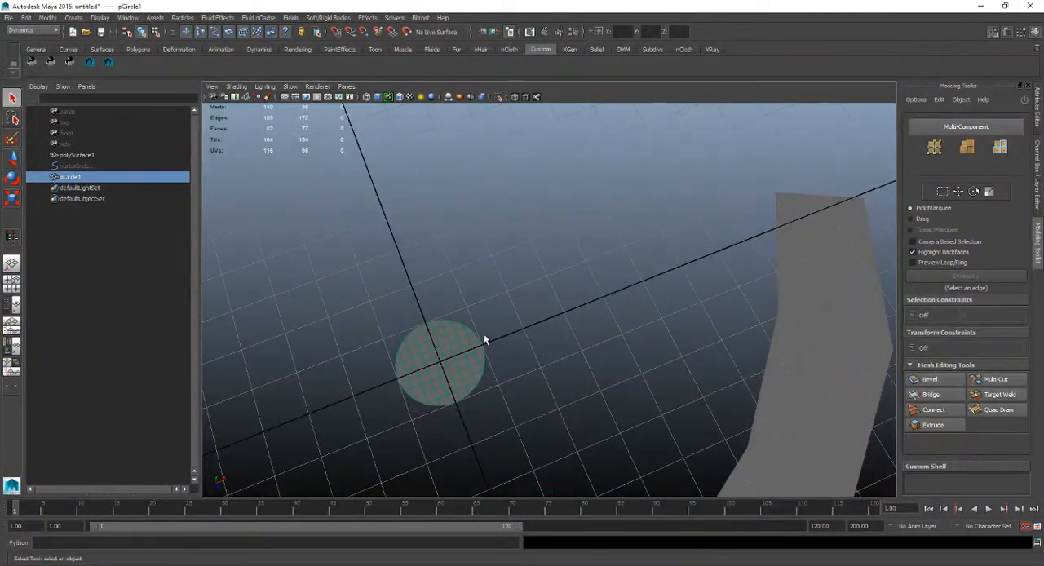
middle_click_drag(484, 340, 500, 234, "alt")
left_click_drag(501, 234, 278, 277, "alt")
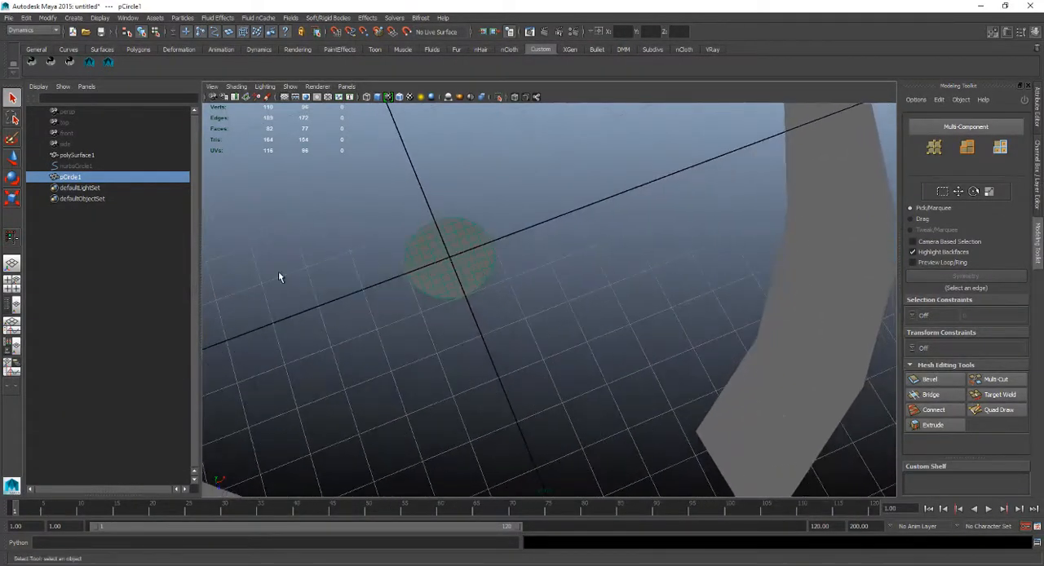
Delete the construction history of the polygon disc pCircle1.
left_click(150, 176)
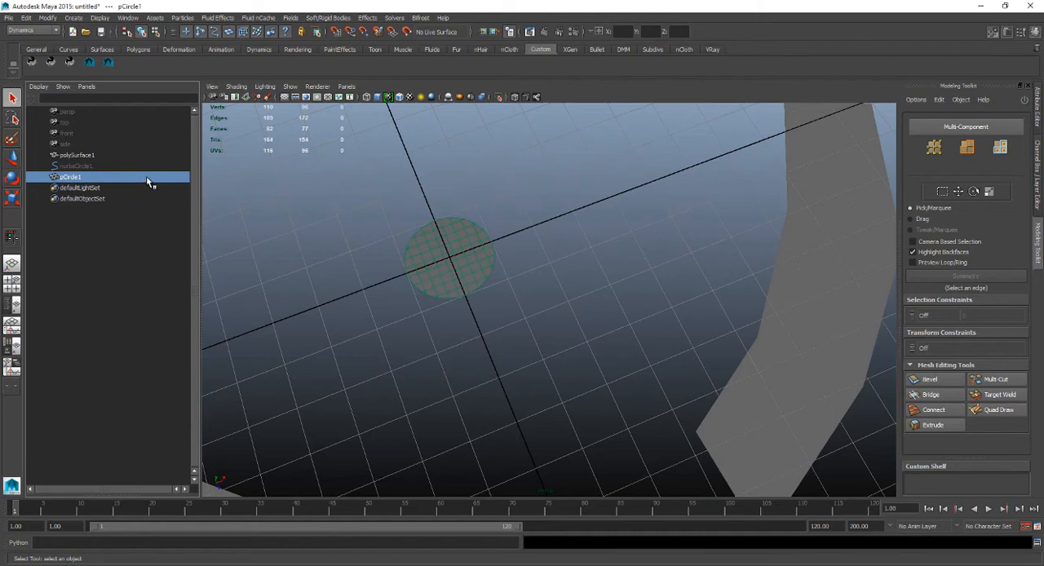
left_click(26, 17)
mouse_move(122, 108)
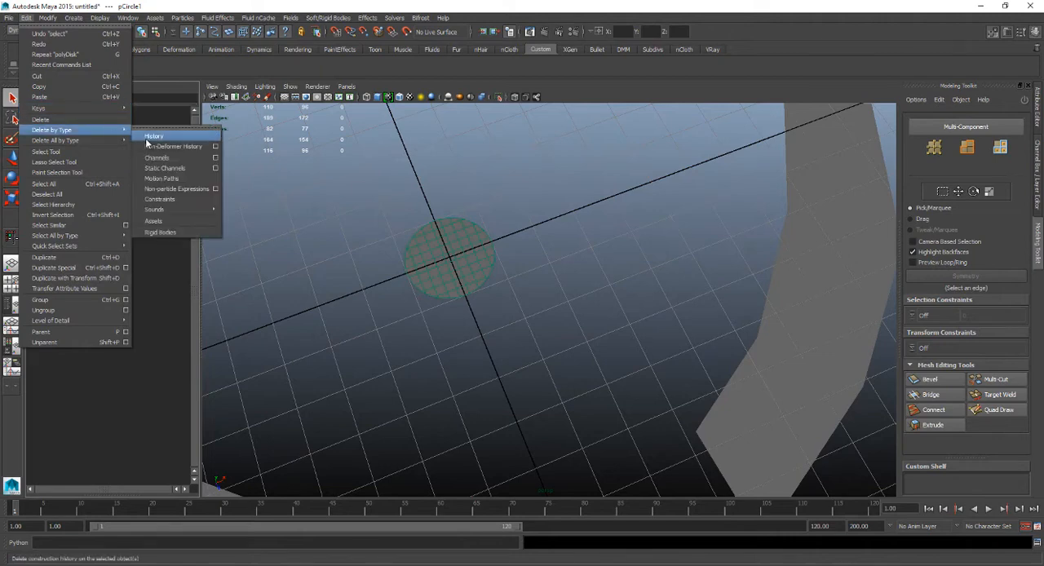
left_click(145, 139)
Place loose Quad Draw dots on the grid around the disc.
left_click_drag(483, 274, 481, 247, "alt")
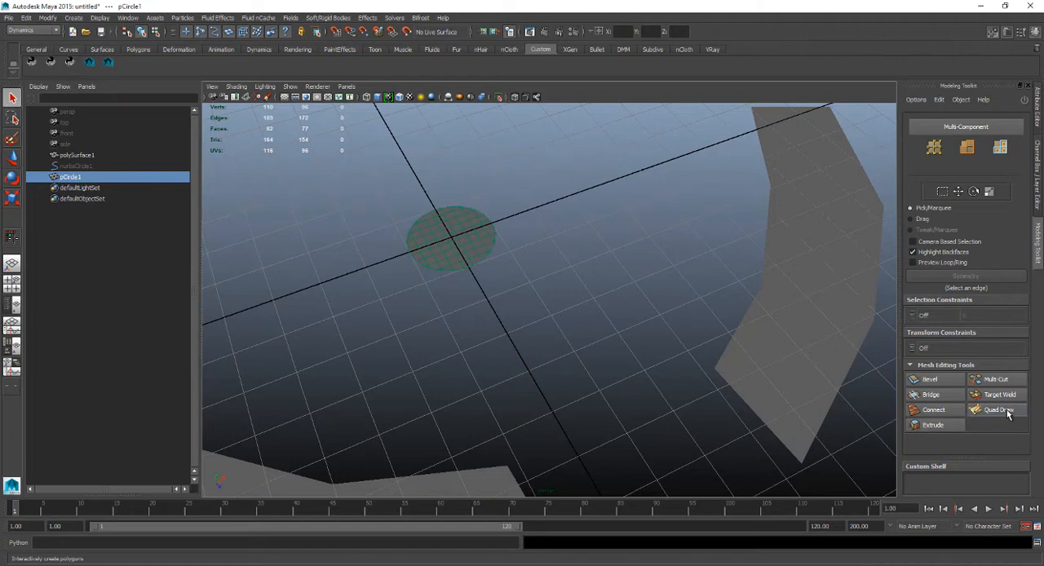
left_click(995, 409)
left_click_drag(720, 418, 429, 300, "alt")
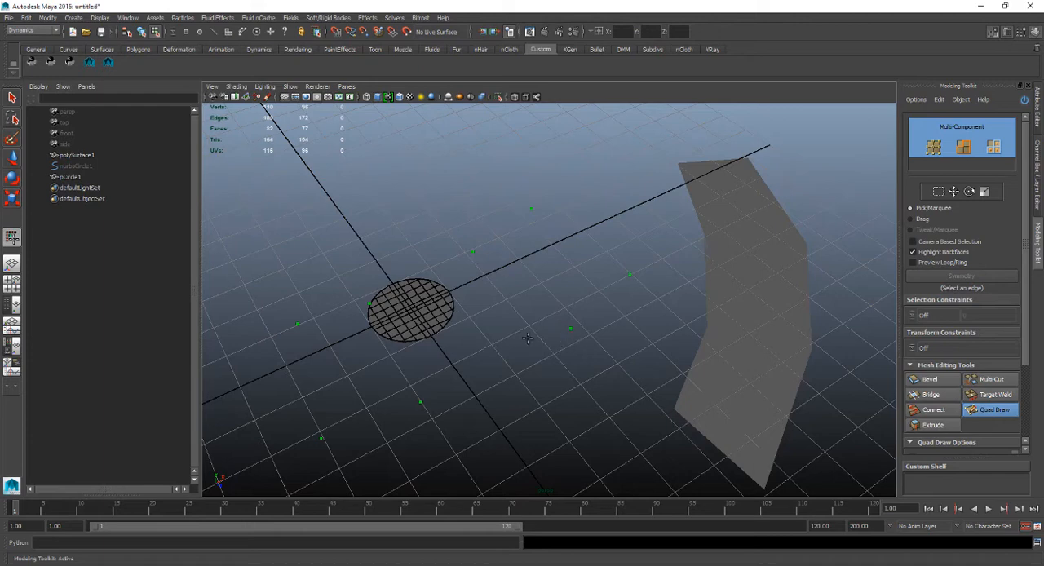
Add a dot beside the disc's rim and fill two quads joining a rim edge to the surrounding dots.
scroll(382, 319, "up", 5)
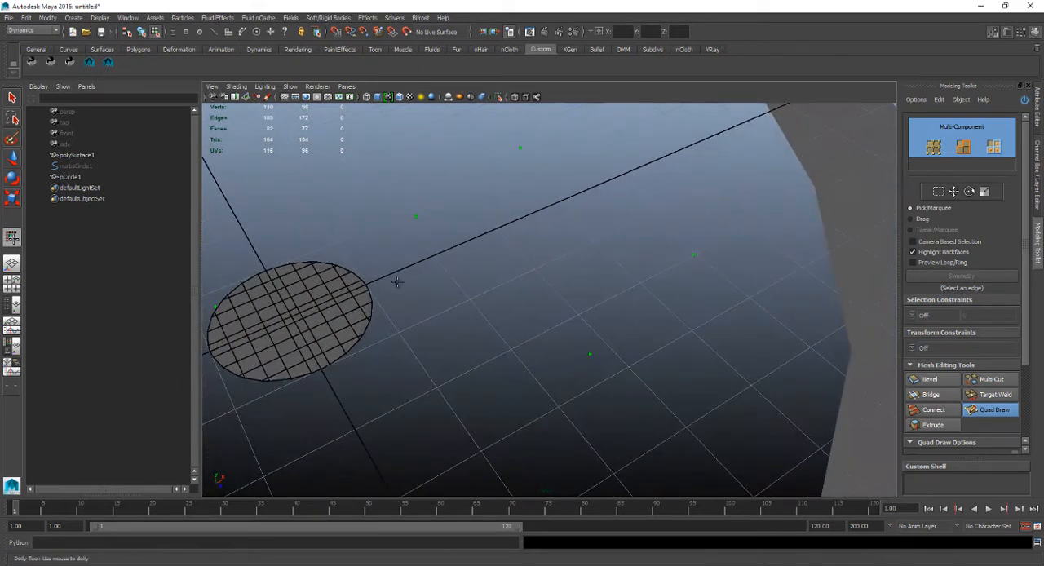
left_click(428, 242)
left_click(404, 243, "shift")
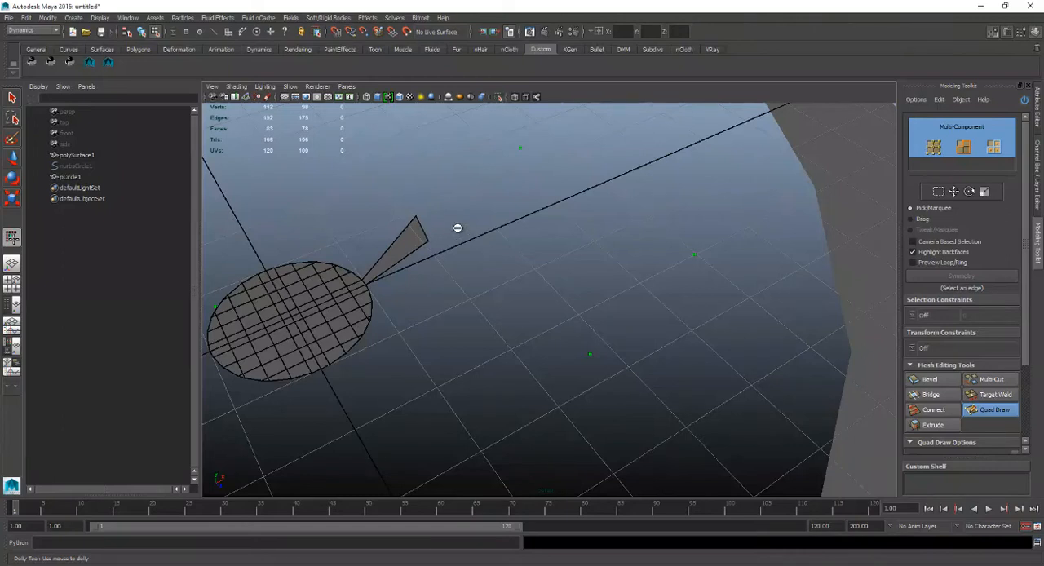
left_click(445, 226, "shift")
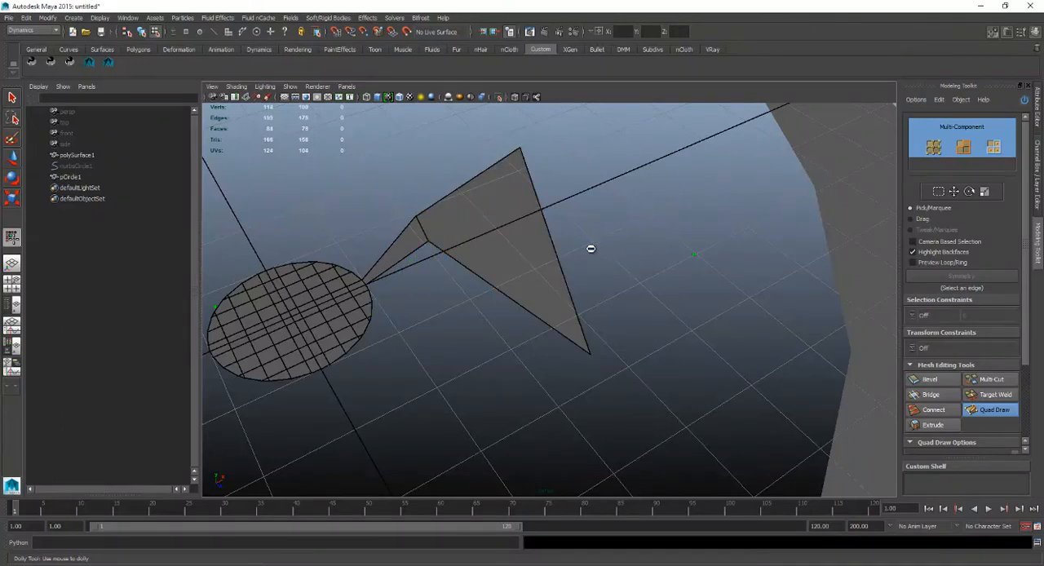
Leave Quad Draw and return to selecting whole objects.
middle_click_drag(392, 290, 552, 230, "alt")
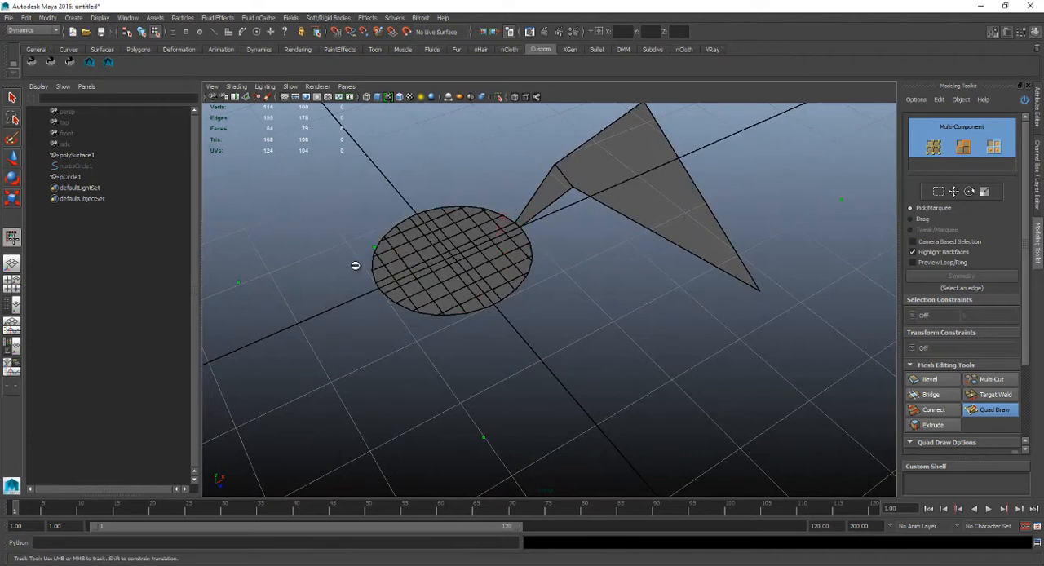
left_click_drag(357, 264, 477, 218, "alt")
key("w")
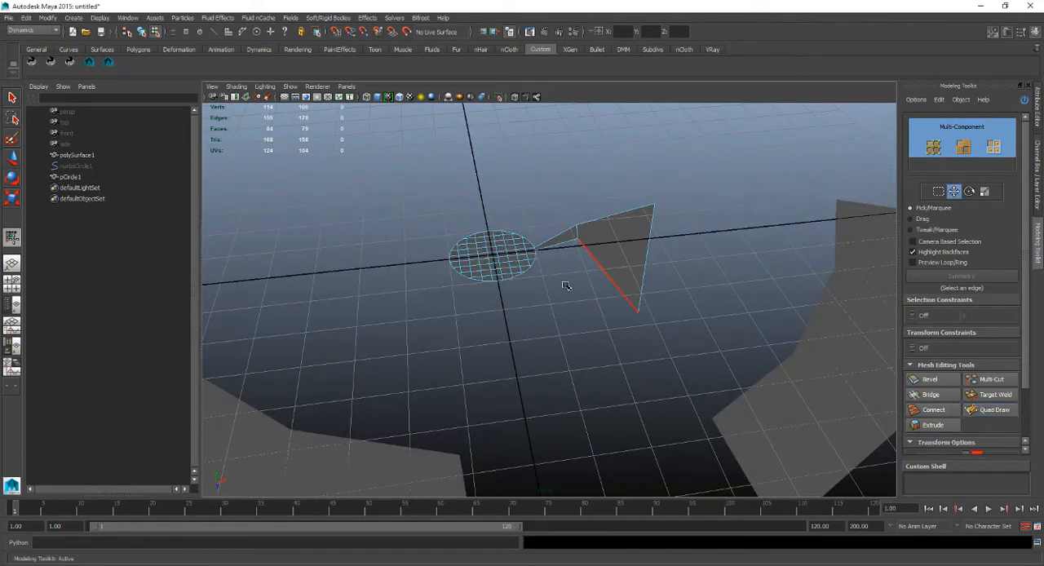
key("q")
left_click(669, 251)
left_click(630, 247)
left_click_drag(631, 247, 493, 299, "alt")
key("3")
left_click_drag(630, 365, 501, 278, "alt")
Delete polySurface1 and pCircle1 together, and remove the leftover nurbsCircle1 to empty the scene.
left_click_drag(489, 221, 728, 416)
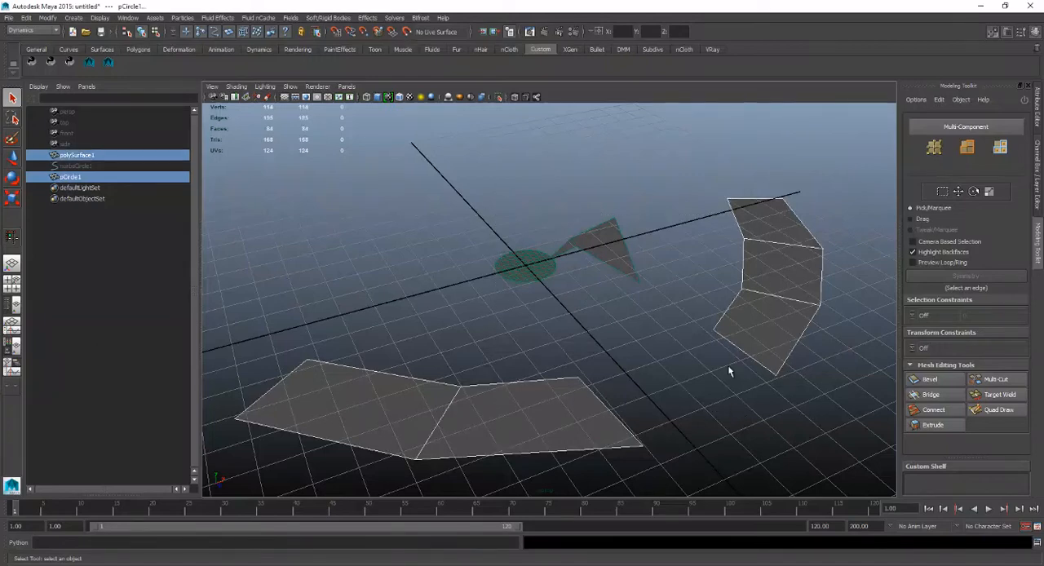
key("Delete")
left_click(141, 156)
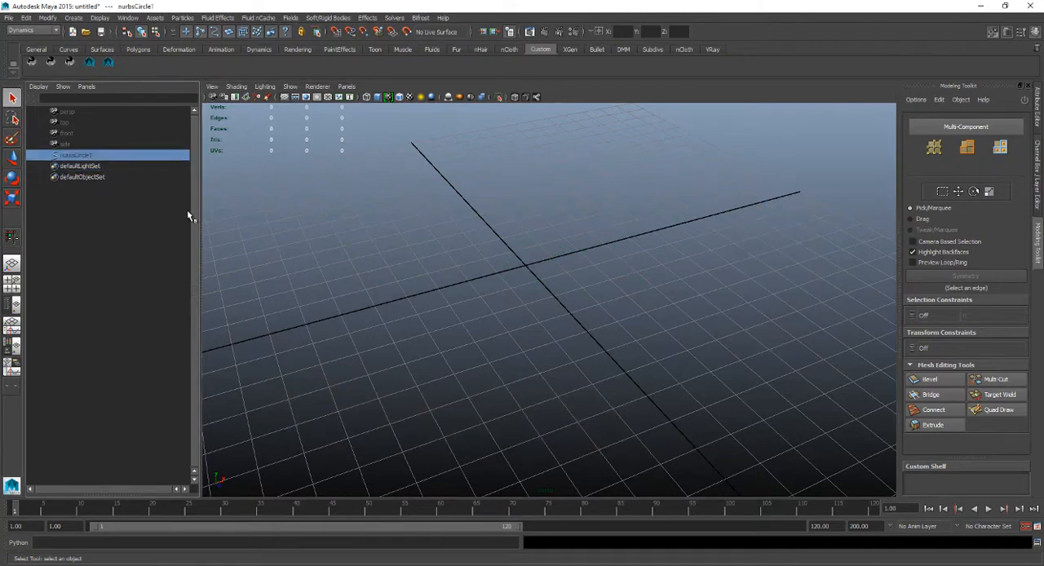
key("Delete")
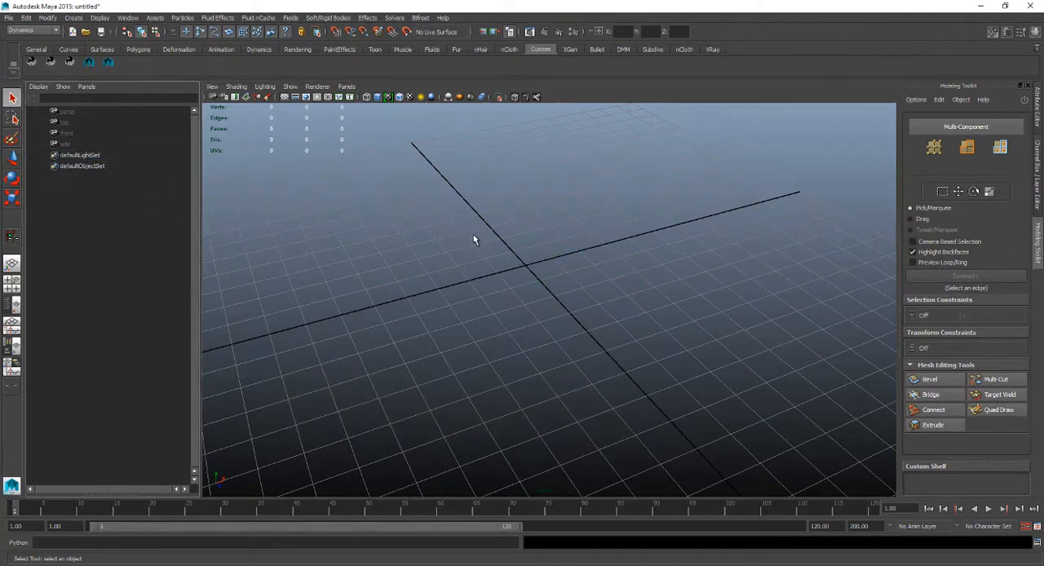
Create a polygon cone at the origin with Subdivisions Axis 60 and Subdivisions Height 20.
right_click_drag(485, 232, 564, 246, "shift")
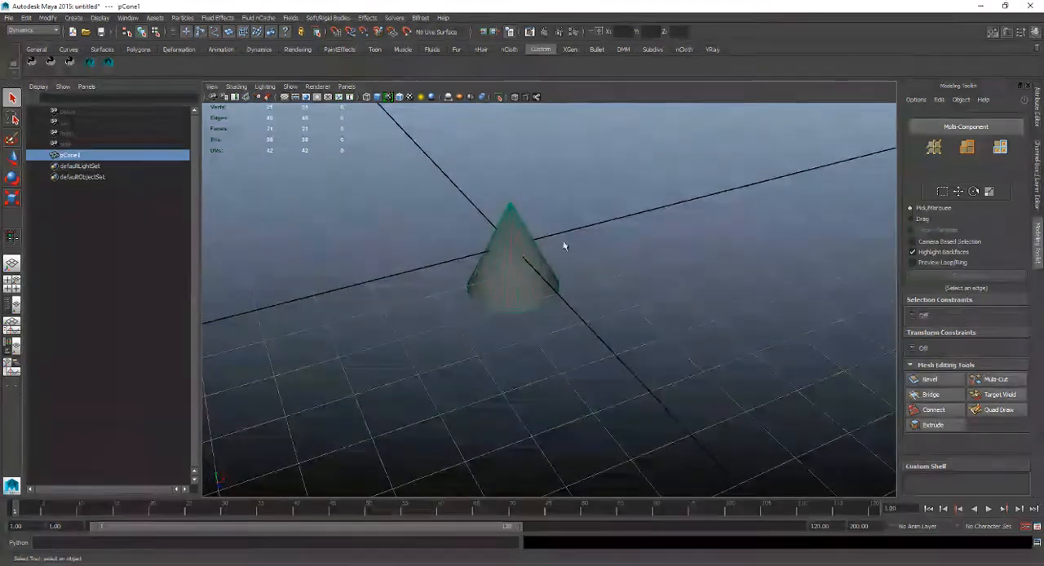
key("ctrl+a")
key("ctrl+a")
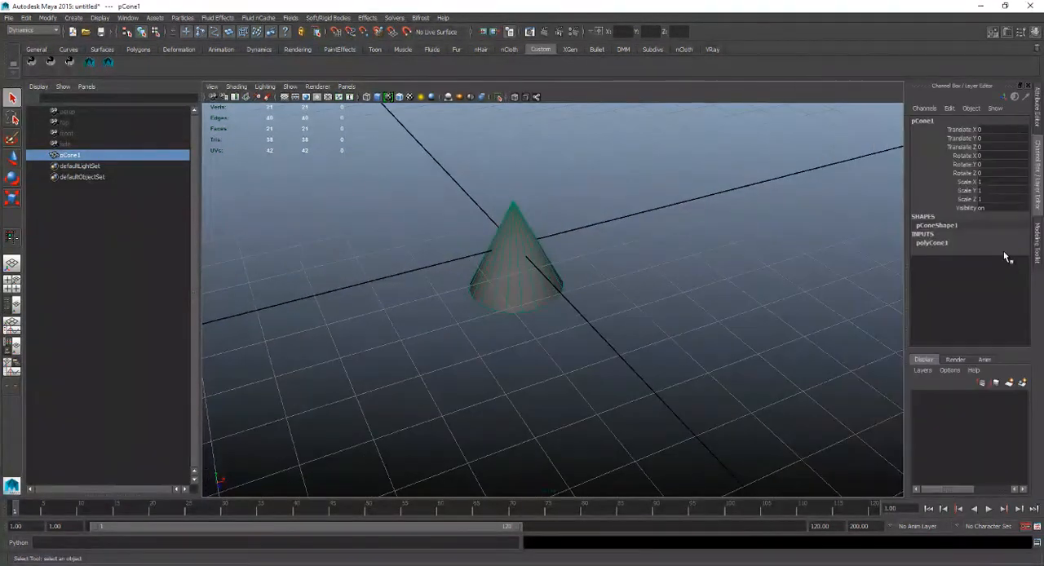
left_click(962, 243)
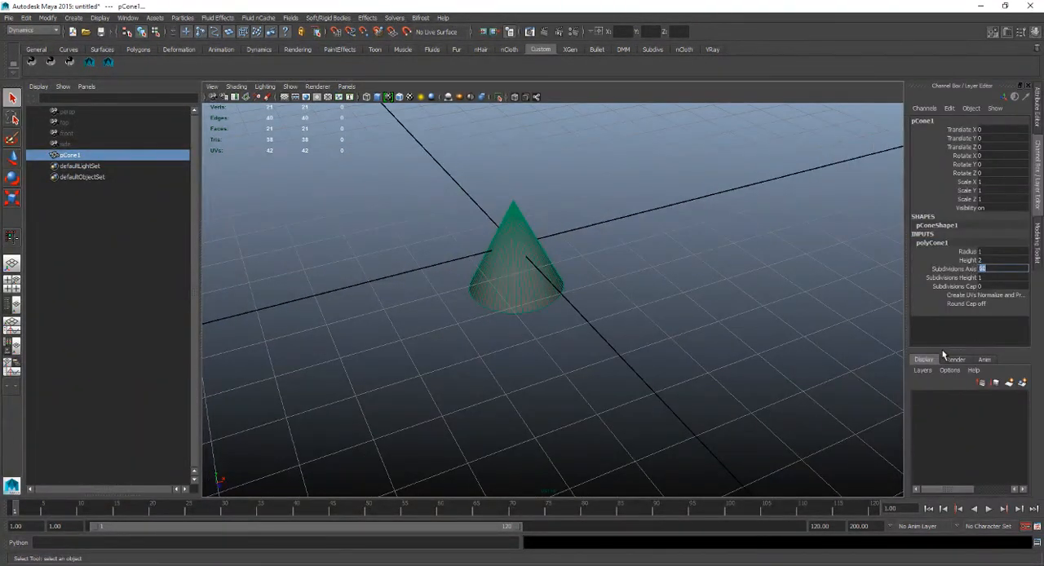
key("Tab")
type("20")
key("Return")
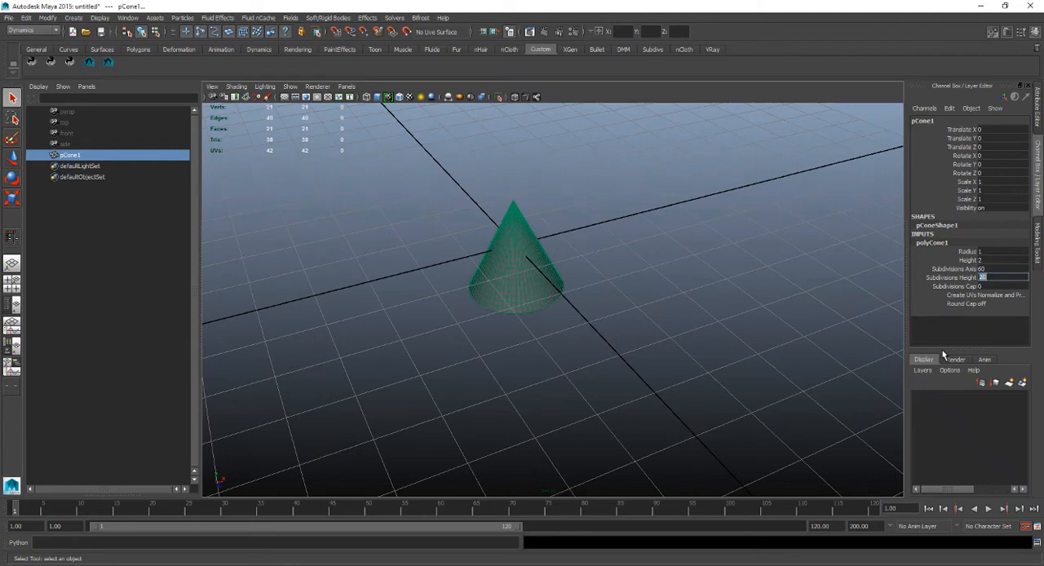
Activate the Sculpt Geometry Tool for the cone and delete the cone's construction history.
right_click_drag(454, 310, 468, 335, "alt")
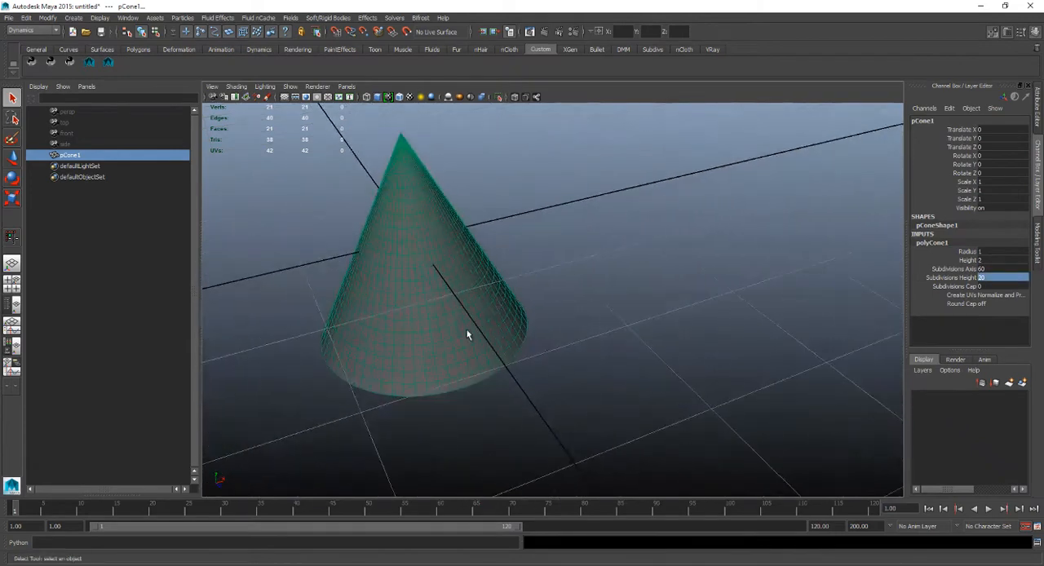
left_click_drag(468, 335, 445, 276, "alt")
right_click(443, 247, "shift")
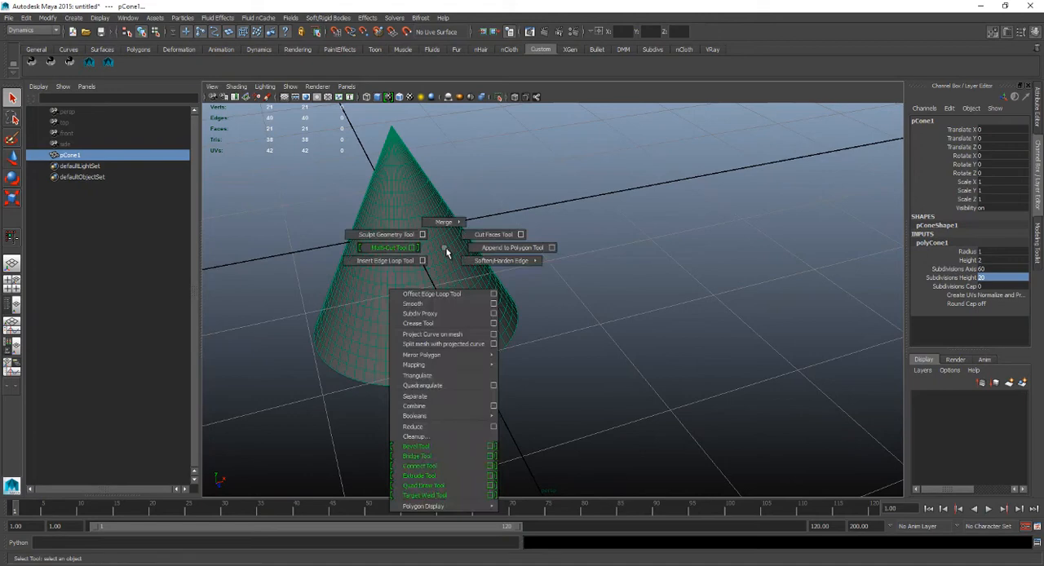
right_click_drag(446, 253, 398, 236, "shift")
left_click_drag(417, 274, 492, 267, "alt")
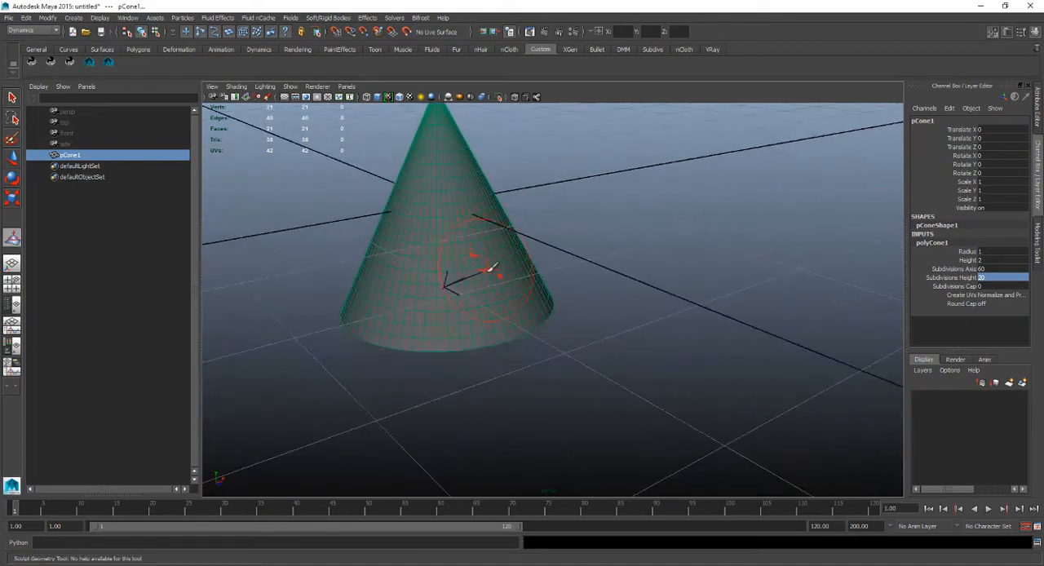
key("alt+shift+d")
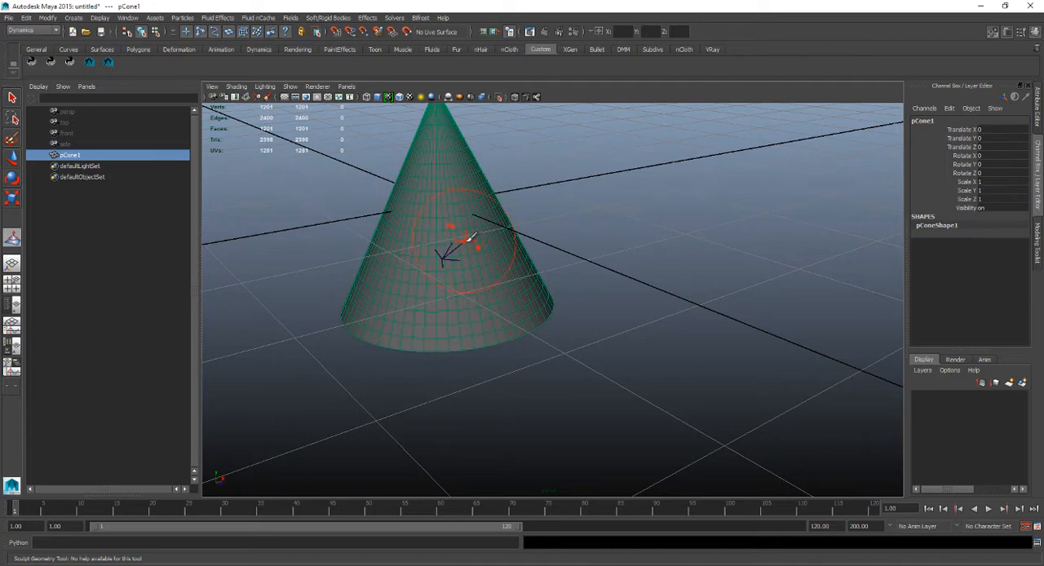
Sculpt a large bulge out of one side of the cone and a hollow beside it, undoing the last strokes.
mouse_move(465, 239)
left_mouse_down()
mouse_move(485, 226)
mouse_move(499, 240)
left_mouse_up()
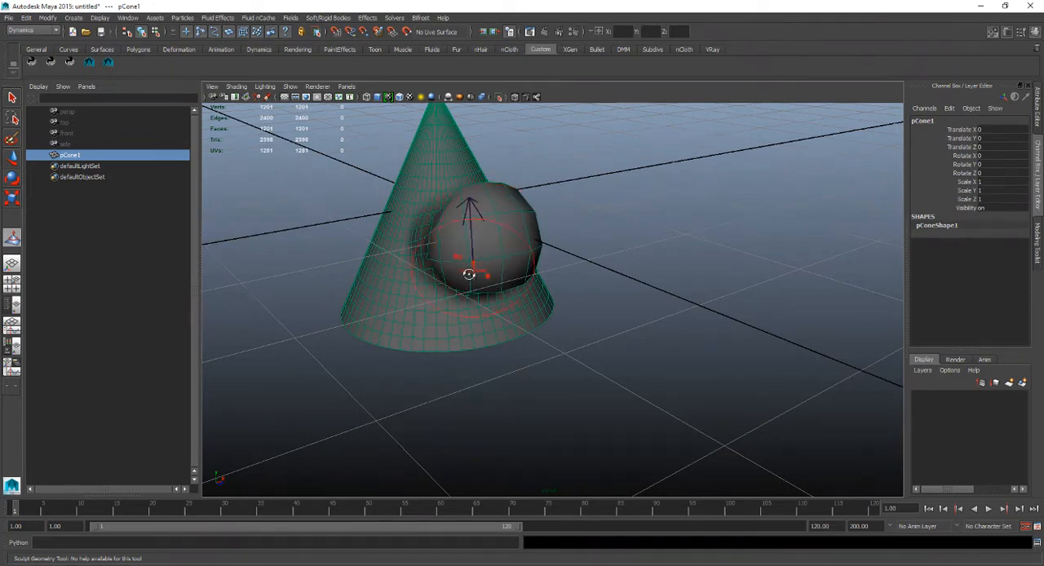
mouse_move(468, 274)
left_mouse_down("alt")
mouse_move(519, 272)
mouse_move(568, 249)
mouse_move(566, 265)
left_mouse_up("alt")
left_click_drag(553, 297, 591, 300, "alt")
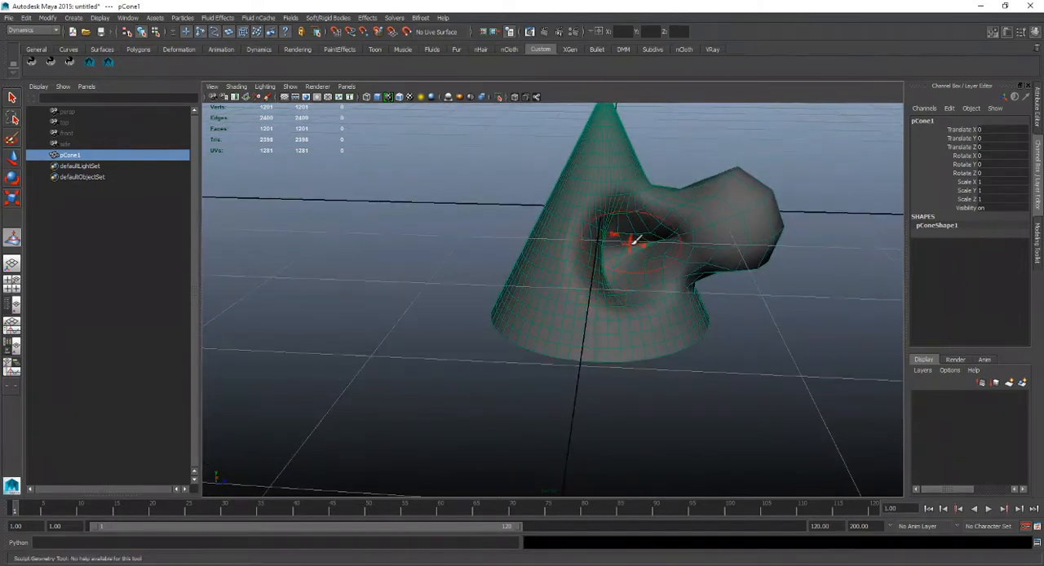
mouse_move(648, 244)
left_mouse_down("alt")
mouse_move(595, 269)
mouse_move(495, 265)
mouse_move(517, 261)
mouse_move(578, 205)
mouse_move(550, 264)
mouse_move(533, 247)
mouse_move(548, 224)
mouse_move(520, 275)
mouse_move(545, 268)
mouse_move(545, 287)
mouse_move(582, 270)
mouse_move(546, 303)
mouse_move(595, 281)
left_mouse_up("alt")
key("ctrl+z")
key("ctrl+z")
key("w")
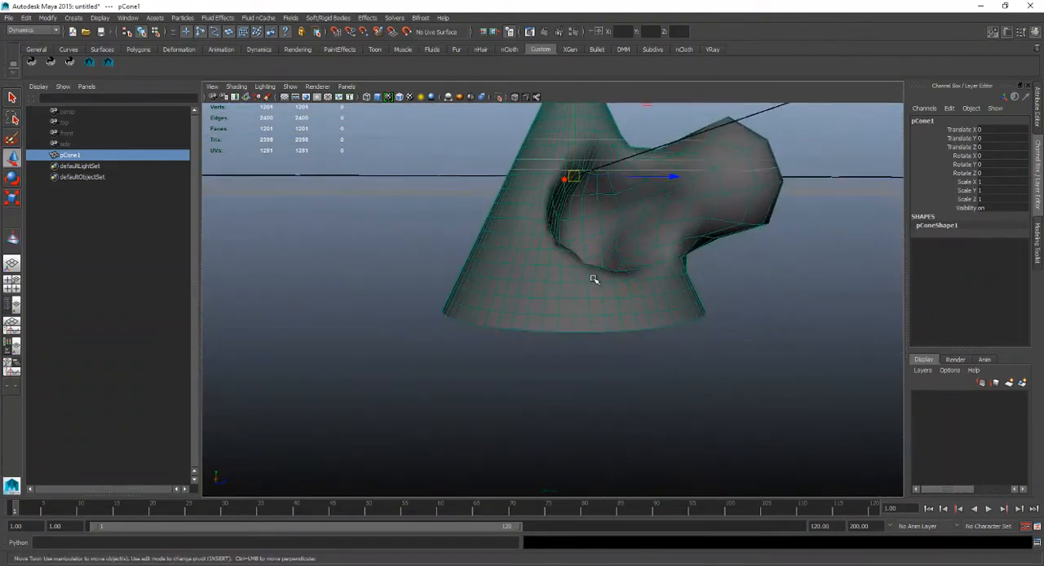
Show the Modeling Toolkit with the sculpted cone selected.
right_click_drag(559, 279, 708, 155)
left_click_drag(604, 264, 547, 307, "alt")
left_click(622, 193)
left_click(511, 277)
left_click_drag(511, 277, 423, 306, "alt")
left_click_drag(514, 271, 548, 245, "alt")
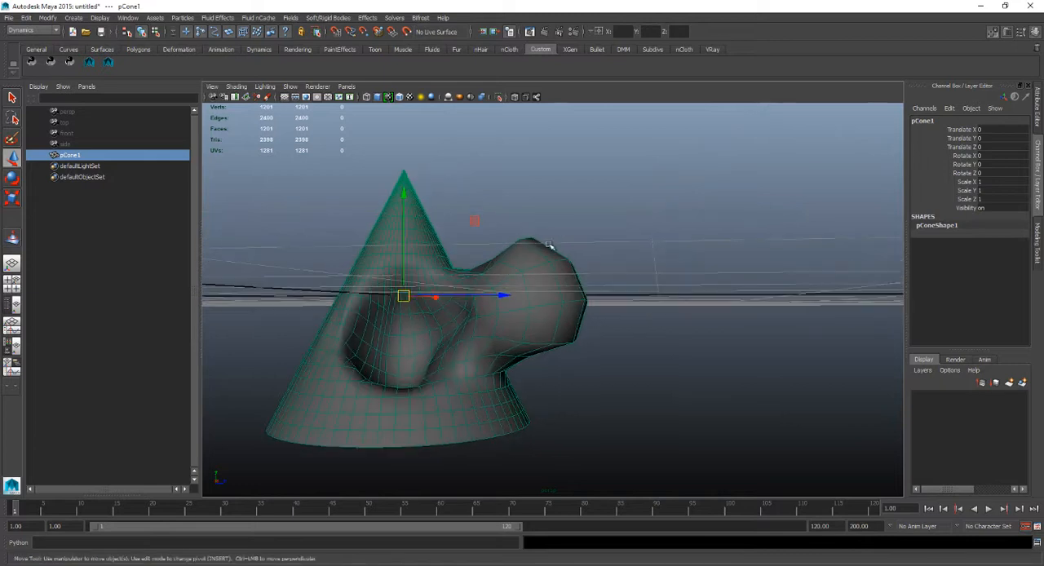
left_click(993, 31)
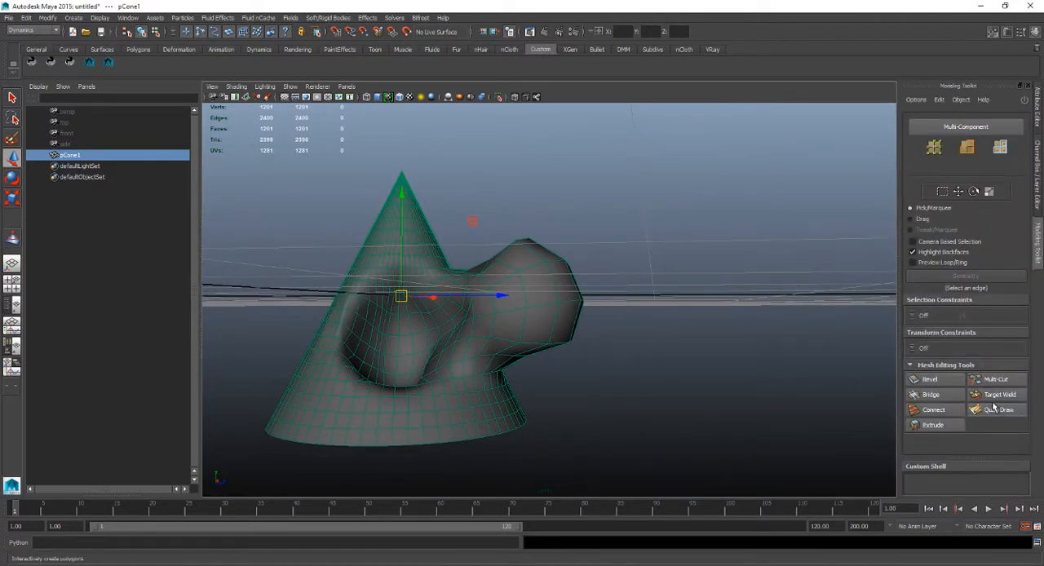
left_click_drag(635, 356, 598, 262, "alt")
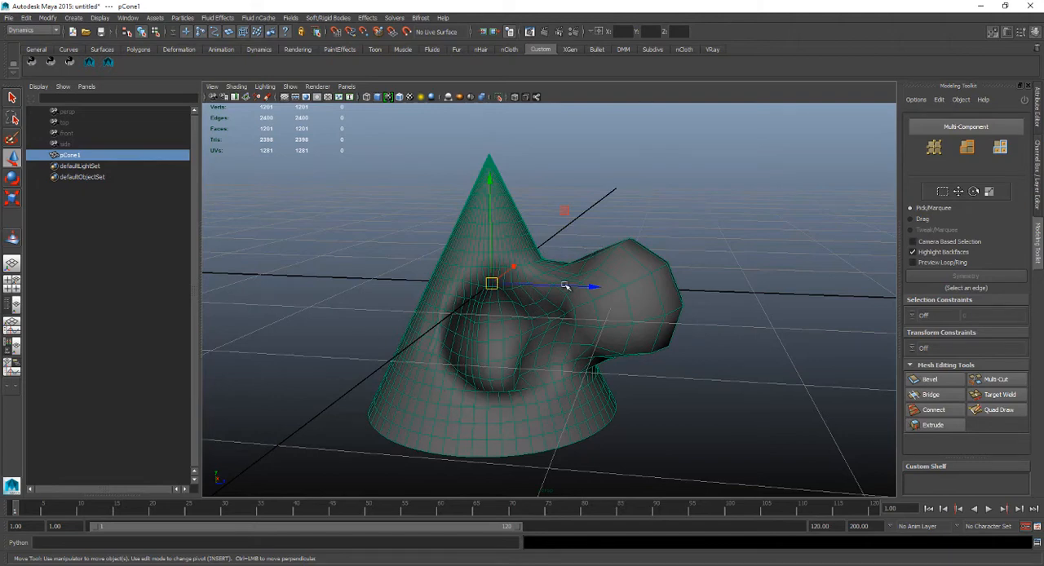
right_click_drag(570, 301, 426, 204, "alt")
left_click_drag(427, 205, 464, 308, "alt")
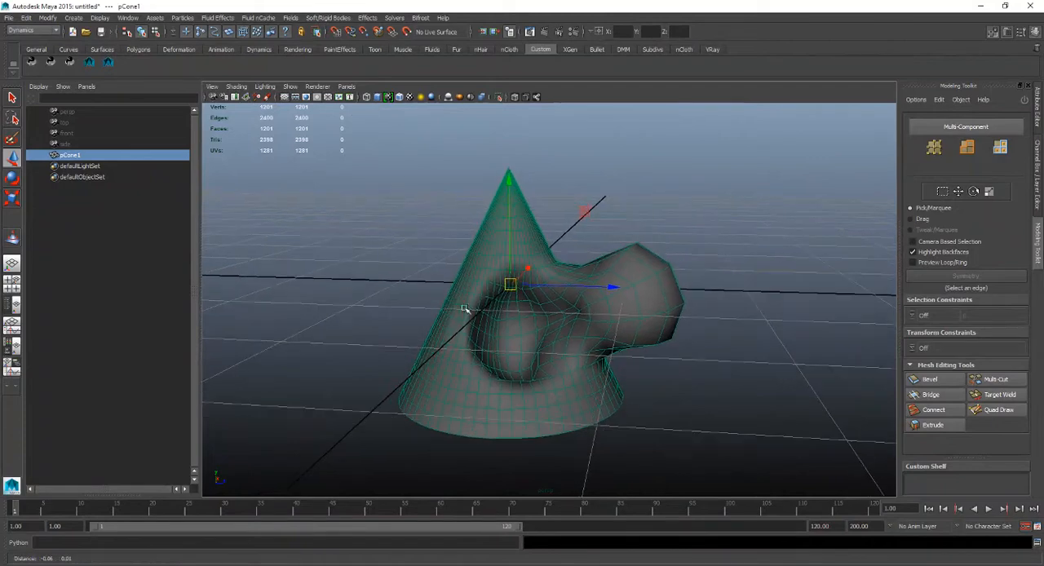
left_click_drag(541, 291, 508, 315, "alt")
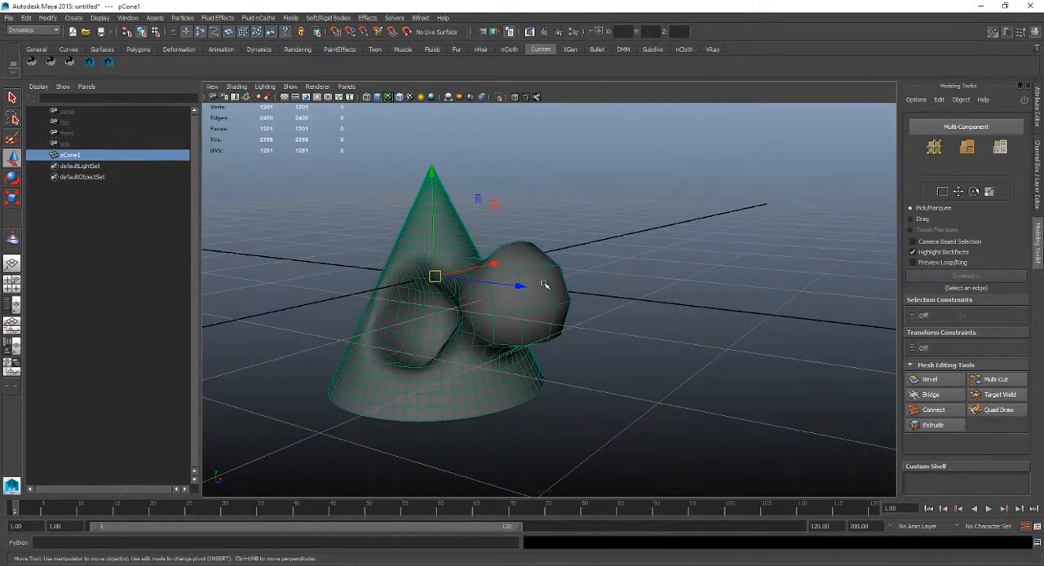
left_click_drag(544, 284, 580, 277, "alt")
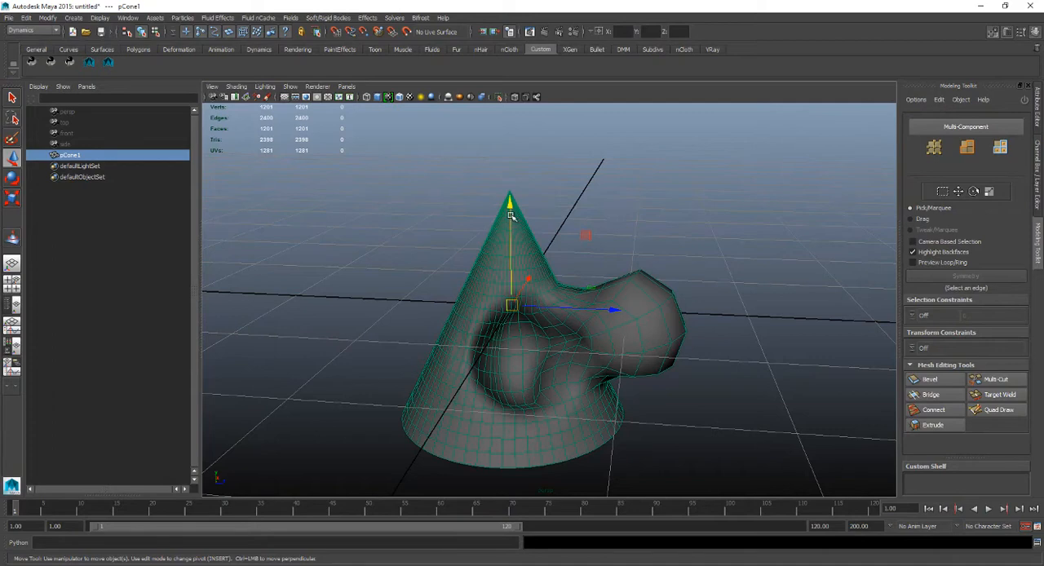
Try moving the sculpted cone along its vertical axis and along its Z axis, undoing each move.
left_click_drag(512, 220, 521, 189)
key("ctrl+z")
left_click_drag(619, 311, 507, 304)
key("ctrl+z")
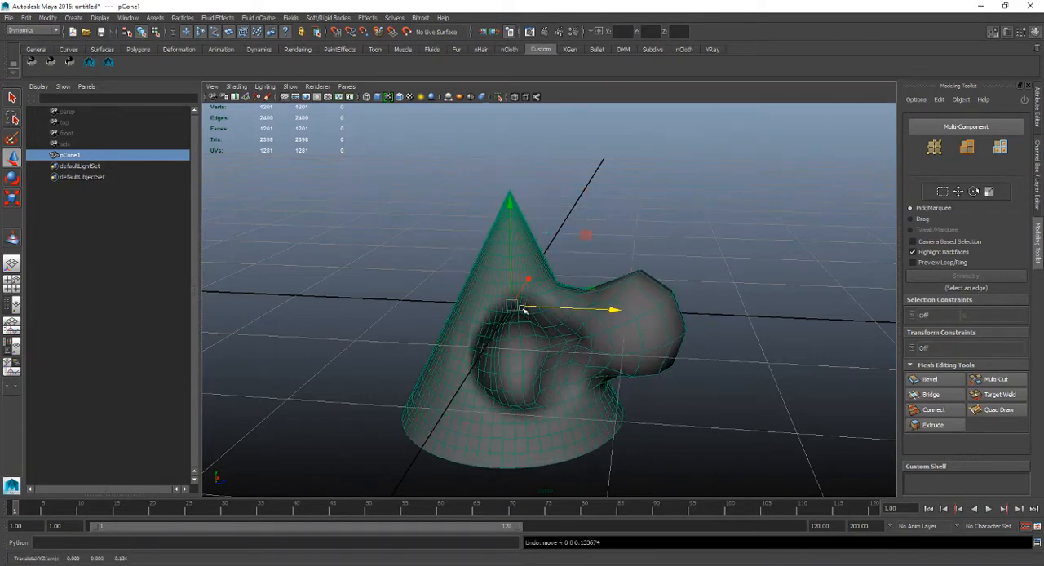
Make the sculpted cone a live surface.
left_click(517, 308)
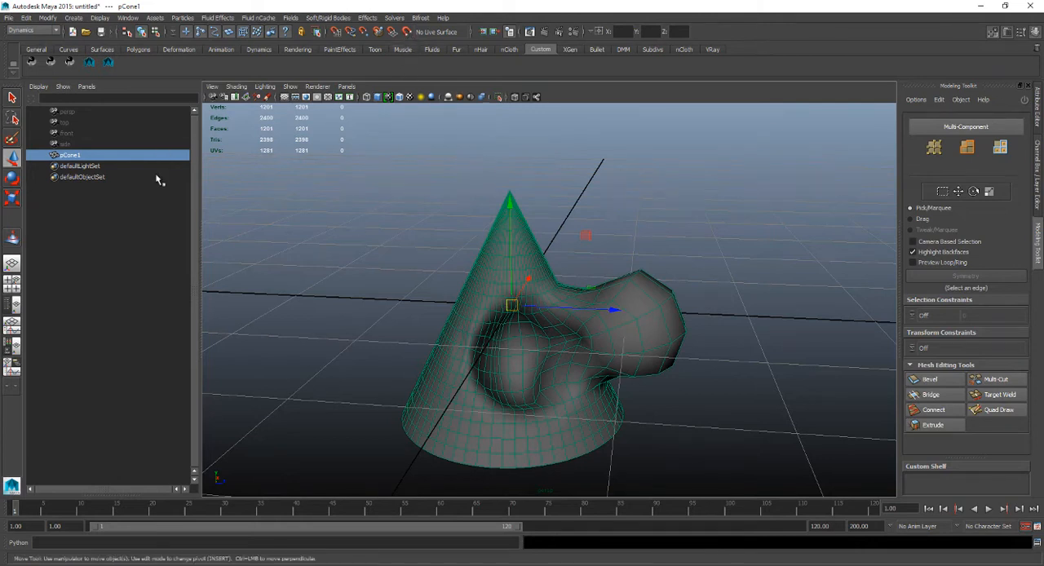
left_click(407, 32)
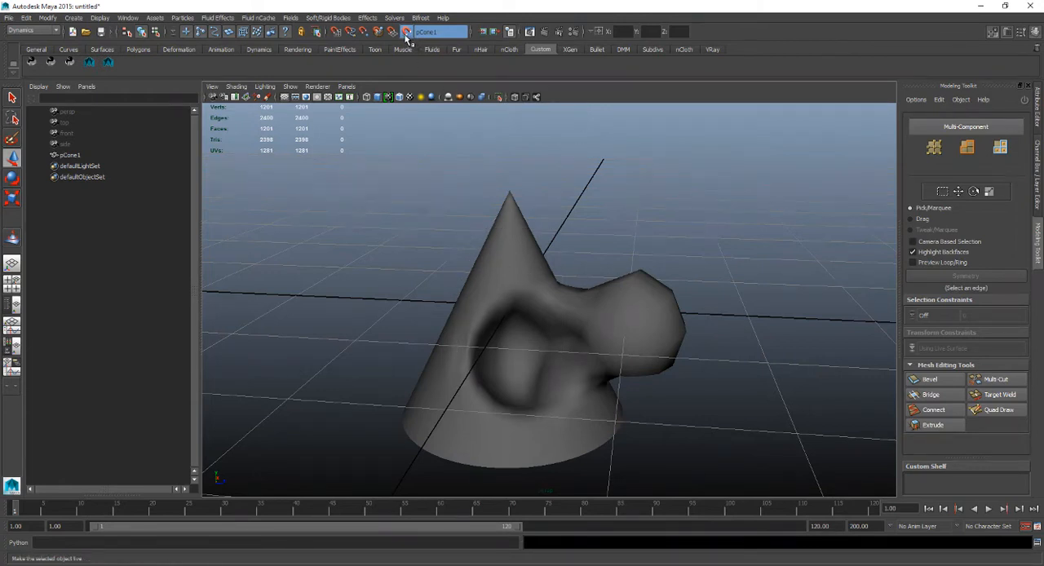
Create a polygon cube at the origin inside the live cone.
left_click_drag(439, 194, 554, 322)
left_click_drag(459, 223, 616, 395)
left_click_drag(490, 273, 626, 421)
right_click_drag(389, 275, 391, 290, "shift")
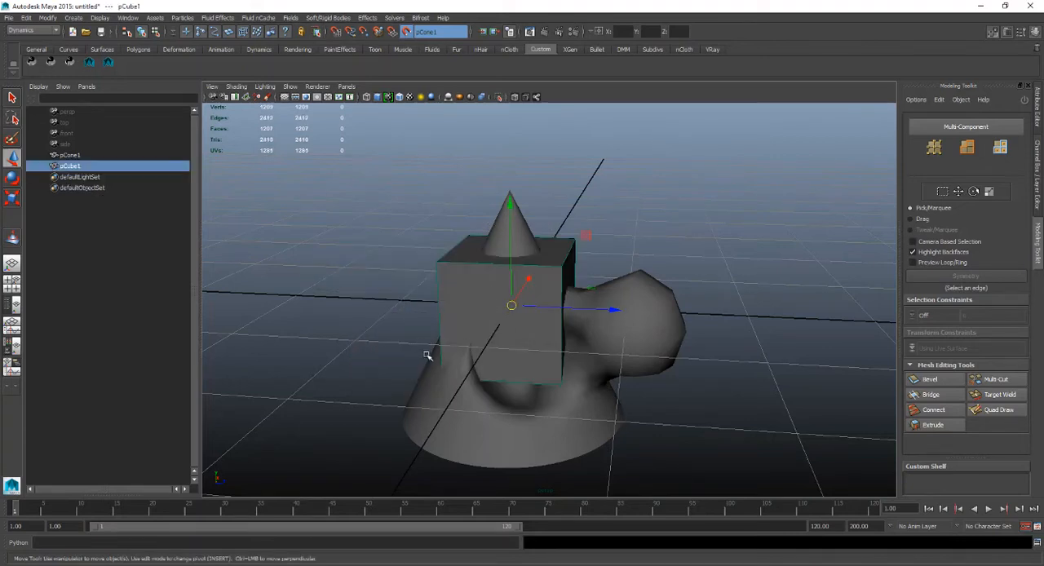
Slide the cube freely by its centre over the live cone, around the bulge and the hollow.
left_click_drag(511, 308, 454, 291)
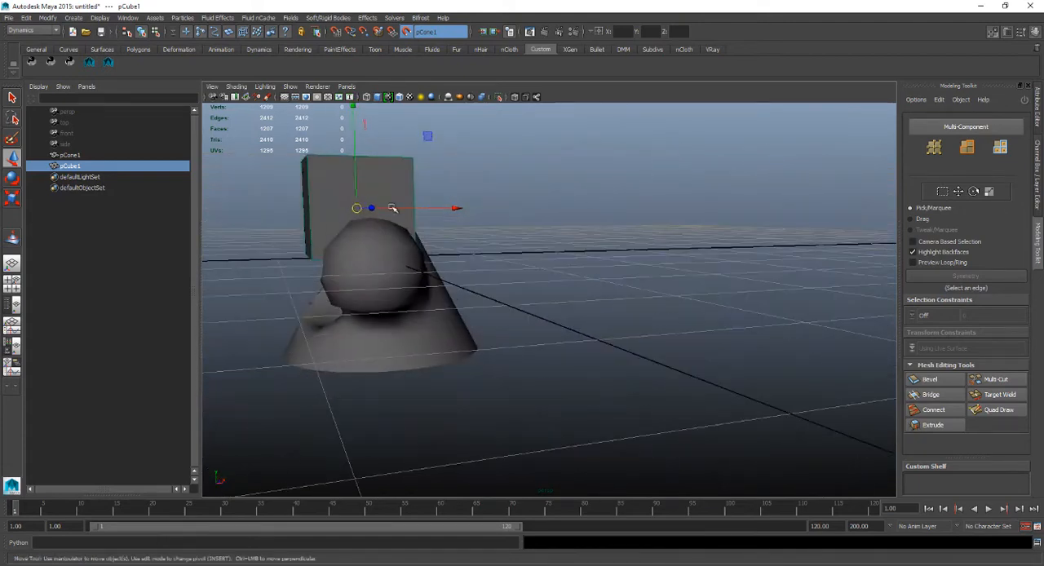
left_click_drag(357, 213, 457, 270)
right_click_drag(457, 270, 629, 310, "alt")
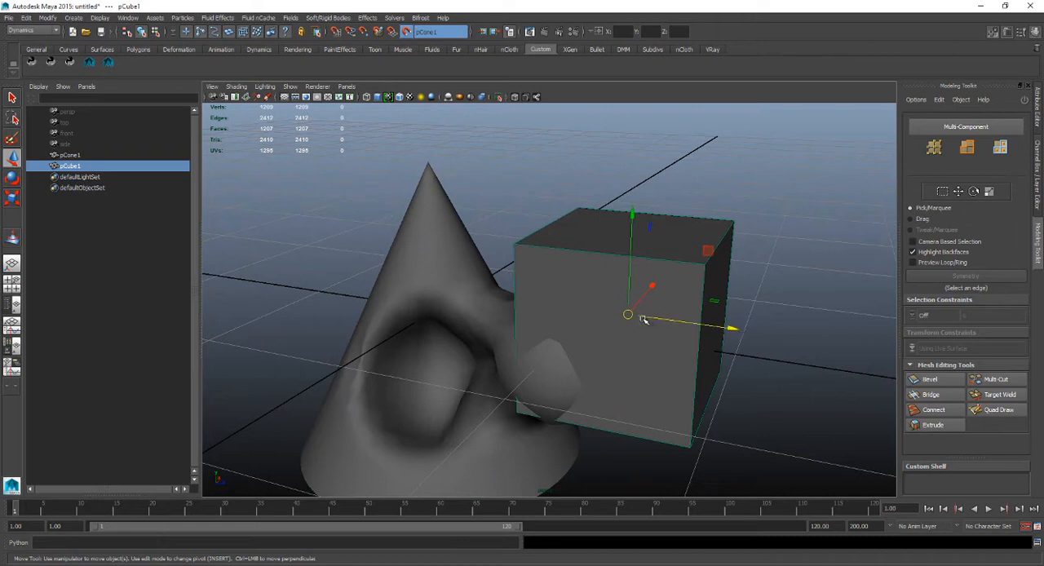
left_click_drag(629, 310, 438, 219)
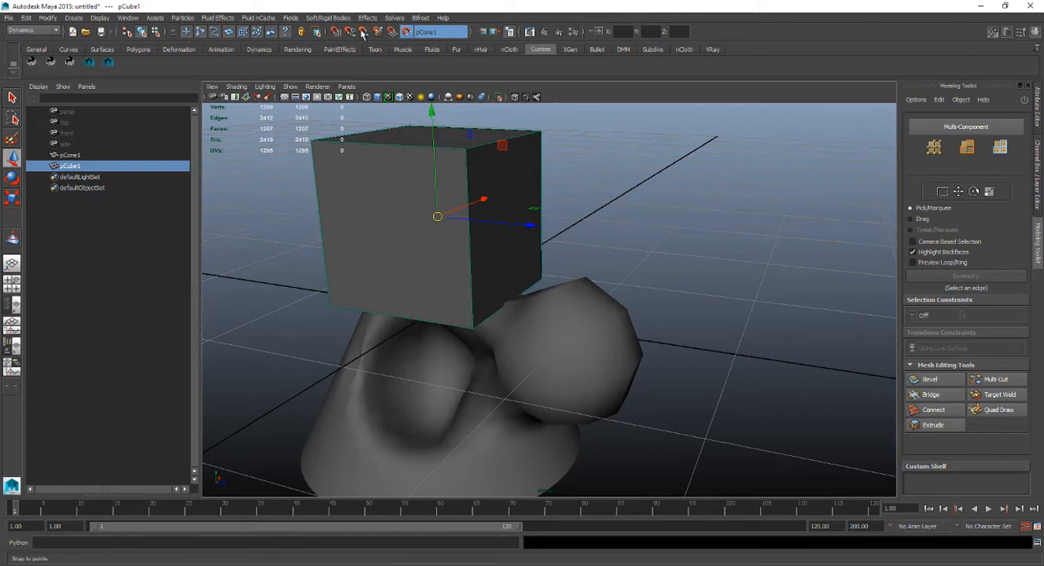
left_click_drag(430, 218, 409, 215)
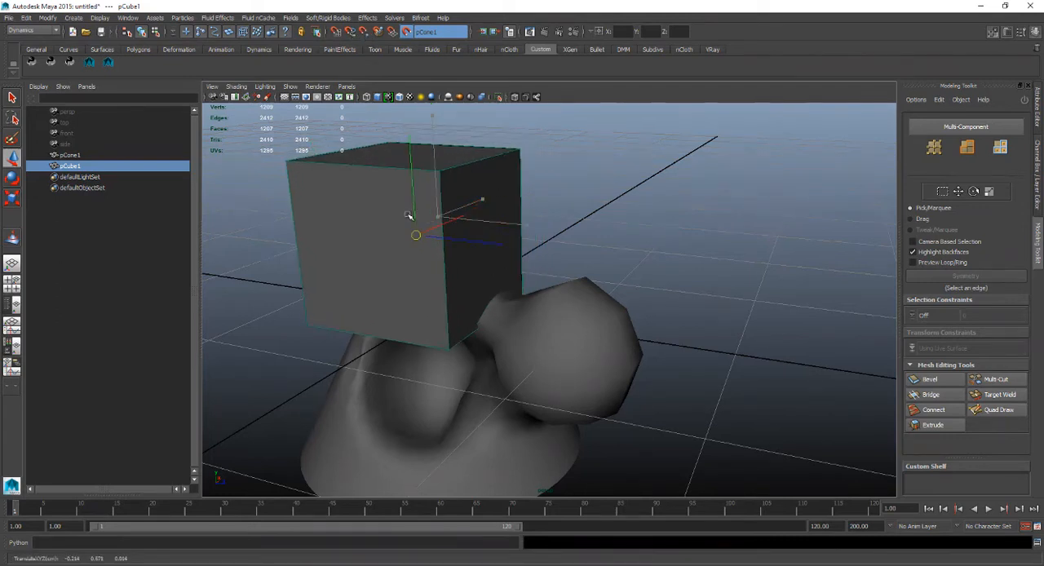
left_click_drag(410, 215, 432, 248)
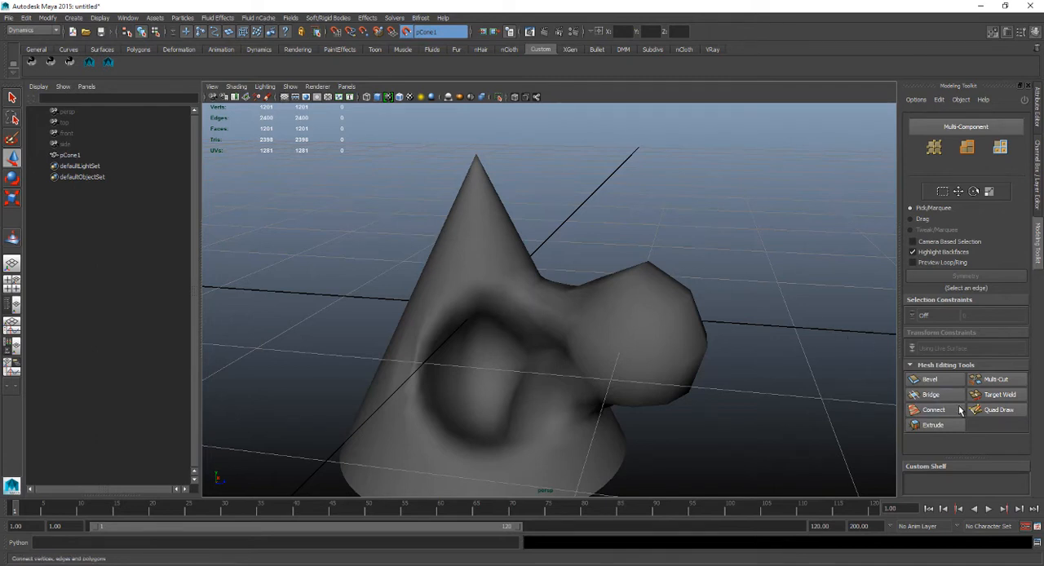
Activate Quad Draw and place test dots on the cone and in the empty space around it.
left_click(993, 410)
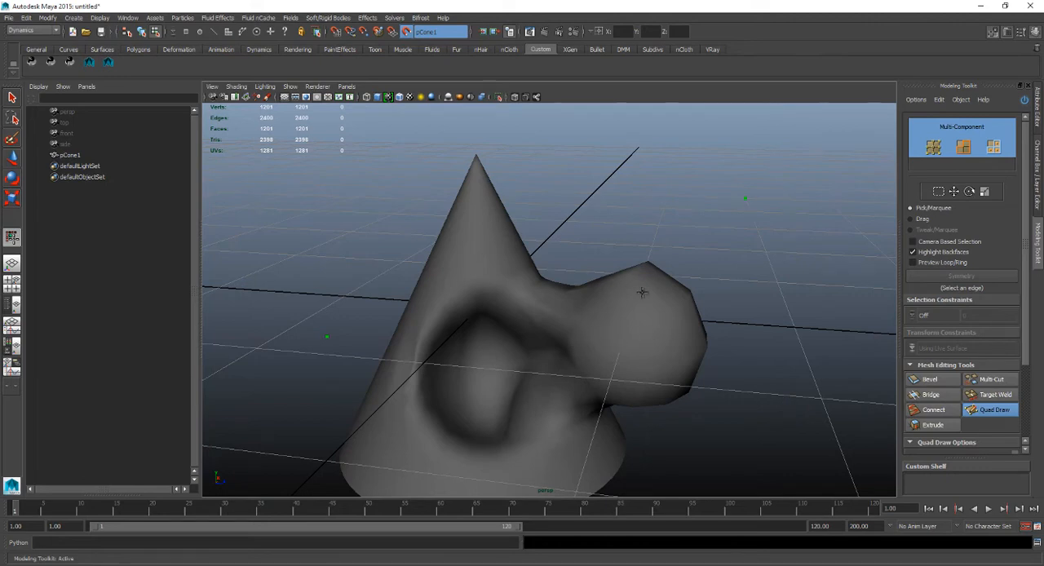
left_click_drag(641, 292, 694, 343, "alt")
right_click_drag(653, 350, 564, 308, "alt")
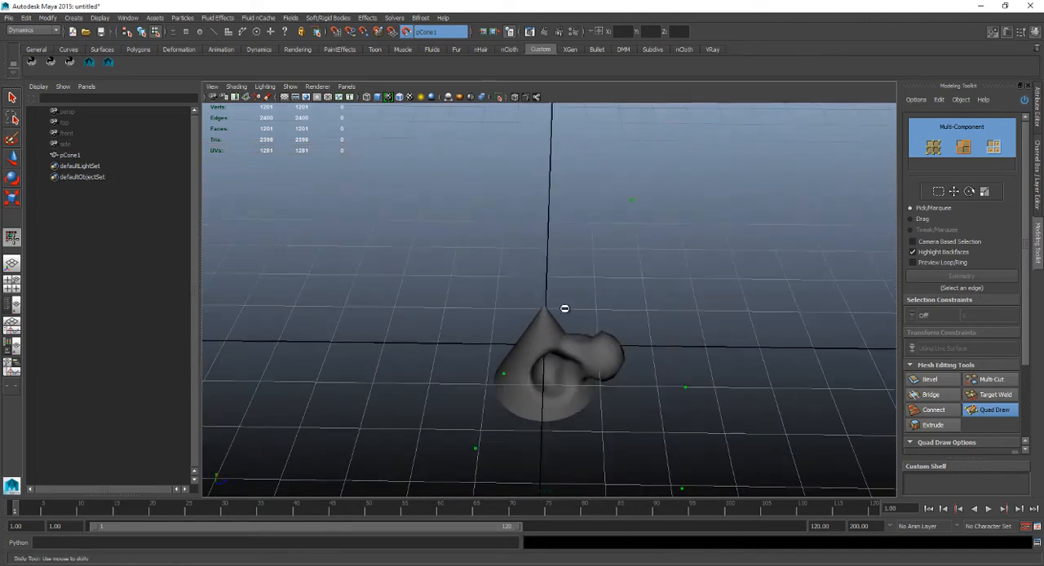
middle_click_drag(565, 308, 609, 155, "alt")
right_click_drag(609, 155, 565, 188, "alt")
middle_click_drag(571, 226, 560, 277, "alt")
right_click_drag(559, 277, 622, 358, "alt")
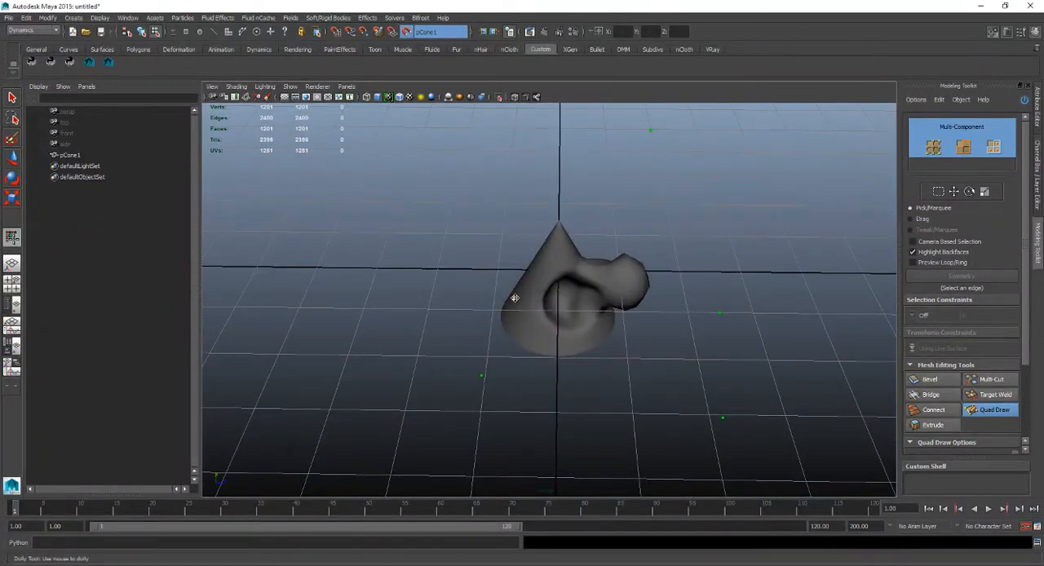
right_click_drag(516, 297, 484, 298, "alt")
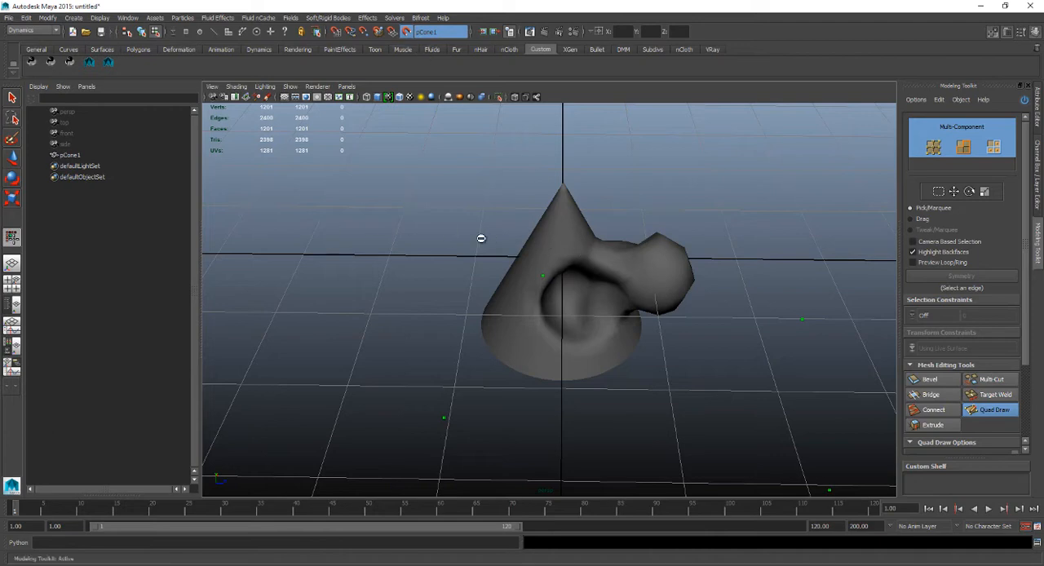
left_click_drag(550, 239, 403, 236, "alt")
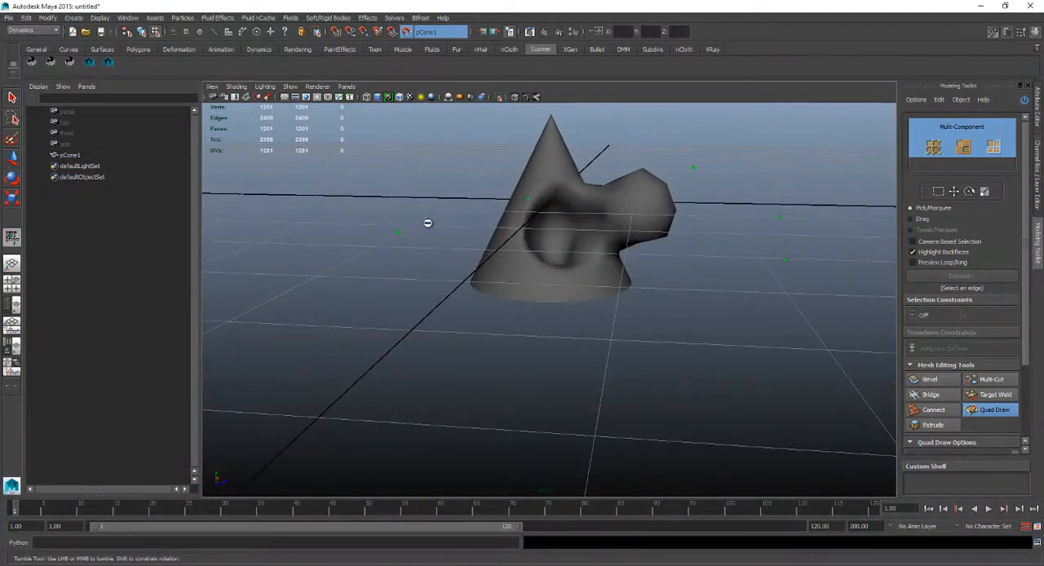
right_click_drag(473, 200, 525, 252, "alt")
middle_click_drag(528, 126, 545, 228, "alt")
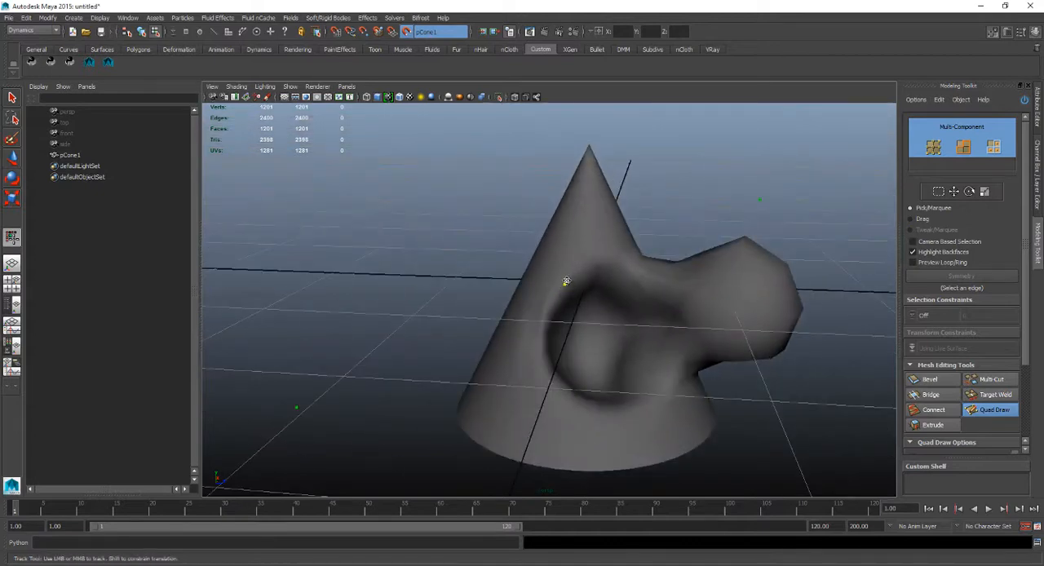
left_click_drag(573, 278, 513, 268, "alt")
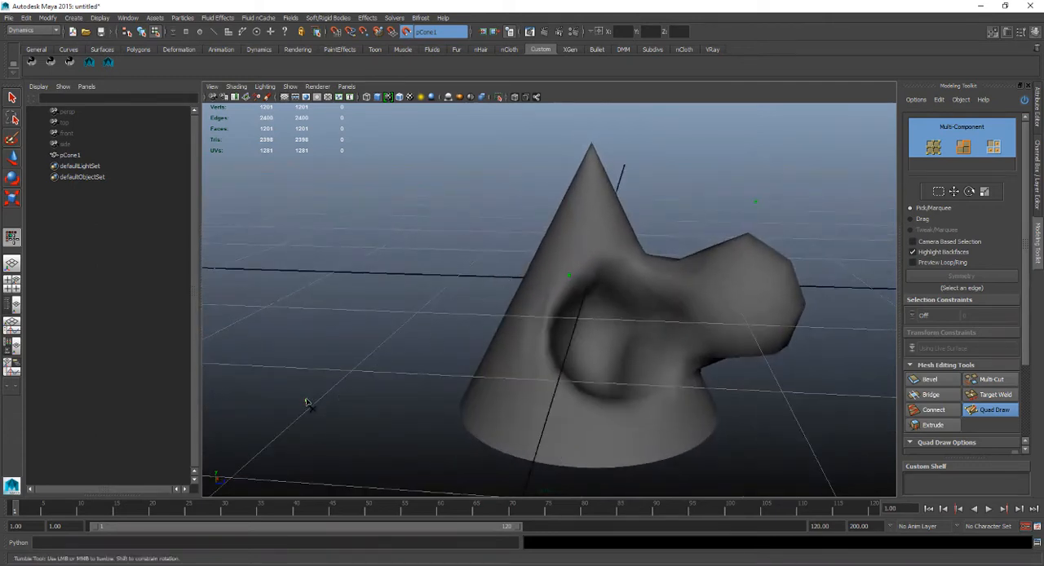
Clear the stray test dots and place four Quad Draw dots along the side and lower rim of the hollow.
left_click_drag(496, 359, 432, 356, "alt")
right_click_drag(591, 285, 530, 273, "alt")
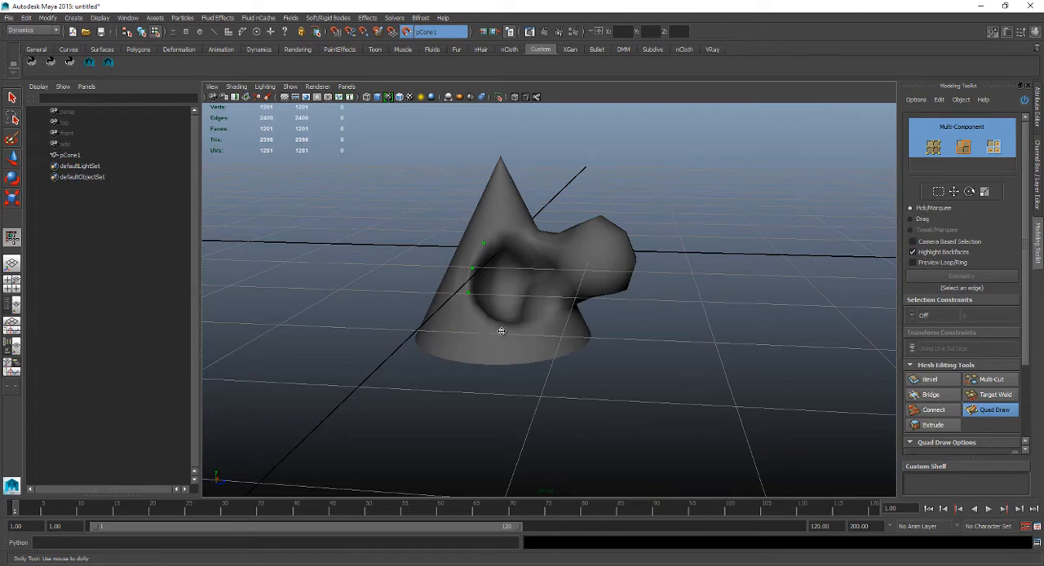
mouse_move(483, 212)
right_mouse_down("alt")
mouse_move(535, 299)
mouse_move(468, 216)
right_mouse_up("alt")
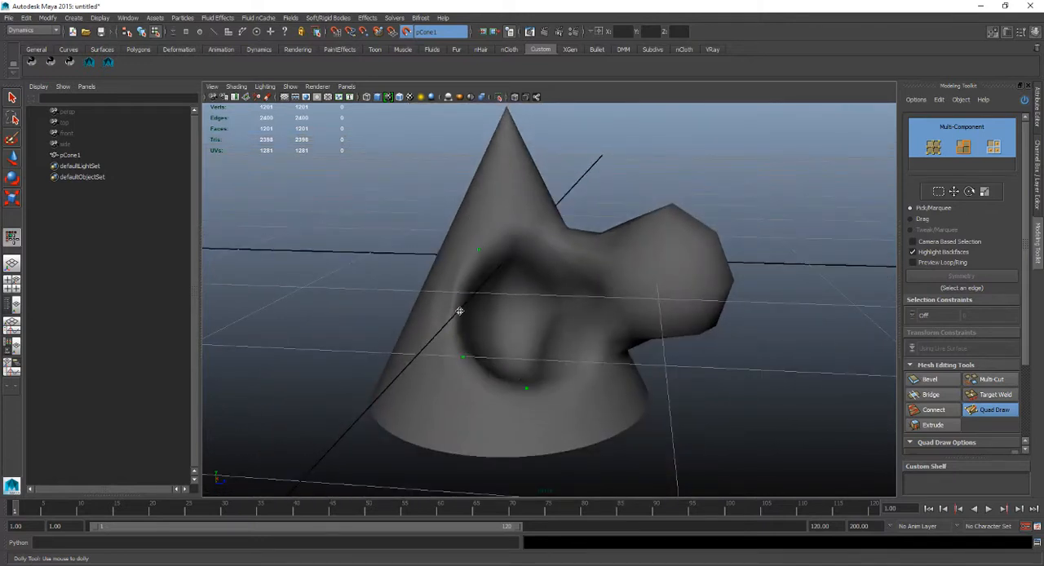
mouse_move(467, 358)
left_mouse_down()
mouse_move(479, 381)
mouse_move(476, 371)
left_mouse_up()
mouse_move(517, 421)
left_mouse_down("alt")
mouse_move(465, 326)
mouse_move(405, 163)
left_mouse_up("alt")
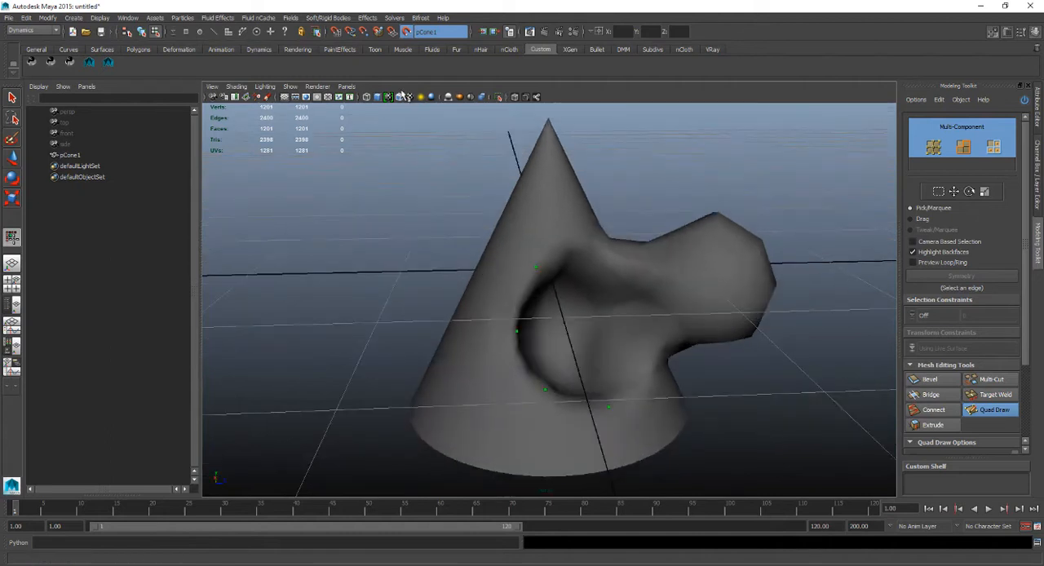
Toggle wireframe on shaded to examine the dots against the cone's topology, leaving the wireframe hidden.
left_click(399, 97)
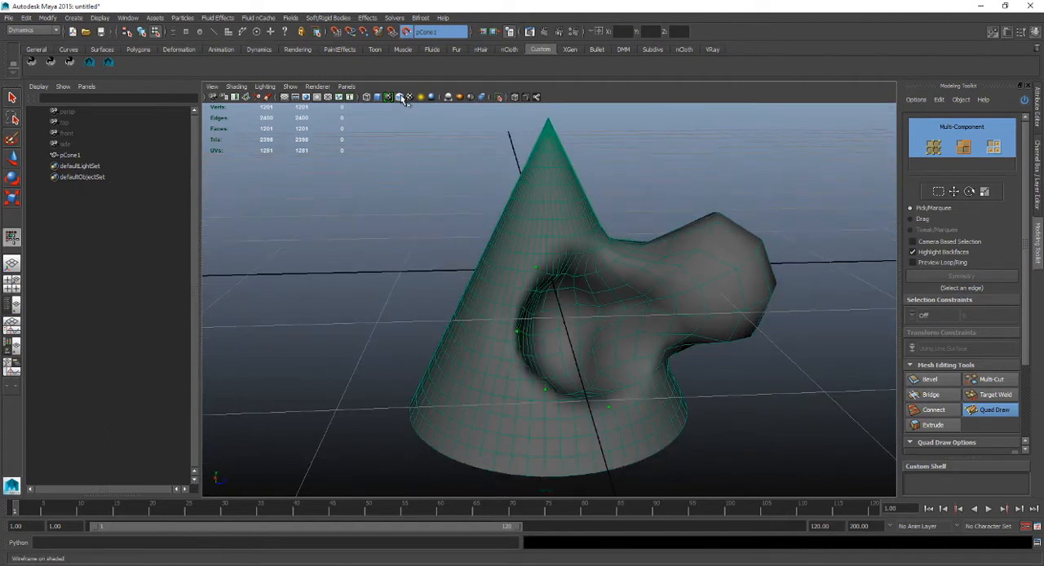
left_click(400, 97)
left_click(399, 97)
left_click(400, 97)
left_click(399, 97)
mouse_move(482, 175)
left_mouse_down("alt")
mouse_move(433, 184)
mouse_move(473, 144)
left_mouse_up("alt")
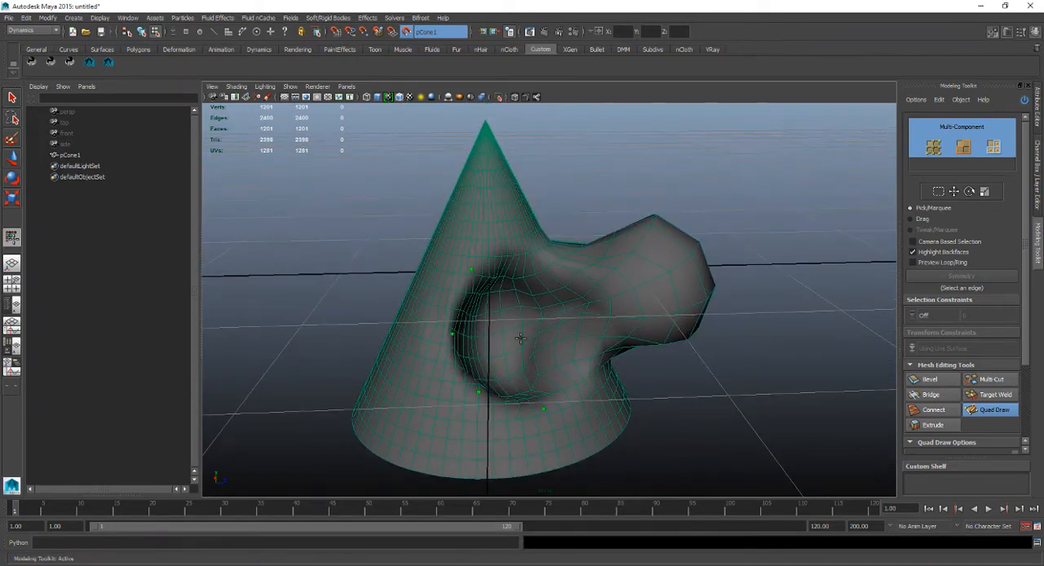
left_click(400, 97)
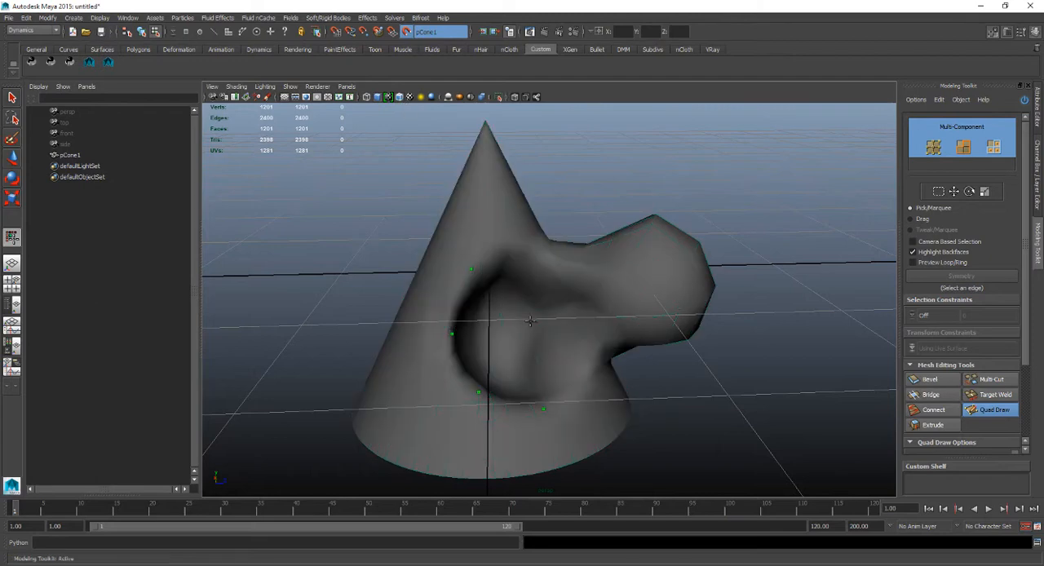
Extend the dots along the hollow's lower rim and add a second, outer row of dots on the cone.
left_click_drag(530, 321, 459, 325, "alt")
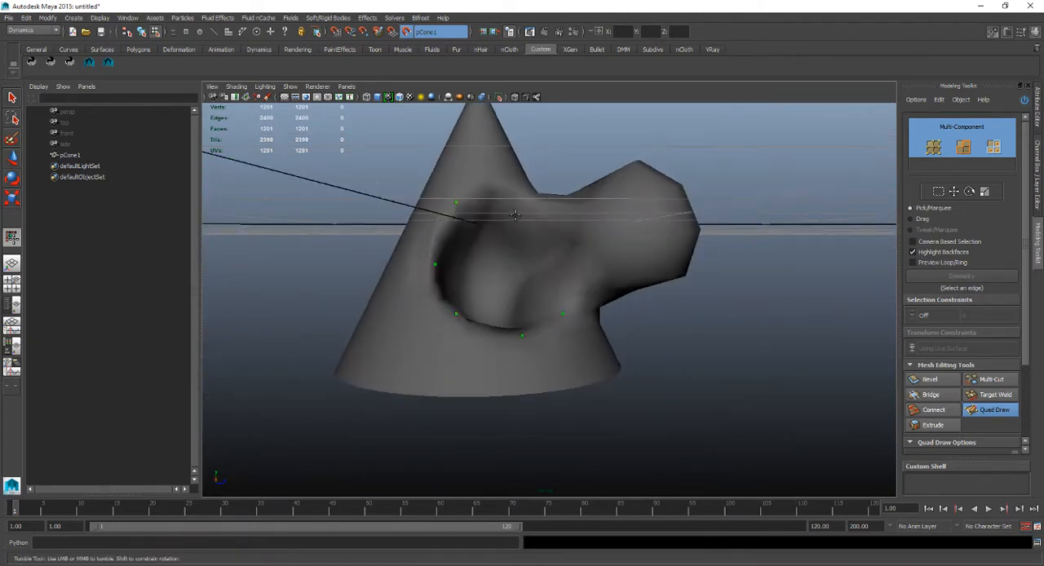
left_click(440, 348)
left_click_drag(434, 285, 504, 255, "alt")
left_click_drag(541, 304, 516, 367, "alt")
left_click(516, 367, "shift")
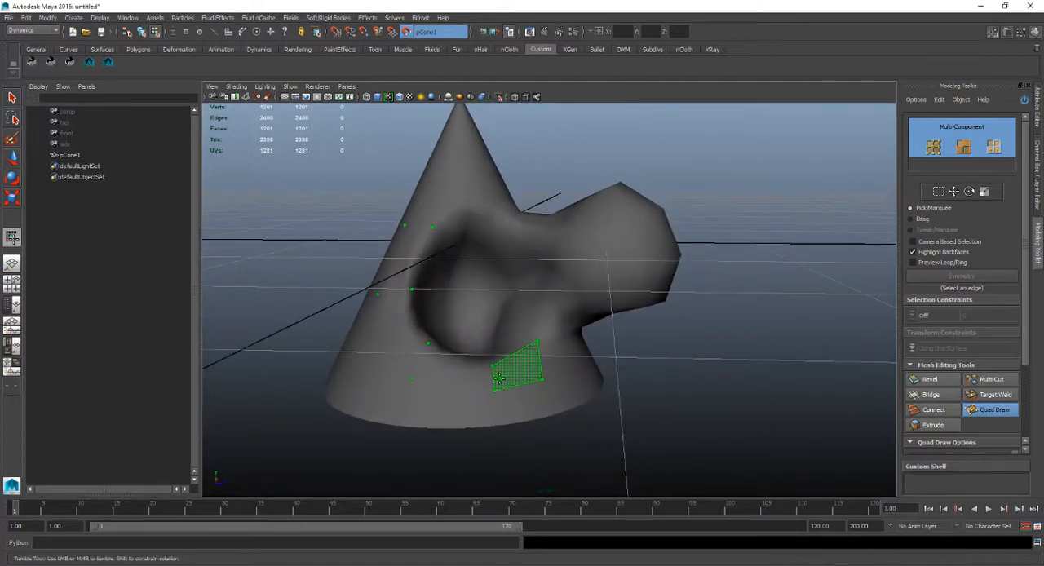
Fill the gaps between the two rows of dots with four quads around the hollow's rim.
left_click(503, 378, "shift")
left_click(482, 380, "shift")
left_click_drag(404, 351, 450, 369, "alt")
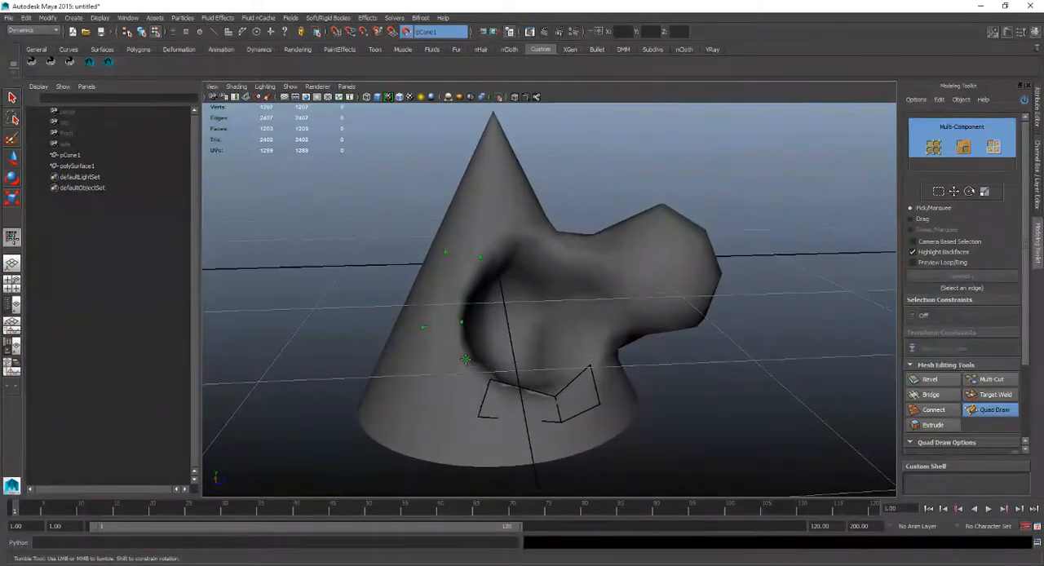
left_click(460, 377, "shift")
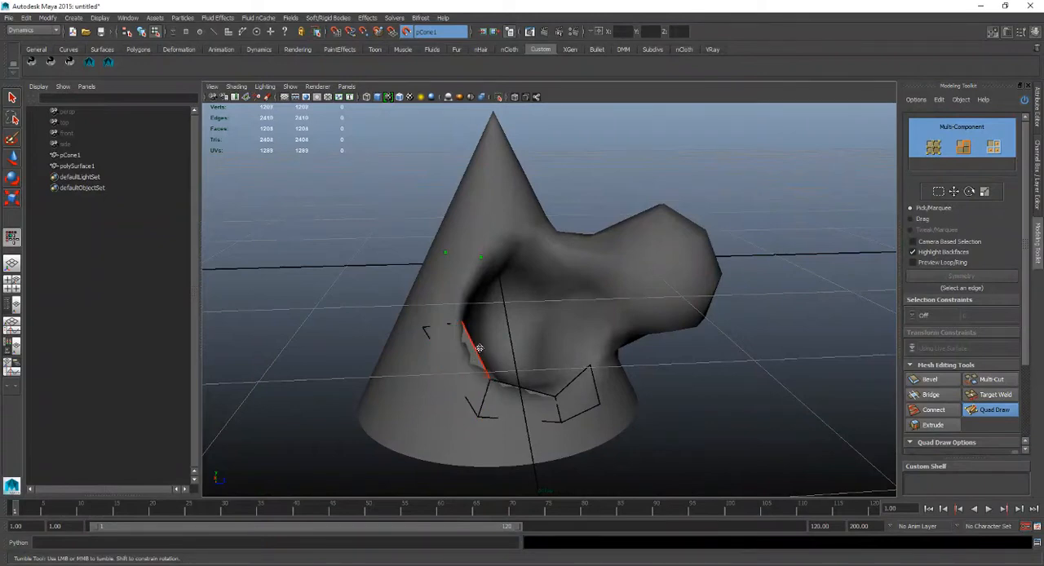
left_click(453, 296, "shift")
Try inserting an edge loop across the quad beside the hollow's rim, and undo it.
mouse_move(493, 342)
left_mouse_down("alt")
mouse_move(454, 345)
mouse_move(527, 260)
left_mouse_up("alt")
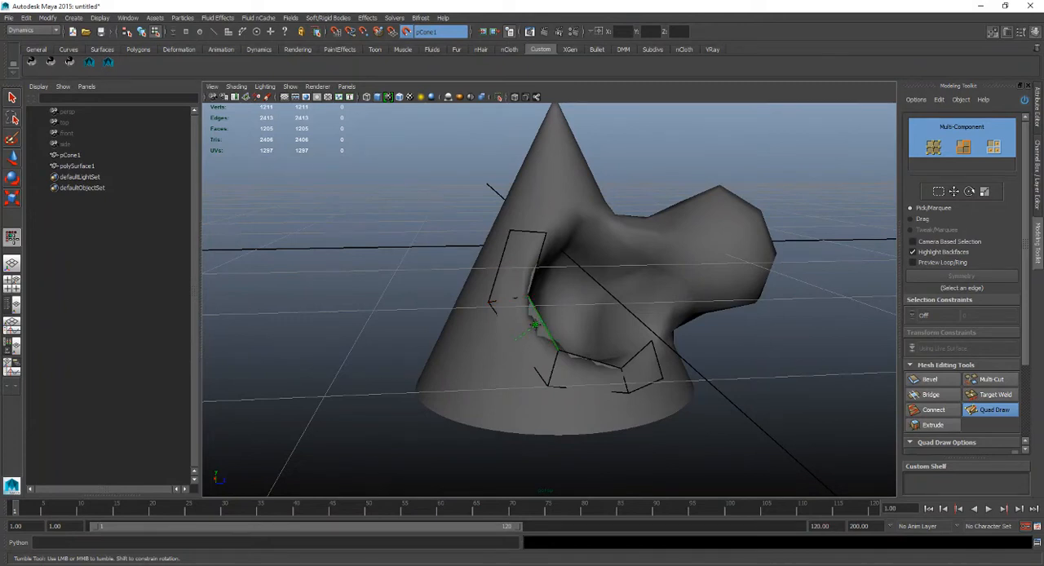
left_click(537, 326, "ctrl")
key("ctrl+z")
Examine the inner edge of that quad up close against the hollow's curved rim.
right_click_drag(520, 327, 549, 382, "alt")
middle_click_drag(549, 381, 564, 346, "alt")
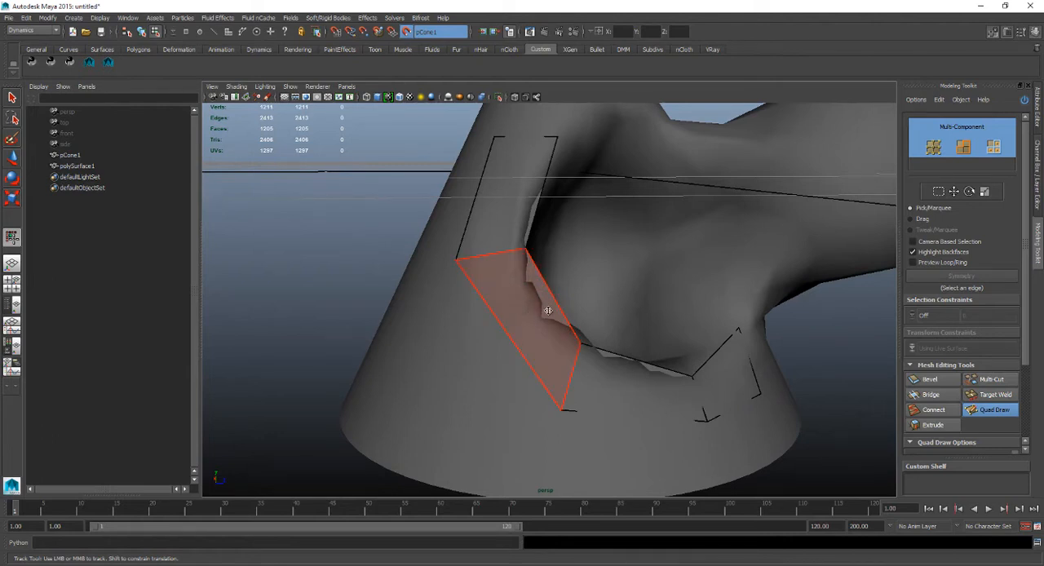
left_click_drag(548, 310, 537, 271, "alt")
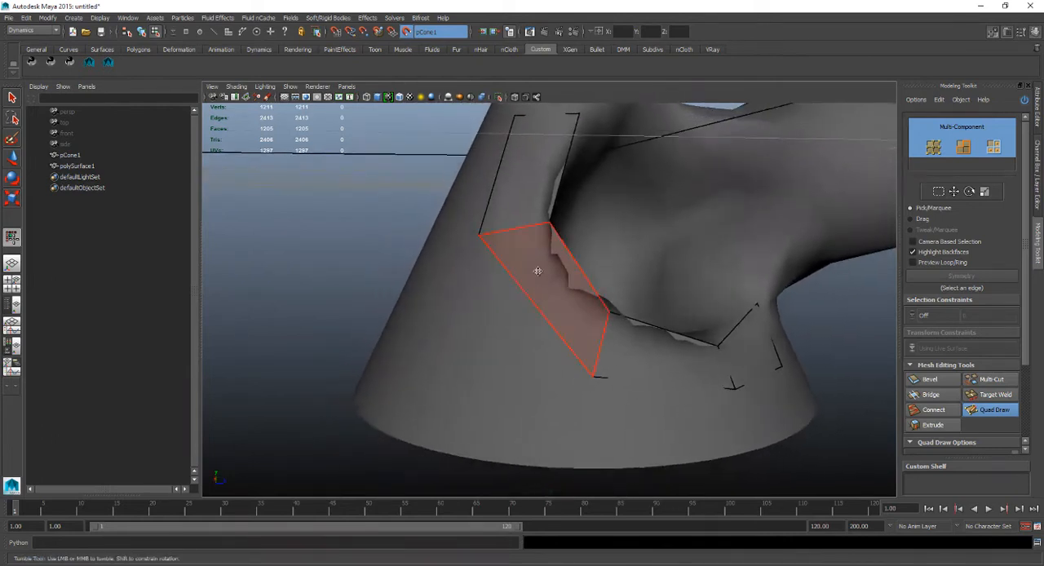
right_click_drag(537, 270, 567, 264, "alt")
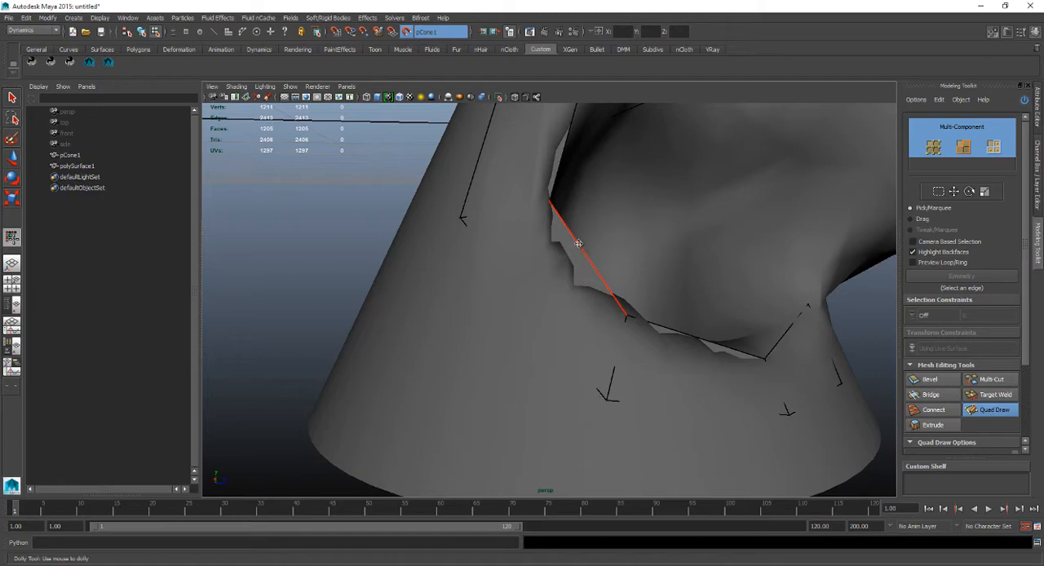
Try splitting the quad beside the hollow's lower rim with a crosswise edge loop, check its fit, and undo it.
left_click_drag(578, 243, 538, 236, "alt")
mouse_move(481, 273)
left_mouse_down("alt")
mouse_move(545, 261)
mouse_move(478, 260)
left_mouse_up("alt")
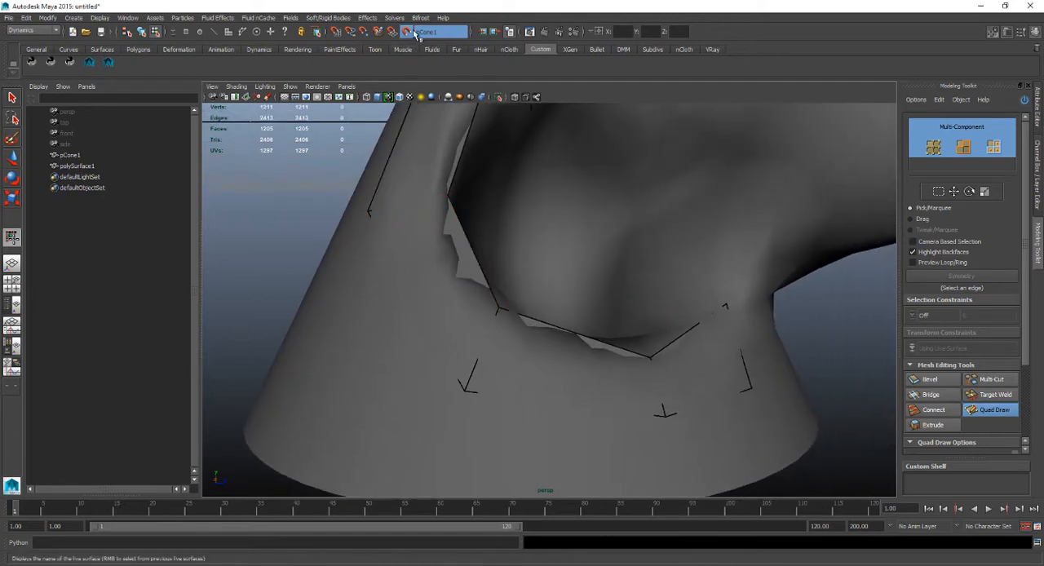
middle_click_drag(473, 251, 525, 270, "alt")
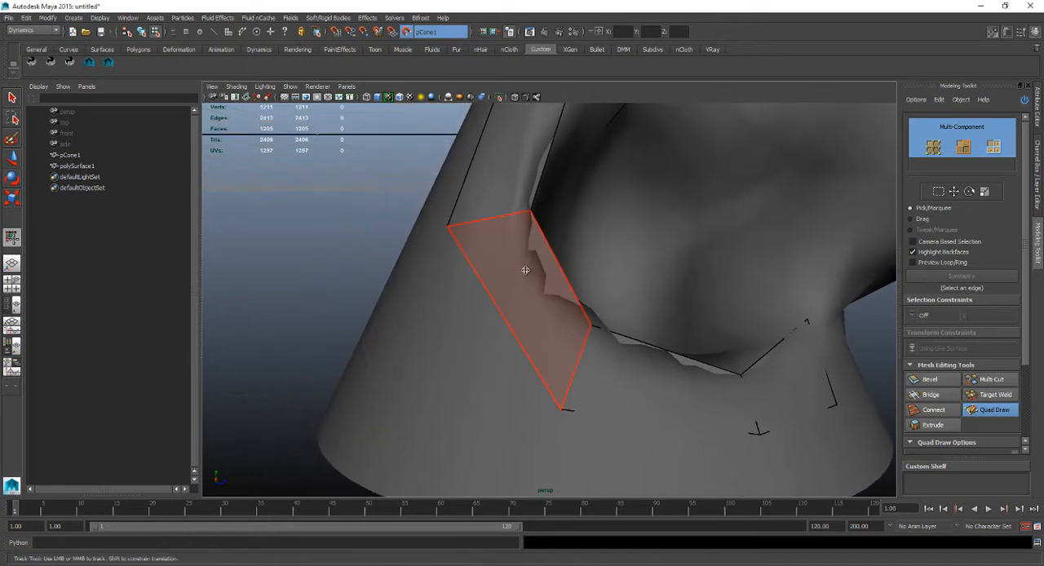
left_click_drag(525, 270, 534, 269, "alt")
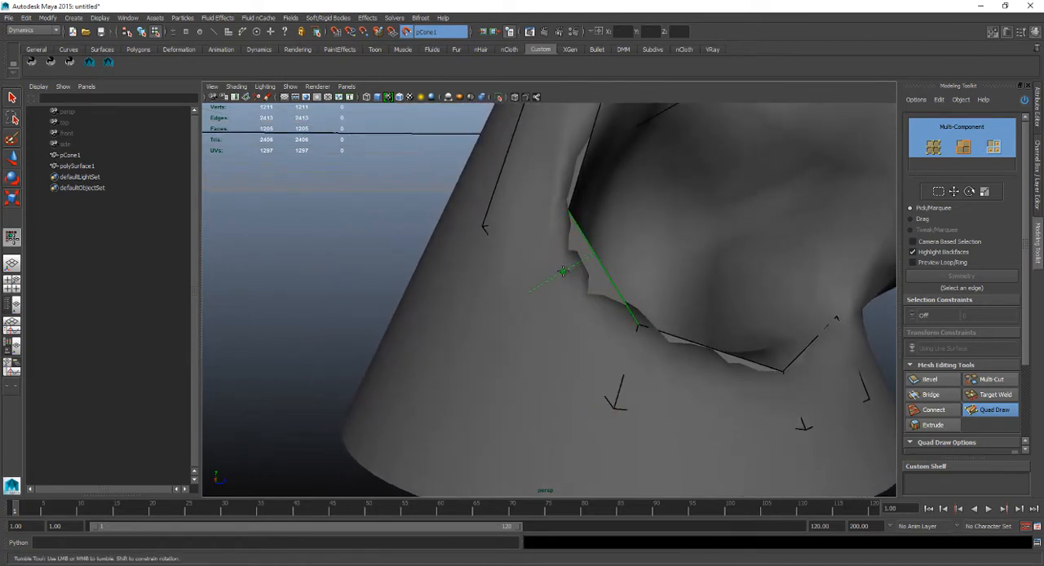
left_click(564, 303, "shift")
left_click_drag(564, 304, 509, 296, "alt")
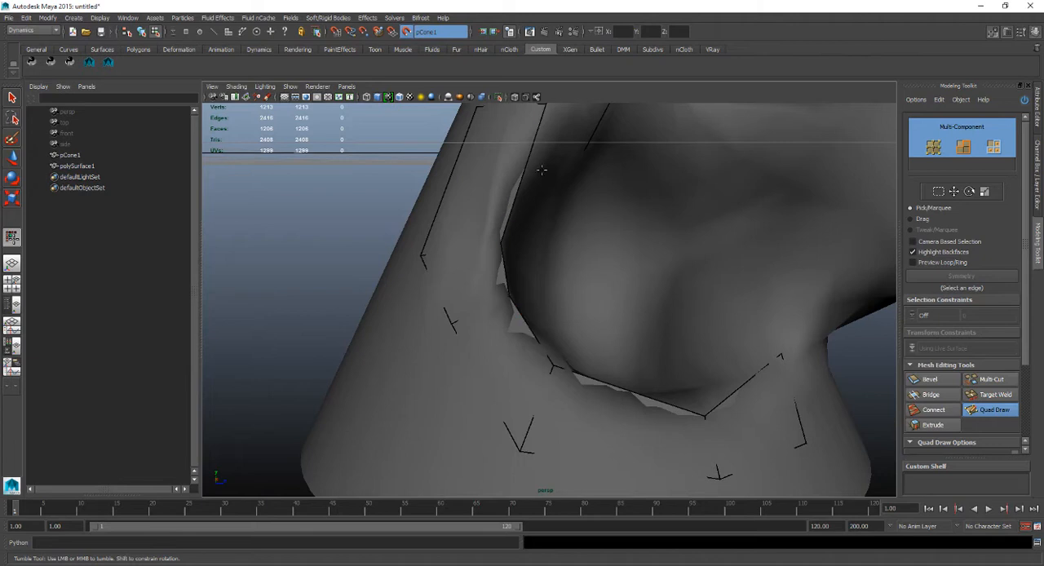
left_click_drag(559, 354, 582, 358, "alt")
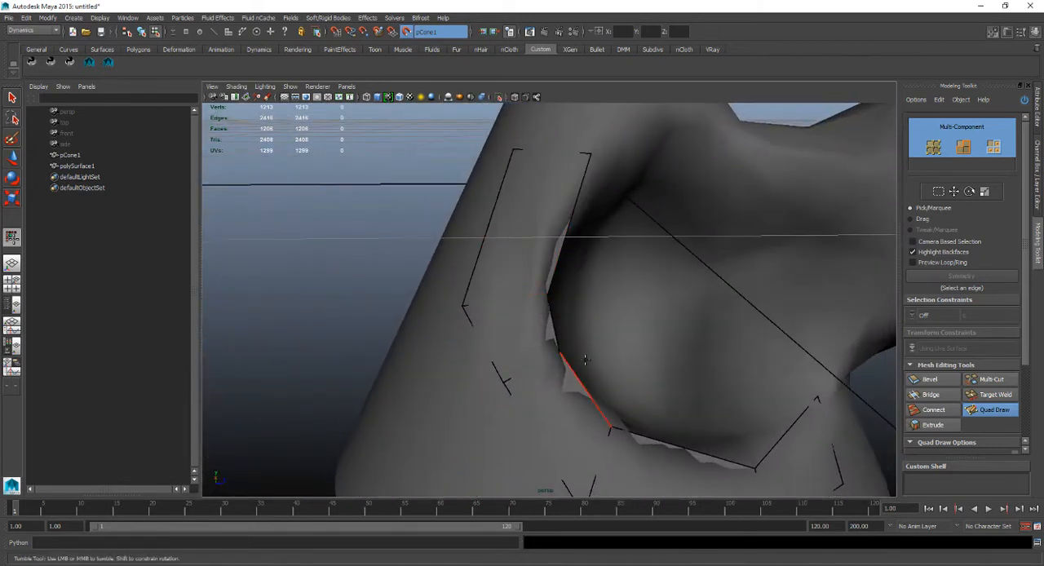
key("ctrl+z")
key("ctrl+z")
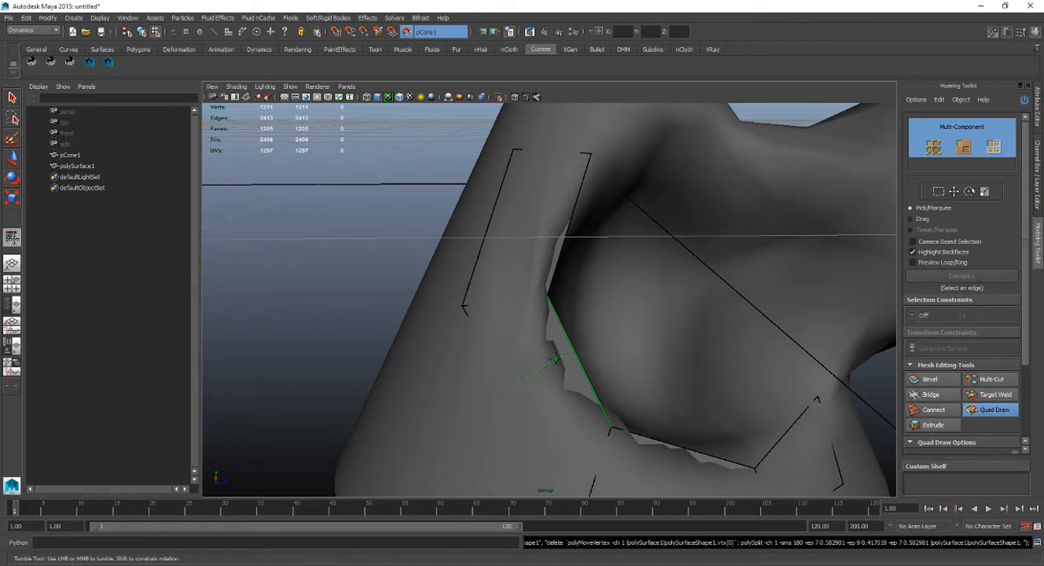
Insert an edge loop across the middle of the quad beside the hollow's lower rim, following the rim's curve.
left_click(556, 360, "ctrl")
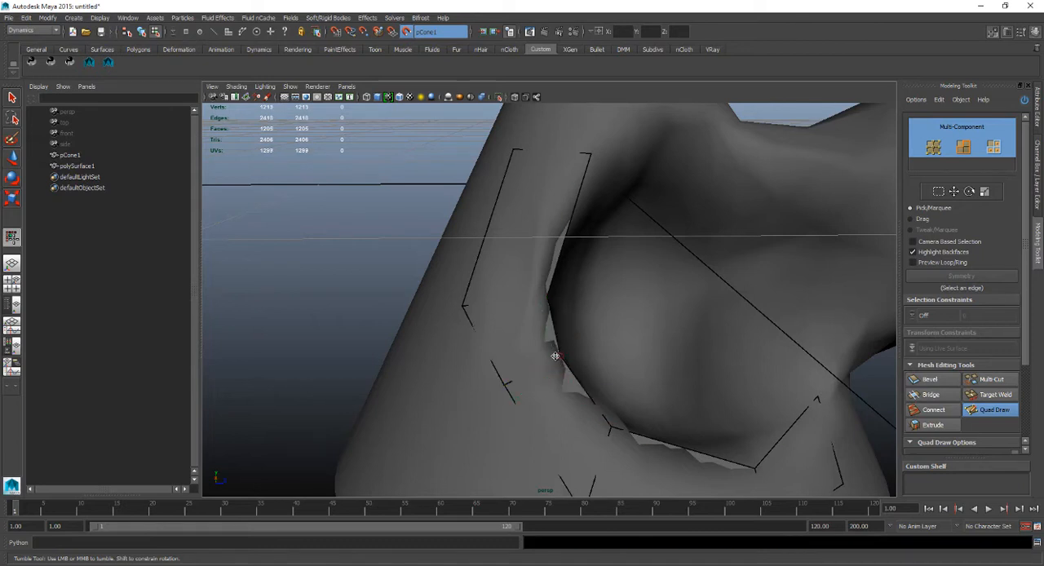
mouse_move(555, 357)
left_mouse_down("alt")
mouse_move(509, 328)
mouse_move(499, 352)
mouse_move(528, 345)
mouse_move(522, 326)
mouse_move(508, 359)
left_mouse_up("alt")
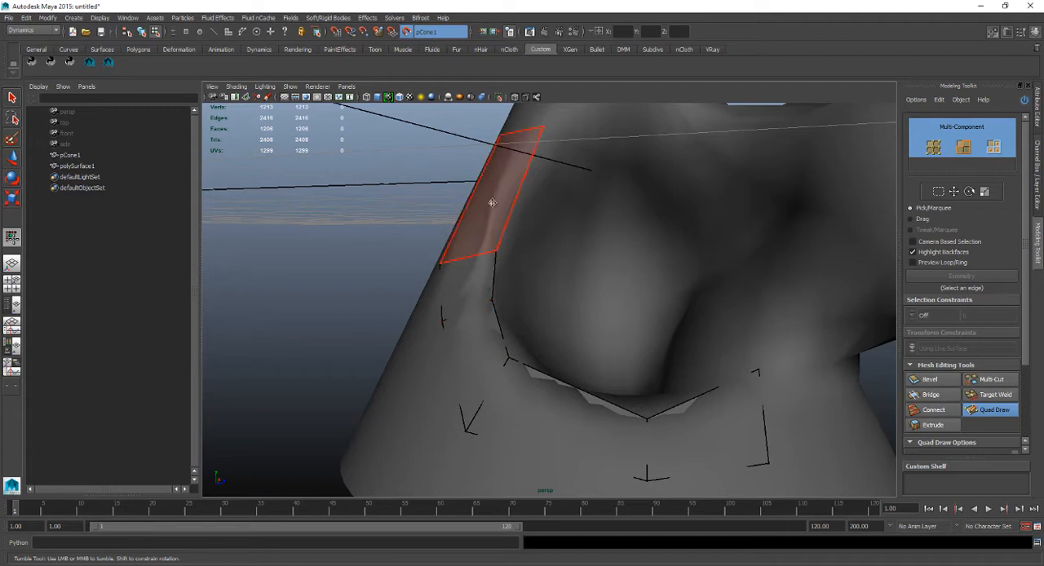
left_click_drag(509, 196, 503, 224, "alt")
mouse_move(471, 290)
left_mouse_down("alt")
mouse_move(484, 275)
mouse_move(467, 290)
left_mouse_up("alt")
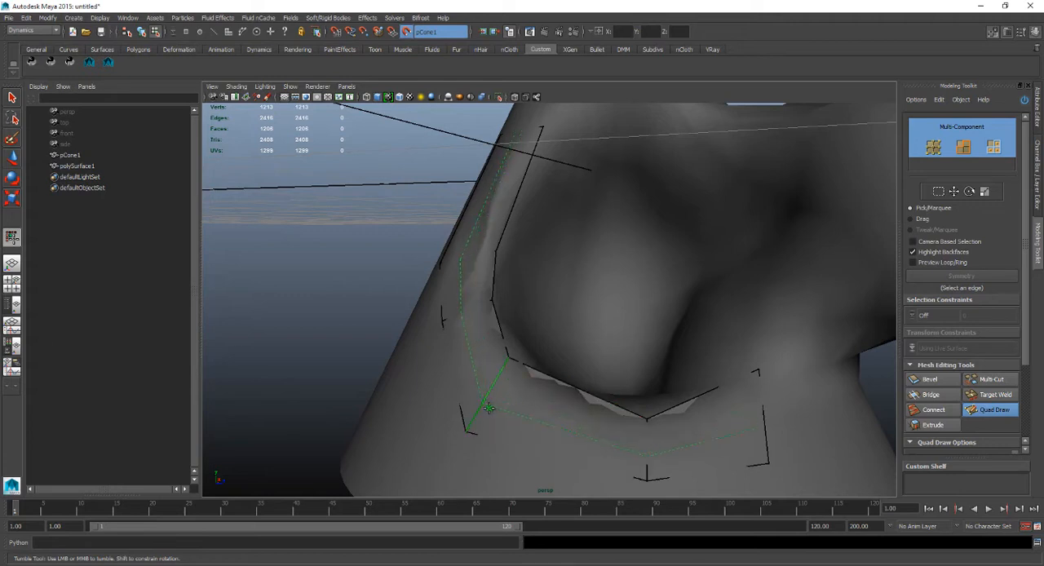
Try inserting an edge loop lengthwise through the whole quad strip, inspect it around the rim, and undo it.
left_click(490, 399, "ctrl")
mouse_move(493, 401)
left_mouse_down("alt")
mouse_move(508, 366)
mouse_move(537, 421)
mouse_move(498, 368)
mouse_move(526, 383)
mouse_move(594, 233)
left_mouse_up("alt")
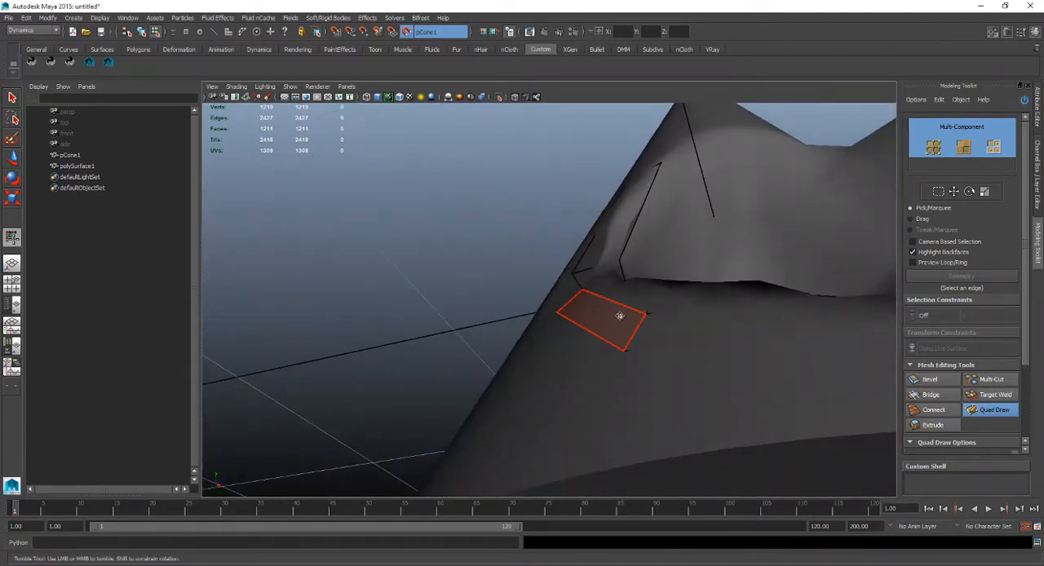
left_click_drag(620, 315, 558, 359, "alt")
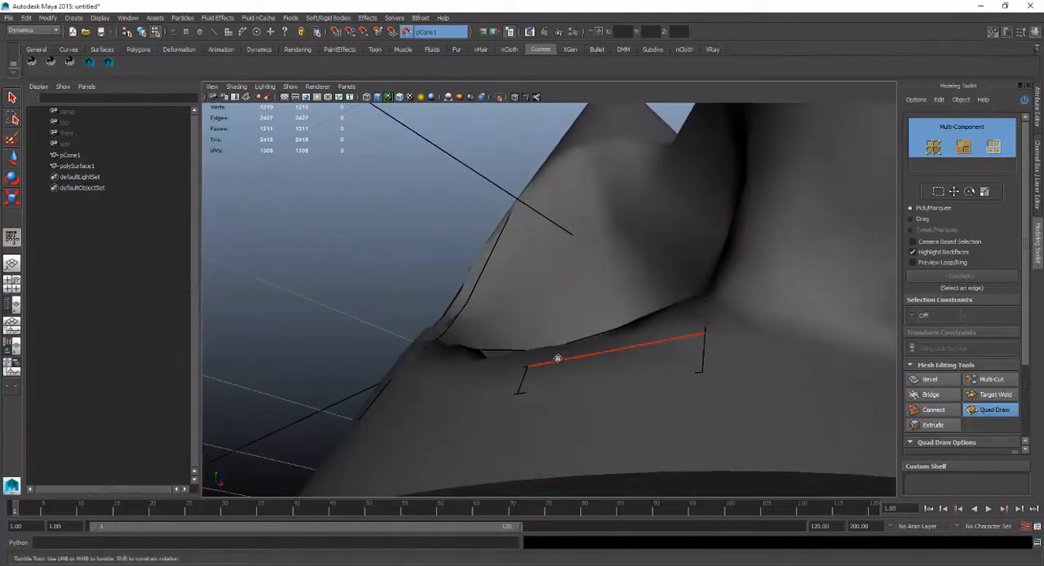
mouse_move(477, 361)
left_mouse_down("alt")
mouse_move(522, 372)
mouse_move(592, 347)
left_mouse_up("alt")
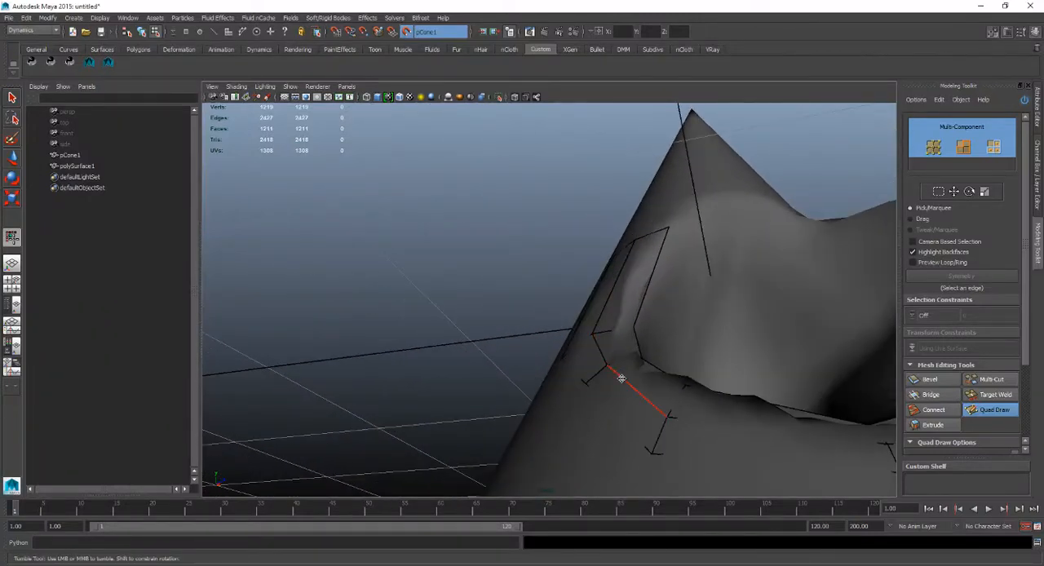
mouse_move(670, 417)
left_mouse_down("alt")
mouse_move(645, 410)
mouse_move(767, 415)
left_mouse_up("alt")
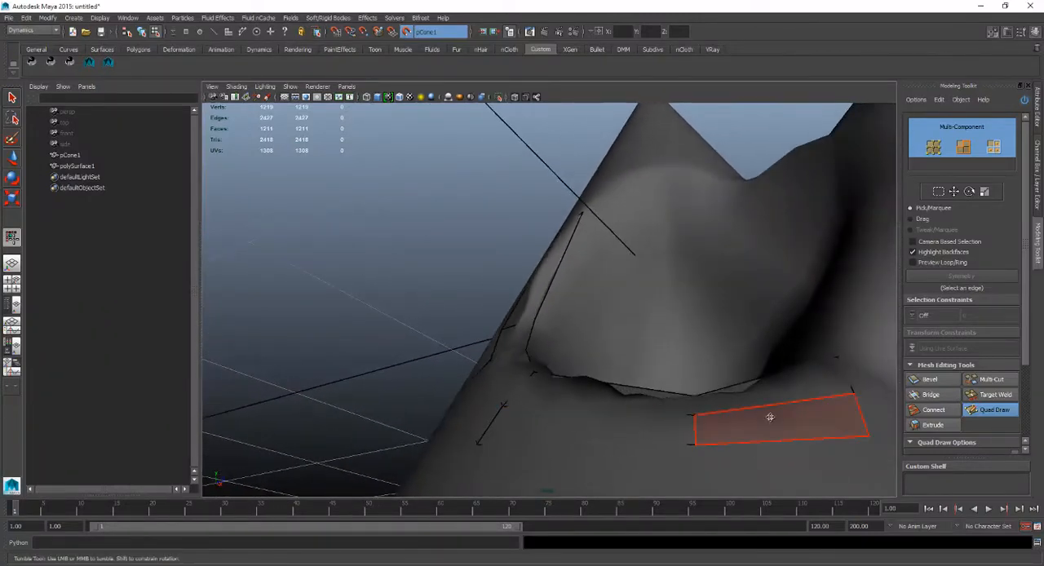
mouse_move(508, 368)
left_mouse_down("alt")
mouse_move(559, 392)
mouse_move(659, 359)
mouse_move(671, 369)
mouse_move(634, 302)
mouse_move(576, 298)
left_mouse_up("alt")
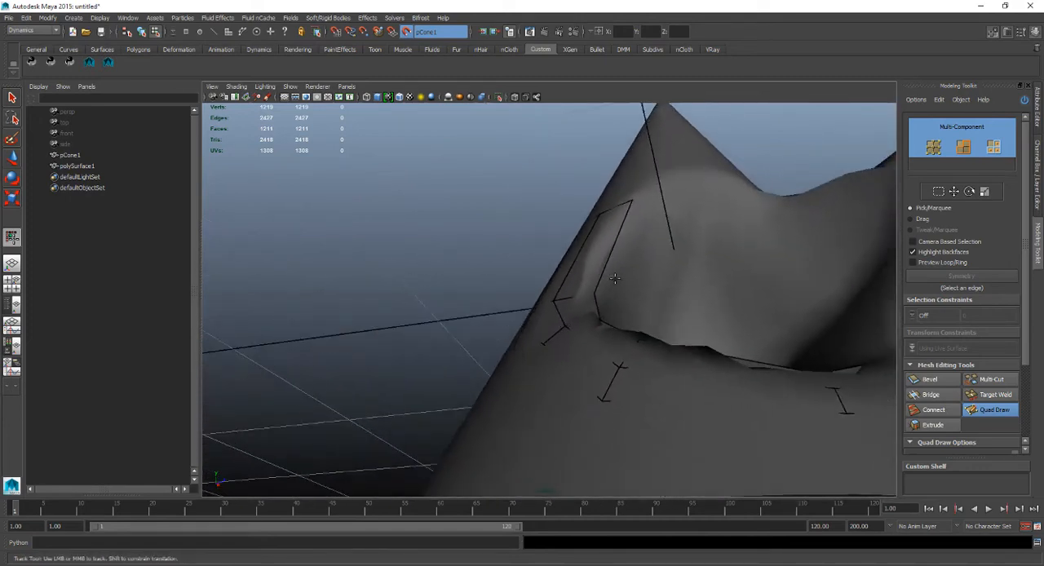
middle_click_drag(576, 299, 580, 262, "alt")
left_click_drag(579, 262, 558, 269, "alt")
right_click_drag(557, 269, 595, 300, "alt")
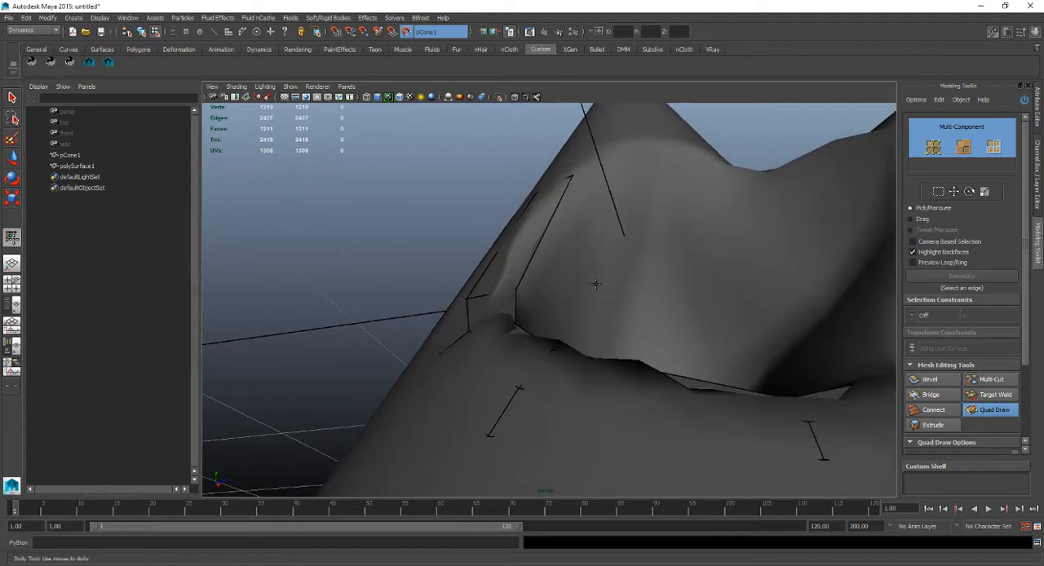
middle_click_drag(595, 286, 566, 273, "alt")
key("ctrl+z")
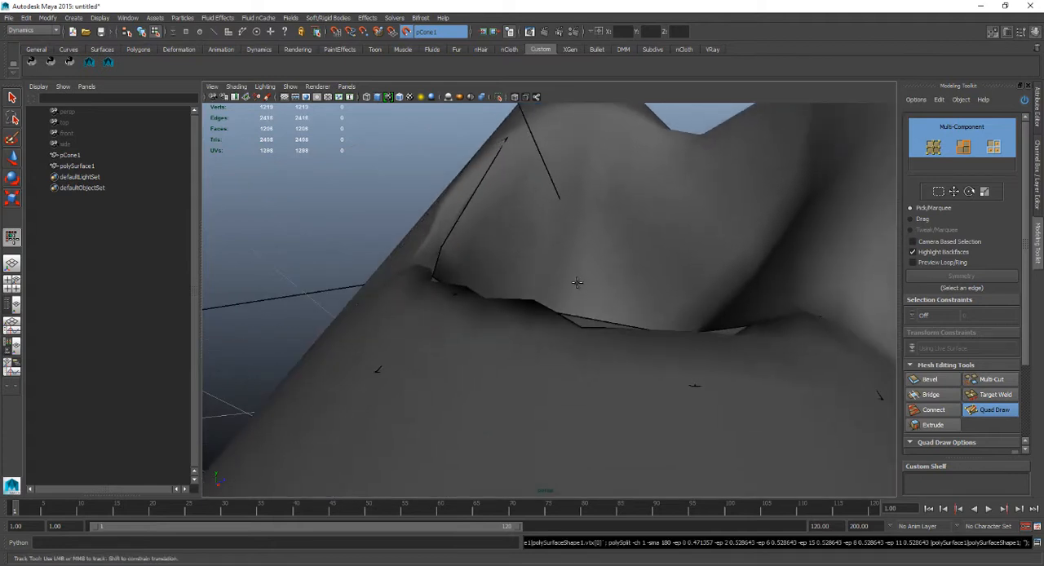
Place dots above the hollow and fill two quads that continue the strip around its upper rim.
left_click_drag(546, 267, 687, 292, "alt")
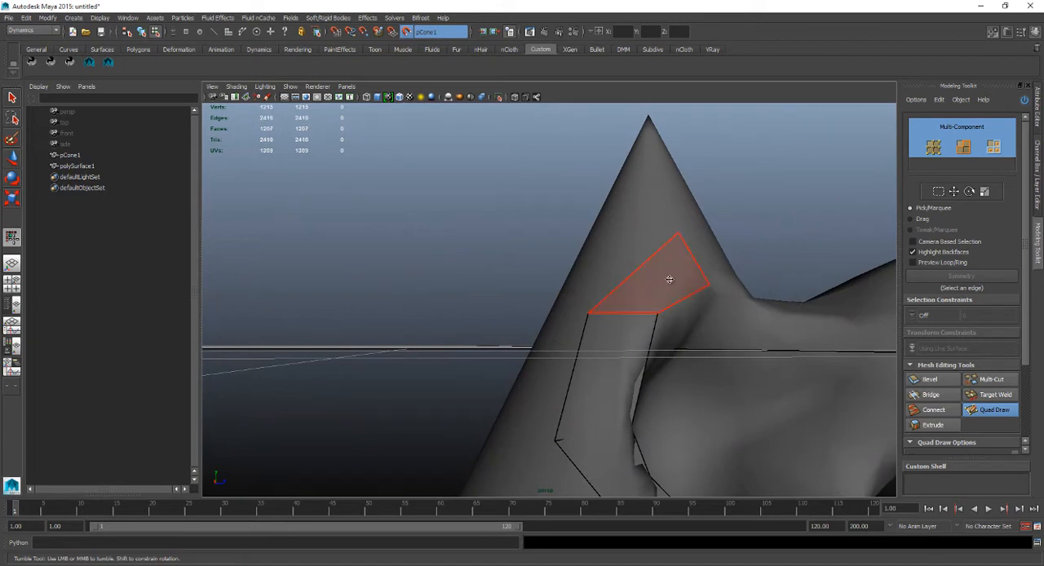
left_click(669, 277, "shift")
left_click_drag(668, 277, 670, 277, "alt")
middle_click_drag(670, 276, 616, 324, "alt")
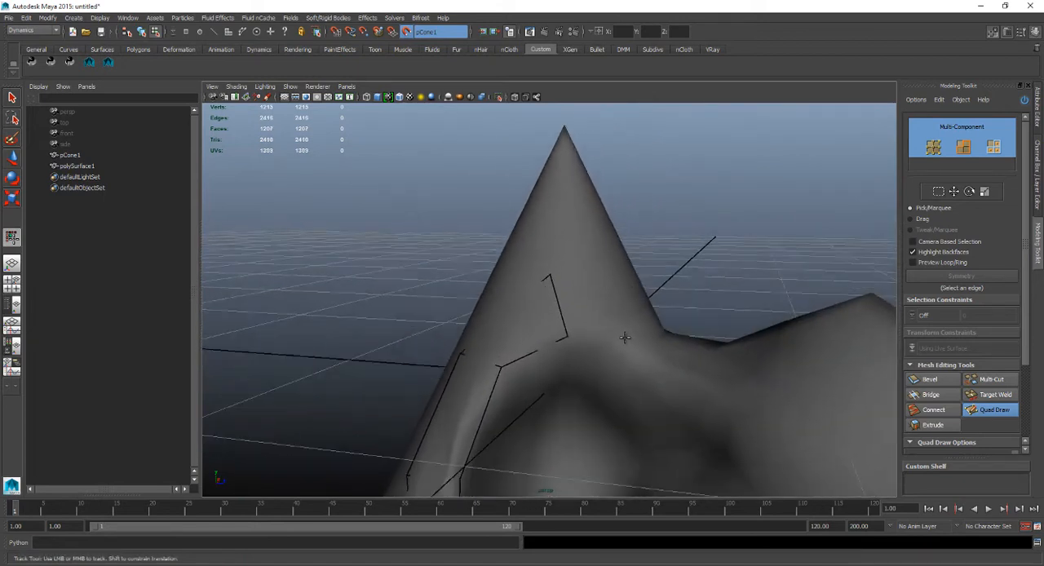
left_click(608, 307, "shift")
left_click_drag(608, 307, 586, 336, "alt")
middle_click_drag(585, 336, 604, 361, "alt")
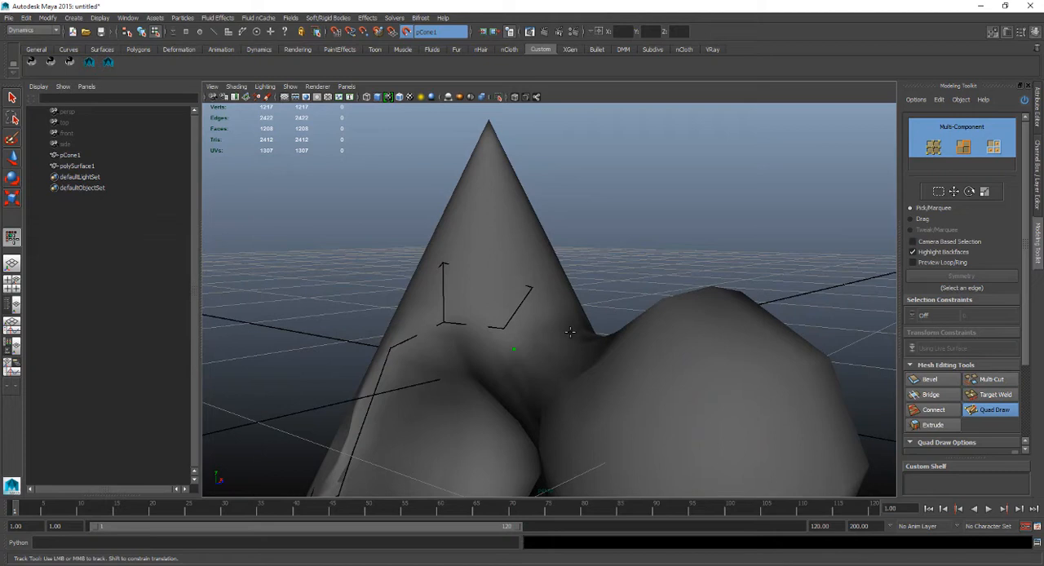
Add two more quads to the strip, carrying it over the hollow's top toward the sculpted bulge.
left_click(543, 336, "shift")
left_click_drag(549, 367, 567, 364, "alt")
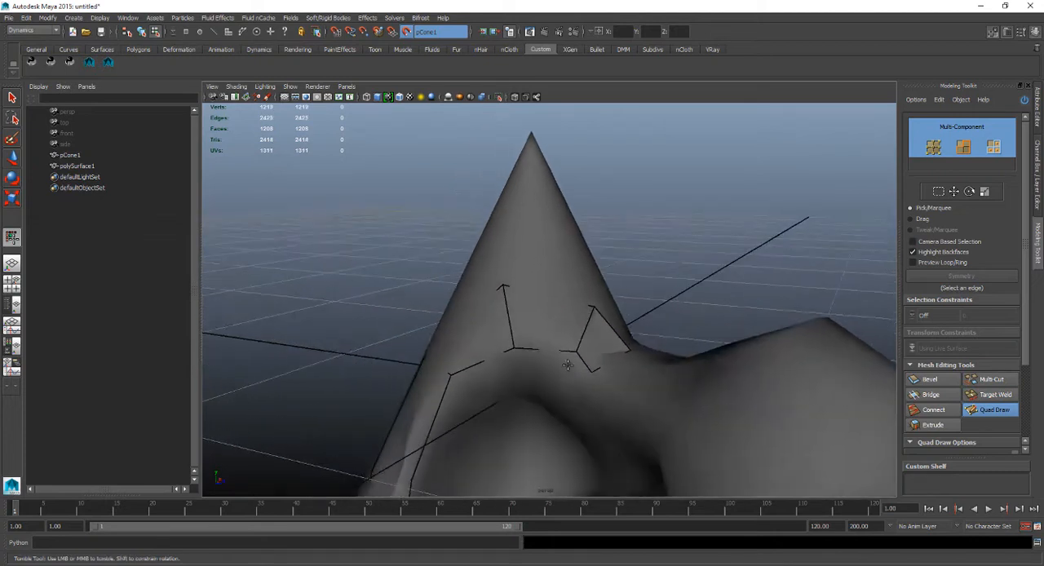
left_click(645, 371, "shift")
left_click_drag(648, 375, 642, 328, "alt")
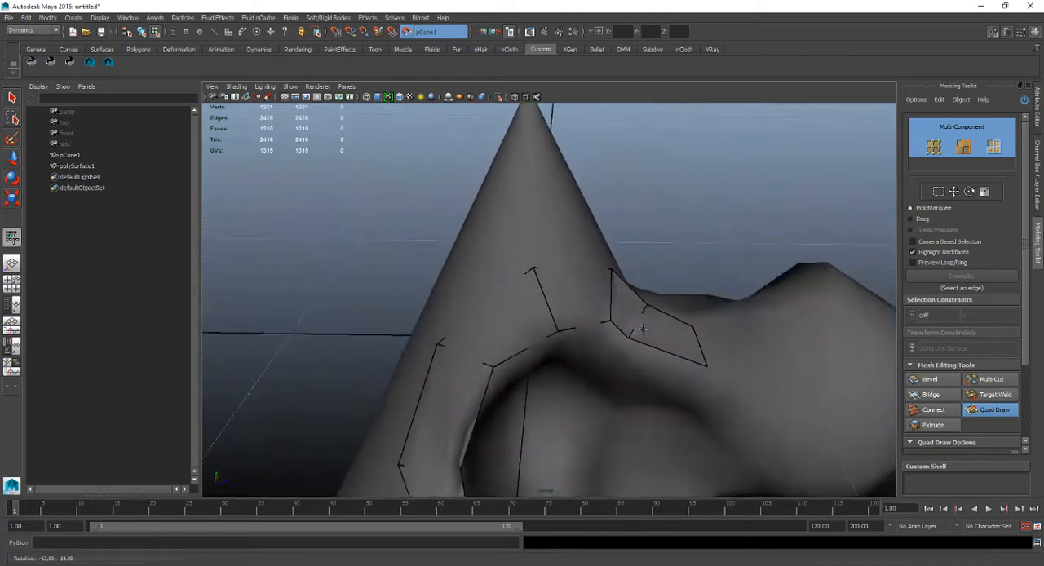
middle_click_drag(642, 329, 662, 291, "alt")
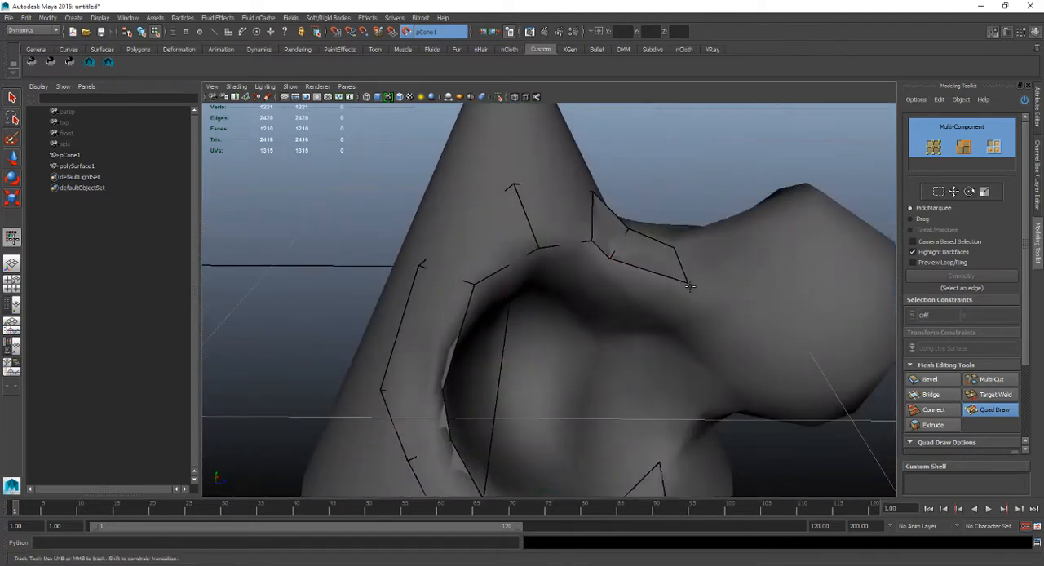
Reposition the vertices at the strip's open end to follow the hollow's rim beside the bulge.
mouse_move(688, 284)
left_mouse_down()
mouse_move(668, 303)
mouse_move(647, 298)
mouse_move(667, 281)
mouse_move(653, 279)
left_mouse_up()
left_click_drag(671, 261, 691, 248, "alt")
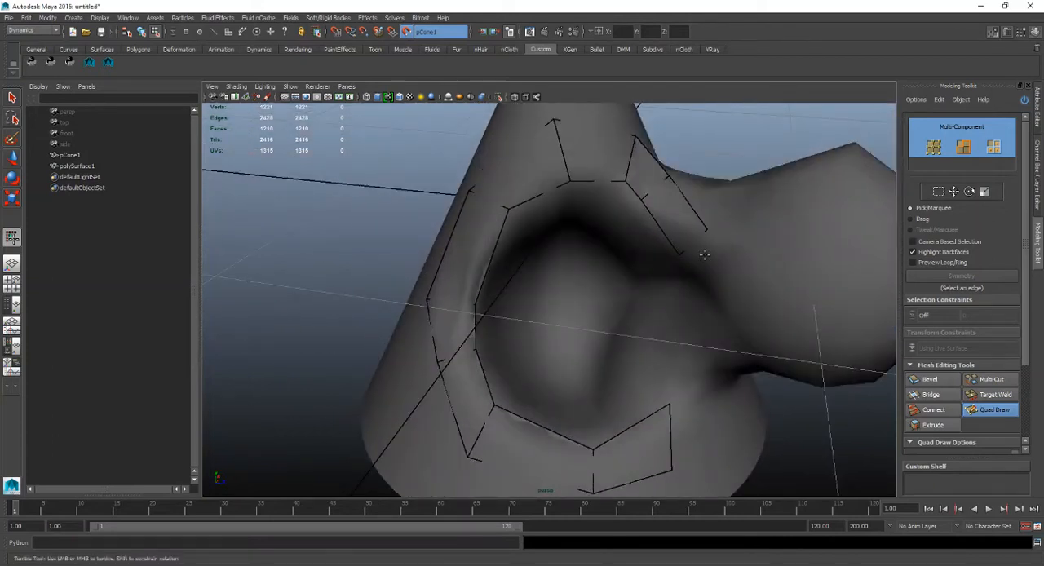
left_click_drag(708, 226, 730, 198, "alt")
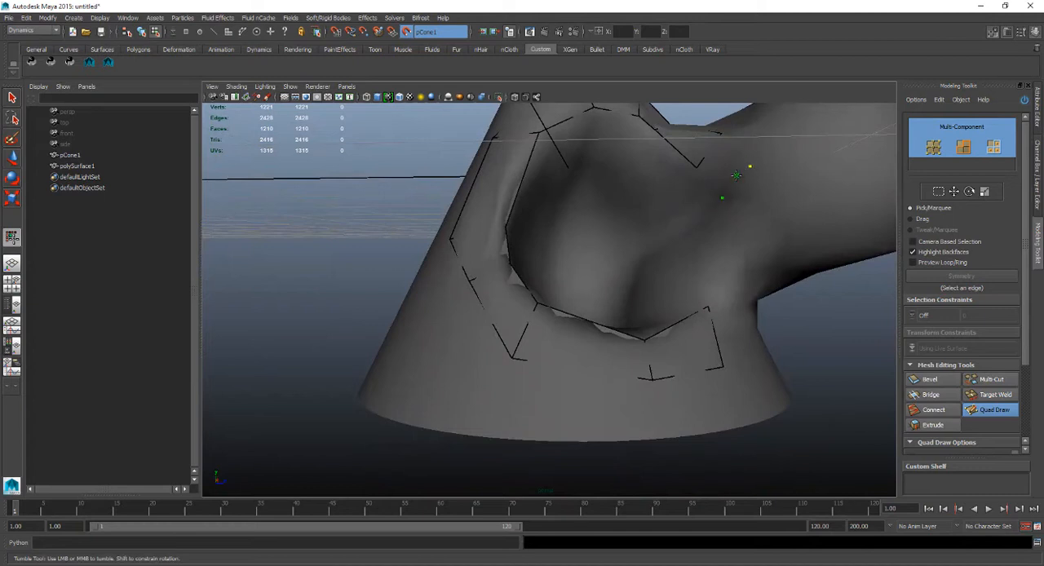
Place dots down the rim between the hollow and the bulge, fill two quads, and adjust their vertices.
left_click(730, 172, "shift")
left_click_drag(756, 169, 756, 200)
left_click_drag(725, 135, 727, 142)
left_click(745, 221, "shift")
mouse_move(745, 220)
left_mouse_down("alt")
mouse_move(721, 249)
mouse_move(697, 204)
left_mouse_up("alt")
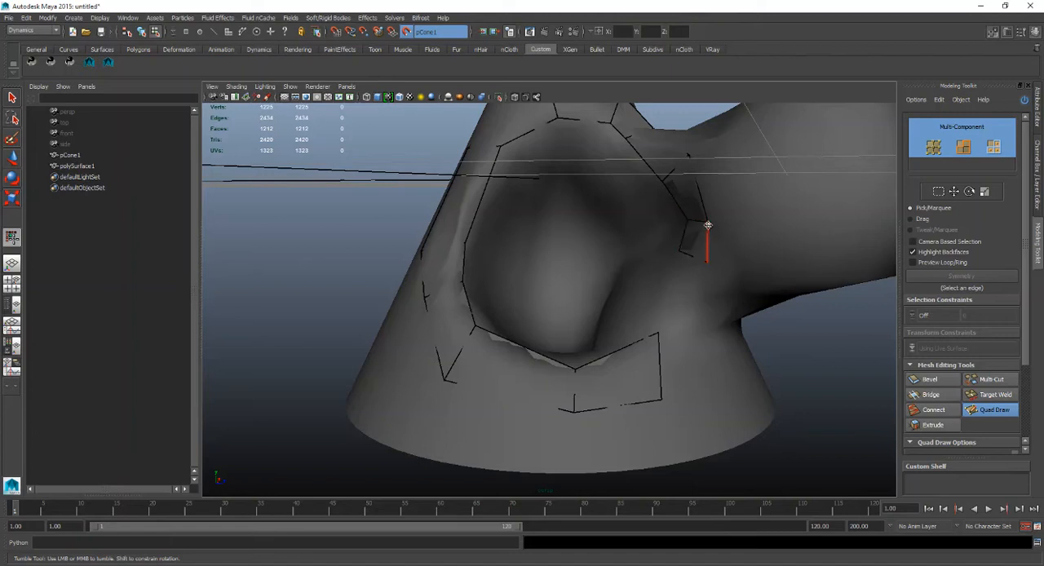
Adjust the shared edge between the two newest quads on the rim beside the bulge.
mouse_move(697, 224)
left_mouse_down()
mouse_move(697, 235)
mouse_move(709, 233)
mouse_move(696, 234)
left_mouse_up()
key("ctrl+z")
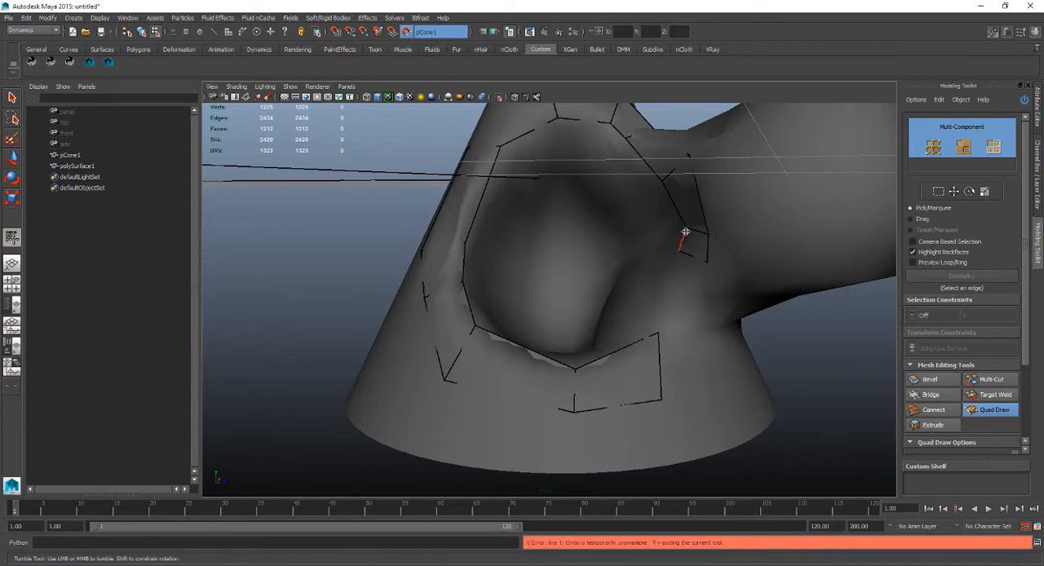
left_click_drag(696, 233, 694, 231)
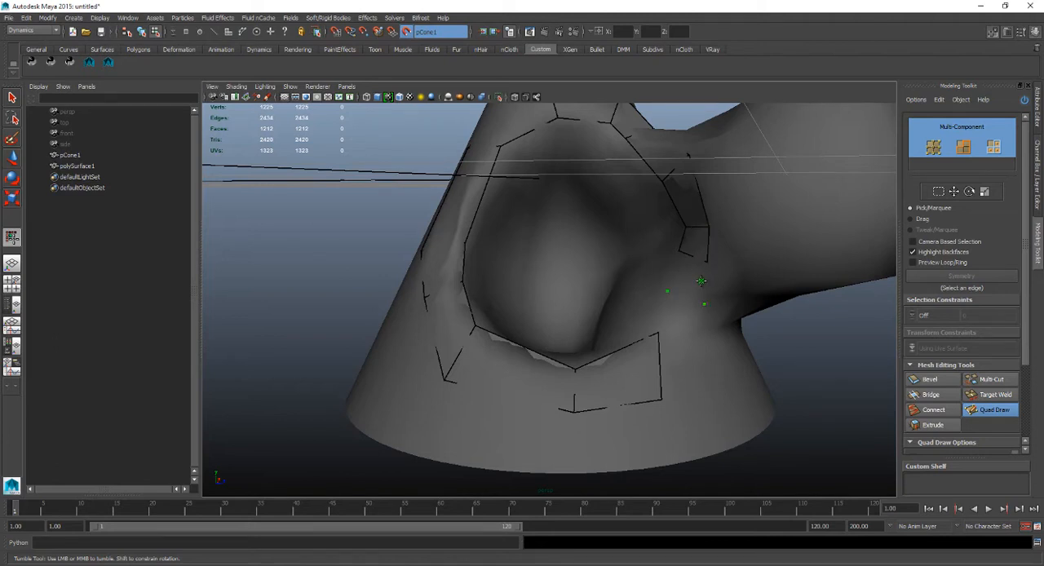
Fill the last two quads to close the ring around the hollow, and adjust the vertices where the strip joins.
left_click(693, 282, "shift")
left_click(677, 322, "shift")
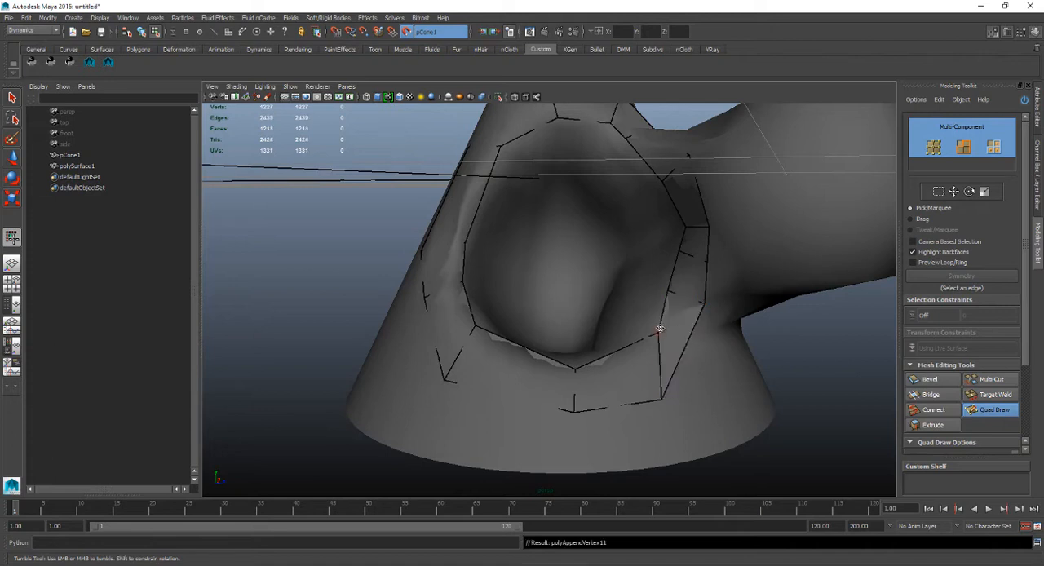
left_click_drag(658, 329, 655, 331)
left_click_drag(661, 397, 683, 381)
Shift the inner and outer vertices of the middle edge below the hollow to even out the ring's lower quads.
mouse_move(675, 298)
left_mouse_down("alt")
mouse_move(682, 321)
mouse_move(587, 270)
left_mouse_up("alt")
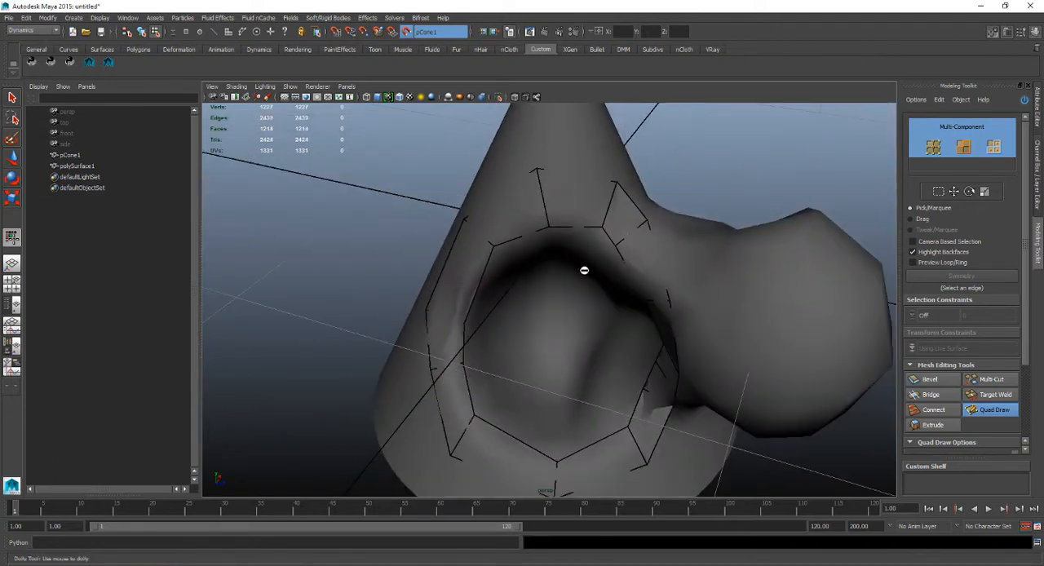
right_click_drag(587, 270, 614, 270, "alt")
mouse_move(614, 270)
left_mouse_down("alt")
mouse_move(644, 261)
mouse_move(618, 282)
left_mouse_up("alt")
right_click_drag(632, 279, 711, 271, "alt")
middle_click_drag(717, 270, 674, 277, "alt")
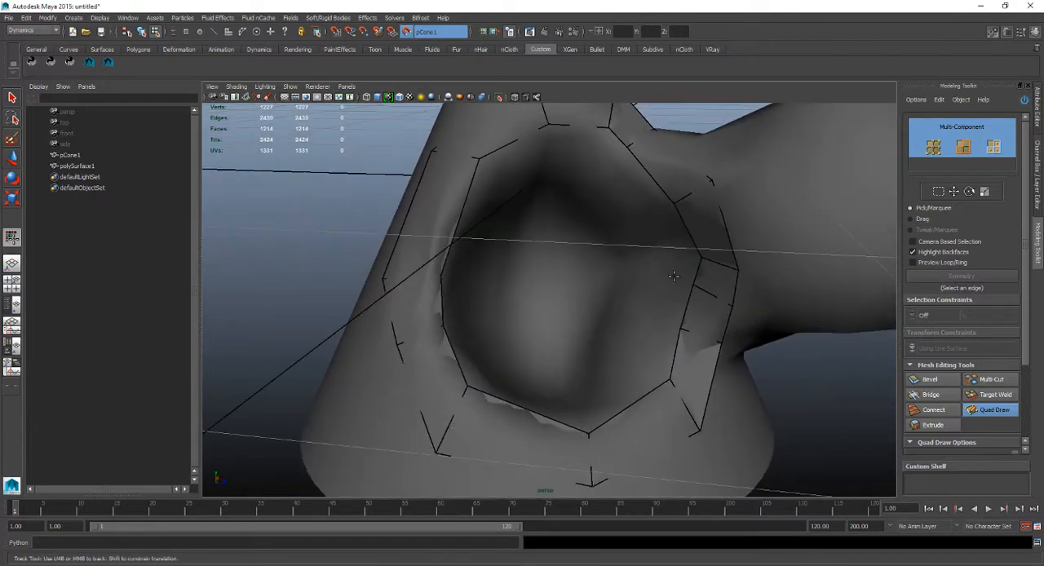
mouse_move(721, 343)
left_mouse_down()
mouse_move(715, 356)
mouse_move(678, 284)
mouse_move(679, 296)
left_mouse_up()
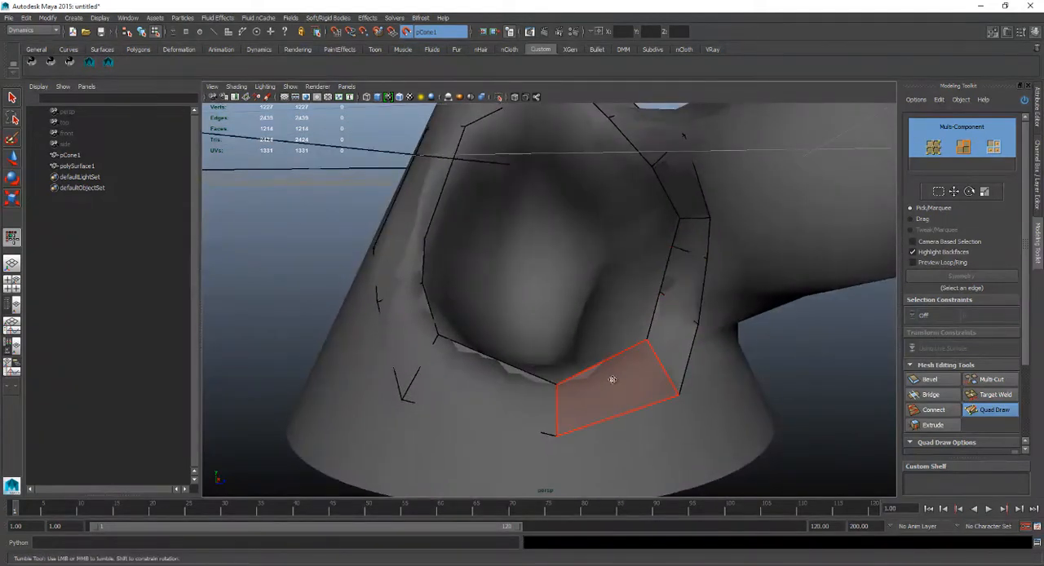
left_click_drag(557, 383, 536, 378)
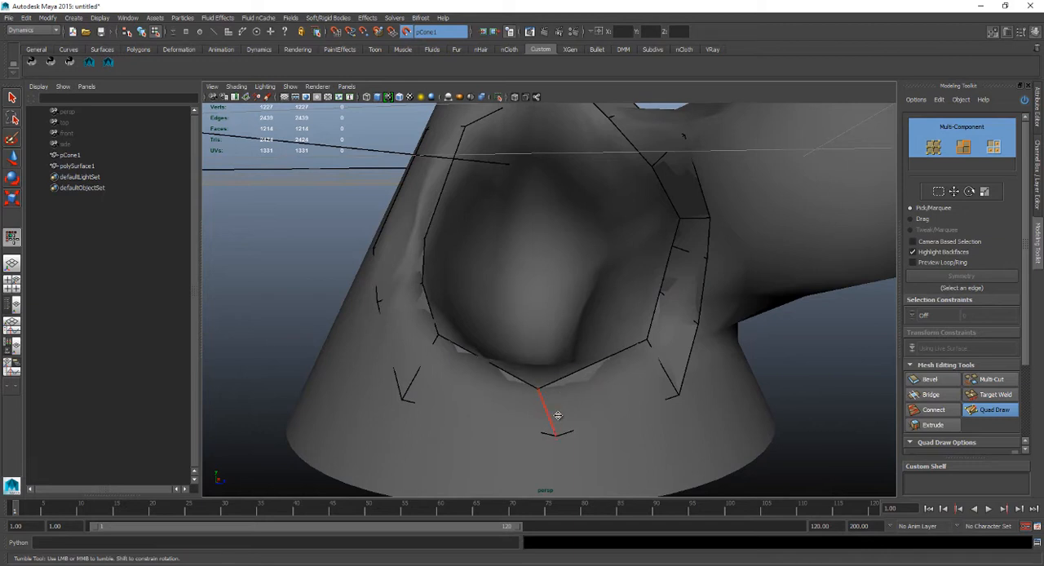
key("ctrl+z")
left_click_drag(561, 412, 532, 421)
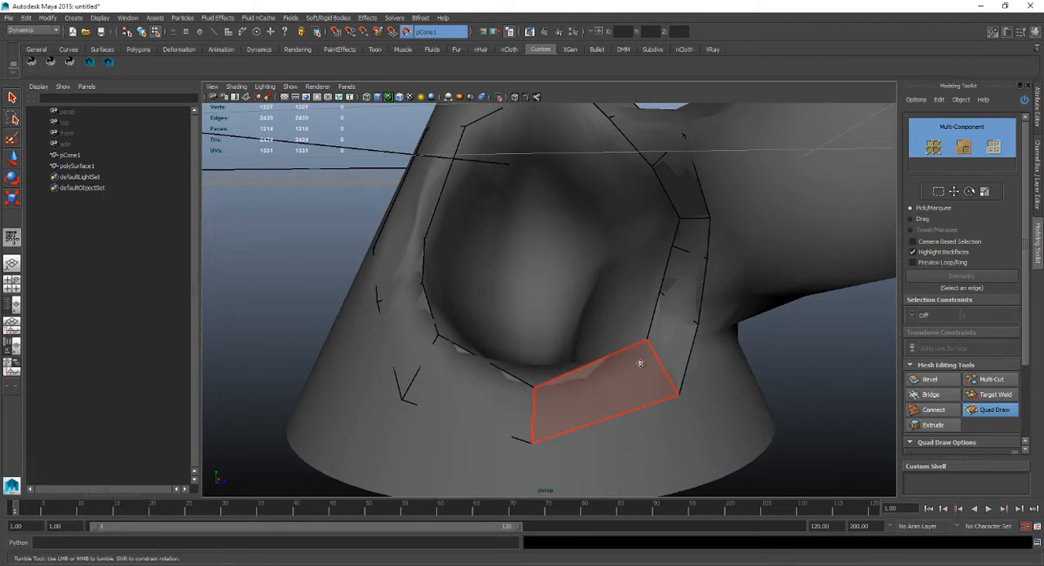
mouse_move(661, 364)
left_mouse_down()
mouse_move(640, 373)
mouse_move(643, 392)
left_mouse_up()
middle_click_drag(628, 332, 673, 395, "alt")
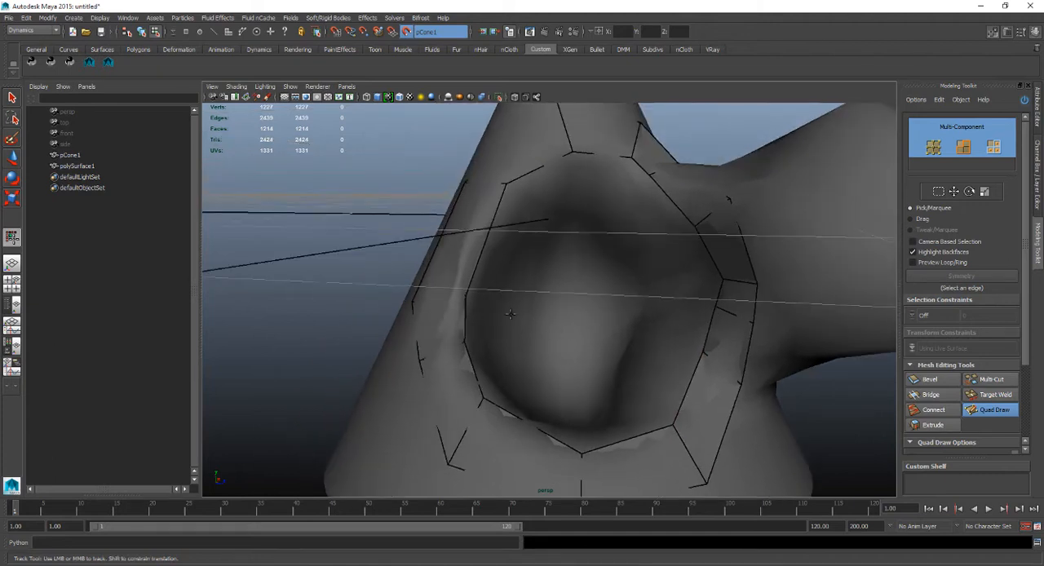
mouse_move(436, 297)
left_mouse_down()
mouse_move(443, 275)
mouse_move(433, 268)
mouse_move(444, 285)
mouse_move(515, 303)
left_mouse_up()
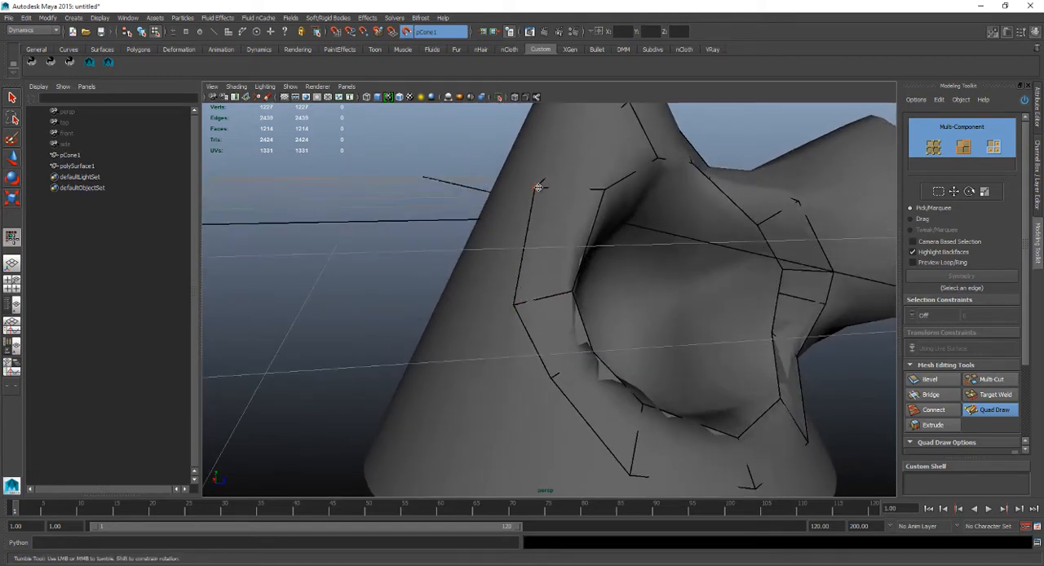
Place dots around the bulge's base from the upper end of the hollow's ring and fill four quads along its back side.
mouse_move(548, 174)
left_mouse_down("alt")
mouse_move(524, 239)
mouse_move(482, 271)
mouse_move(618, 253)
mouse_move(649, 323)
mouse_move(464, 267)
mouse_move(511, 302)
mouse_move(463, 348)
mouse_move(547, 378)
mouse_move(444, 267)
left_mouse_up("alt")
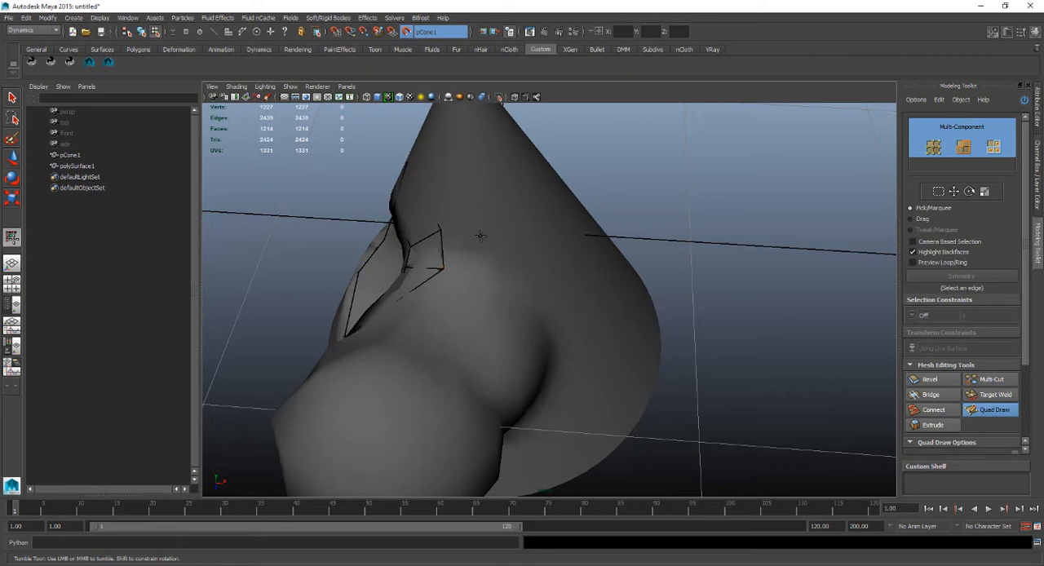
left_click(469, 249, "shift")
mouse_move(489, 299)
left_mouse_down("alt")
mouse_move(479, 314)
mouse_move(471, 289)
left_mouse_up("alt")
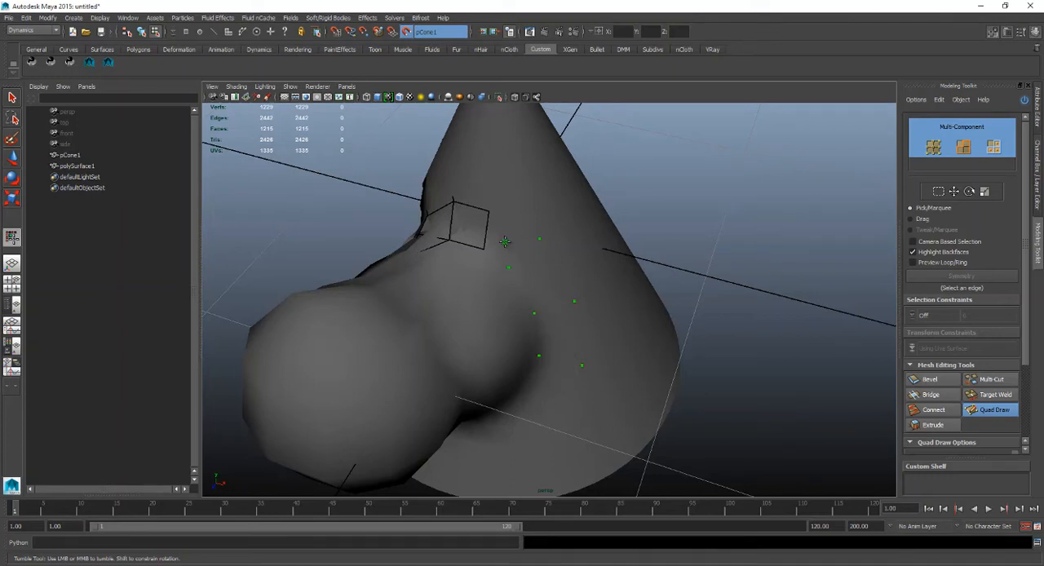
left_click(511, 241, "shift")
left_click(538, 281, "shift")
left_click(555, 333, "shift")
mouse_move(554, 332)
left_mouse_down("alt")
mouse_move(568, 283)
mouse_move(537, 365)
left_mouse_up("alt")
Place dots beneath the bulge's base and fill two quads that continue the strip along its lower back side.
left_click(518, 374)
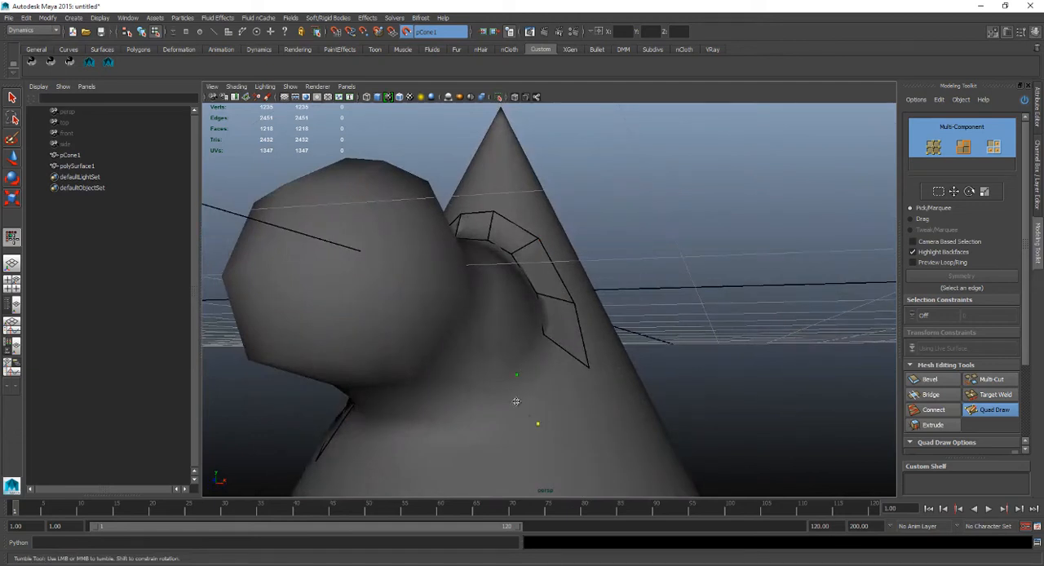
left_click(475, 449)
middle_click_drag(459, 392, 507, 330, "alt")
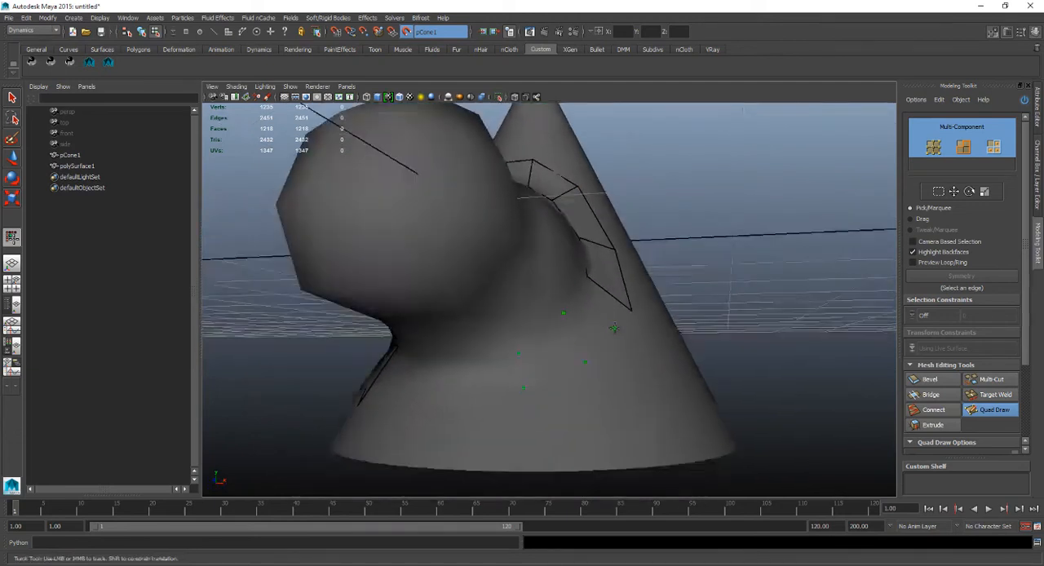
left_click(605, 322, "shift")
left_click(558, 355, "shift")
left_click_drag(558, 355, 587, 313, "alt")
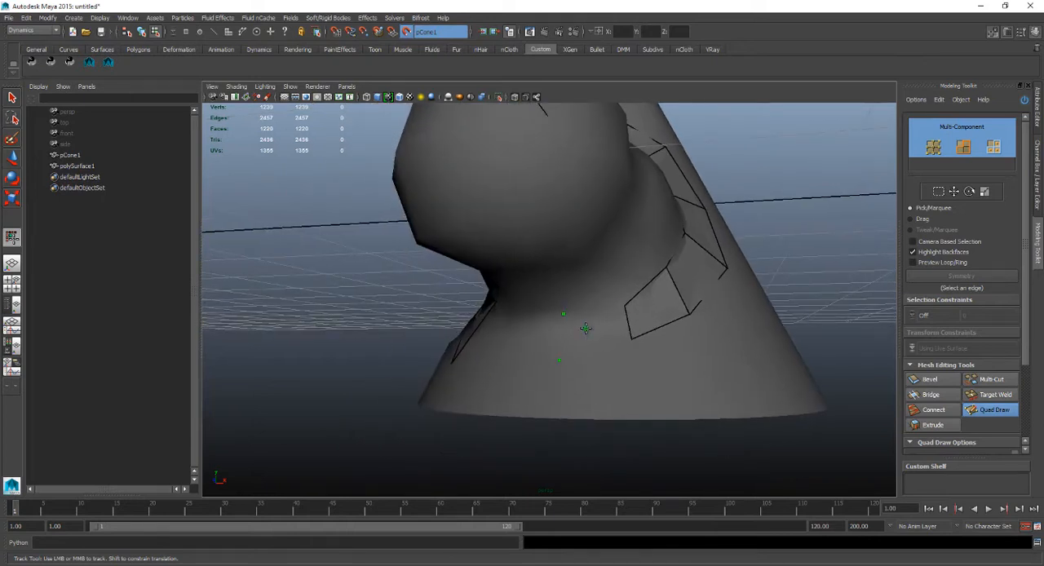
Fill the three remaining quads under the bulge to join the strip to the hollow's ring and close the loop.
left_click(587, 335, "shift")
mouse_move(587, 334)
left_mouse_down("alt")
mouse_move(558, 330)
mouse_move(561, 357)
mouse_move(547, 368)
mouse_move(524, 325)
left_mouse_up("alt")
left_click(571, 344, "shift")
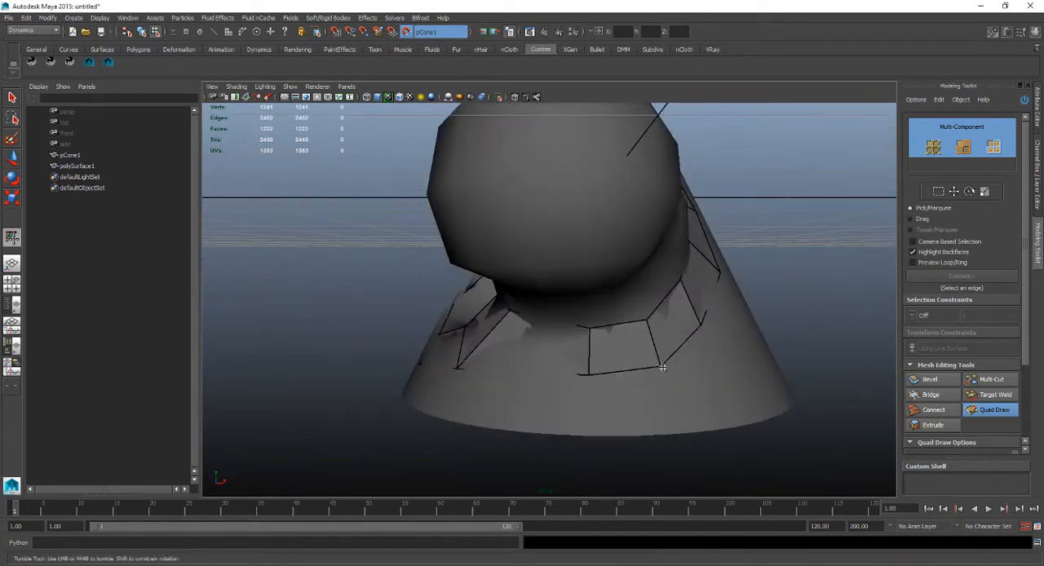
left_click_drag(692, 299, 571, 236, "alt")
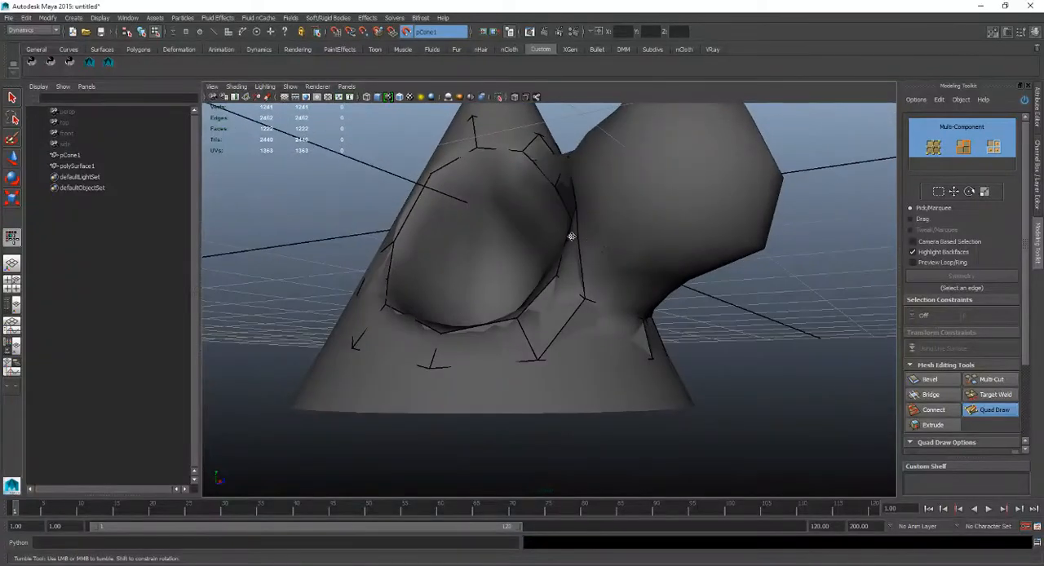
mouse_move(607, 272)
left_mouse_down("alt")
mouse_move(610, 302)
mouse_move(606, 255)
mouse_move(621, 278)
mouse_move(576, 276)
mouse_move(605, 240)
mouse_move(561, 224)
left_mouse_up("alt")
left_click(627, 274, "shift")
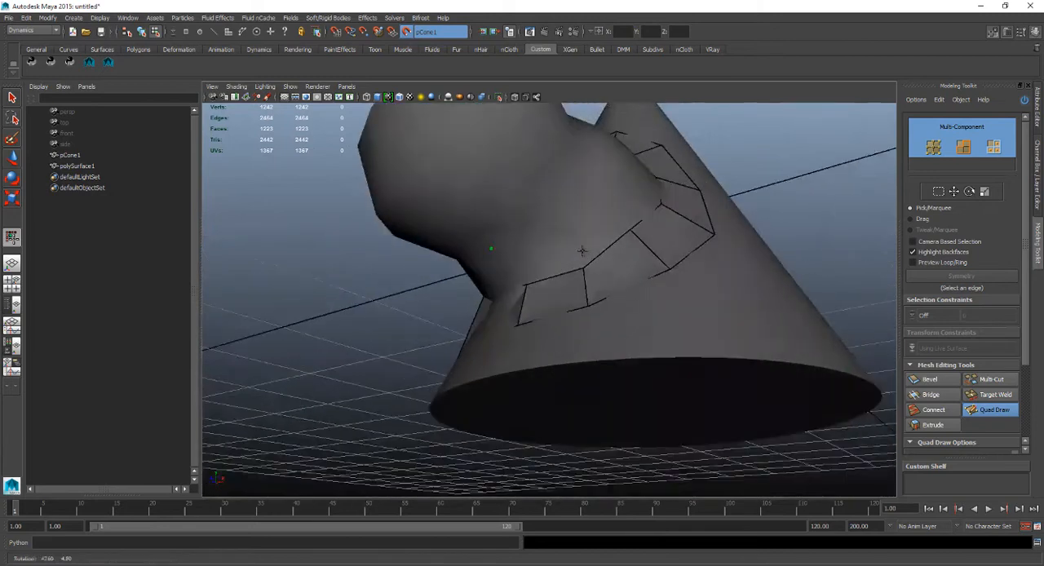
Place dots on the bulge's neck and fill three quads on its underside to start a second ring.
left_click(598, 186)
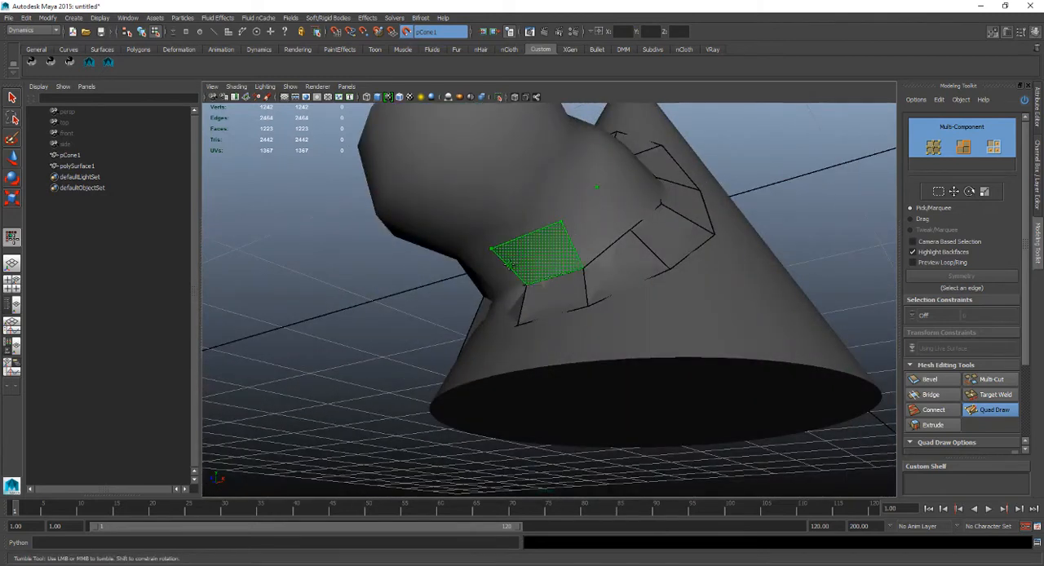
mouse_move(512, 273)
left_mouse_down("alt")
mouse_move(566, 274)
mouse_move(541, 251)
mouse_move(550, 239)
left_mouse_up("alt")
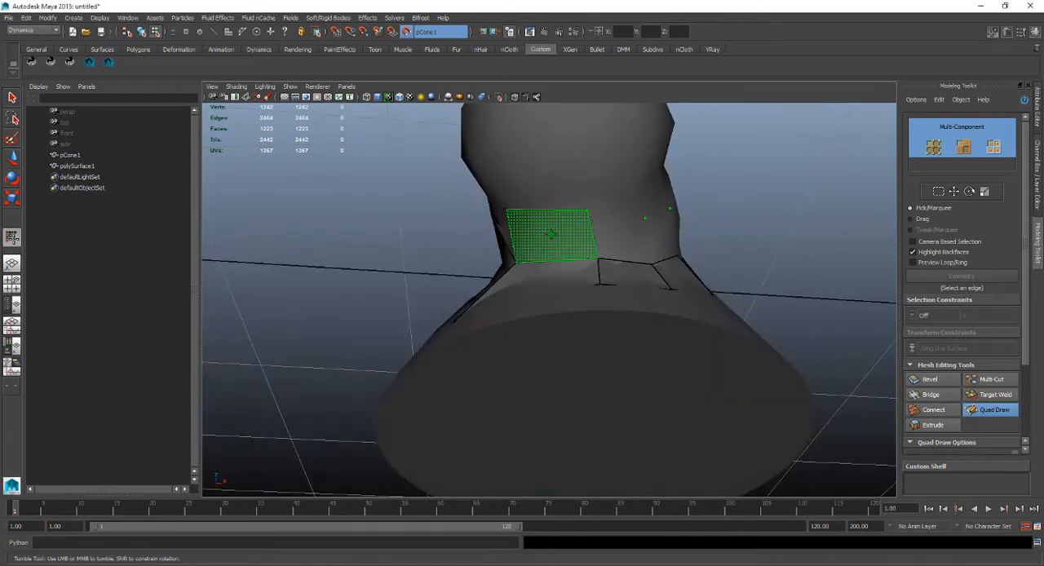
left_click(551, 234, "shift")
left_click(617, 237, "shift")
mouse_move(608, 254)
left_mouse_down("alt")
mouse_move(582, 253)
mouse_move(633, 240)
mouse_move(690, 266)
mouse_move(572, 298)
mouse_move(540, 265)
left_mouse_up("alt")
left_click(586, 258, "shift")
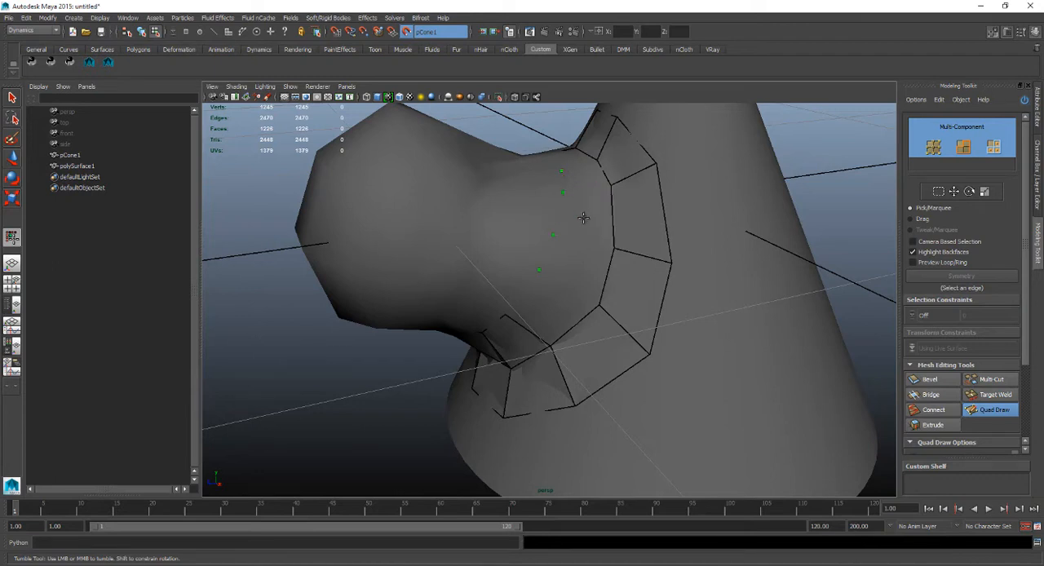
Fill four quads between the base ring and the dots along the back side of the bulge's neck.
left_click_drag(583, 218, 562, 230, "alt")
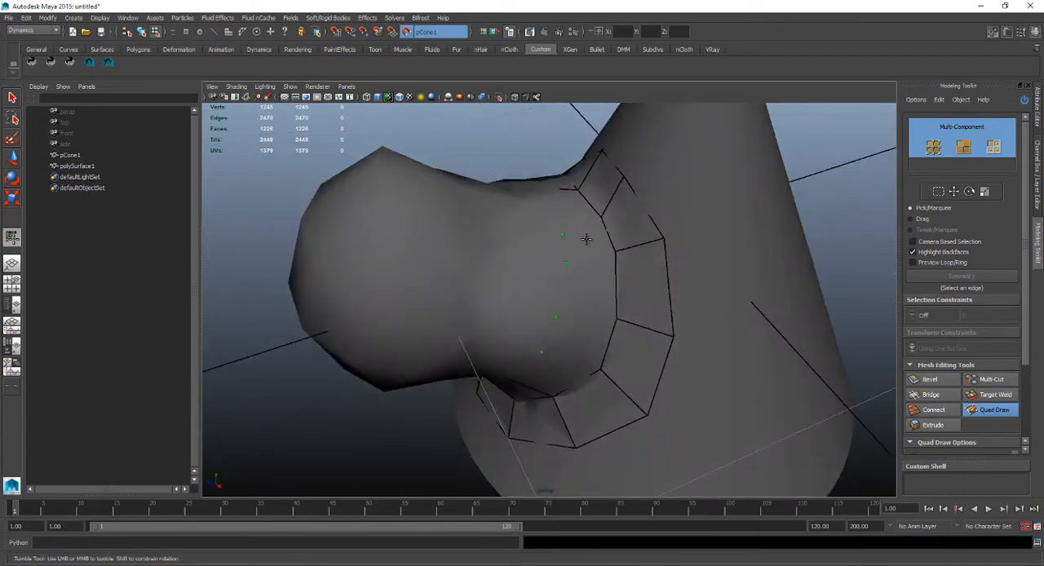
left_click_drag(582, 235, 581, 148, "alt")
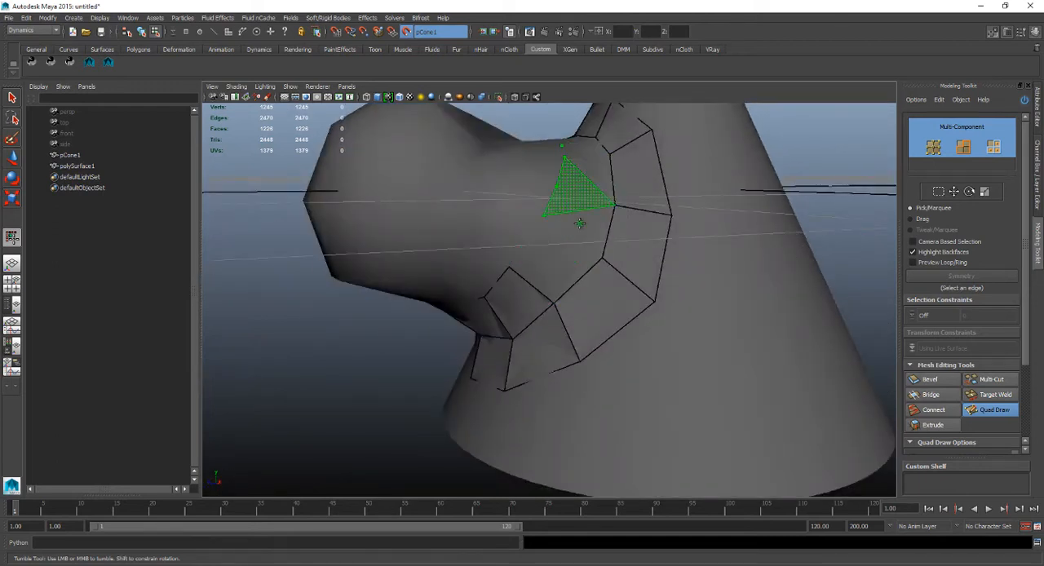
left_click_drag(553, 273, 505, 299, "alt")
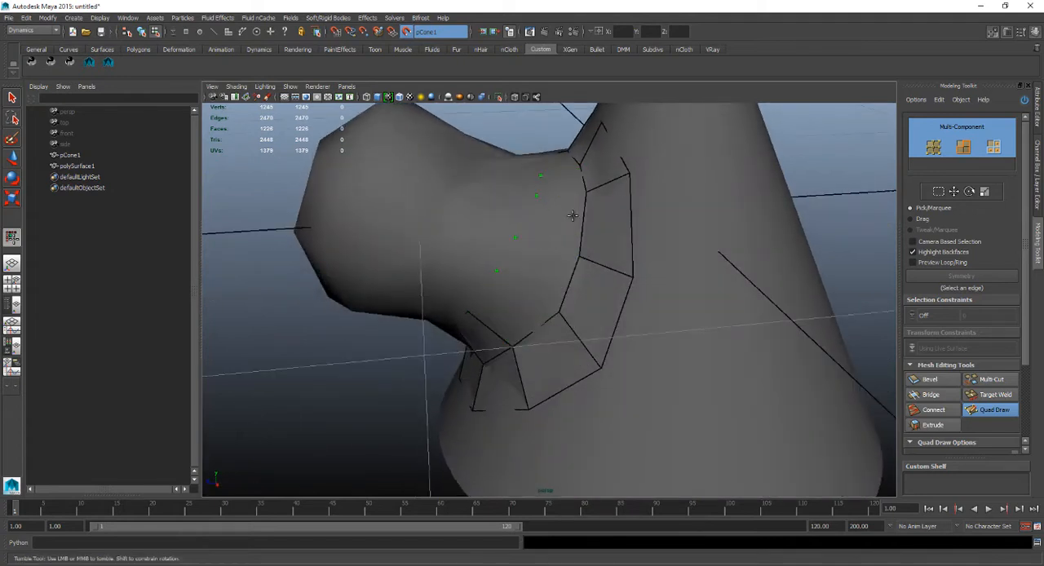
mouse_move(572, 216)
left_mouse_down("alt")
mouse_move(568, 231)
mouse_move(538, 224)
mouse_move(571, 219)
mouse_move(549, 316)
mouse_move(561, 275)
mouse_move(543, 256)
left_mouse_up("alt")
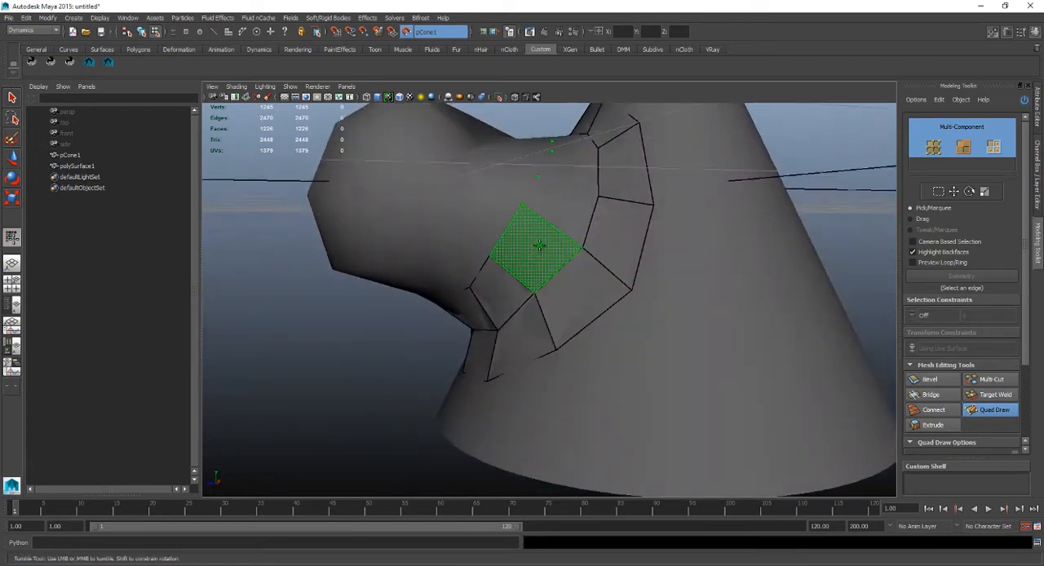
left_click(576, 163, "shift")
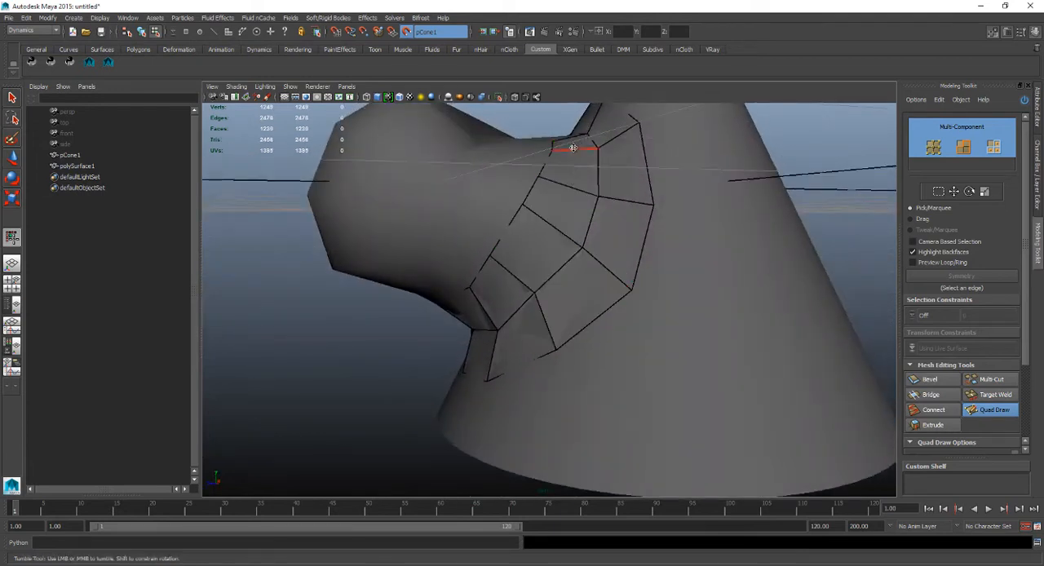
Fill two more quads of the second ring over the upper side of the bulge's neck.
mouse_move(573, 148)
left_mouse_down("alt")
mouse_move(579, 220)
mouse_move(562, 210)
left_mouse_up("alt")
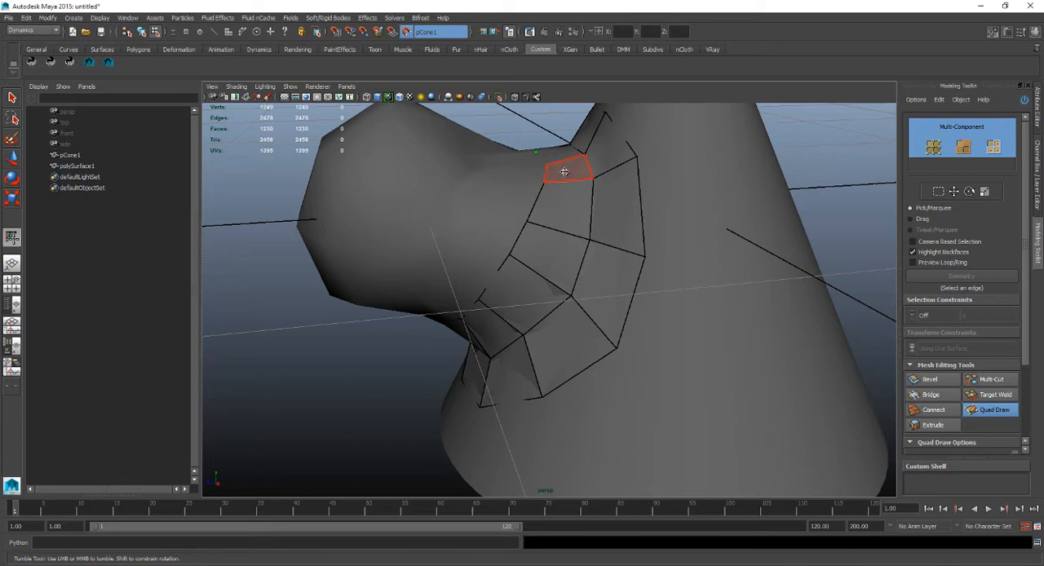
left_click_drag(559, 168, 567, 241, "alt")
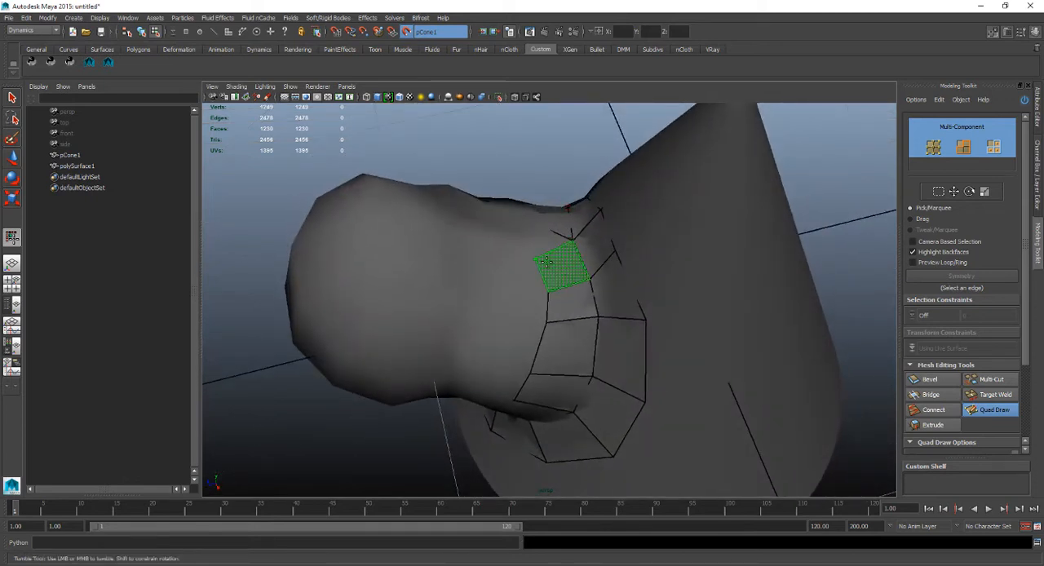
left_click_drag(571, 266, 566, 168, "alt")
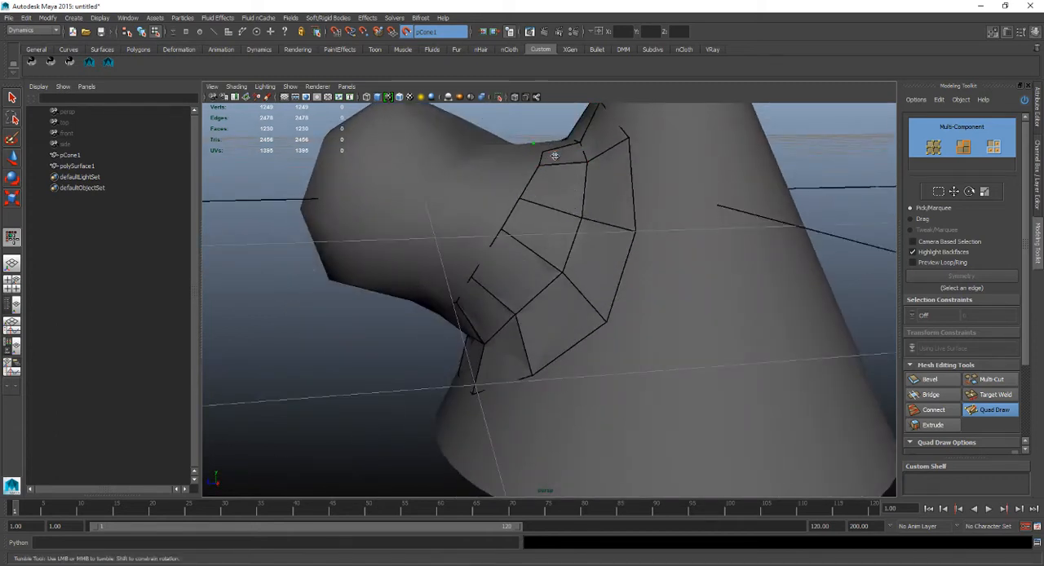
mouse_move(552, 154)
left_mouse_down("alt")
mouse_move(546, 273)
mouse_move(517, 366)
left_mouse_up("alt")
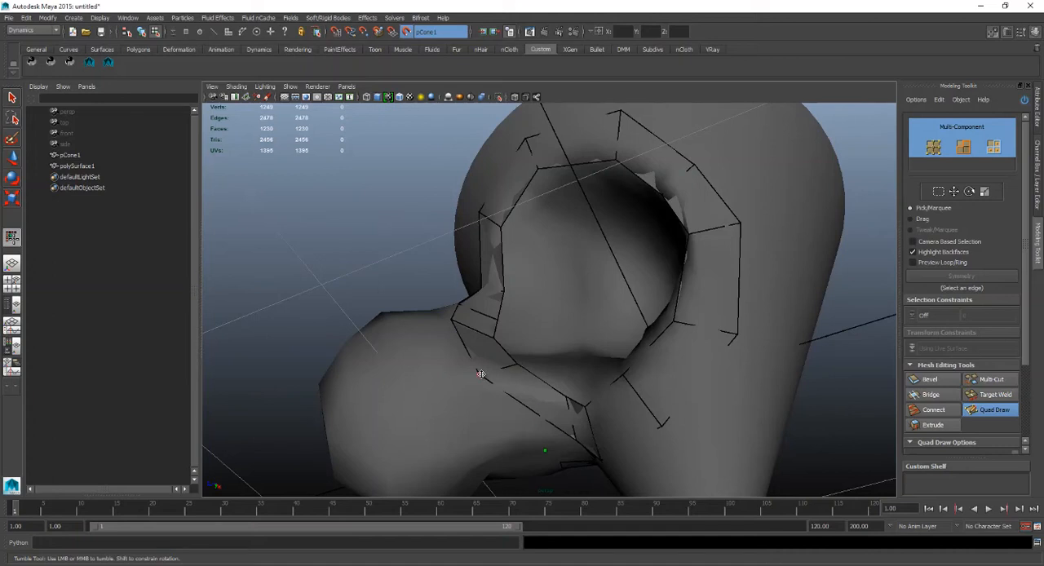
left_click(544, 395, "shift")
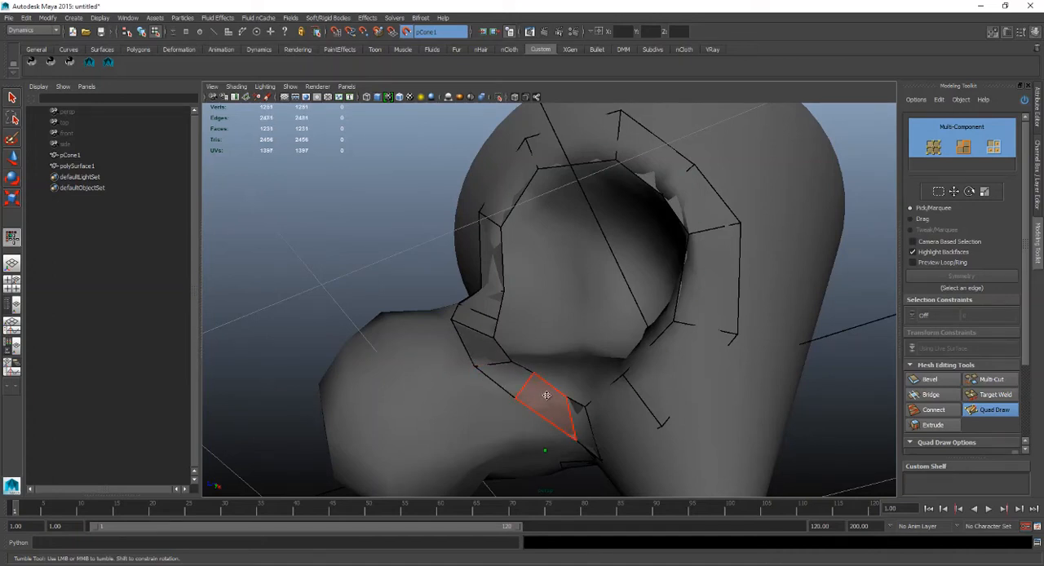
left_click_drag(545, 397, 677, 291, "alt")
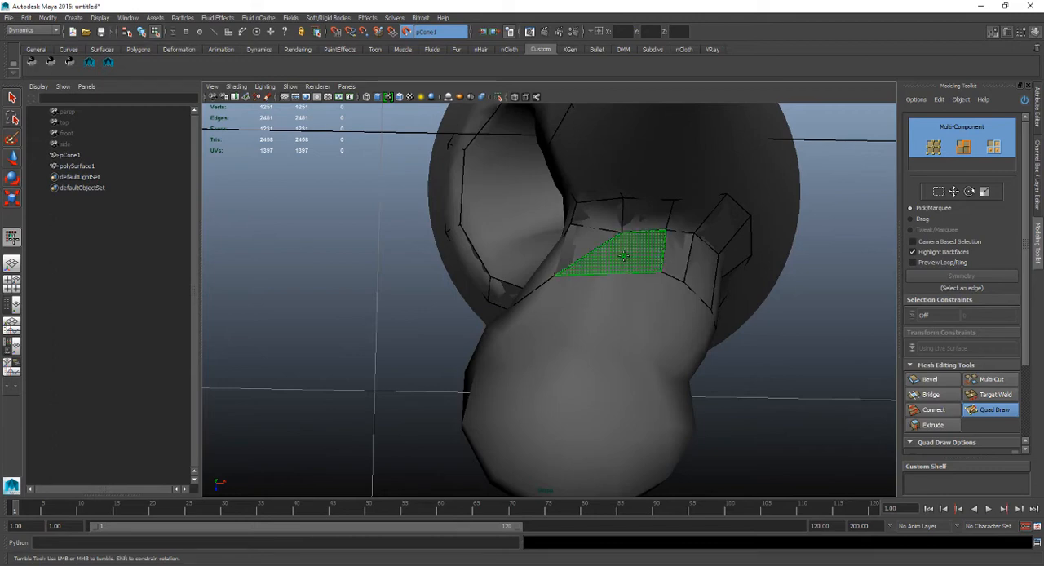
left_click(622, 256, "shift")
Undo the last Quad Draw edit and fill one quad on the side of the bulge's neck facing the hollow.
mouse_move(622, 256)
left_mouse_down("alt")
mouse_move(676, 268)
mouse_move(708, 258)
mouse_move(571, 214)
mouse_move(554, 187)
left_mouse_up("alt")
key("ctrl+z")
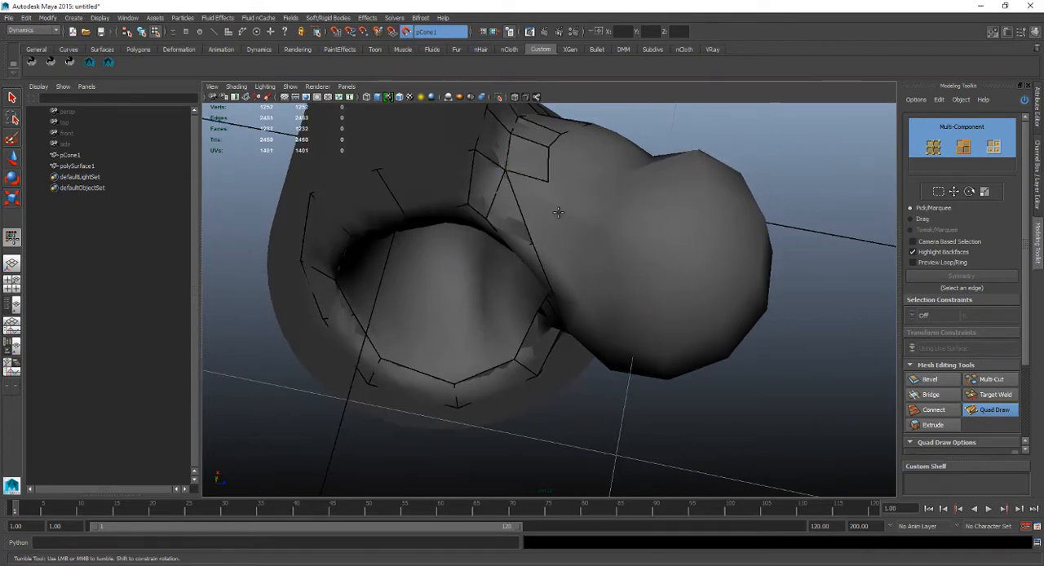
left_click_drag(567, 230, 598, 218, "alt")
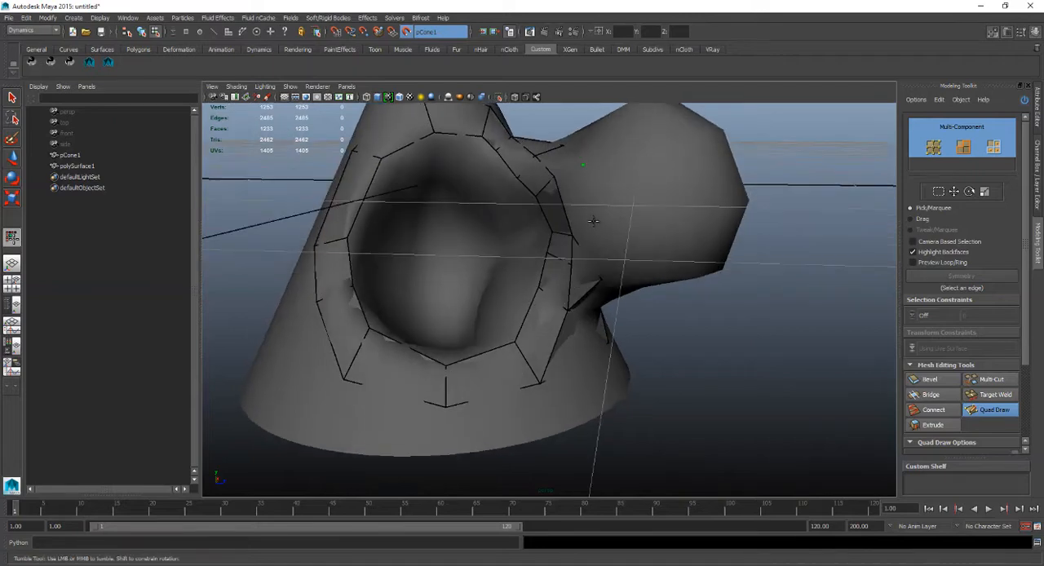
mouse_move(577, 166)
left_mouse_down("alt")
mouse_move(559, 175)
mouse_move(659, 191)
mouse_move(714, 228)
mouse_move(629, 274)
mouse_move(527, 273)
left_mouse_up("alt")
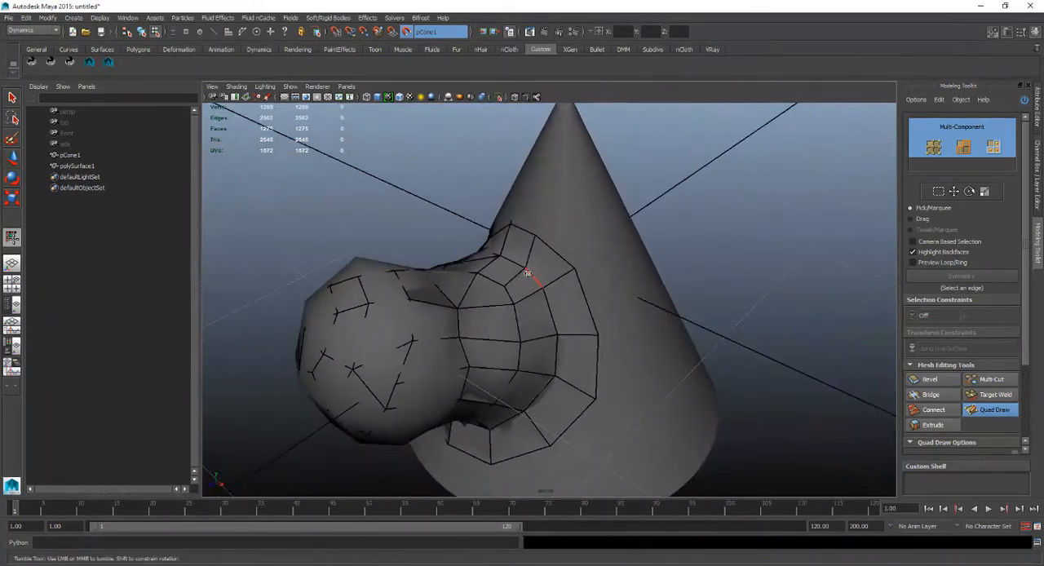
Examine the quads covering the bulge and the cone's lower edge and underside from several angles.
mouse_move(398, 307)
left_mouse_down("alt")
mouse_move(676, 279)
mouse_move(539, 311)
mouse_move(571, 293)
mouse_move(552, 289)
mouse_move(587, 244)
mouse_move(629, 266)
mouse_move(601, 272)
mouse_move(608, 200)
mouse_move(620, 226)
mouse_move(615, 193)
mouse_move(629, 233)
mouse_move(589, 272)
mouse_move(559, 215)
mouse_move(671, 238)
left_mouse_up("alt")
left_click_drag(603, 305, 523, 180, "alt")
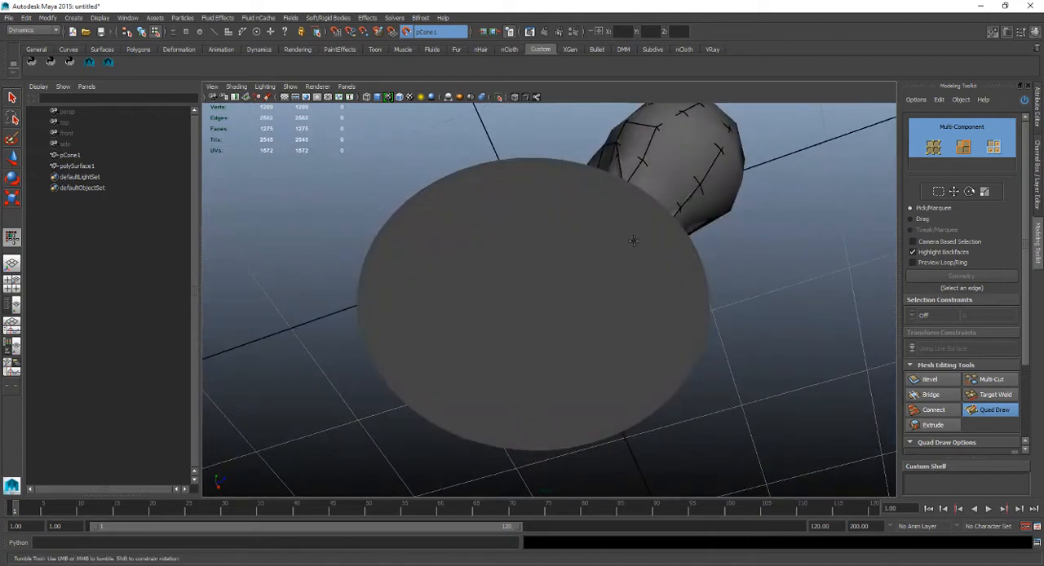
left_click_drag(633, 240, 628, 303, "alt")
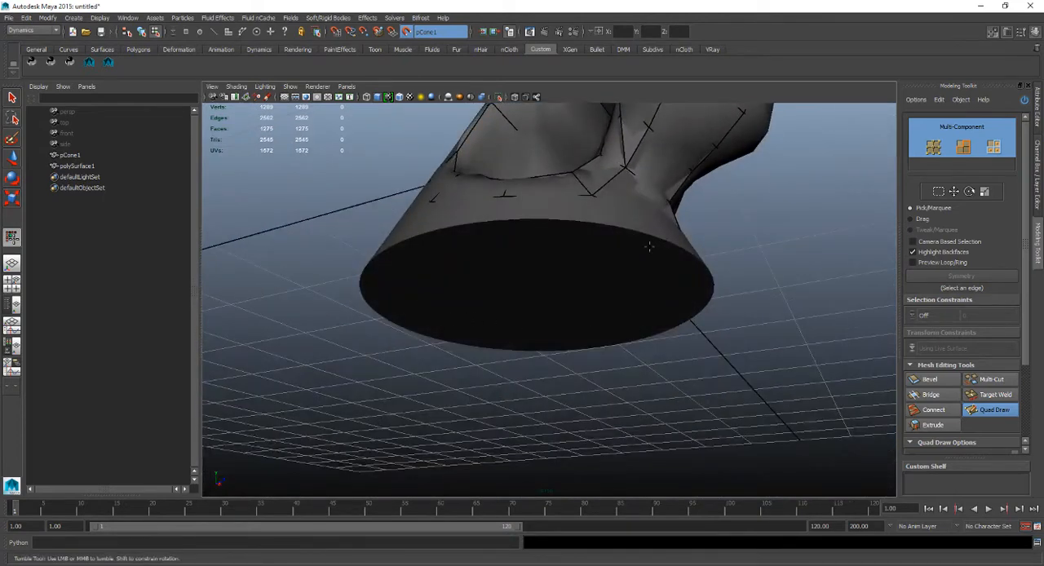
left_click_drag(598, 256, 604, 260, "alt")
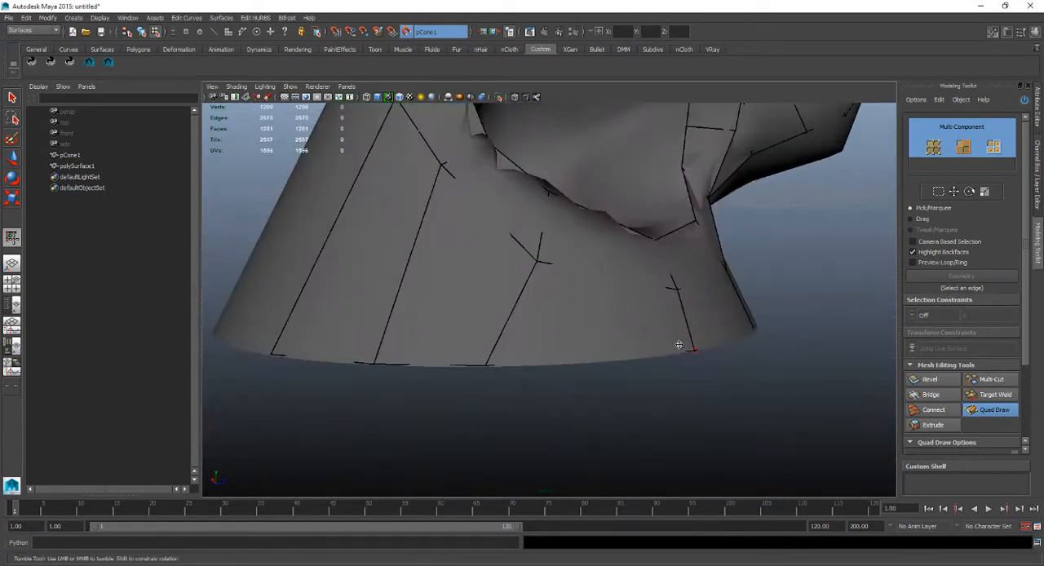
Try to weld the vertex below the hollow onto its upper neighbour, undo it, and repeat the attempt and the undo.
mouse_move(679, 301)
left_mouse_down("alt")
mouse_move(637, 343)
mouse_move(579, 349)
mouse_move(596, 299)
mouse_move(645, 300)
mouse_move(636, 287)
mouse_move(586, 278)
mouse_move(582, 221)
mouse_move(543, 147)
mouse_move(561, 171)
mouse_move(545, 147)
mouse_move(520, 153)
mouse_move(559, 155)
mouse_move(560, 168)
mouse_move(529, 160)
left_mouse_up("alt")
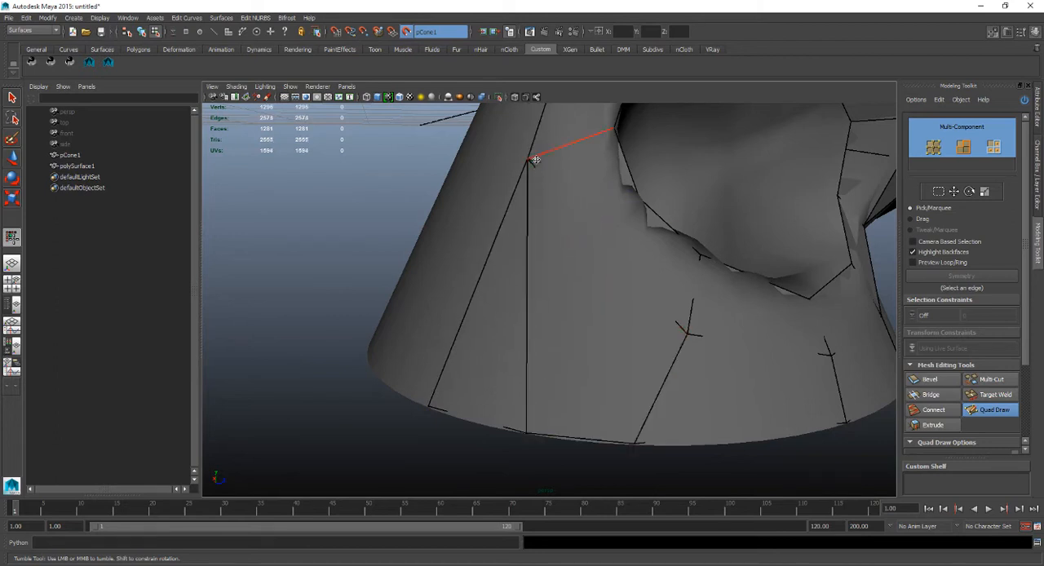
key("ctrl+z")
key("ctrl+z")
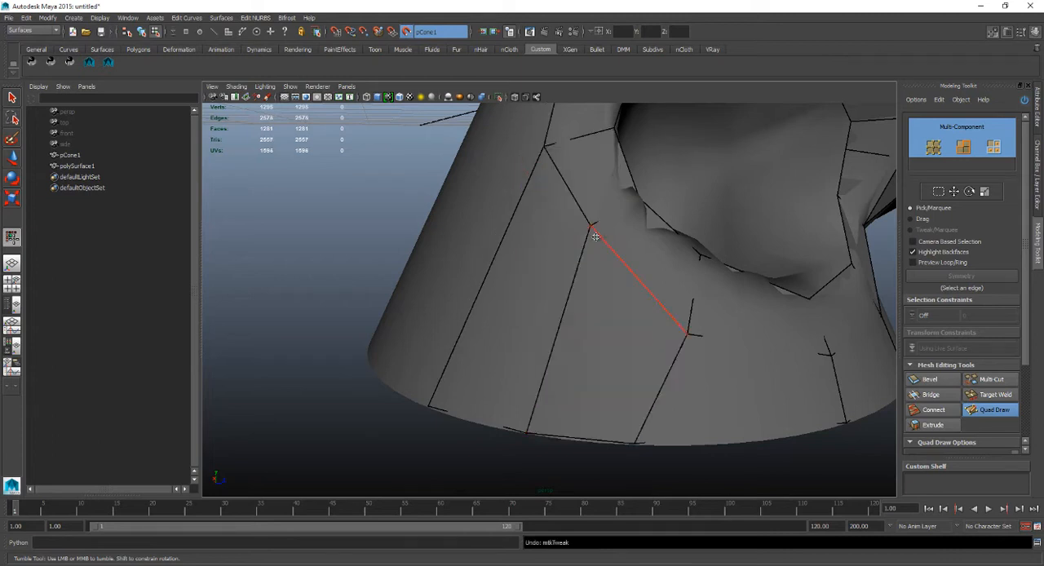
left_click_drag(595, 237, 580, 243, "alt")
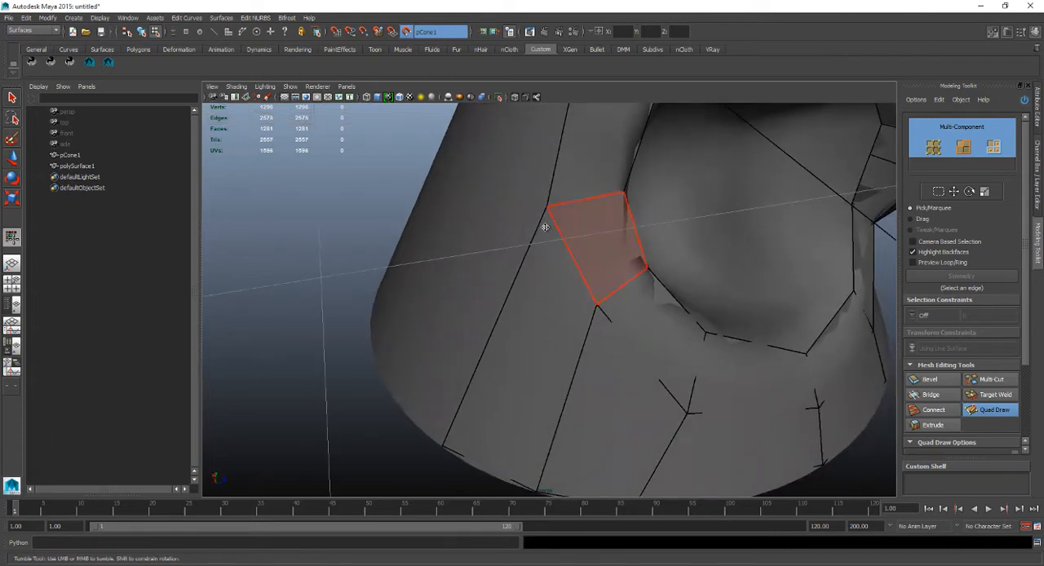
left_click_drag(601, 305, 549, 211)
key("ctrl+z")
left_click_drag(591, 289, 607, 279, "alt")
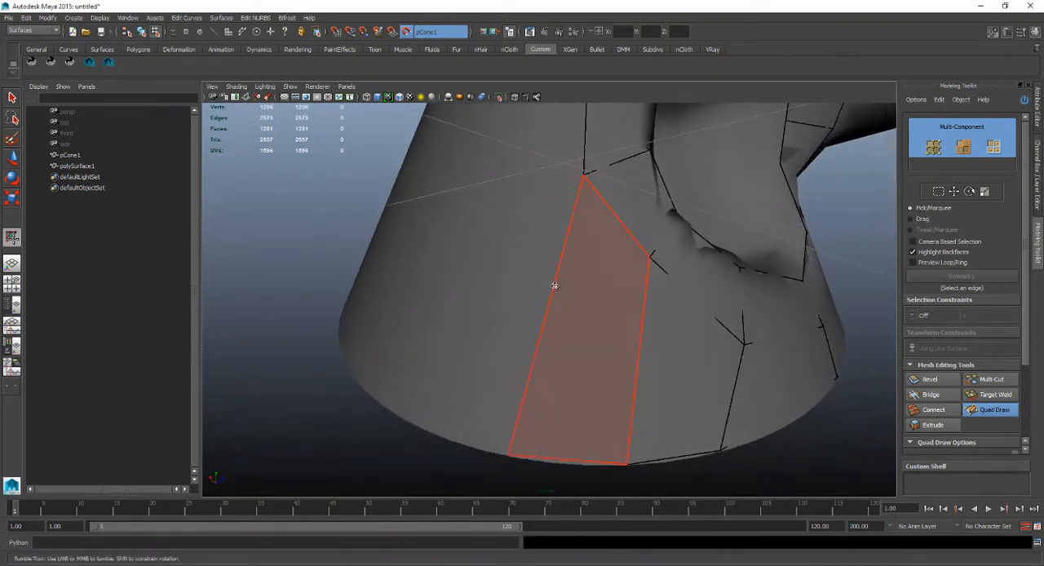
Examine the quads along the cone's lower edge and the completed quad mesh from its tip to its underside.
mouse_move(655, 348)
left_mouse_down("alt")
mouse_move(617, 331)
mouse_move(628, 342)
mouse_move(607, 383)
left_mouse_up("alt")
mouse_move(569, 466)
left_mouse_down()
mouse_move(614, 470)
mouse_move(597, 342)
left_mouse_up()
middle_click_drag(598, 342, 590, 323, "alt")
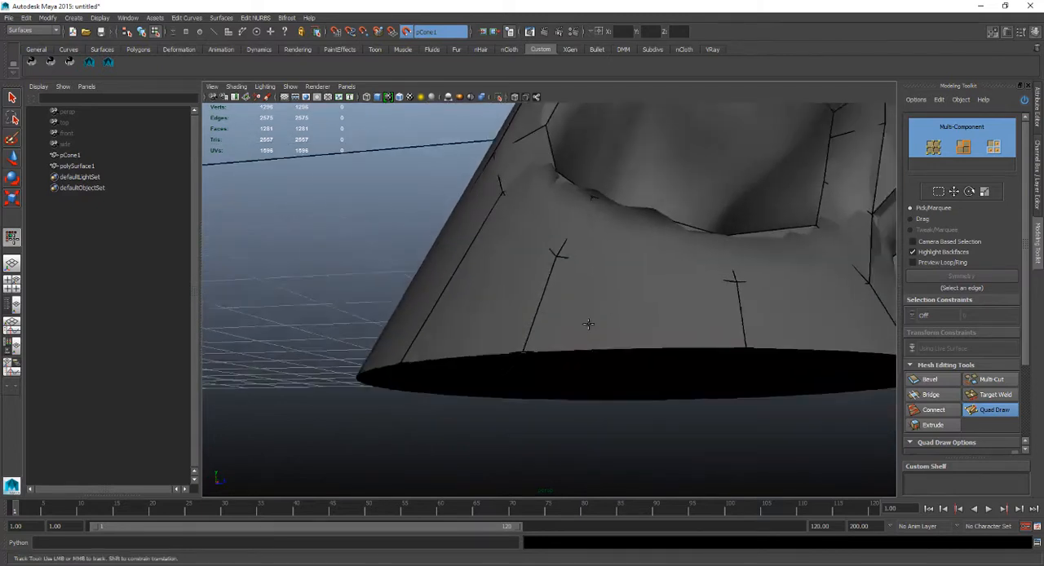
right_click_drag(589, 324, 531, 240, "alt")
left_click_drag(531, 240, 539, 187, "alt")
right_click_drag(540, 187, 524, 235, "alt")
mouse_move(524, 236)
left_mouse_down("alt")
mouse_move(486, 280)
mouse_move(578, 280)
mouse_move(636, 334)
mouse_move(546, 298)
mouse_move(612, 284)
left_mouse_up("alt")
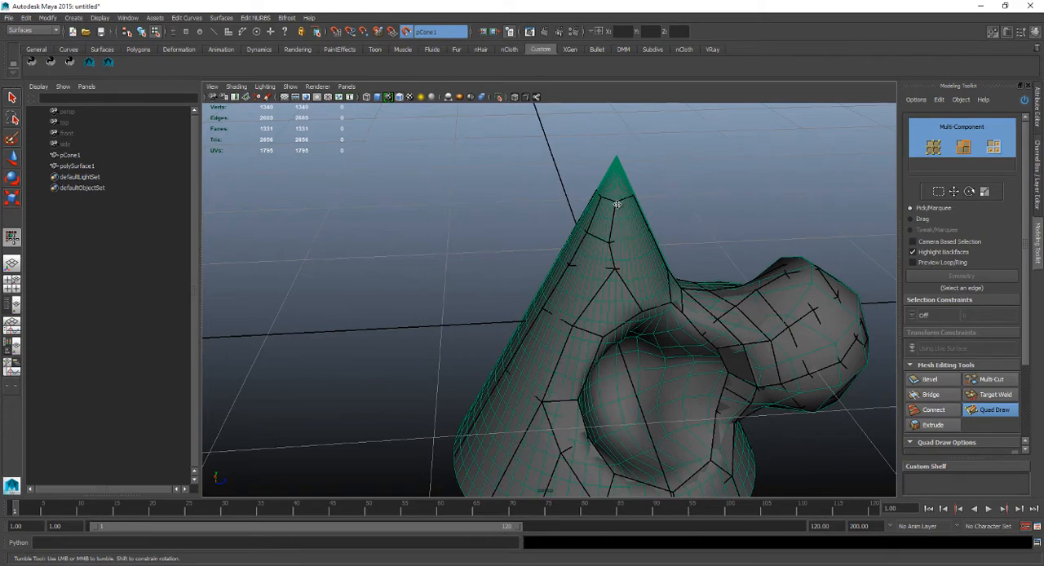
left_click_drag(597, 257, 620, 286, "alt")
right_click_drag(619, 286, 563, 291, "alt")
left_click_drag(563, 291, 446, 296, "alt")
left_click_drag(501, 351, 519, 311, "alt")
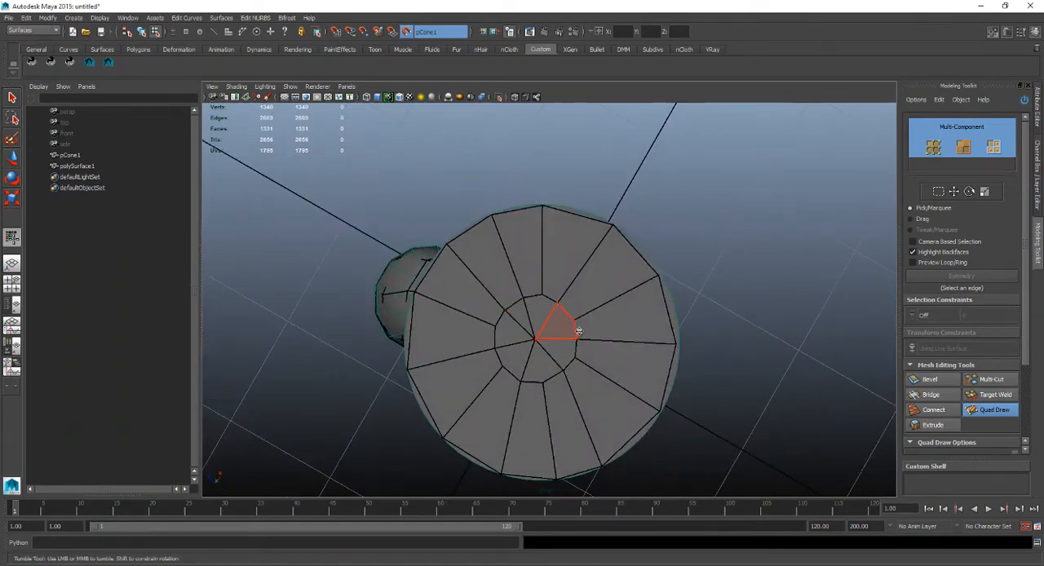
Examine the quads along the cone's side from its underside up to its tip for remaining gaps.
mouse_move(508, 345)
left_mouse_down("alt")
mouse_move(566, 384)
mouse_move(545, 371)
mouse_move(559, 342)
mouse_move(550, 295)
mouse_move(585, 303)
mouse_move(593, 332)
mouse_move(494, 350)
mouse_move(683, 328)
mouse_move(552, 319)
mouse_move(614, 310)
mouse_move(494, 315)
mouse_move(550, 298)
mouse_move(622, 303)
mouse_move(627, 285)
mouse_move(580, 251)
left_mouse_up("alt")
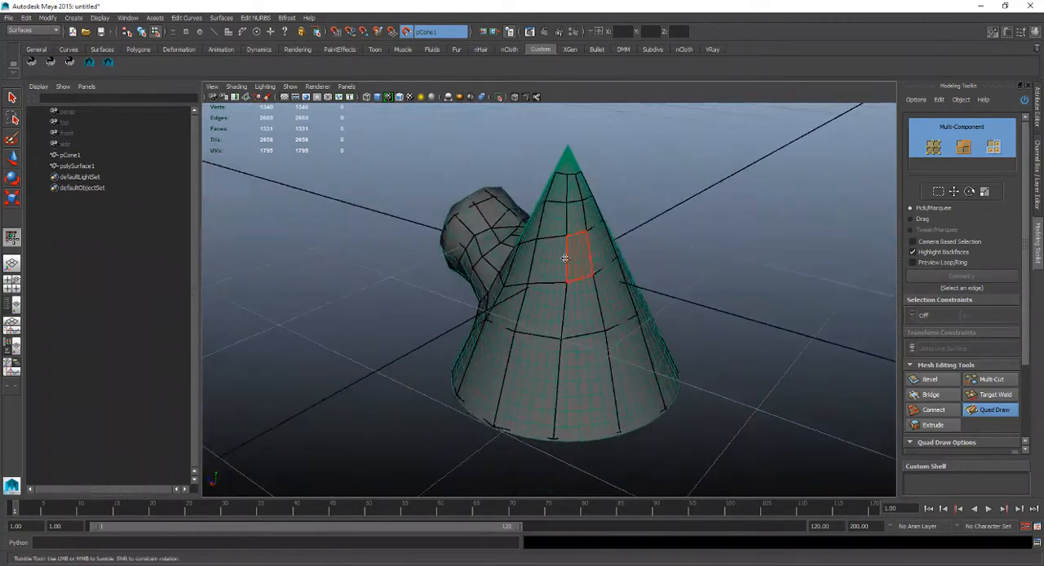
right_click_drag(573, 250, 559, 245, "alt")
left_click_drag(557, 245, 559, 275, "alt")
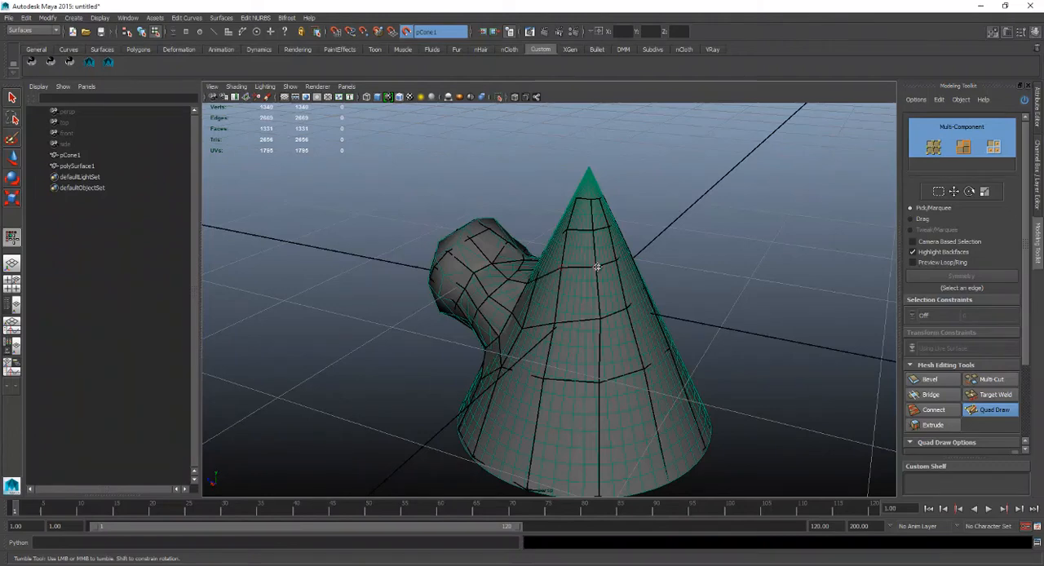
left_click_drag(598, 262, 543, 281, "alt")
middle_click_drag(587, 245, 589, 253, "alt")
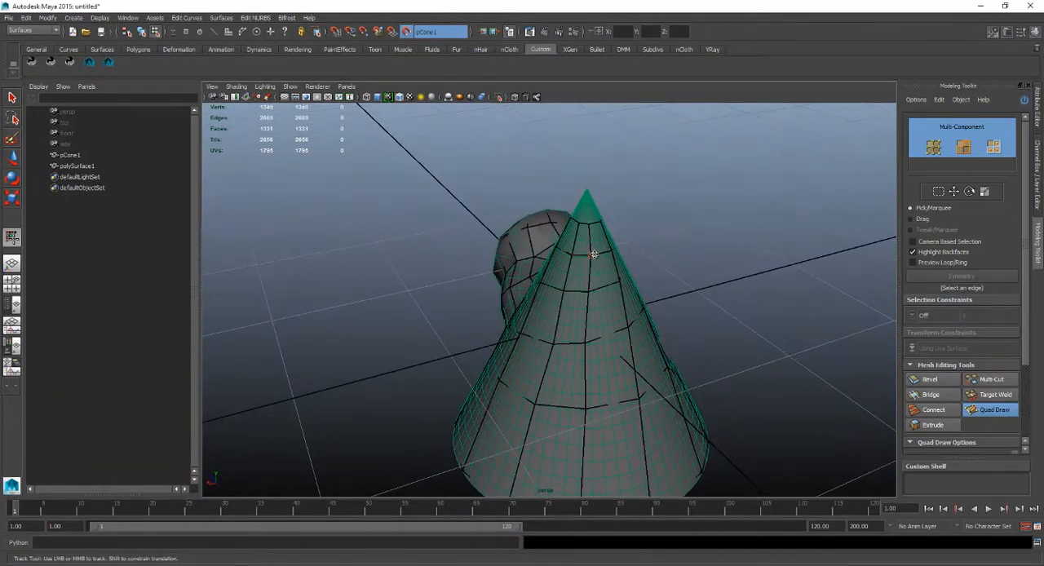
left_click_drag(569, 254, 584, 225, "alt")
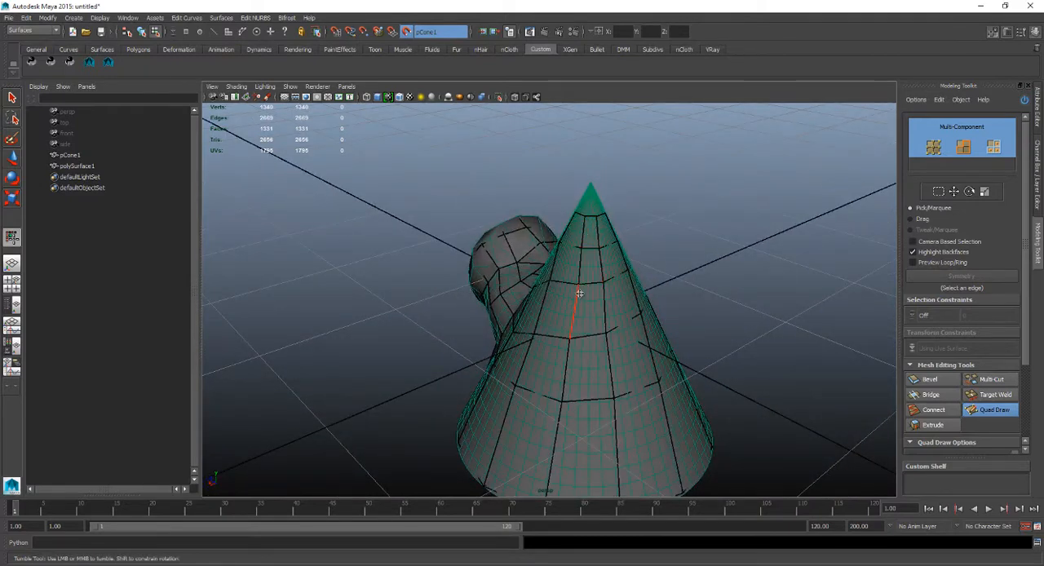
left_click_drag(573, 231, 546, 288, "alt")
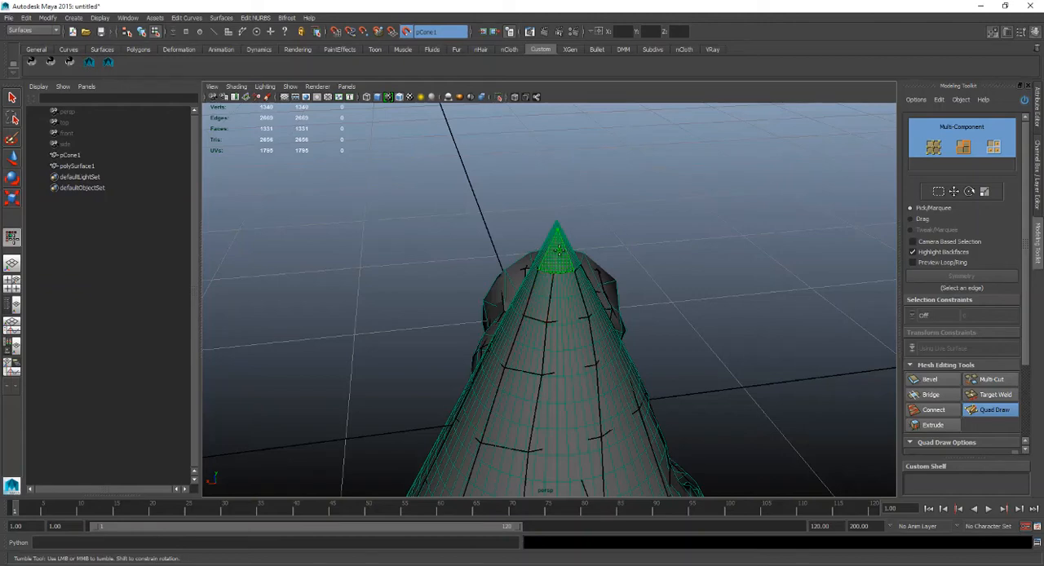
Fill two missing quads around the cone's tip with Quad Draw.
left_click_drag(544, 291, 589, 212, "alt")
right_click_drag(589, 212, 626, 223, "alt")
middle_click_drag(626, 224, 587, 285, "alt")
left_click_drag(587, 285, 604, 222, "alt")
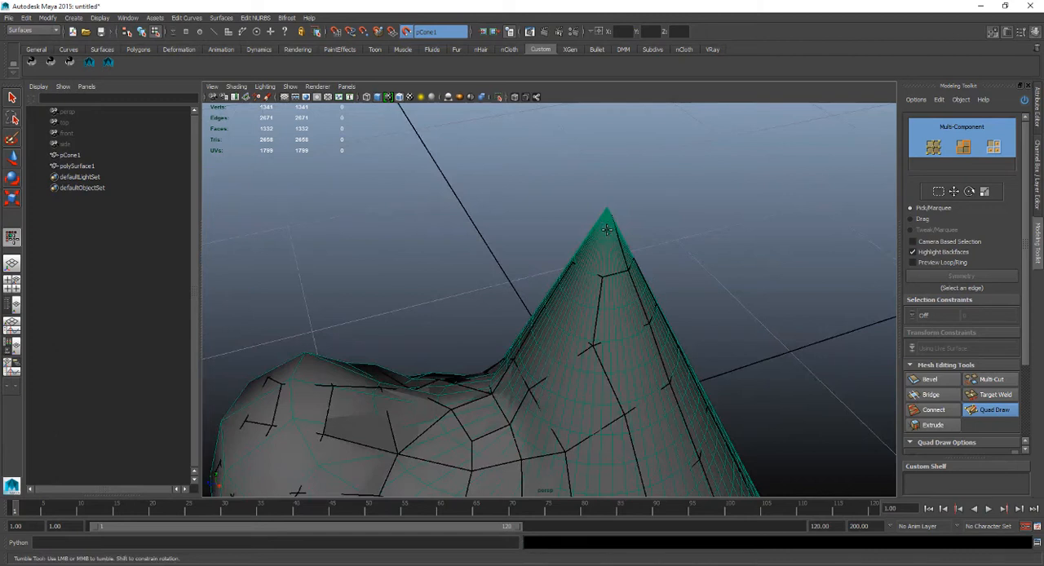
left_click(604, 248, "ctrl+shift")
left_click_drag(602, 227, 608, 247, "alt")
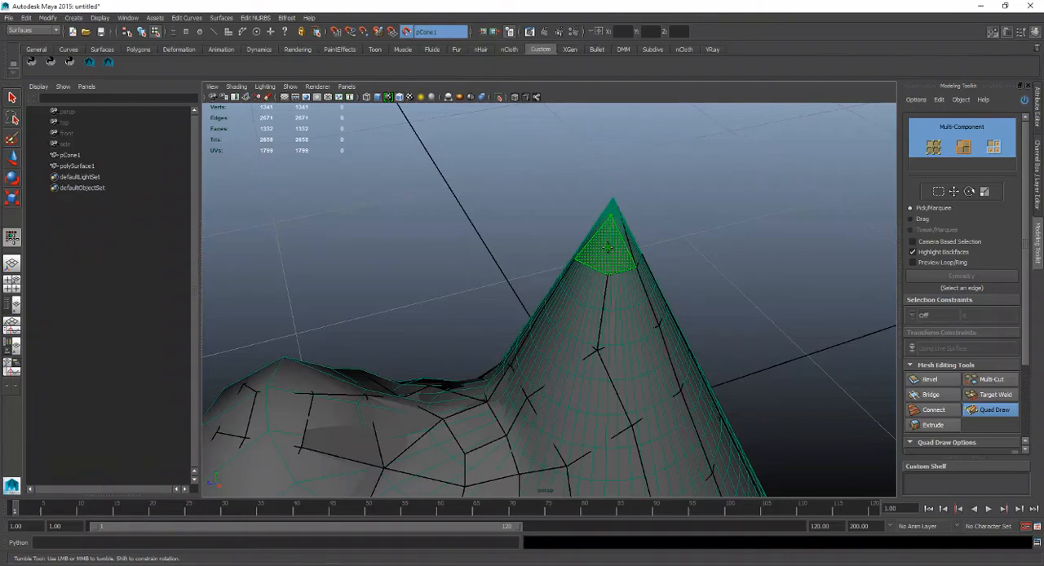
mouse_move(607, 246)
left_mouse_down("alt")
mouse_move(566, 235)
mouse_move(573, 249)
mouse_move(590, 251)
mouse_move(530, 216)
left_mouse_up("alt")
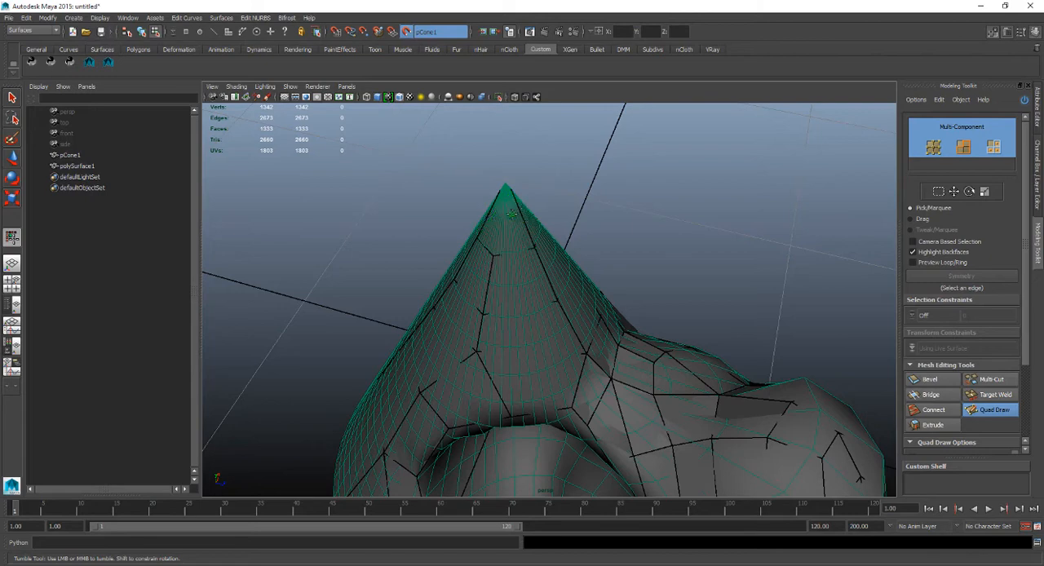
Undo the last quad filled at the cone's tip above the hollow and fill that gap again.
left_click(521, 225, "shift")
key("ctrl+z")
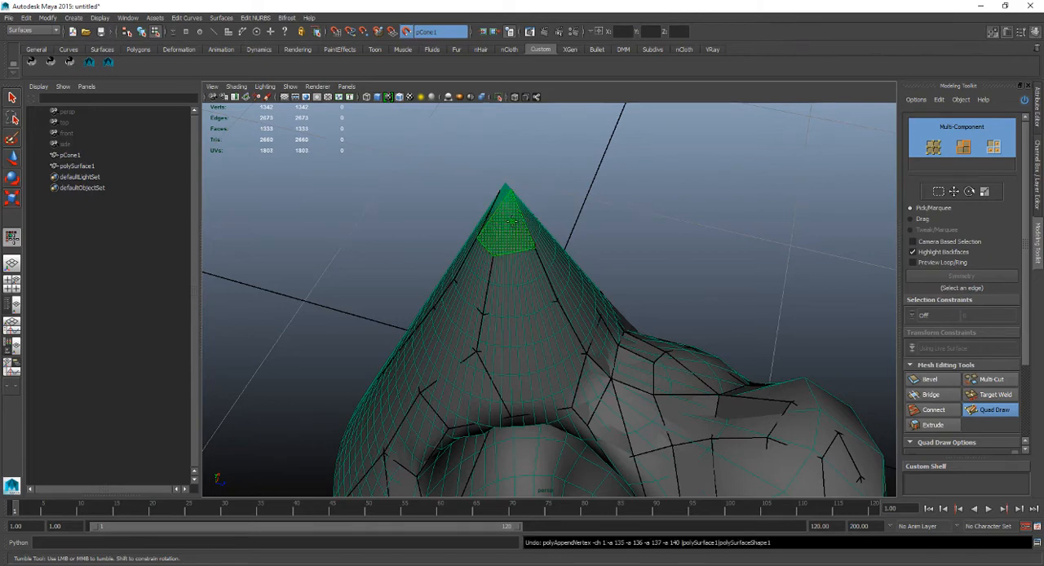
left_click(517, 238, "shift")
mouse_move(517, 240)
left_mouse_down("alt")
mouse_move(417, 255)
mouse_move(577, 187)
mouse_move(580, 214)
mouse_move(535, 250)
mouse_move(465, 240)
mouse_move(564, 214)
mouse_move(562, 256)
mouse_move(446, 259)
mouse_move(422, 235)
left_mouse_up("alt")
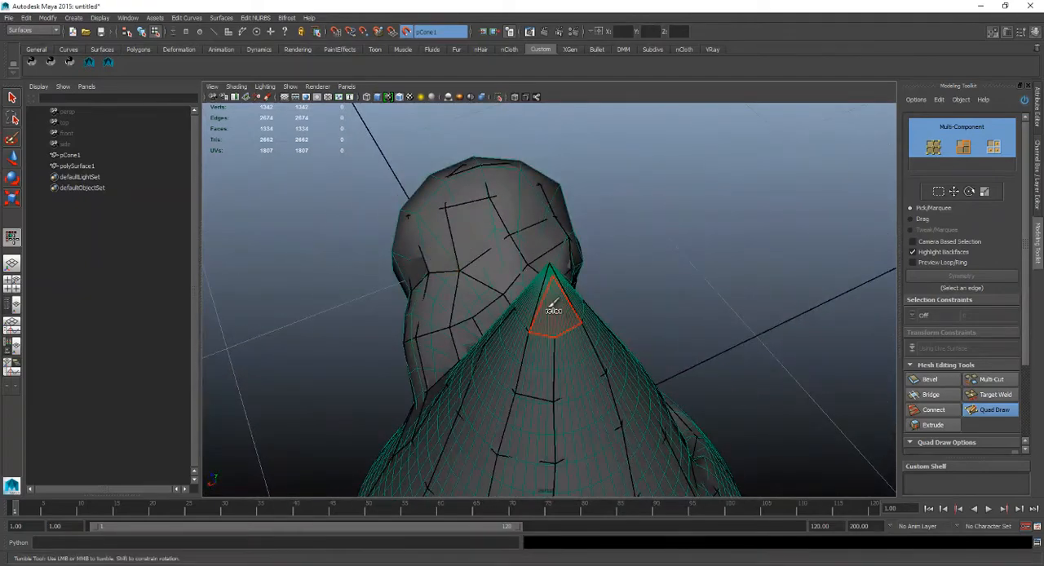
Weld the split vertices at the cone's tip together and undo the last tweak.
mouse_move(543, 291)
left_mouse_down("alt")
mouse_move(587, 357)
mouse_move(648, 379)
mouse_move(673, 371)
left_mouse_up("alt")
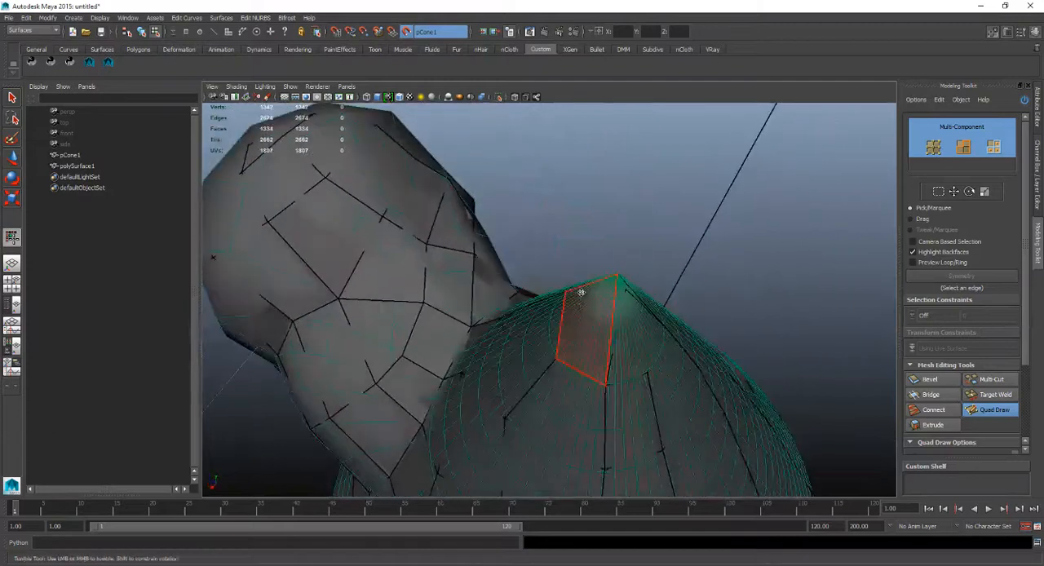
right_click_drag(579, 291, 596, 296, "alt")
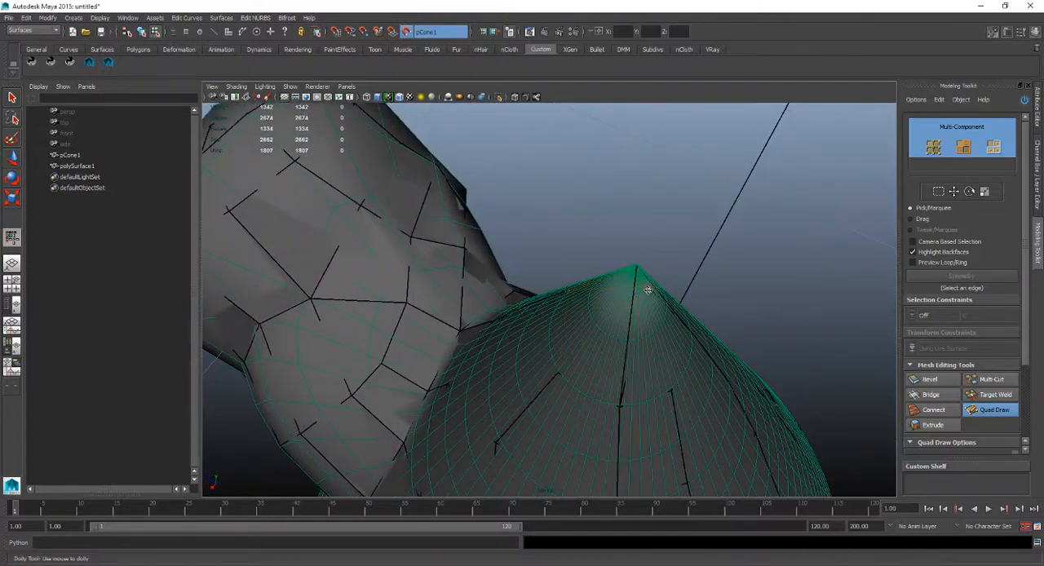
mouse_move(648, 289)
left_mouse_down("alt")
mouse_move(622, 285)
mouse_move(610, 249)
left_mouse_up("alt")
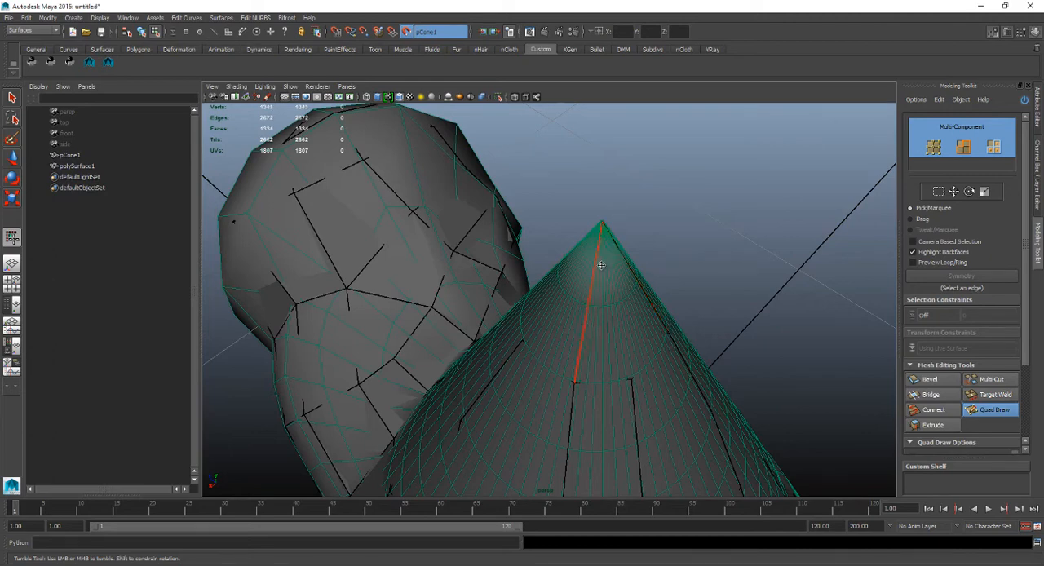
left_click_drag(601, 265, 657, 252, "alt")
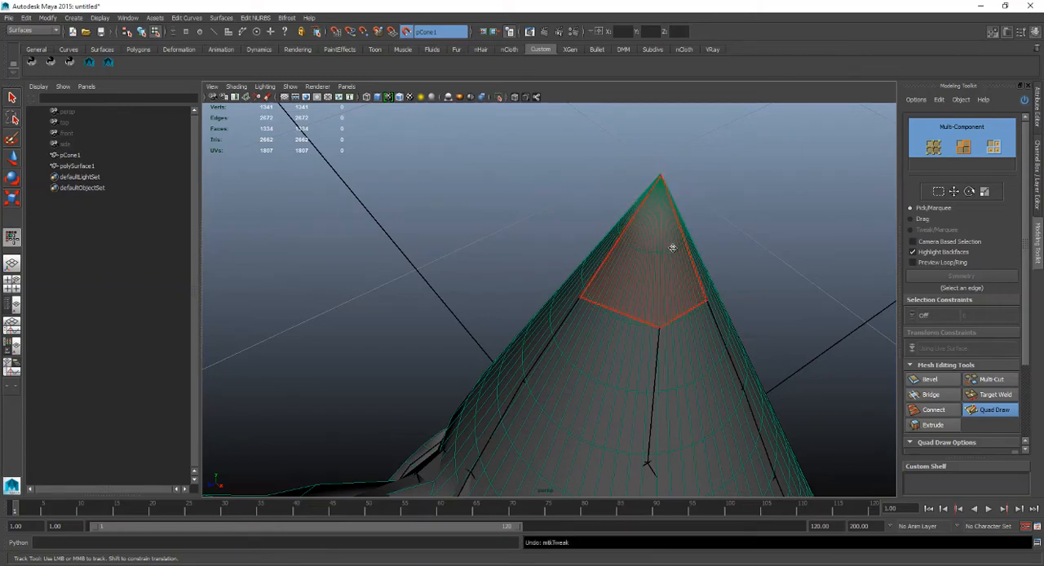
Switch to wireframe display, toggle the smooth preview and examine the quad mesh over the cone, hollow and bulge.
mouse_move(671, 247)
left_mouse_down("alt")
mouse_move(667, 262)
mouse_move(680, 243)
mouse_move(622, 250)
mouse_move(671, 231)
left_mouse_up("alt")
key("4")
right_click_drag(671, 231, 588, 247, "alt")
left_click_drag(587, 247, 491, 291, "alt")
key("3")
right_click_drag(492, 291, 565, 223, "alt")
right_click_drag(555, 302, 576, 380, "alt")
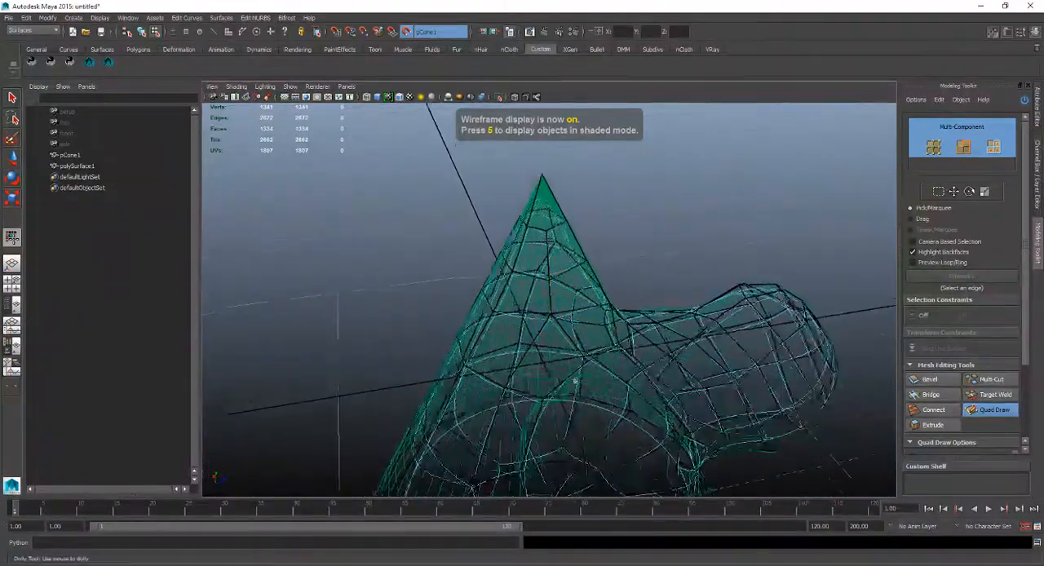
left_click_drag(576, 380, 640, 287, "alt")
left_click_drag(655, 274, 589, 303, "alt")
middle_click_drag(589, 303, 569, 302, "alt")
left_click_drag(569, 301, 589, 297, "alt")
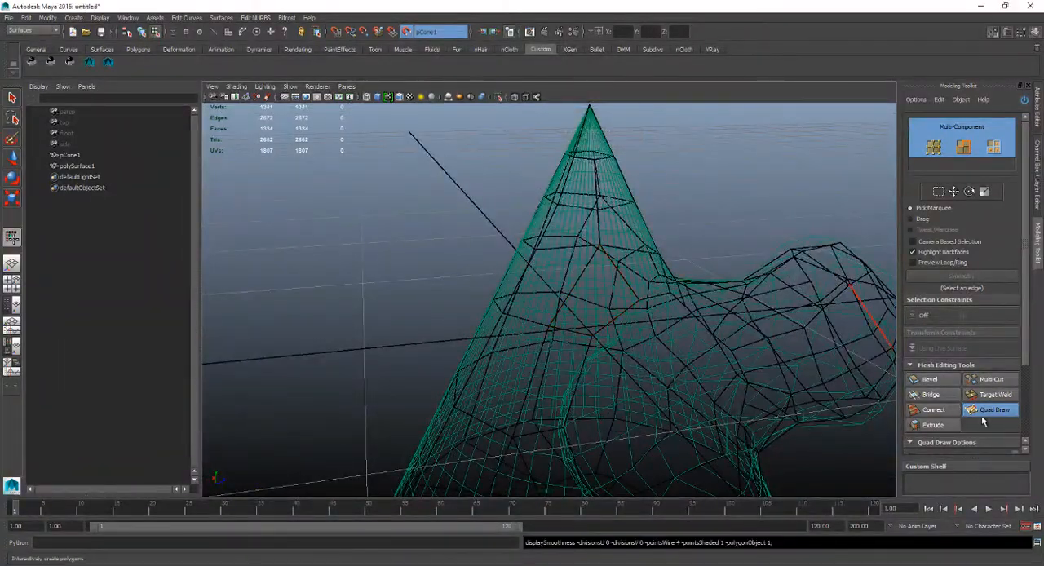
Hide pCone1 and examine polySurface1 alone in shaded display, toggling its smooth preview on and off.
left_click(155, 156)
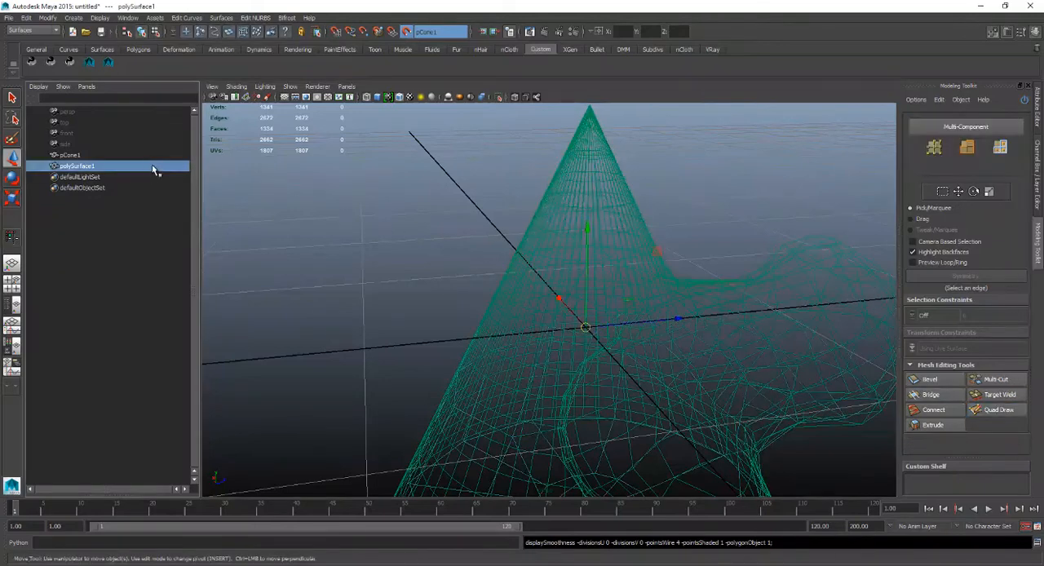
key("ctrl+h")
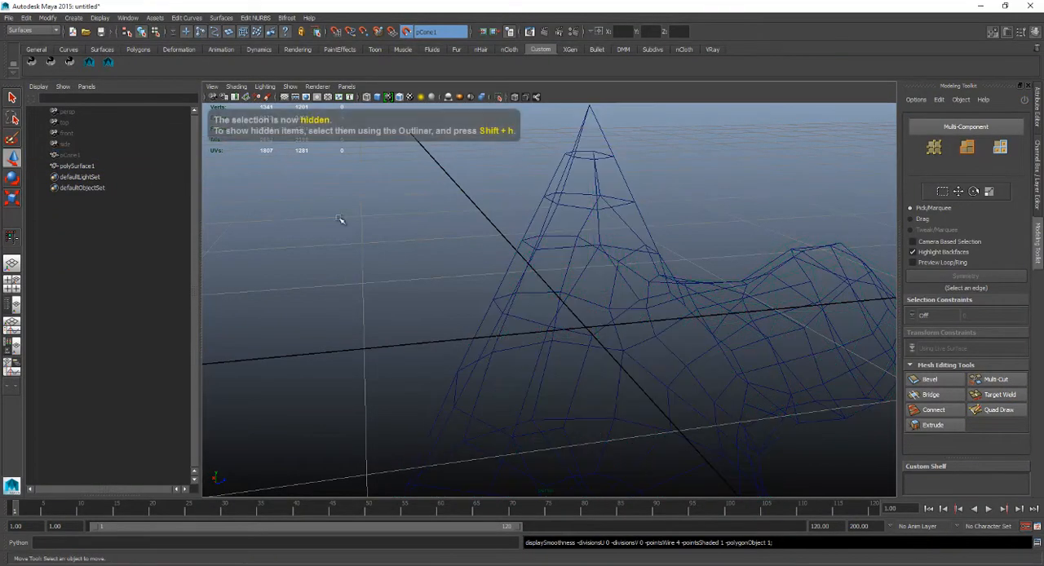
left_click(155, 166)
key("5")
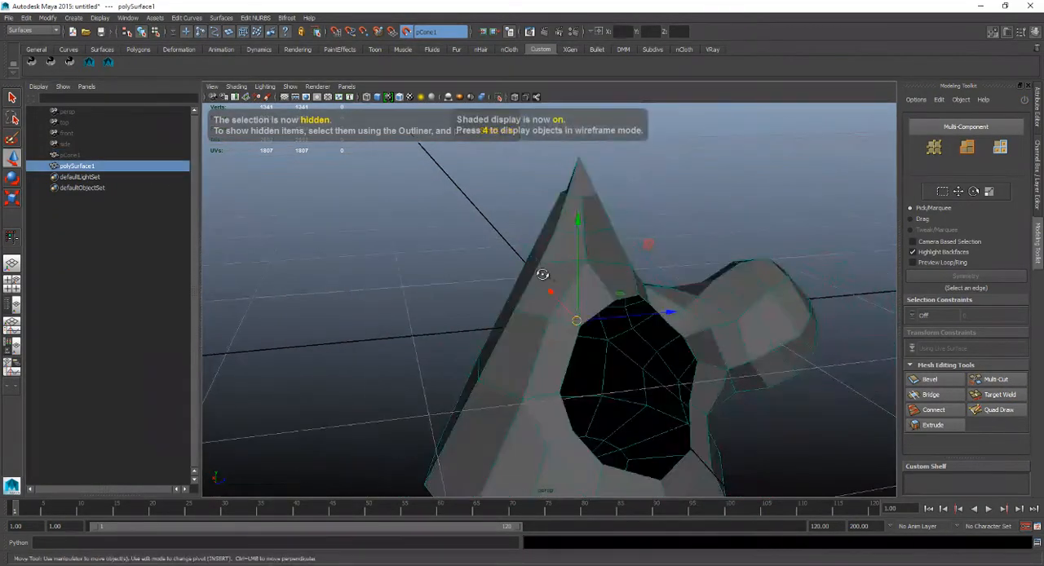
mouse_move(620, 228)
left_mouse_down("alt")
mouse_move(672, 220)
mouse_move(620, 286)
mouse_move(645, 271)
mouse_move(587, 296)
mouse_move(561, 289)
mouse_move(633, 240)
mouse_move(669, 270)
mouse_move(549, 302)
mouse_move(462, 277)
mouse_move(522, 312)
mouse_move(587, 269)
mouse_move(574, 236)
mouse_move(592, 266)
mouse_move(685, 324)
mouse_move(641, 342)
mouse_move(787, 324)
mouse_move(680, 357)
mouse_move(594, 305)
mouse_move(625, 233)
mouse_move(599, 234)
mouse_move(603, 305)
mouse_move(436, 283)
mouse_move(487, 310)
mouse_move(716, 316)
mouse_move(604, 305)
mouse_move(654, 316)
mouse_move(597, 288)
mouse_move(587, 305)
left_mouse_up("alt")
key("3")
key("1")
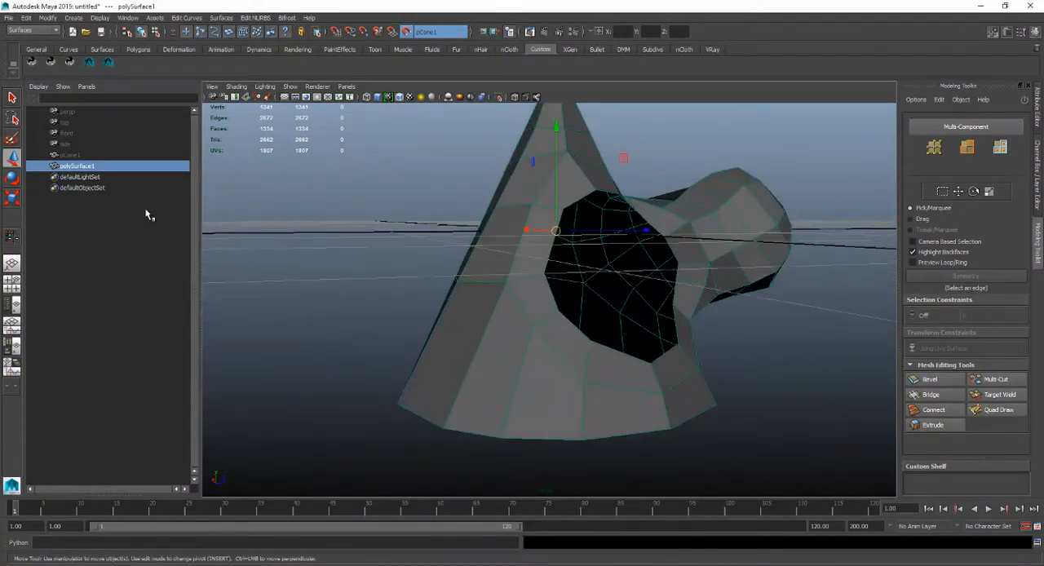
Unhide the sculpted cone pCone1 and select it with the hollow in close view.
left_click(68, 154)
key("3")
left_click_drag(625, 263, 649, 302, "alt")
scroll(635, 270, "up", 2)
left_click(168, 164)
left_click(164, 154)
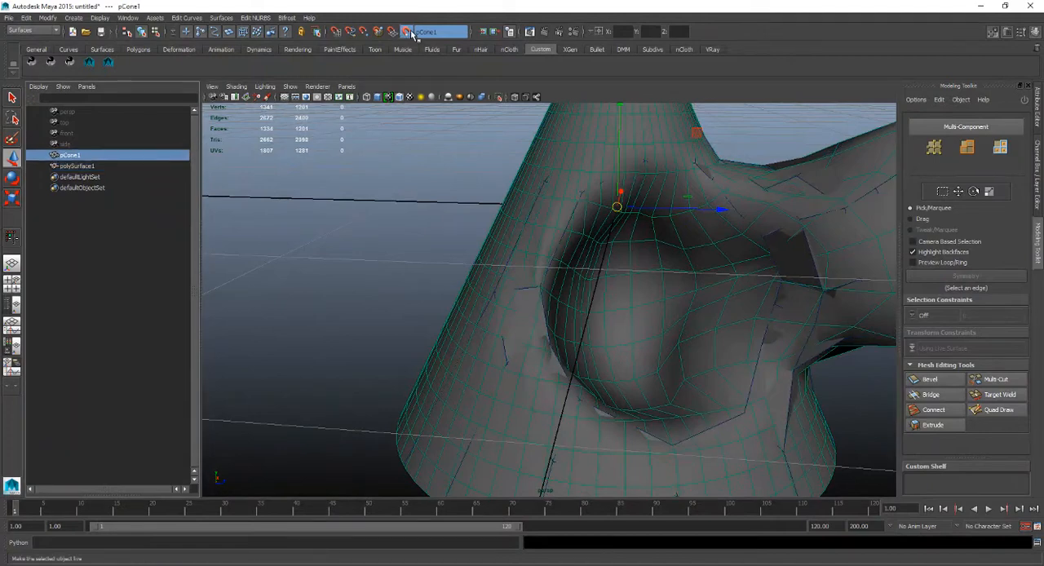
Restart Quad Draw on polySurface1 and hide the viewport grid.
left_click(151, 167)
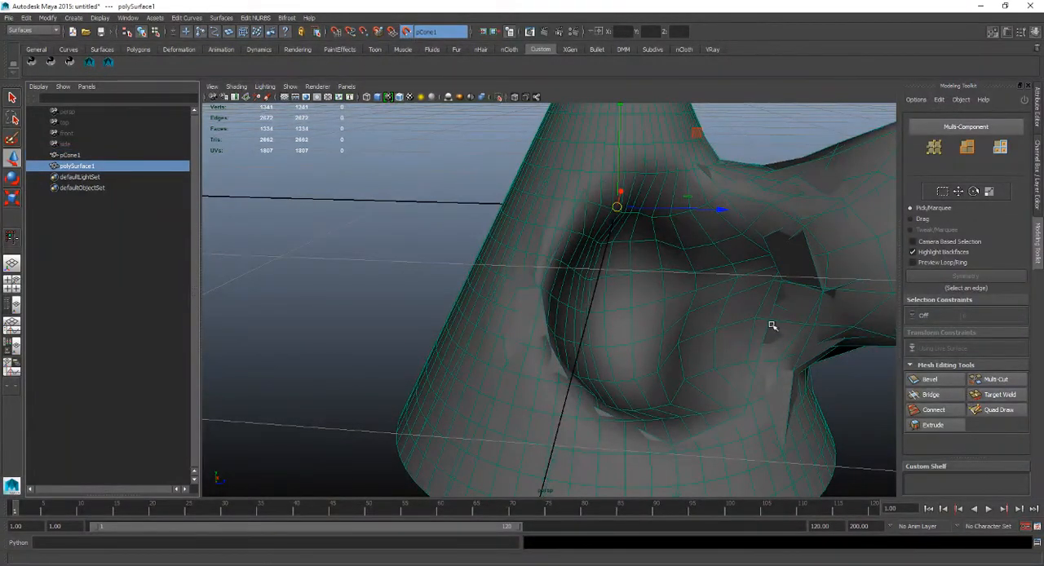
left_click(983, 414)
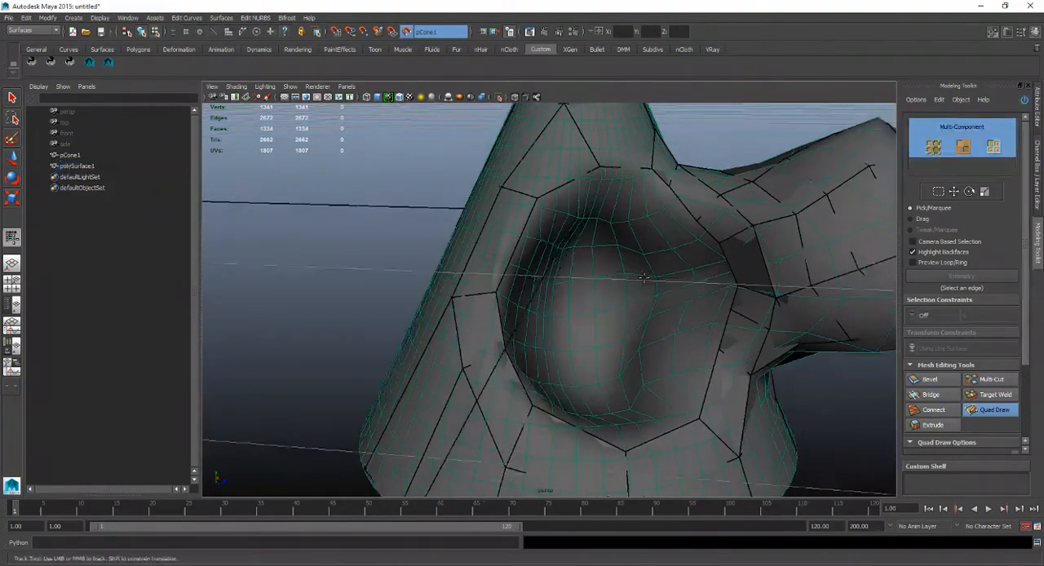
left_click_drag(603, 326, 611, 228, "alt")
middle_click_drag(611, 228, 609, 276, "alt")
mouse_move(609, 276)
left_mouse_down("alt")
mouse_move(653, 309)
mouse_move(619, 283)
left_mouse_up("alt")
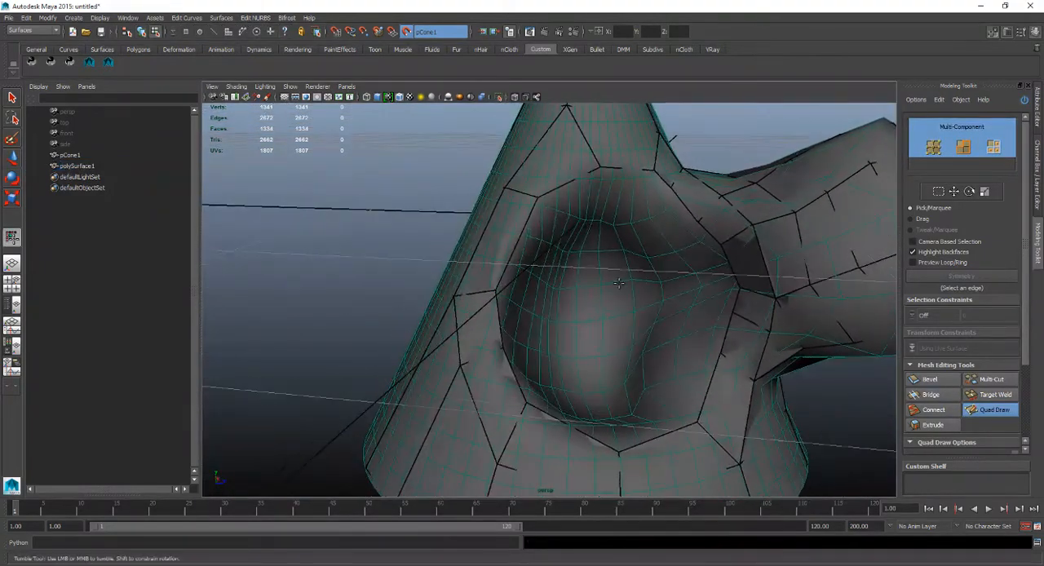
left_click(285, 97)
left_click_drag(523, 247, 627, 190, "alt")
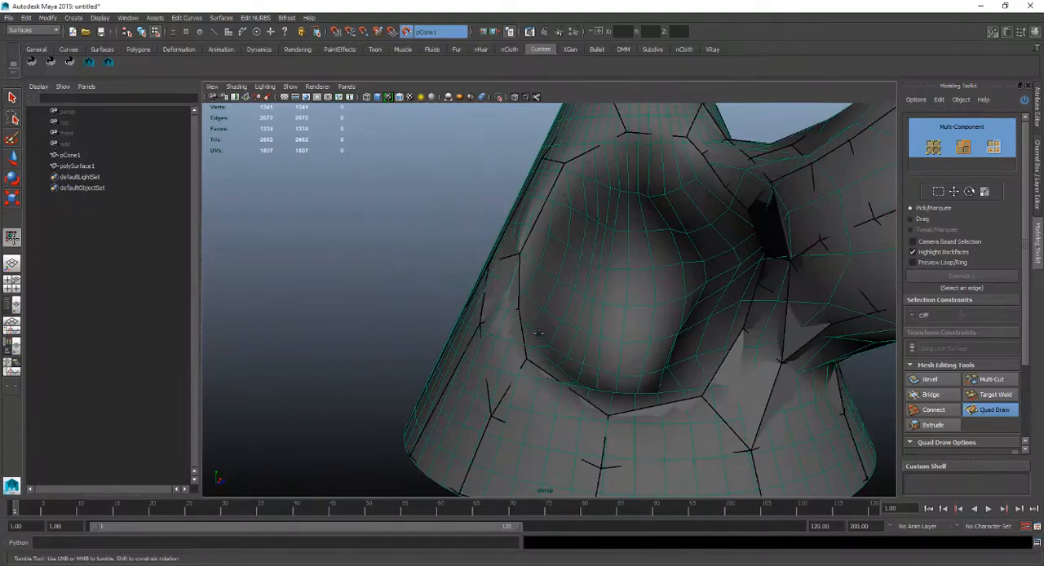
Insert an edge loop through the quads on the bulge beside the hollow.
left_click_drag(663, 368, 650, 177, "alt")
left_click_drag(672, 323, 634, 236, "alt")
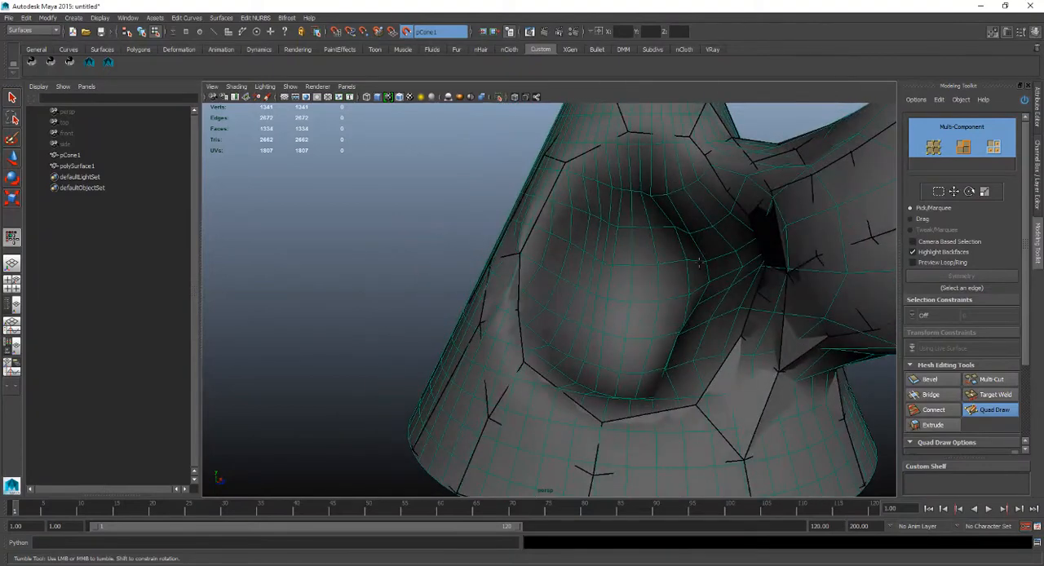
left_click_drag(698, 261, 736, 262, "alt")
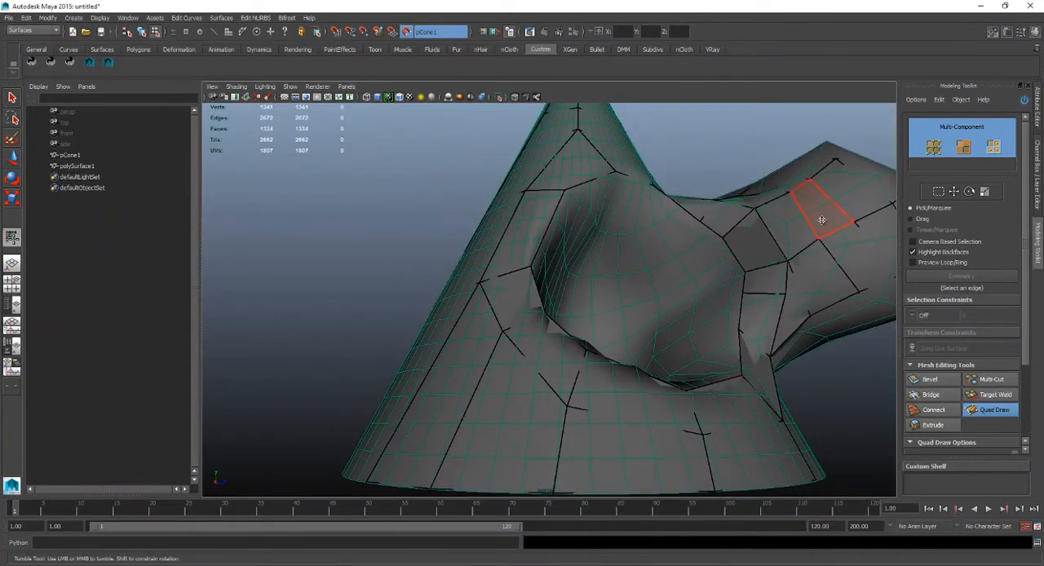
mouse_move(821, 219)
left_mouse_down("alt")
mouse_move(624, 279)
mouse_move(694, 252)
mouse_move(677, 263)
mouse_move(713, 256)
mouse_move(671, 282)
mouse_move(704, 282)
mouse_move(752, 244)
mouse_move(765, 258)
mouse_move(741, 263)
mouse_move(736, 200)
left_mouse_up("alt")
left_click(672, 288, "ctrl")
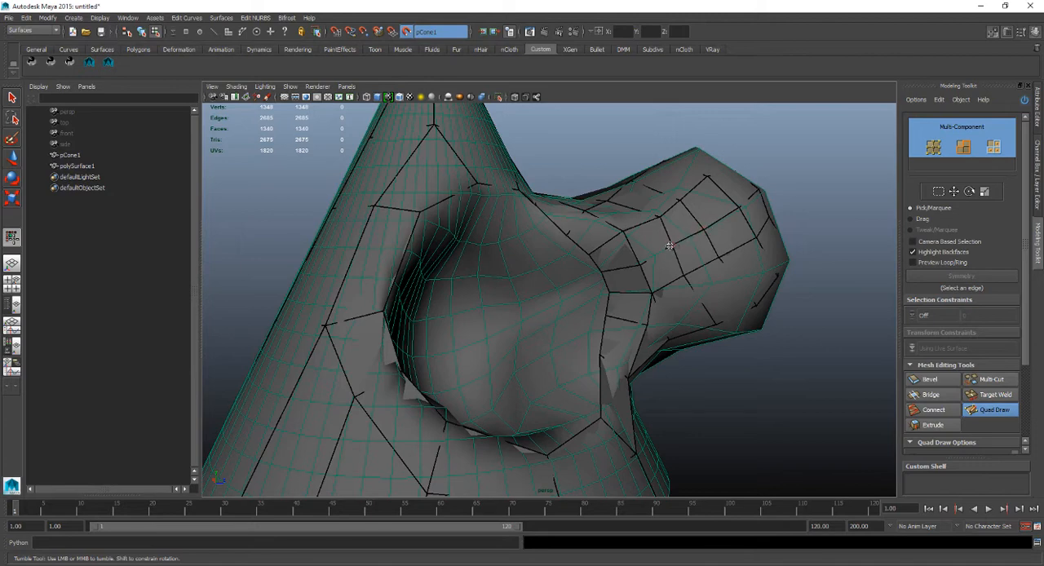
Try to tweak the quads on the bulge's rounded end and undo the change.
mouse_move(640, 261)
left_mouse_down("alt")
mouse_move(628, 242)
mouse_move(612, 277)
left_mouse_up("alt")
mouse_move(669, 247)
left_mouse_down("alt")
mouse_move(650, 274)
mouse_move(530, 282)
left_mouse_up("alt")
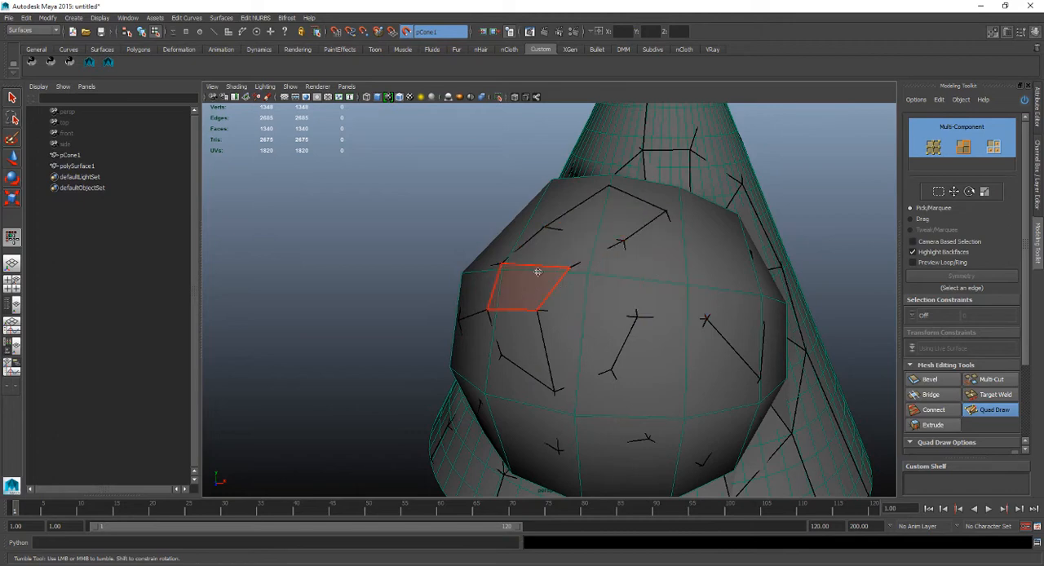
left_click_drag(611, 321, 705, 310, "alt")
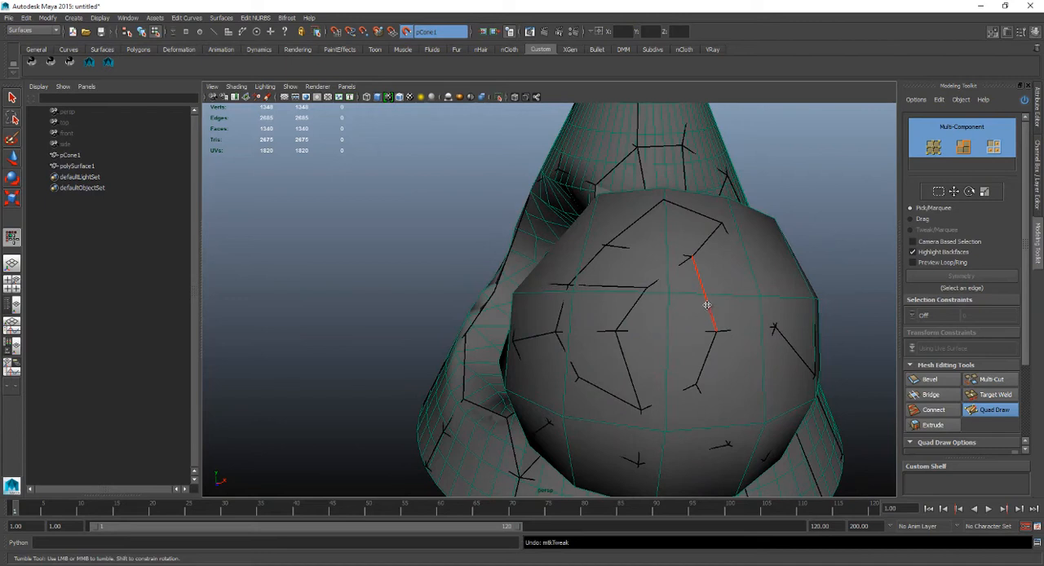
key("ctrl+z")
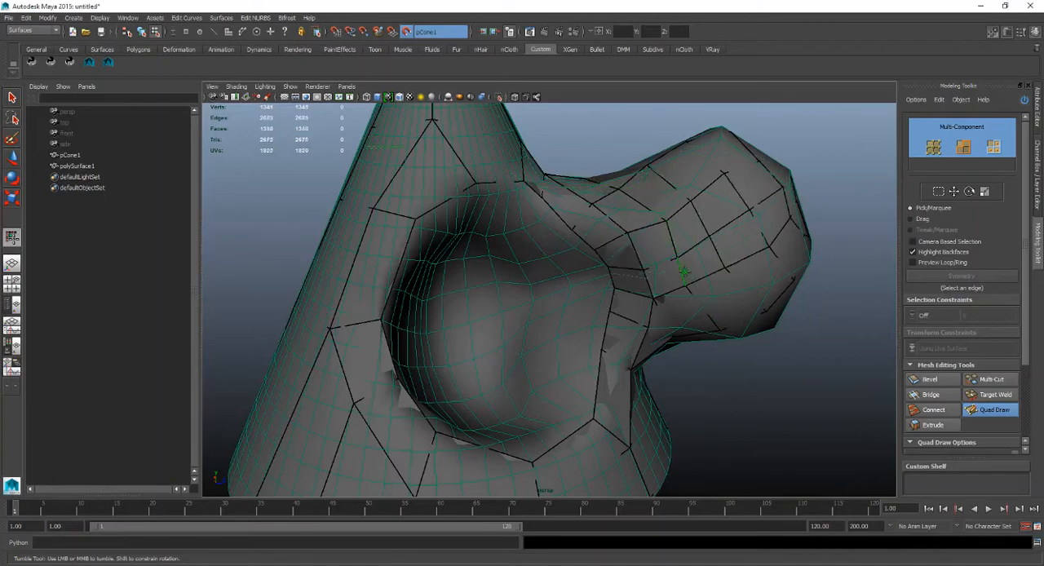
Examine the quads on the bulge's end, top and neck from several angles.
mouse_move(683, 273)
left_mouse_down("alt")
mouse_move(740, 233)
mouse_move(671, 275)
mouse_move(566, 280)
mouse_move(664, 305)
left_mouse_up("alt")
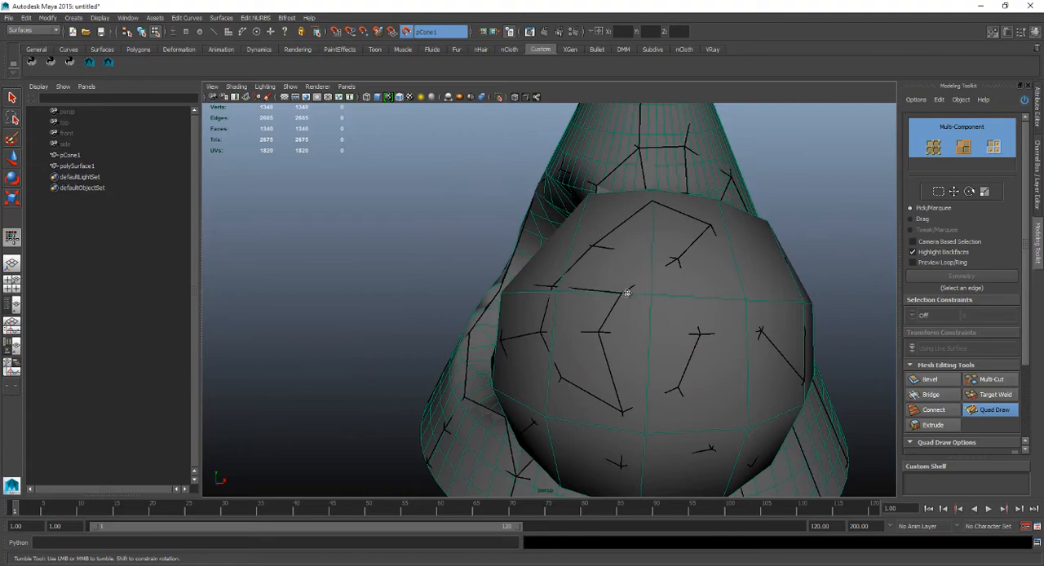
mouse_move(642, 313)
left_mouse_down("alt")
mouse_move(729, 285)
mouse_move(726, 272)
mouse_move(709, 274)
mouse_move(752, 269)
mouse_move(729, 305)
mouse_move(694, 244)
mouse_move(706, 186)
mouse_move(739, 217)
mouse_move(669, 258)
mouse_move(676, 249)
mouse_move(644, 216)
left_mouse_up("alt")
mouse_move(589, 194)
left_mouse_down("alt")
mouse_move(578, 171)
mouse_move(629, 282)
left_mouse_up("alt")
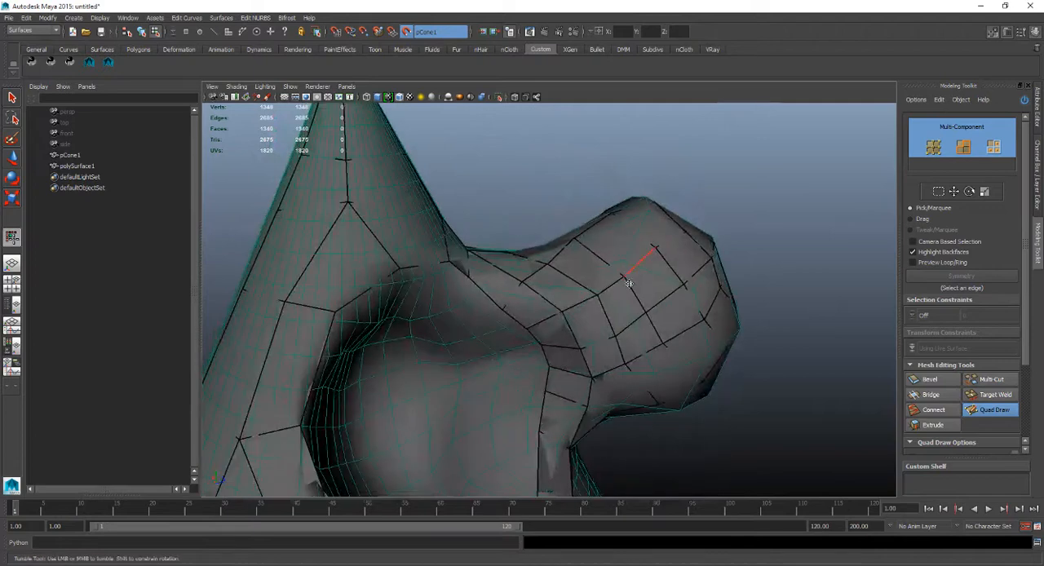
left_click_drag(642, 245, 650, 282, "alt")
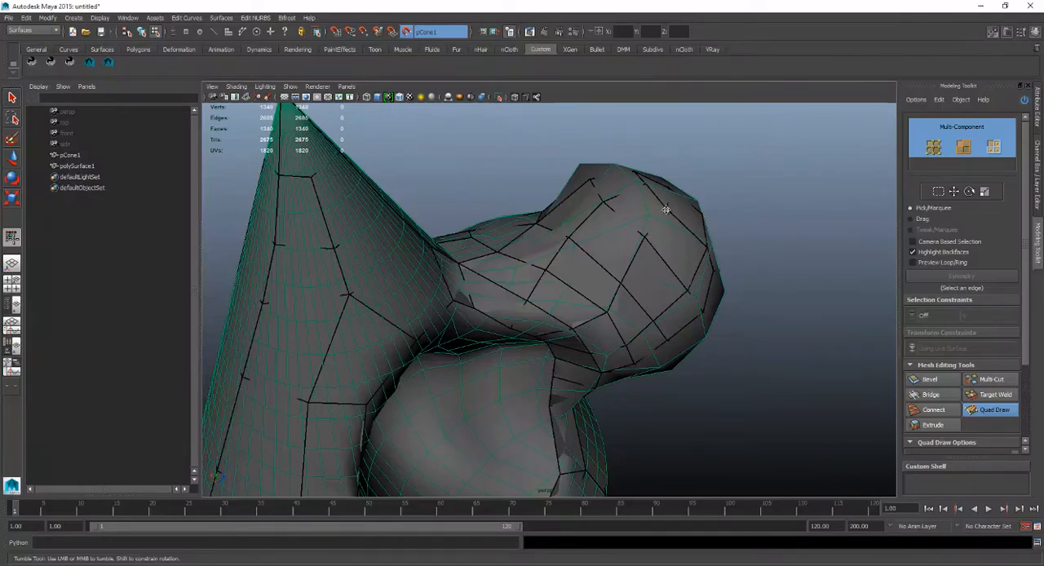
left_click_drag(666, 209, 583, 294, "alt")
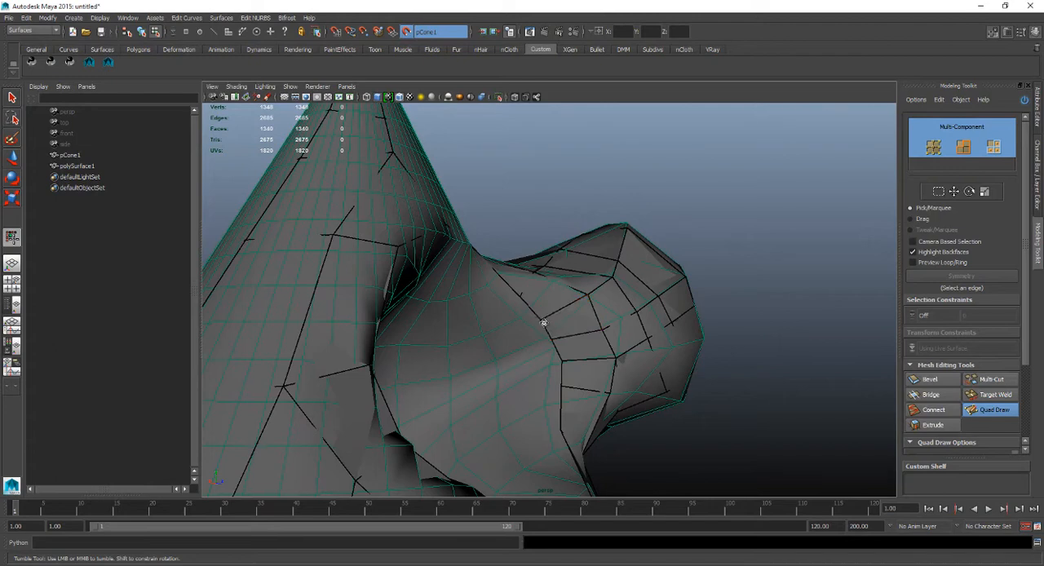
Examine the quads on the bulge's side and the faces lining the hollow from several angles.
mouse_move(545, 315)
left_mouse_down("alt")
mouse_move(562, 305)
mouse_move(543, 299)
mouse_move(666, 343)
mouse_move(621, 357)
left_mouse_up("alt")
mouse_move(706, 342)
left_mouse_down("alt")
mouse_move(633, 323)
mouse_move(653, 275)
left_mouse_up("alt")
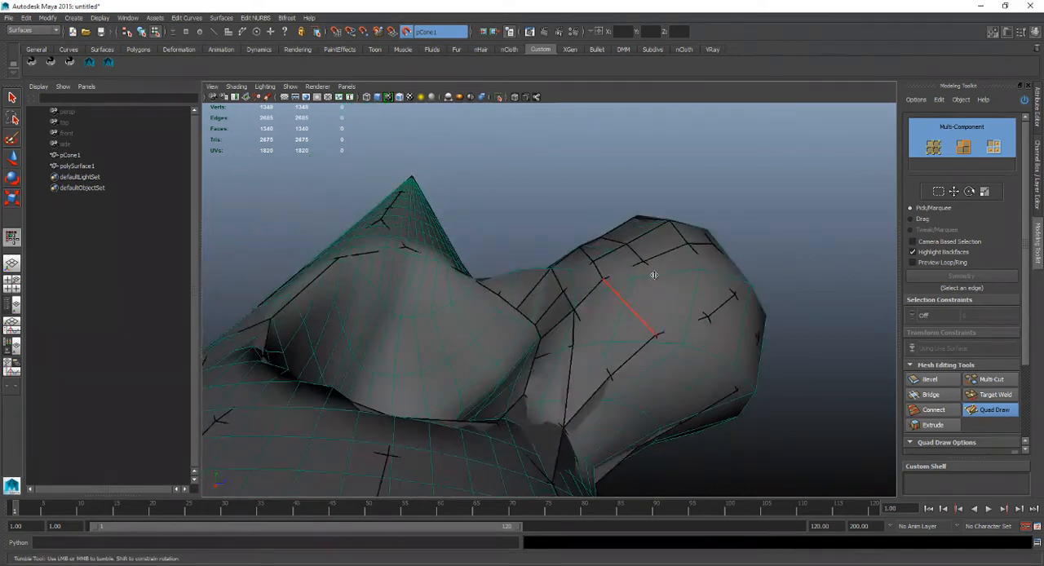
mouse_move(605, 299)
left_mouse_down("alt")
mouse_move(706, 351)
mouse_move(747, 336)
mouse_move(618, 290)
left_mouse_up("alt")
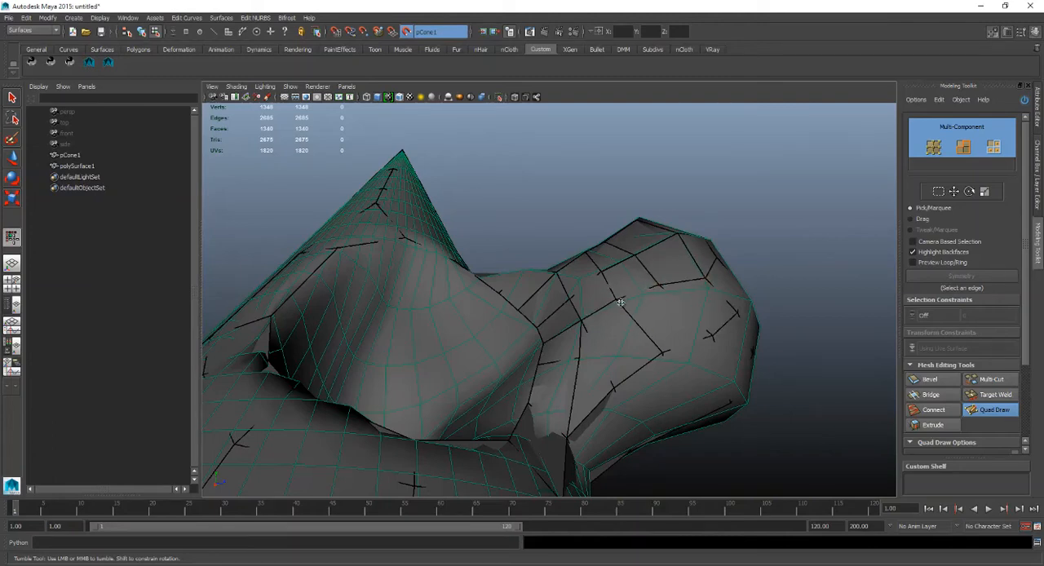
mouse_move(620, 303)
left_mouse_down("alt")
mouse_move(598, 302)
mouse_move(632, 263)
mouse_move(687, 289)
mouse_move(660, 354)
left_mouse_up("alt")
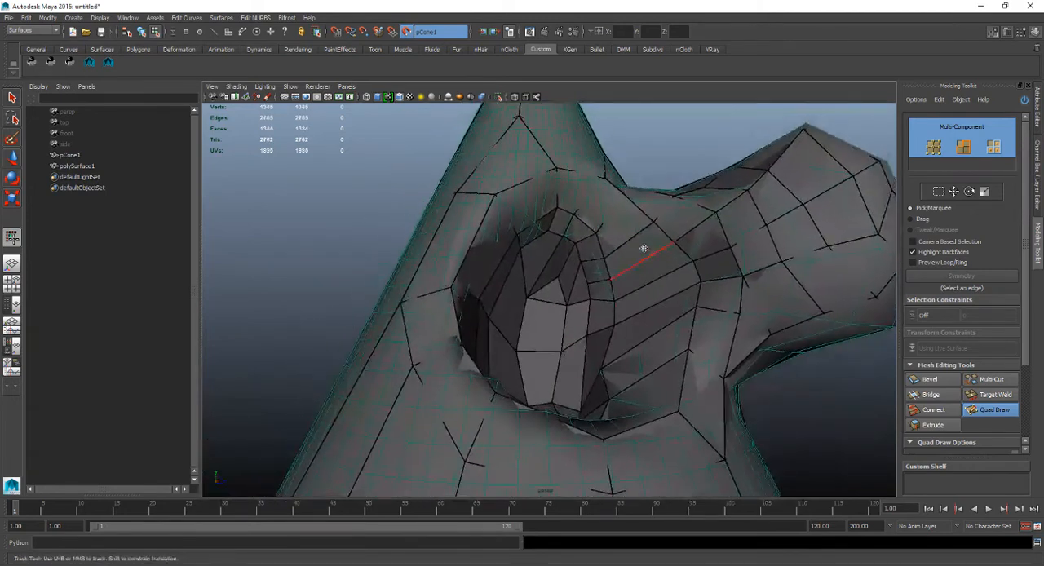
left_click_drag(645, 250, 599, 295, "alt")
key("1")
right_click_drag(598, 296, 611, 356, "alt")
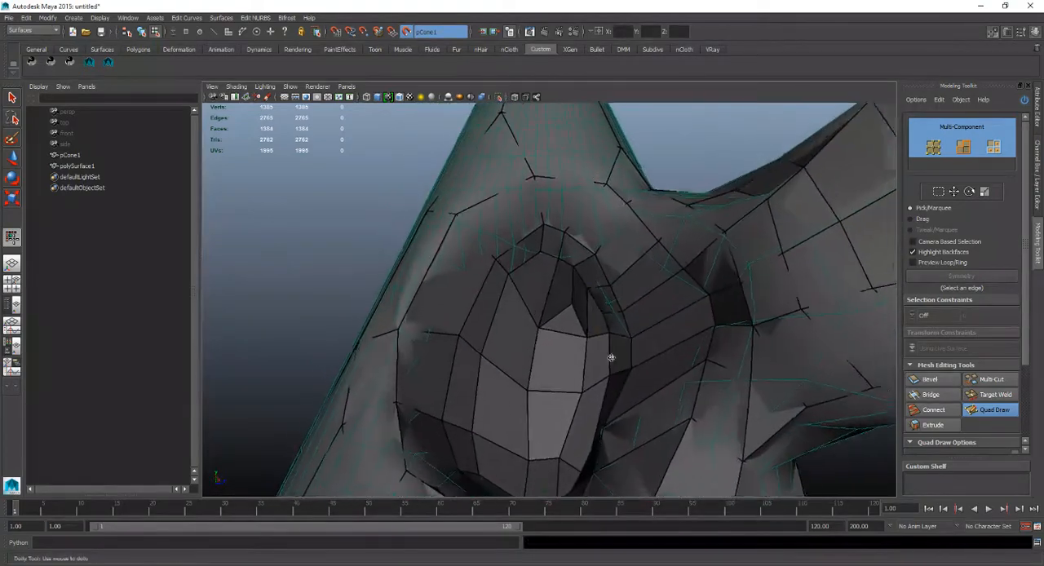
middle_click_drag(611, 356, 582, 270, "alt")
left_click_drag(596, 313, 723, 272, "alt")
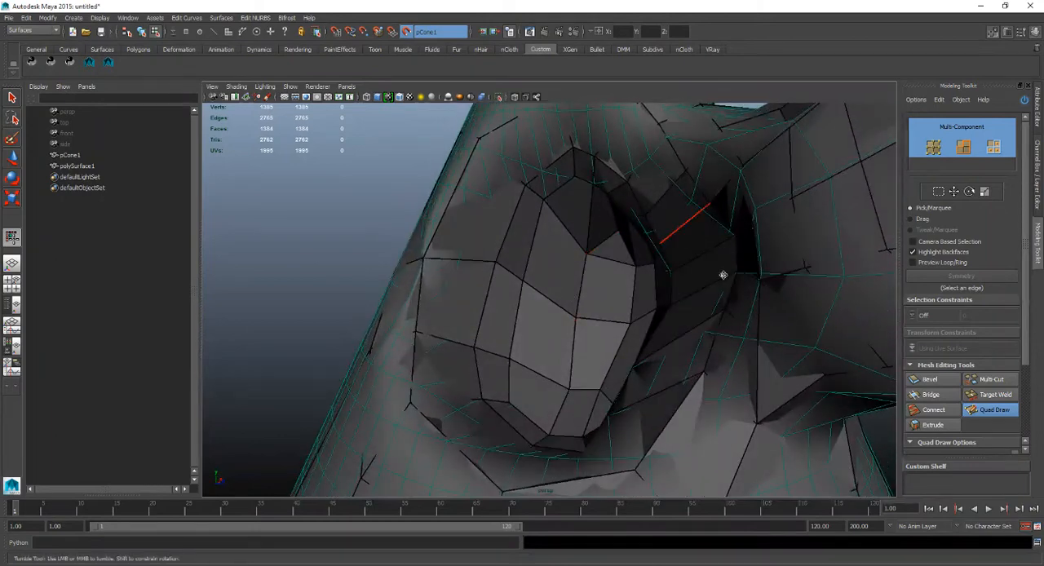
Exit Quad Draw, hide pCone1 and inspect the hollow's quads on polySurface1 alone.
left_click(1007, 414)
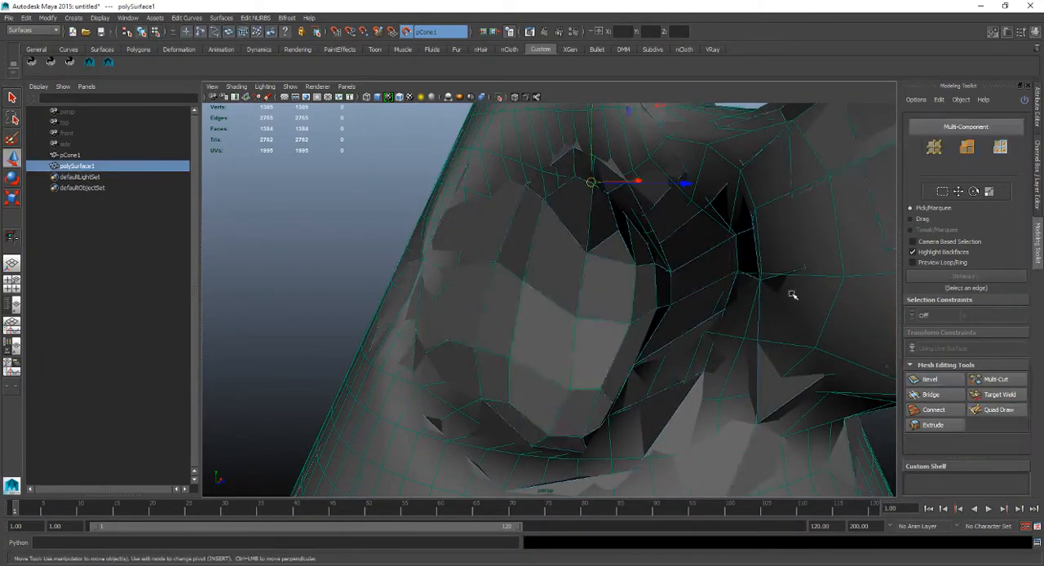
left_click(173, 155)
key("ctrl+h")
left_click_drag(603, 289, 663, 325, "alt")
left_click_drag(522, 380, 489, 350, "alt")
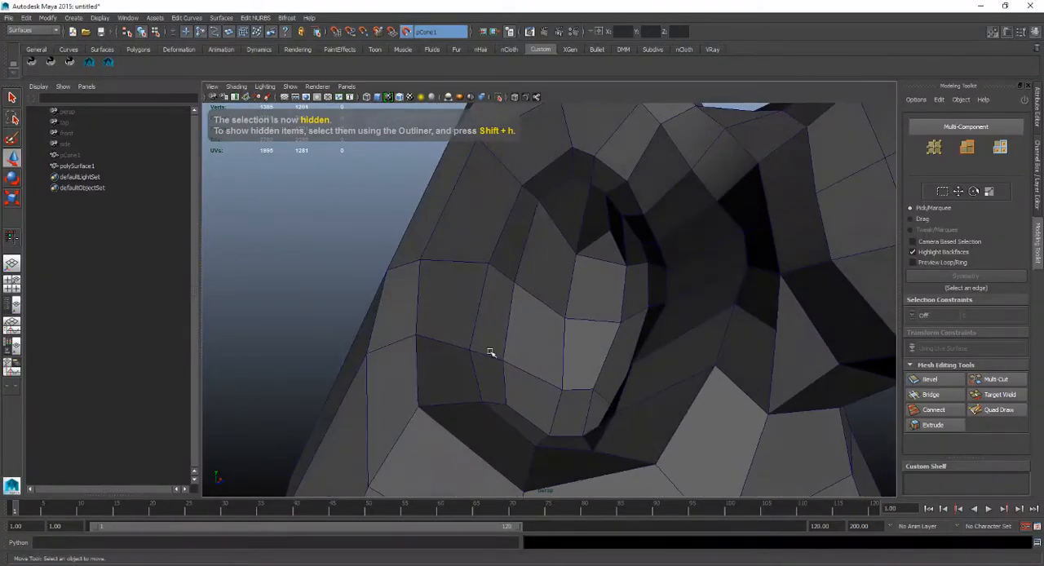
left_click_drag(572, 297, 592, 274, "alt")
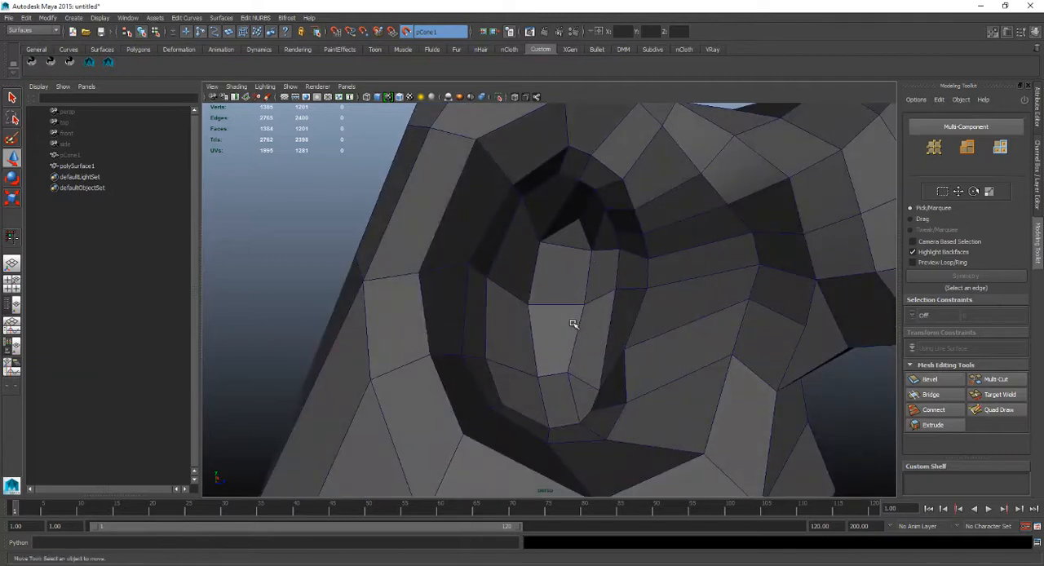
left_click_drag(573, 323, 558, 382, "alt")
left_click_drag(563, 303, 582, 309, "alt")
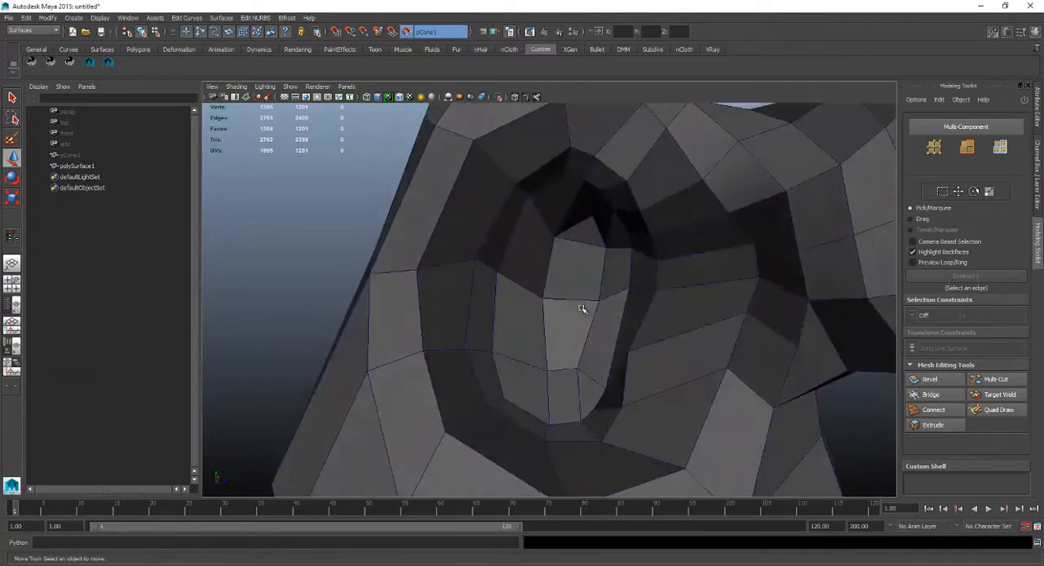
left_click_drag(586, 261, 574, 268, "alt")
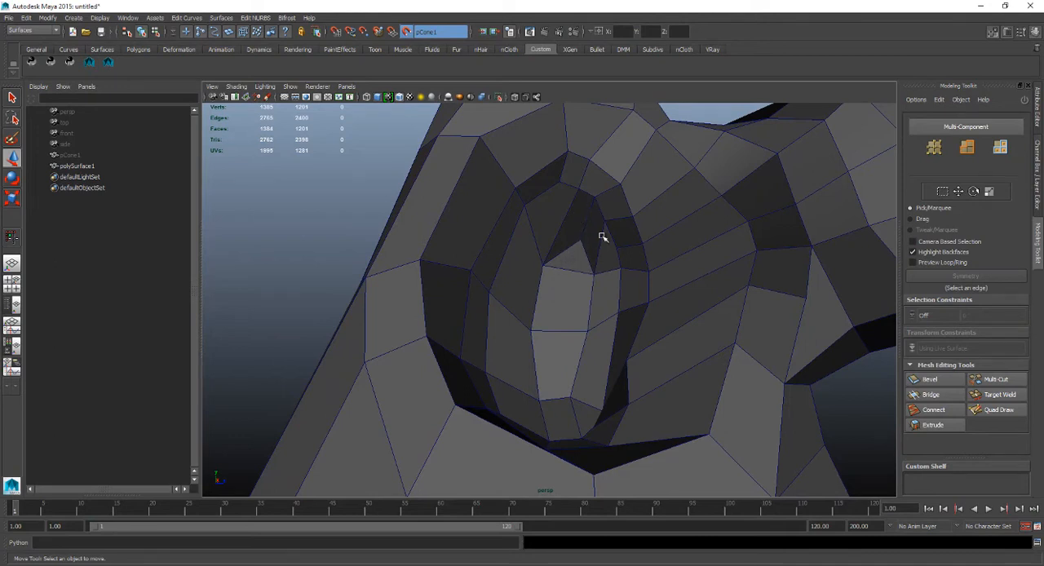
Show pCone1 over the hollow's quads for comparison and hide it again.
left_click_drag(601, 236, 567, 270, "alt")
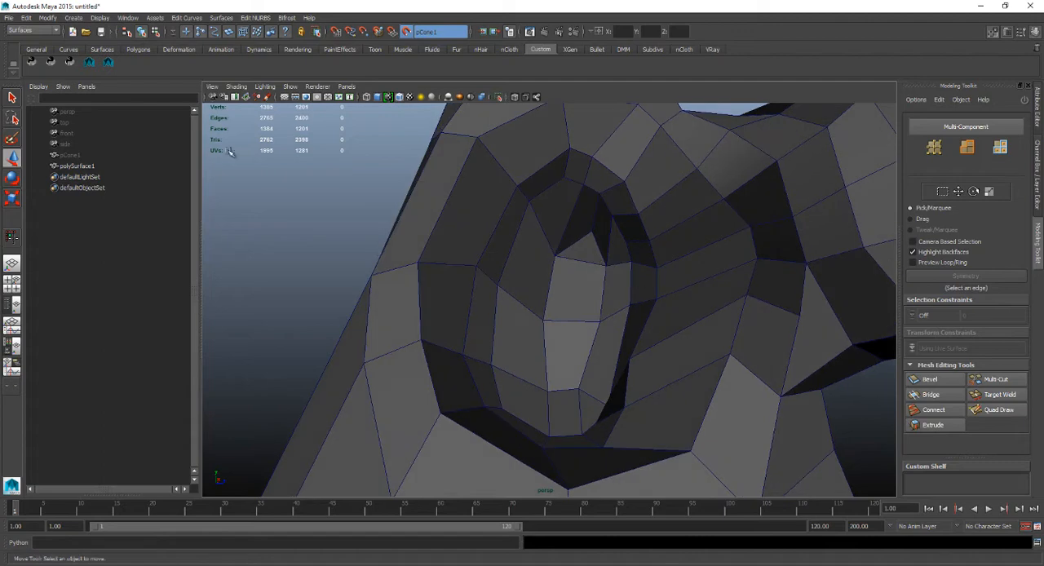
left_click(150, 154)
key("f")
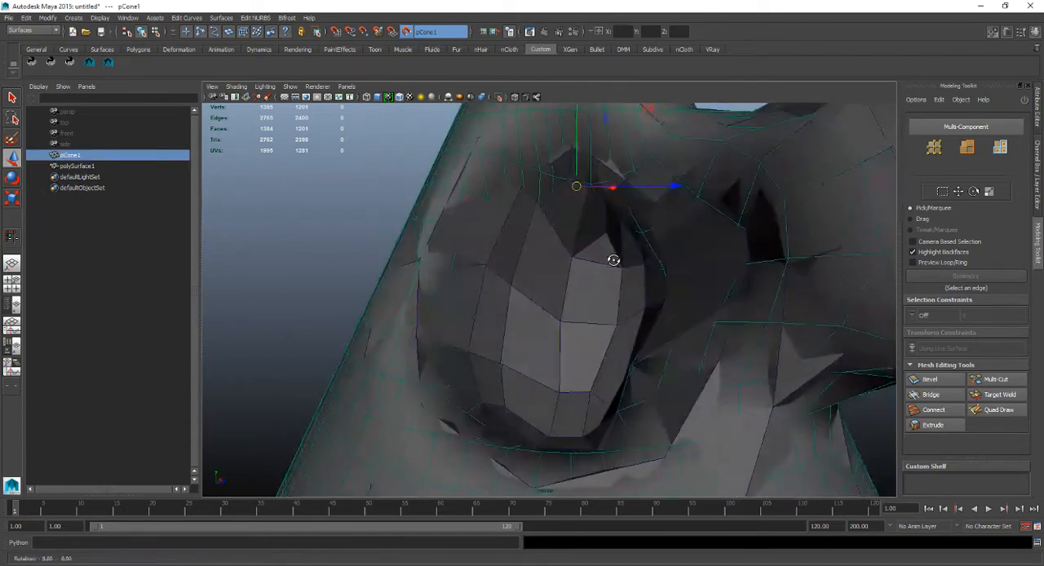
key("ctrl+h")
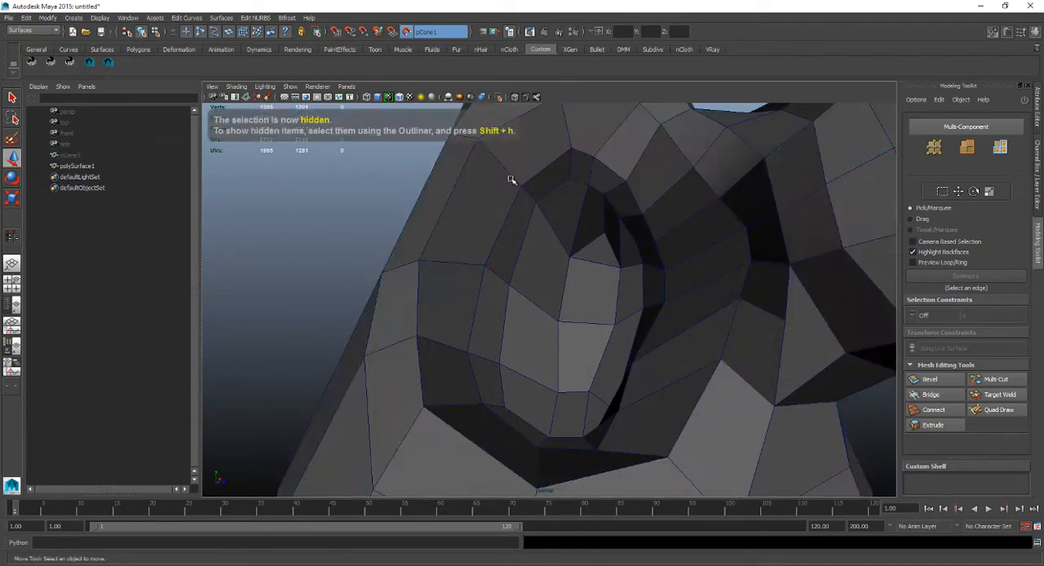
Examine polySurface1's quads inside the hollow and around its rim from several angles.
left_click_drag(677, 245, 680, 349, "alt")
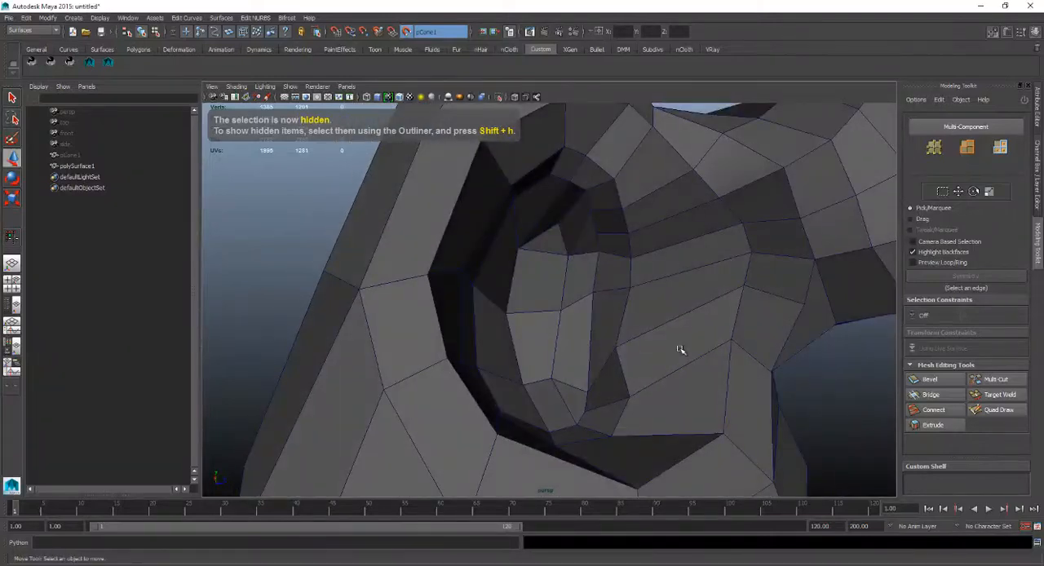
left_click_drag(545, 381, 521, 250, "alt")
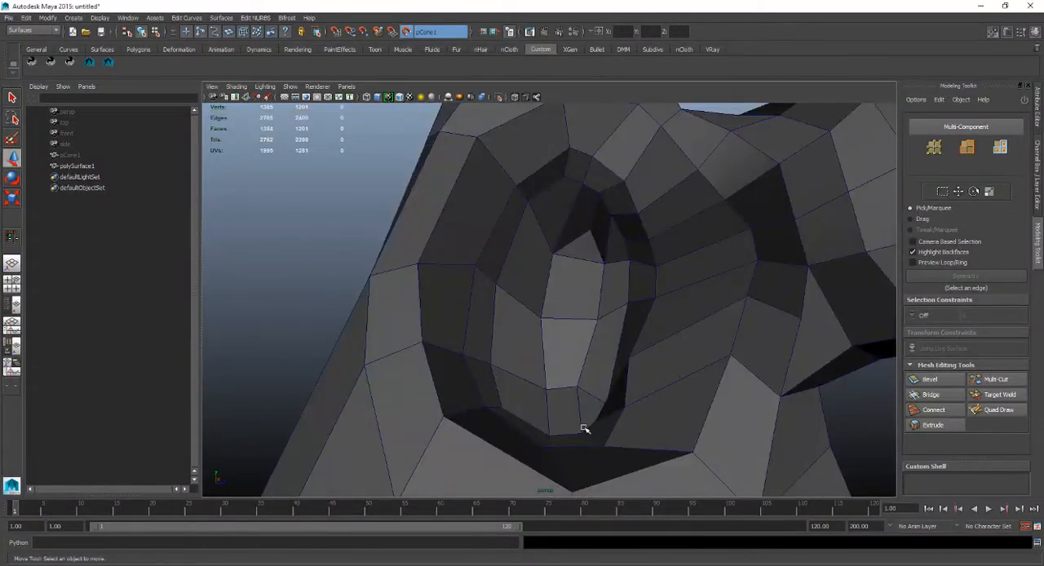
left_click_drag(584, 428, 592, 177, "alt")
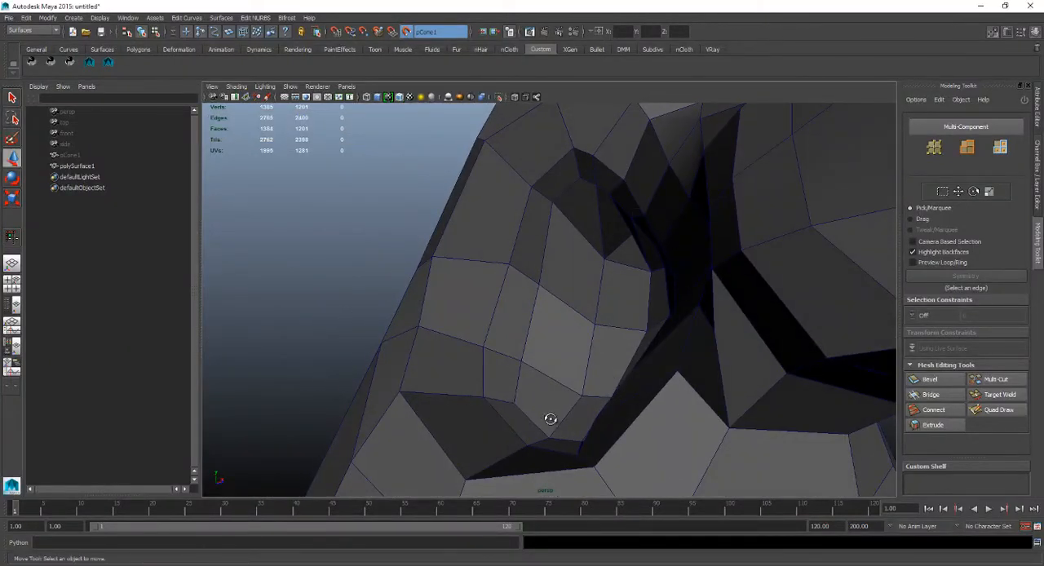
left_click_drag(550, 419, 559, 188, "alt")
left_click_drag(618, 202, 661, 250, "alt")
left_click_drag(496, 396, 545, 336, "alt")
Show pCone1 again to compare the lower cone and base with the quads, and hide it.
left_click(140, 155)
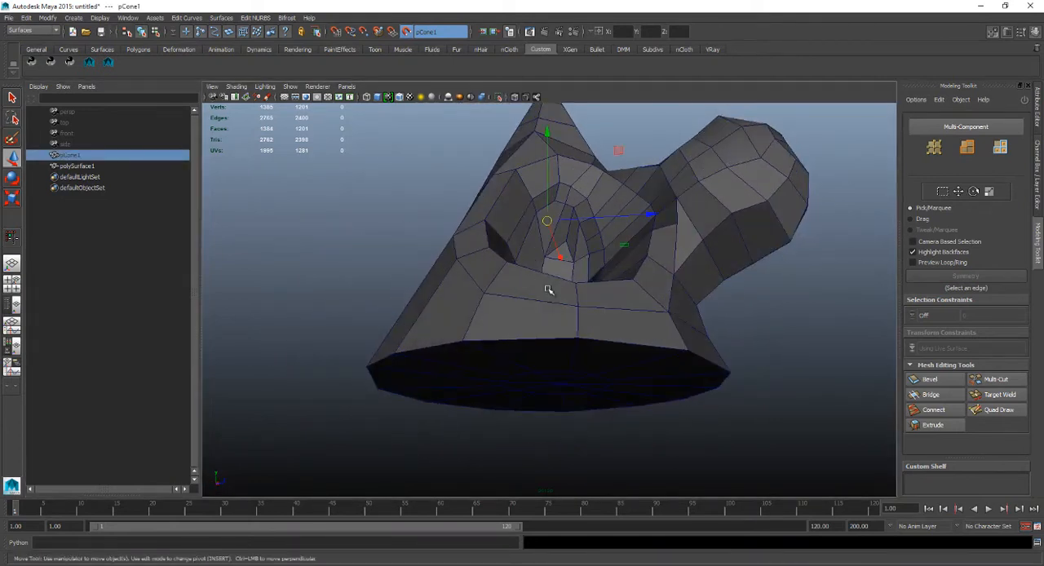
scroll(549, 288, "up", 4)
left_click_drag(553, 284, 571, 299, "alt")
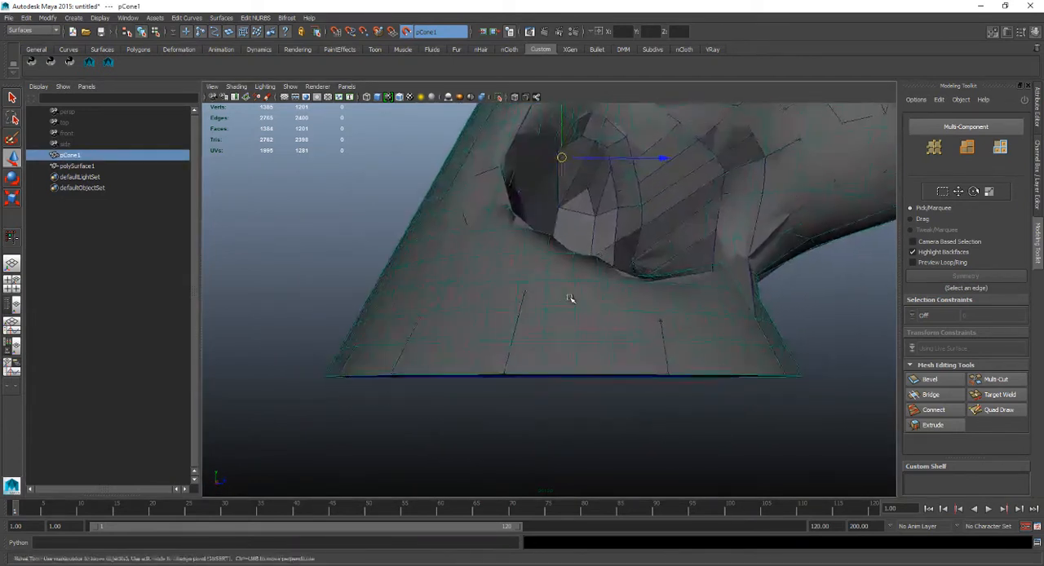
key("ctrl+h")
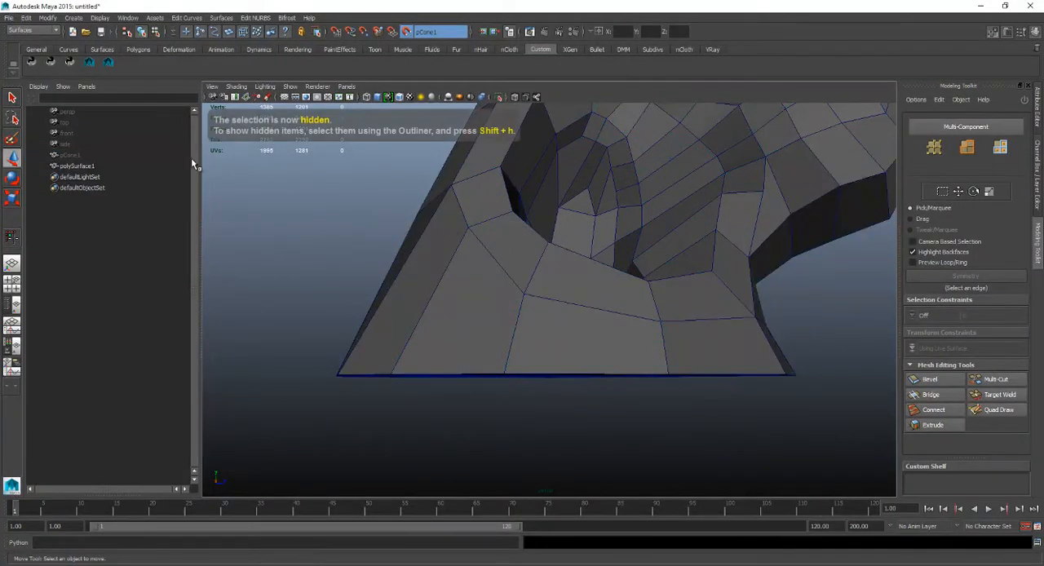
Preview polySurface1 smoothed and inspect how its base and hollow hold their shape.
left_click(144, 167)
key("3")
mouse_move(579, 283)
left_mouse_down("alt")
mouse_move(496, 223)
mouse_move(628, 212)
mouse_move(645, 264)
mouse_move(522, 283)
mouse_move(429, 277)
mouse_move(587, 270)
mouse_move(571, 281)
left_mouse_up("alt")
Unhide pCone1 and restart Quad Draw on polySurface1.
left_click(166, 157)
key("shift+h")
left_click(147, 172)
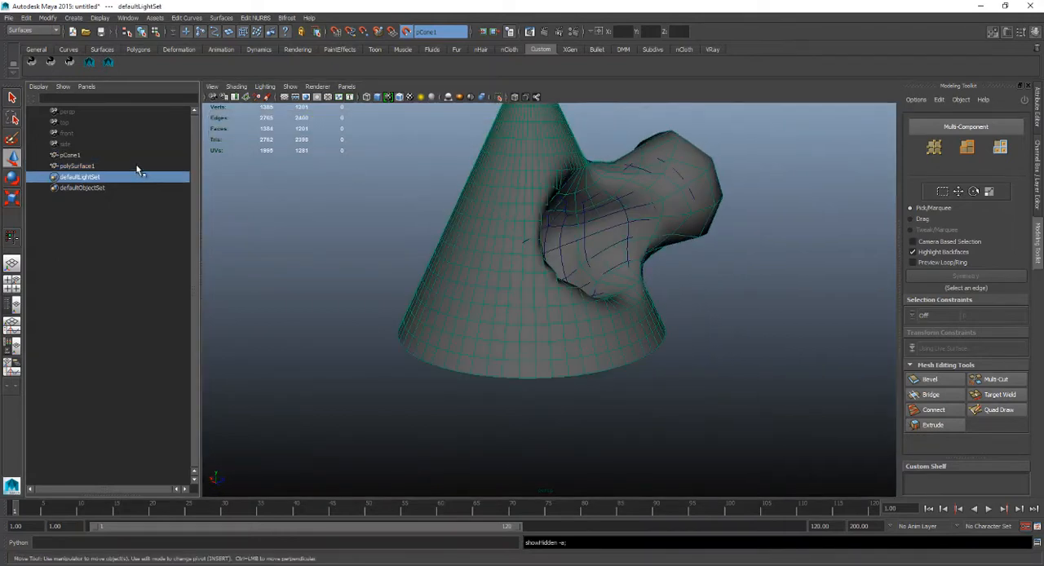
left_click(137, 167)
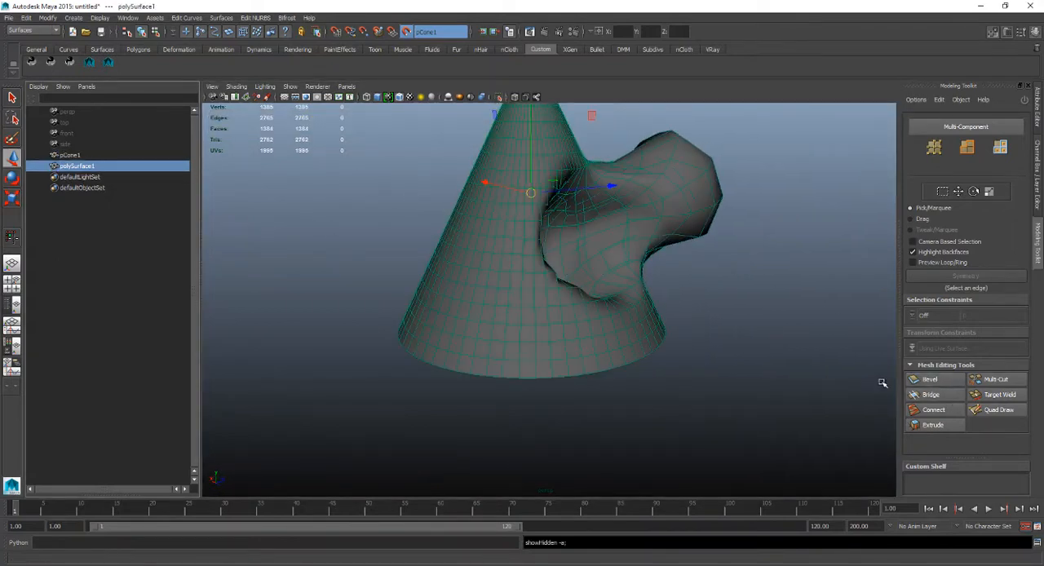
left_click(1010, 414)
Insert an edge loop around the cone just above its base with Quad Draw.
left_click_drag(597, 235, 513, 200, "alt")
mouse_move(547, 291)
left_mouse_down("alt")
mouse_move(576, 297)
mouse_move(558, 269)
left_mouse_up("alt")
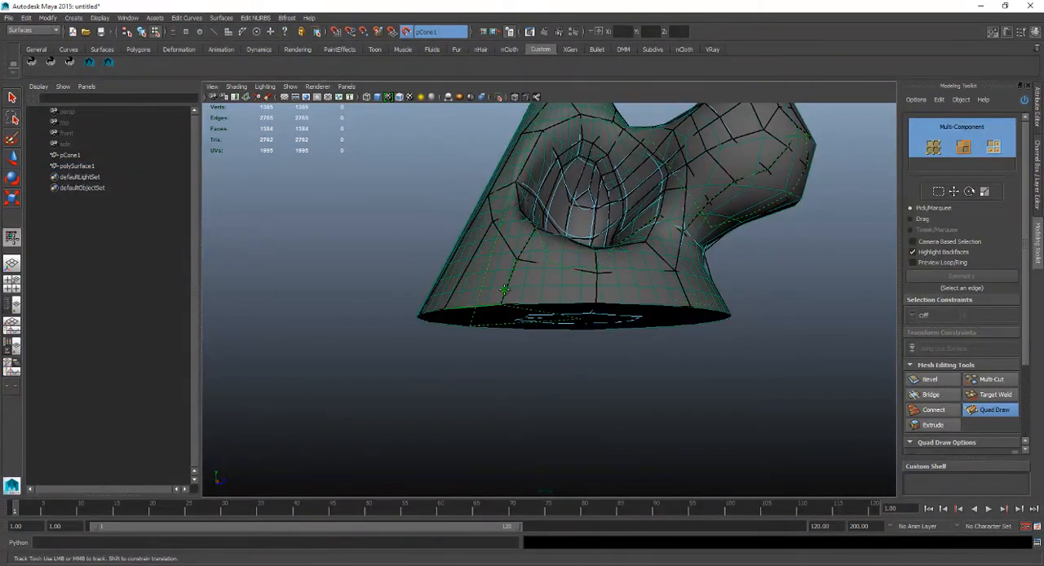
mouse_move(504, 290)
left_mouse_down("alt")
mouse_move(459, 290)
mouse_move(495, 298)
left_mouse_up("alt")
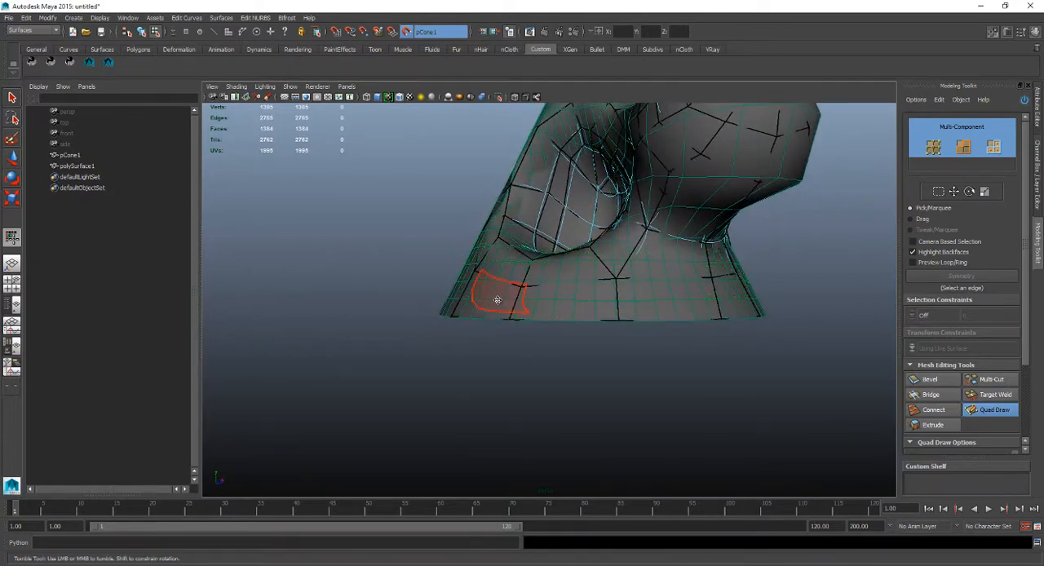
left_click_drag(496, 300, 407, 327, "alt")
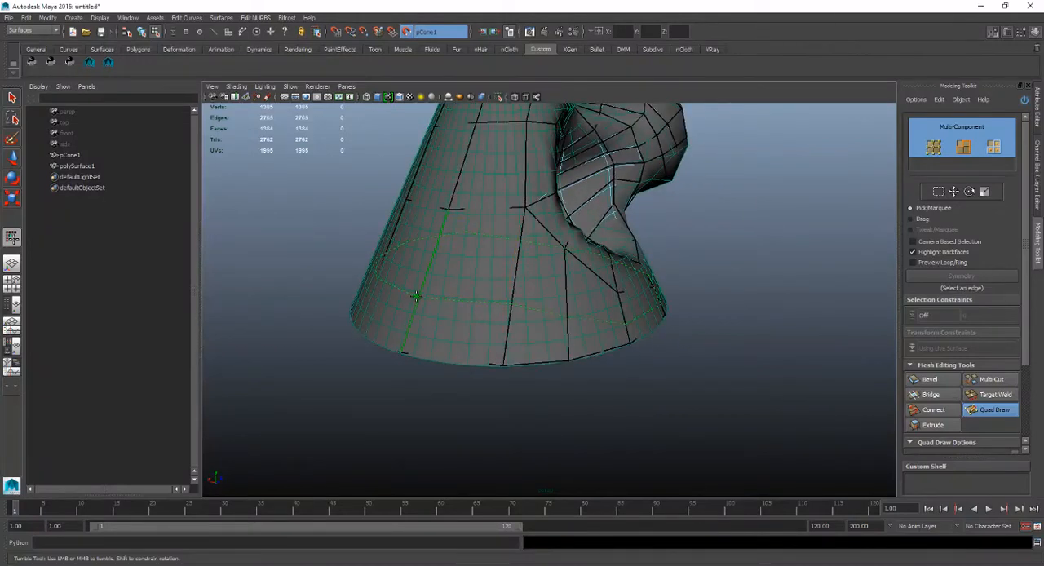
key("ctrl+z")
left_click_drag(417, 305, 424, 301, "alt")
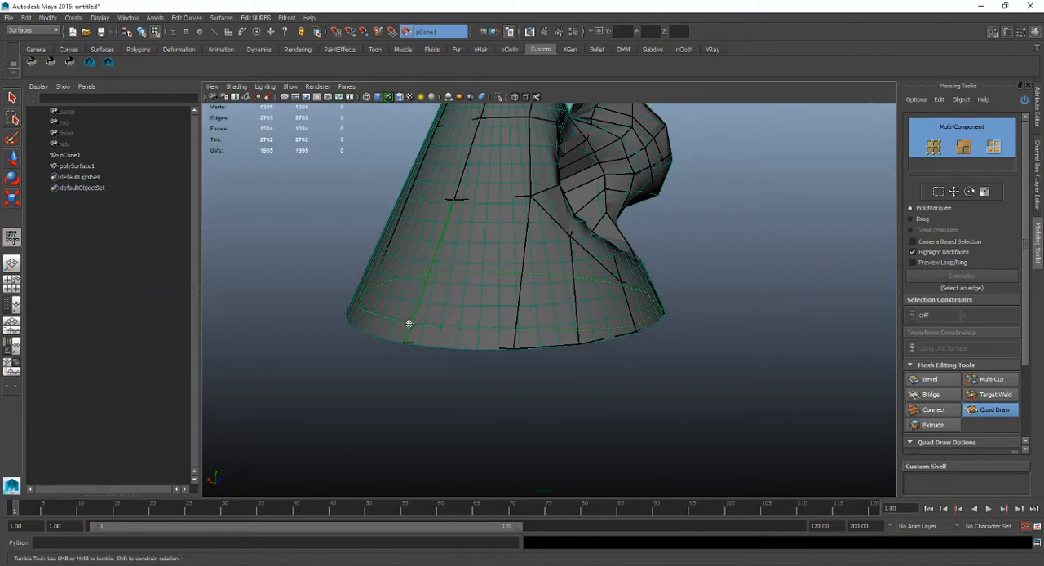
key("3")
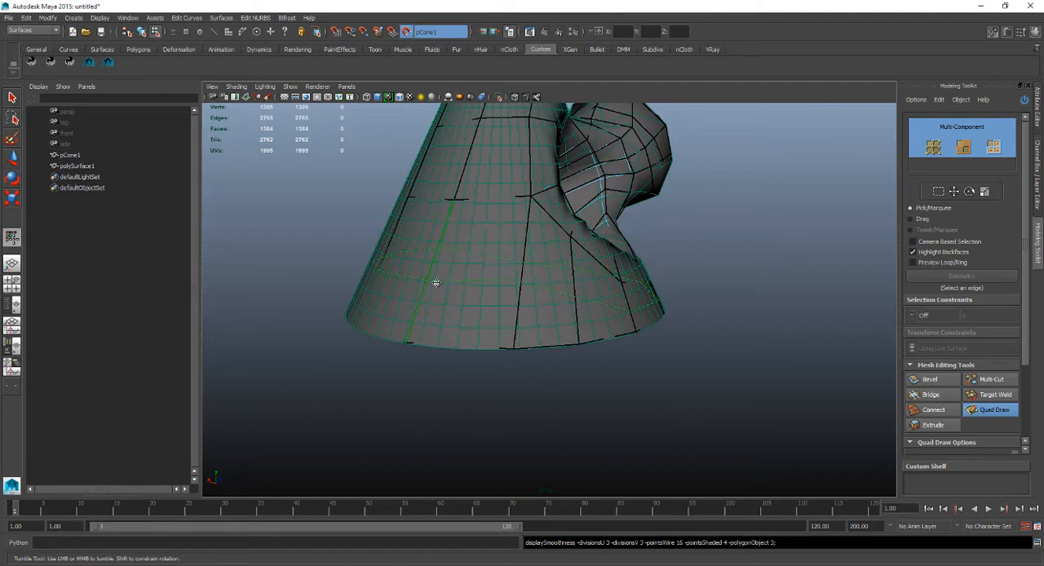
left_click_drag(492, 249, 460, 260, "alt")
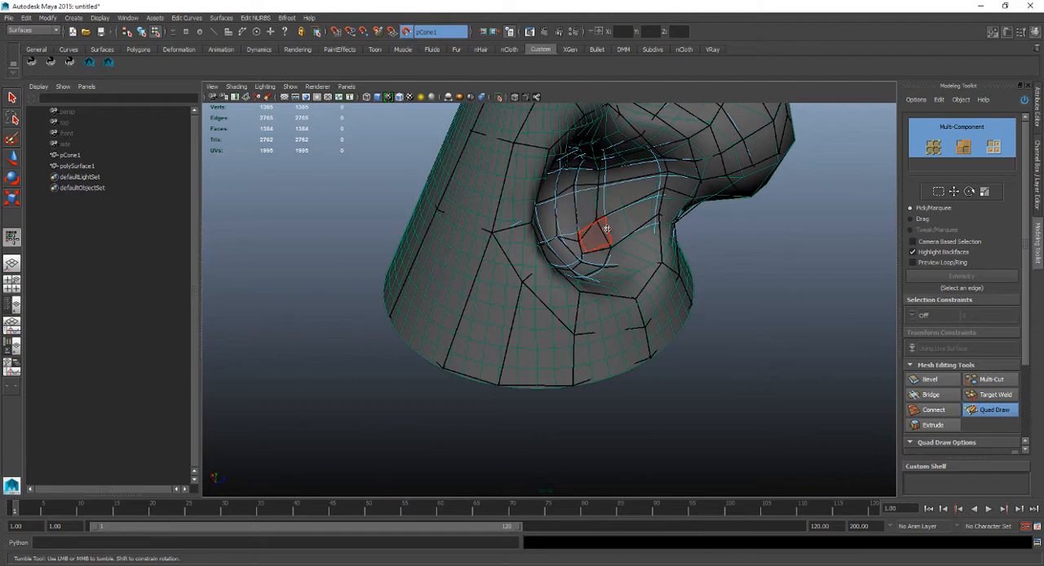
key("3")
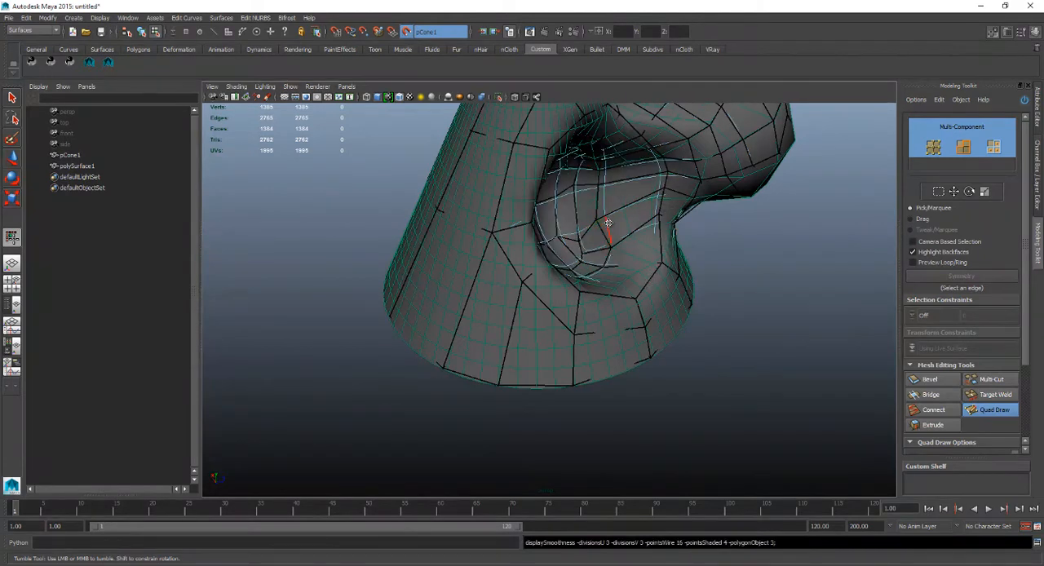
mouse_move(608, 222)
left_mouse_down("alt")
mouse_move(601, 240)
mouse_move(543, 239)
mouse_move(534, 226)
mouse_move(531, 239)
mouse_move(527, 217)
mouse_move(486, 249)
mouse_move(592, 264)
mouse_move(531, 279)
left_mouse_up("alt")
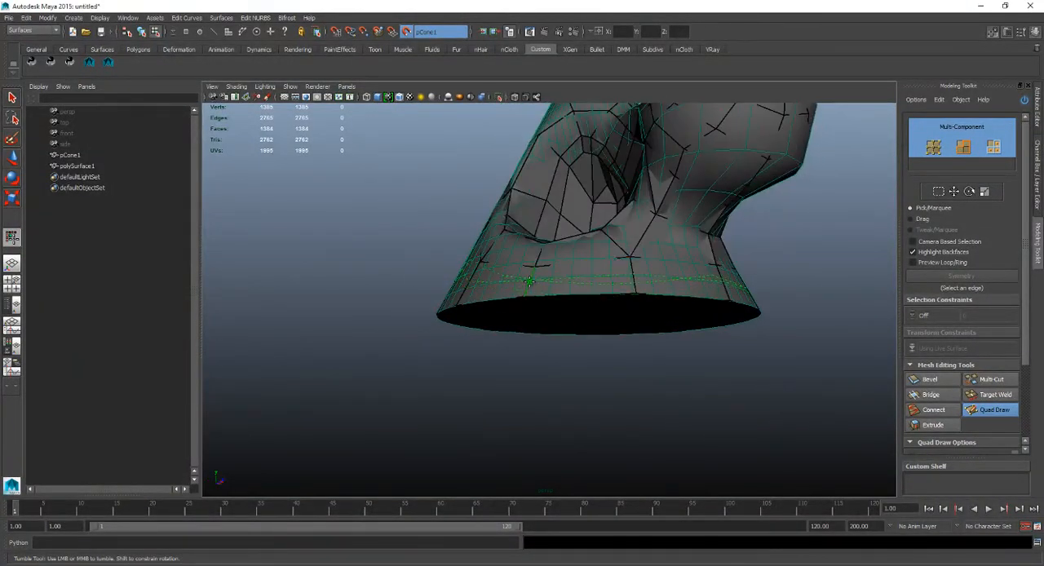
left_click_drag(528, 285, 511, 277, "alt")
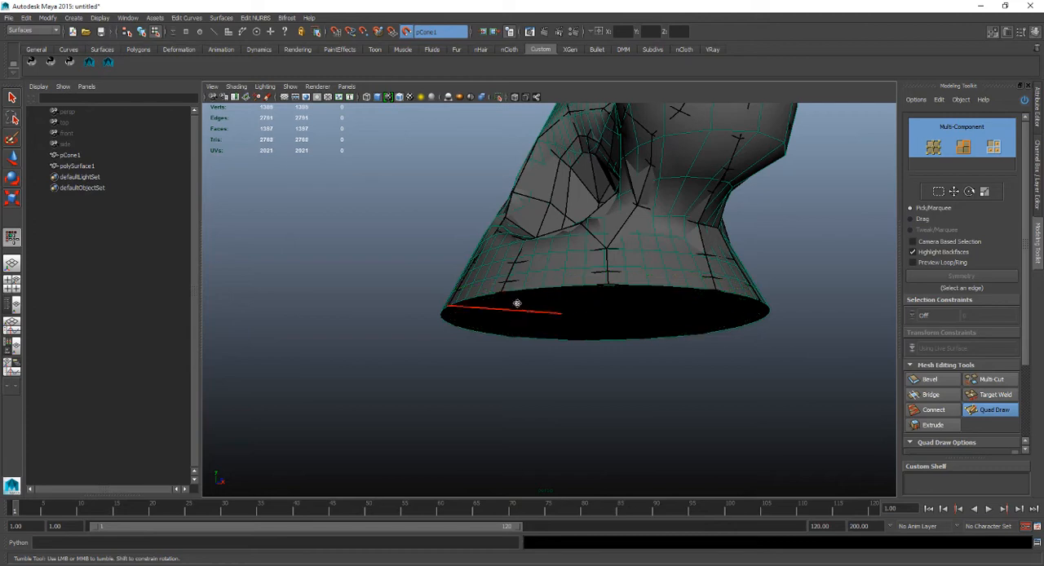
Move the new loop's vertices down into an even band around the base, and insert another edge loop close to the rim.
left_click_drag(517, 303, 521, 277, "alt")
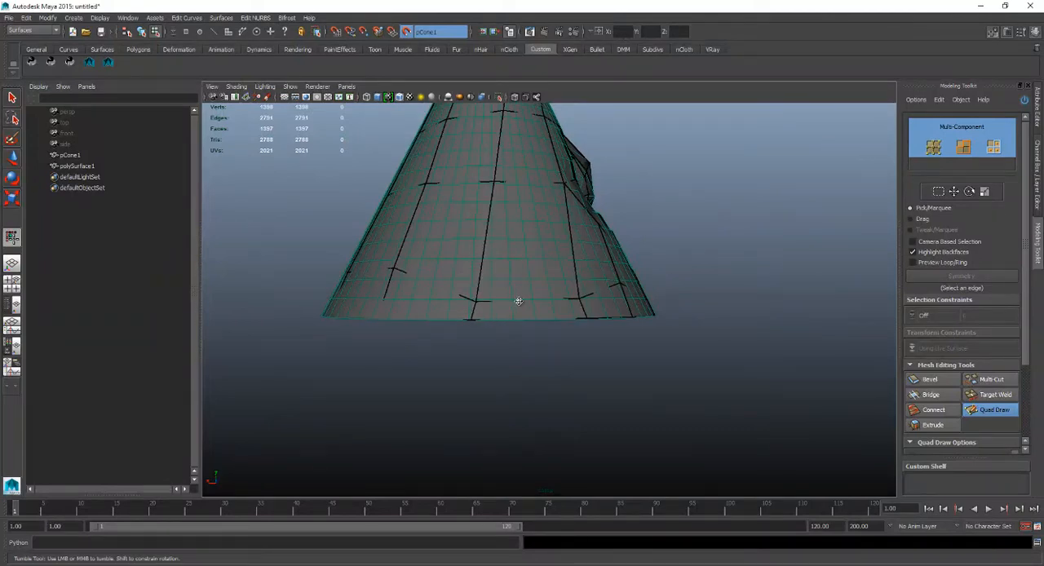
left_click_drag(409, 275, 491, 268, "alt")
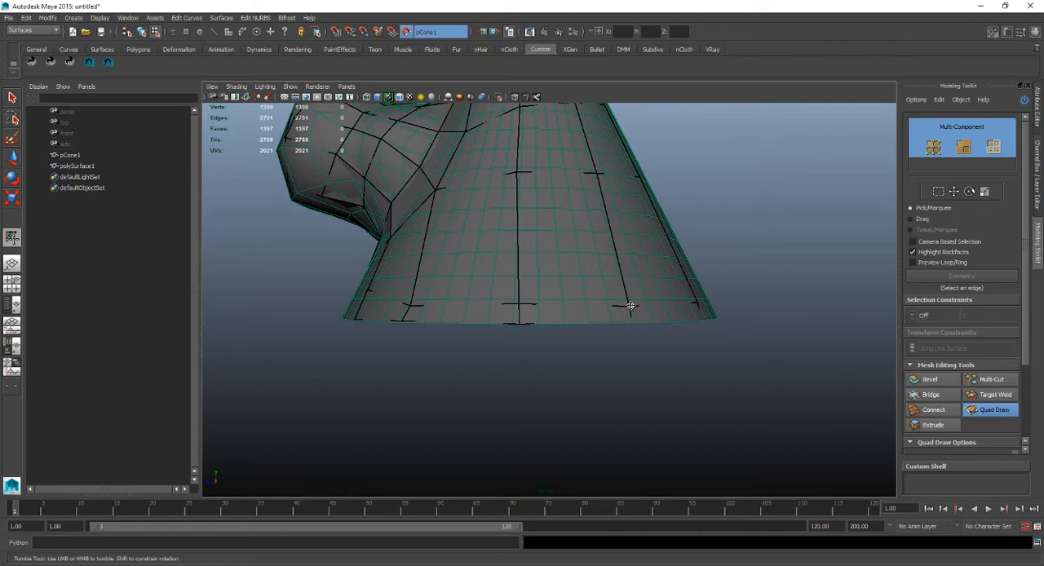
left_click_drag(629, 307, 585, 302, "alt")
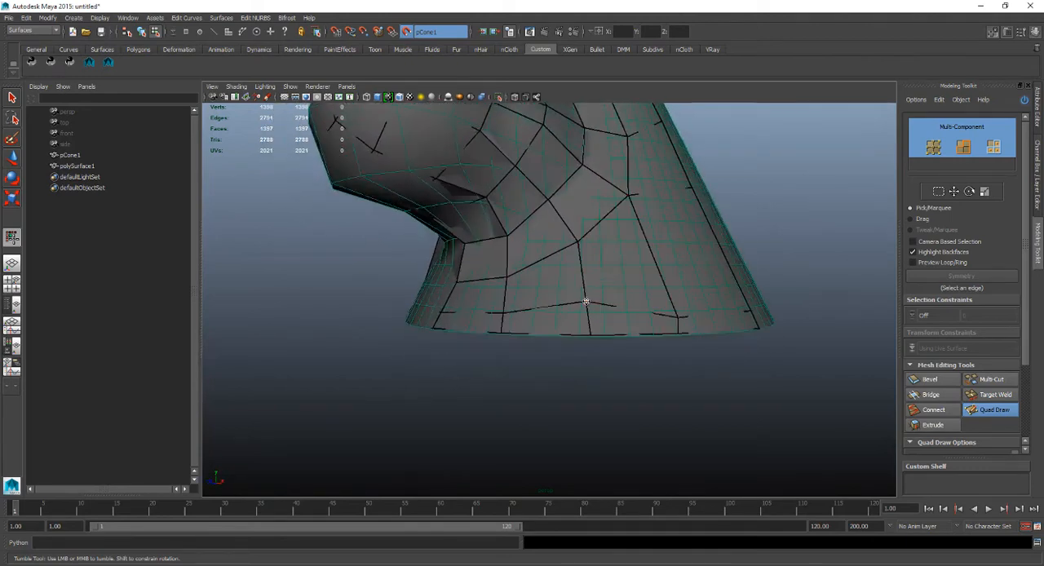
left_click(488, 323, "ctrl")
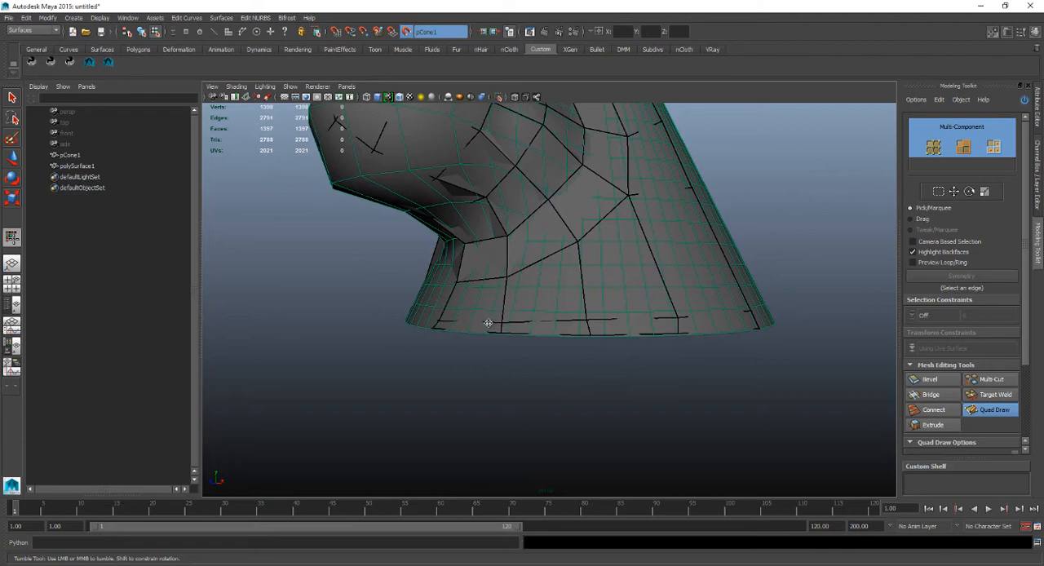
left_click_drag(485, 303, 554, 298, "alt")
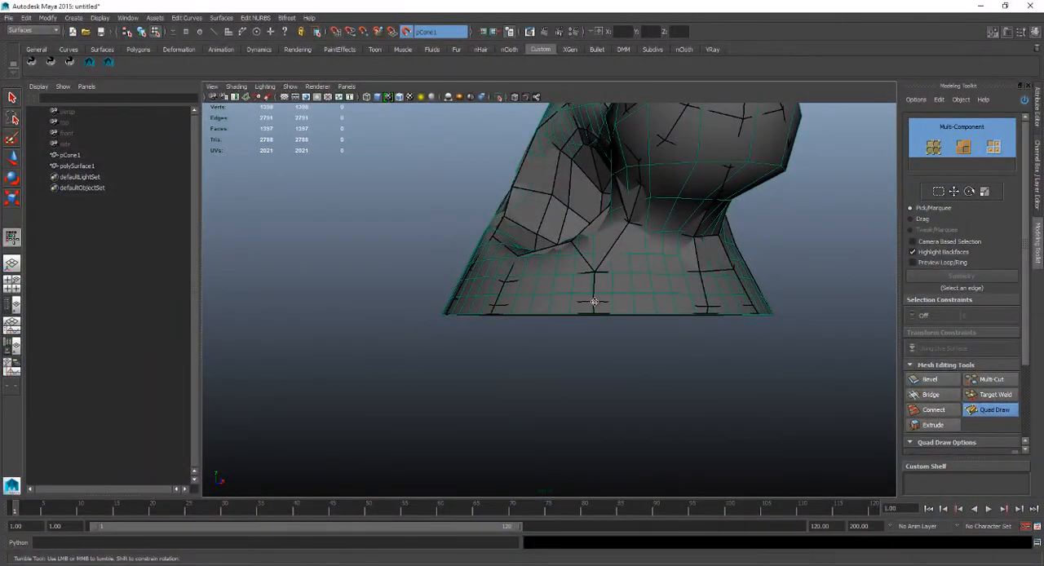
mouse_move(595, 302)
left_mouse_down("alt")
mouse_move(595, 293)
mouse_move(410, 294)
mouse_move(465, 284)
left_mouse_up("alt")
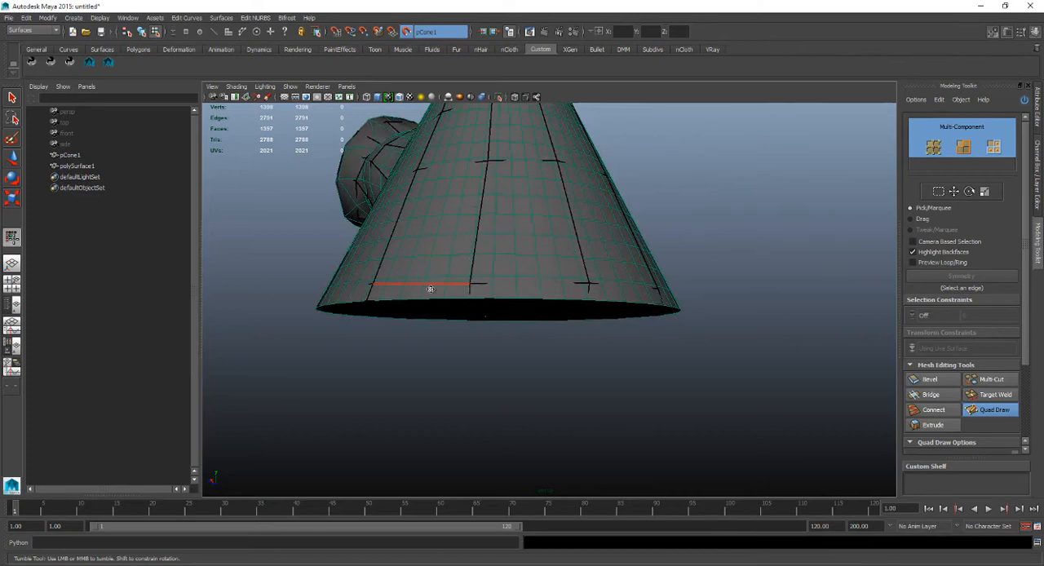
left_click_drag(376, 285, 562, 324, "alt")
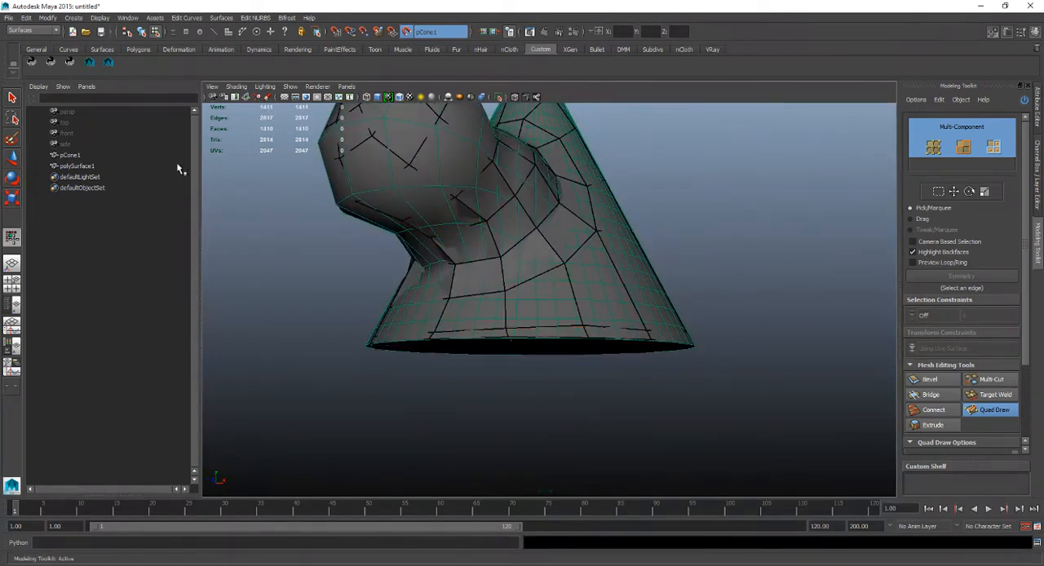
Hide pCone1 and preview polySurface1 smoothed with its control cage displayed.
left_click(71, 155)
key("ctrl+h")
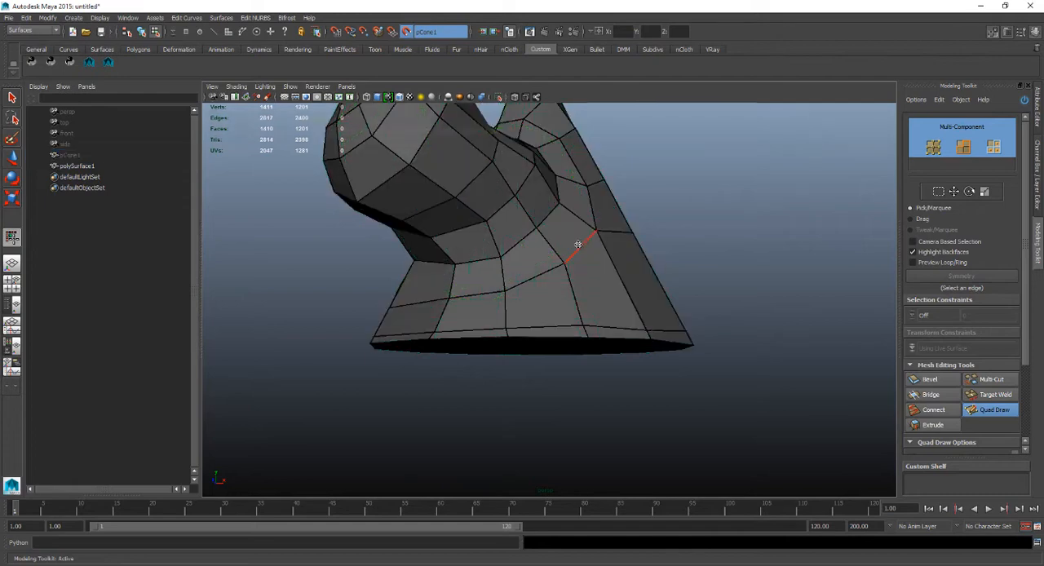
left_click_drag(570, 230, 462, 203, "alt")
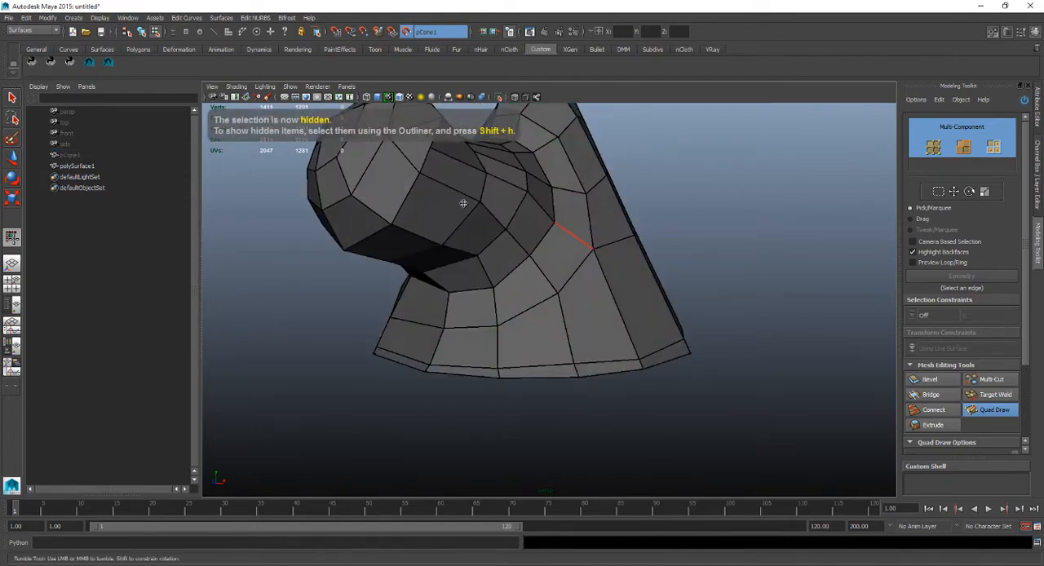
left_click(152, 166)
left_click_drag(524, 234, 559, 250, "alt")
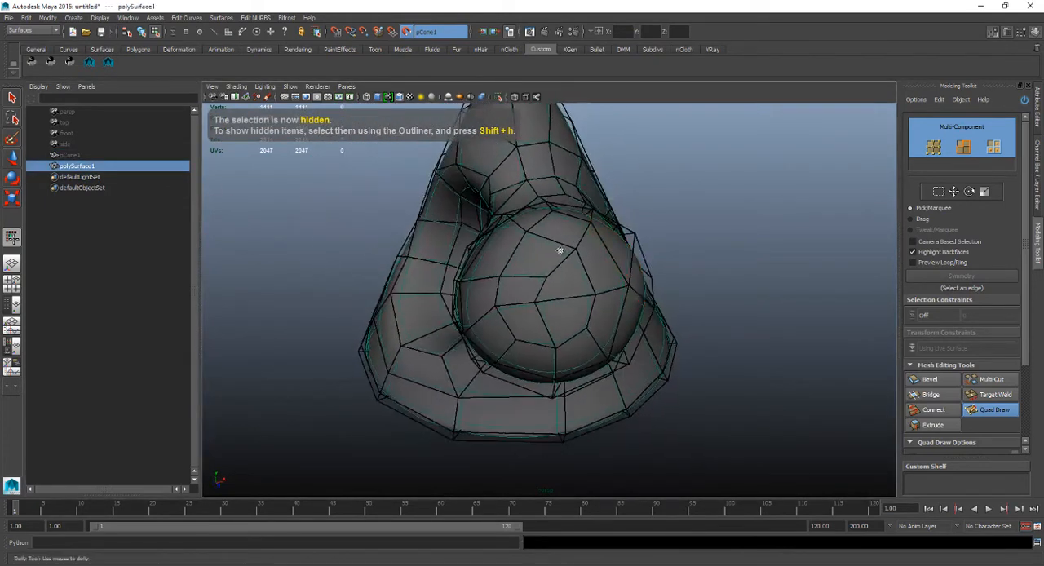
right_click_drag(559, 250, 532, 242, "alt")
left_click_drag(532, 243, 625, 227, "alt")
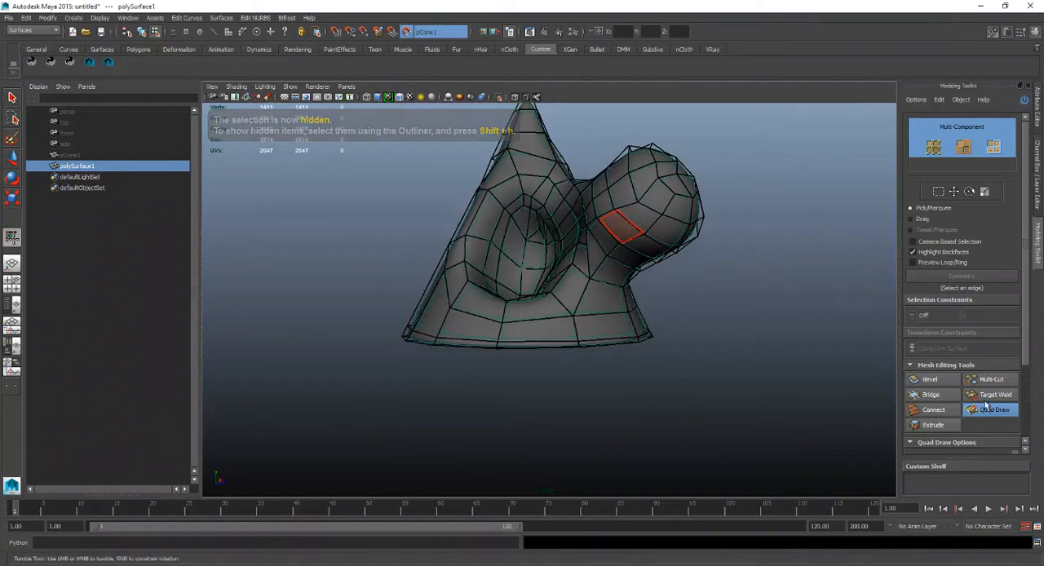
Exit Quad Draw, inspect the smoothed polySurface1, and return it to the unsmoothed display around the hollow and bulge.
left_click(972, 410)
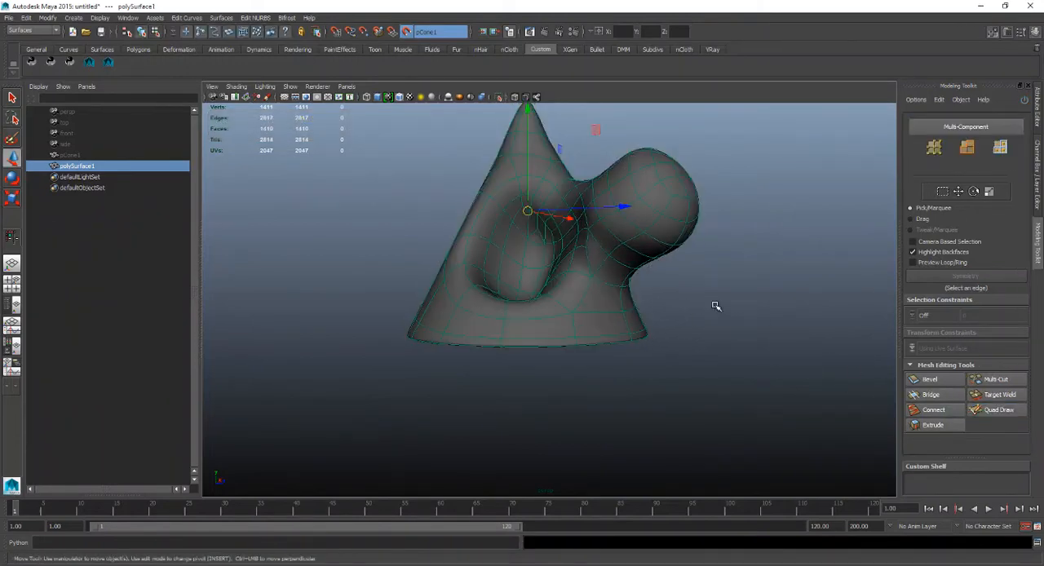
left_click_drag(715, 305, 746, 309, "alt")
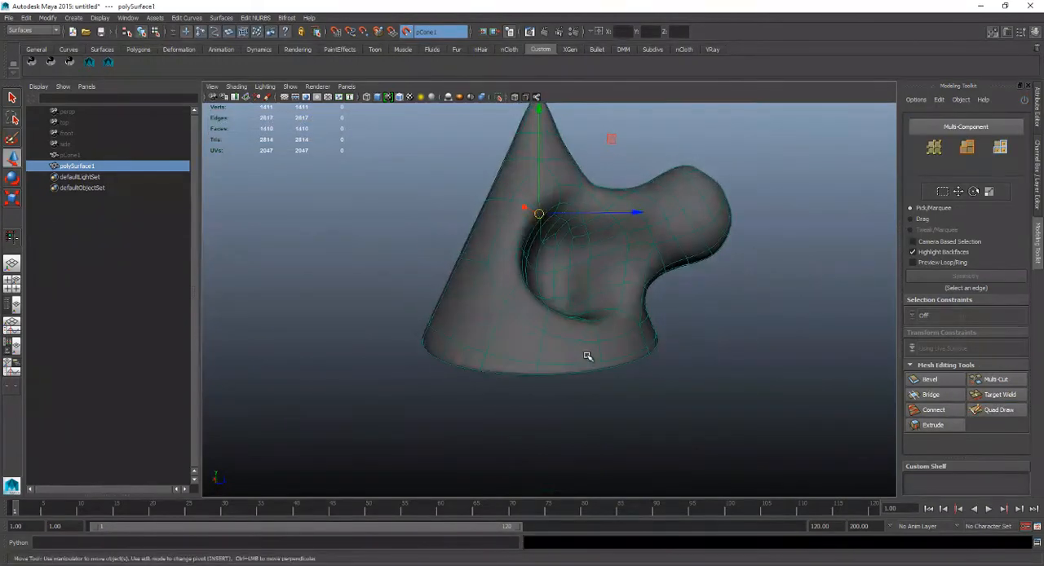
left_click_drag(553, 366, 534, 279, "alt")
key("1")
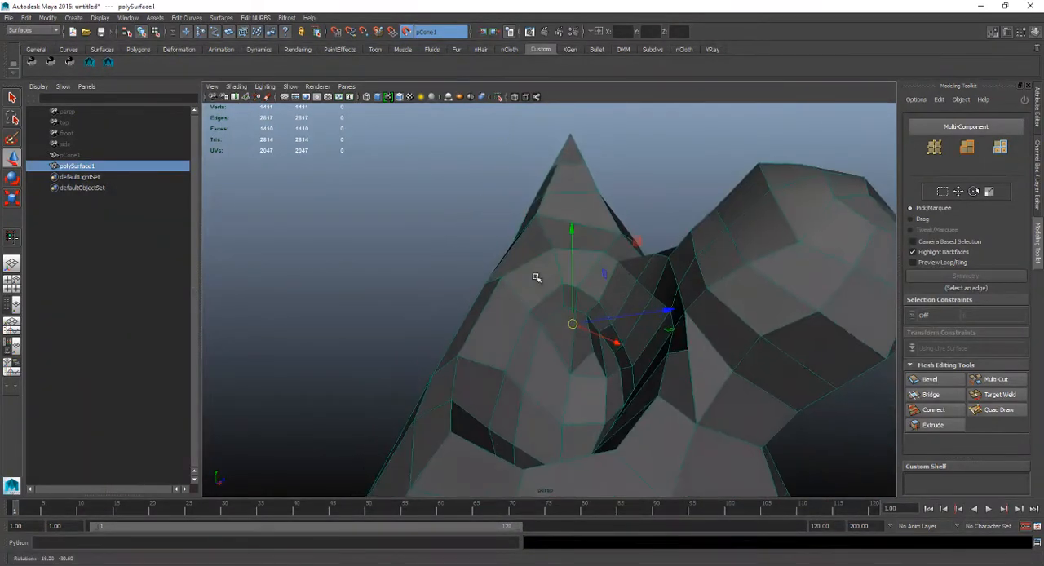
left_click_drag(620, 323, 535, 242, "alt")
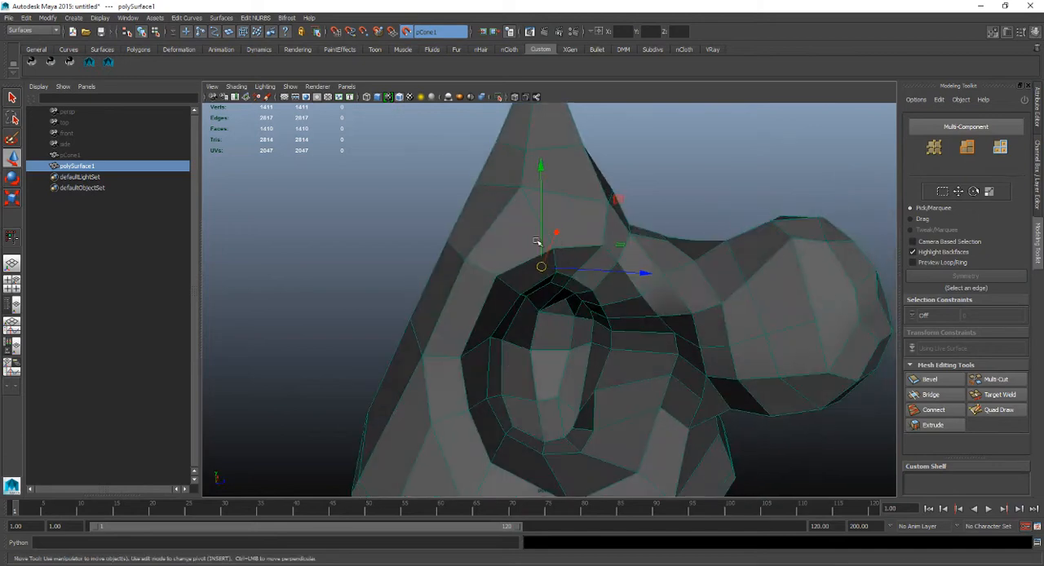
Unhide pCone1 and reselect polySurface1 for further retopology around the hollow.
left_click_drag(633, 359, 652, 317, "alt")
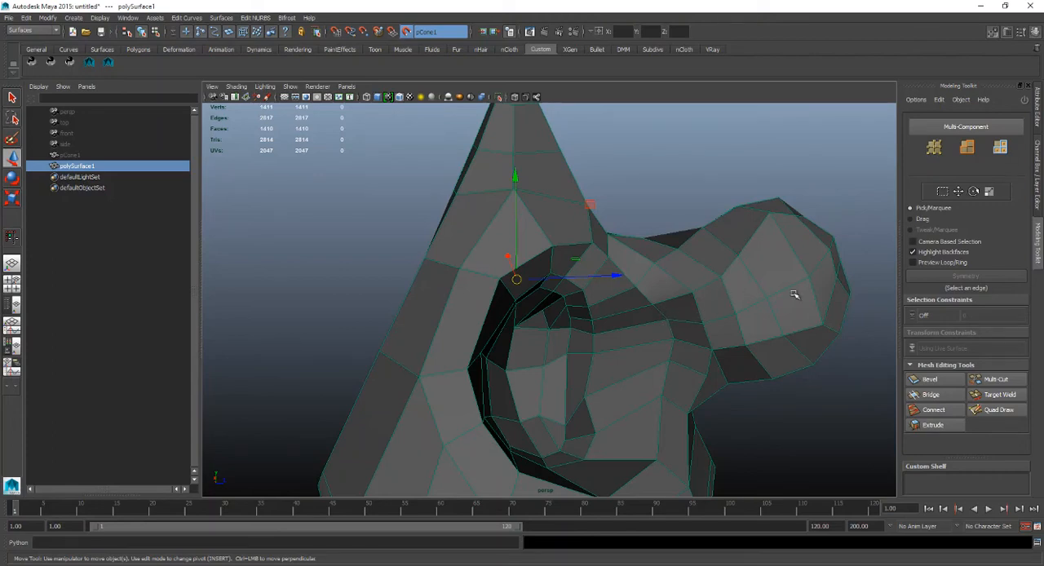
left_click_drag(748, 324, 625, 322, "alt")
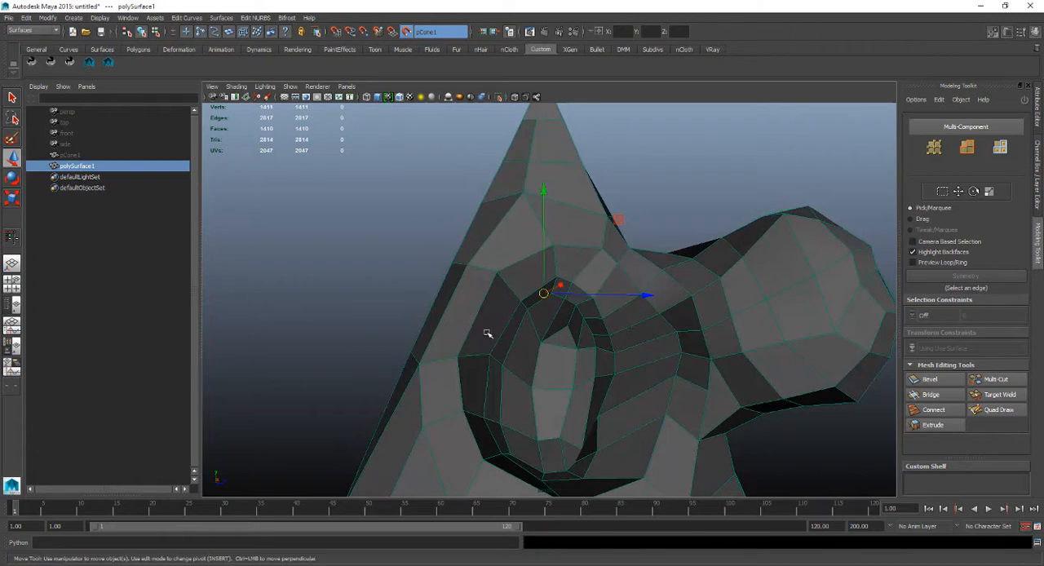
left_click_drag(487, 334, 626, 340, "alt")
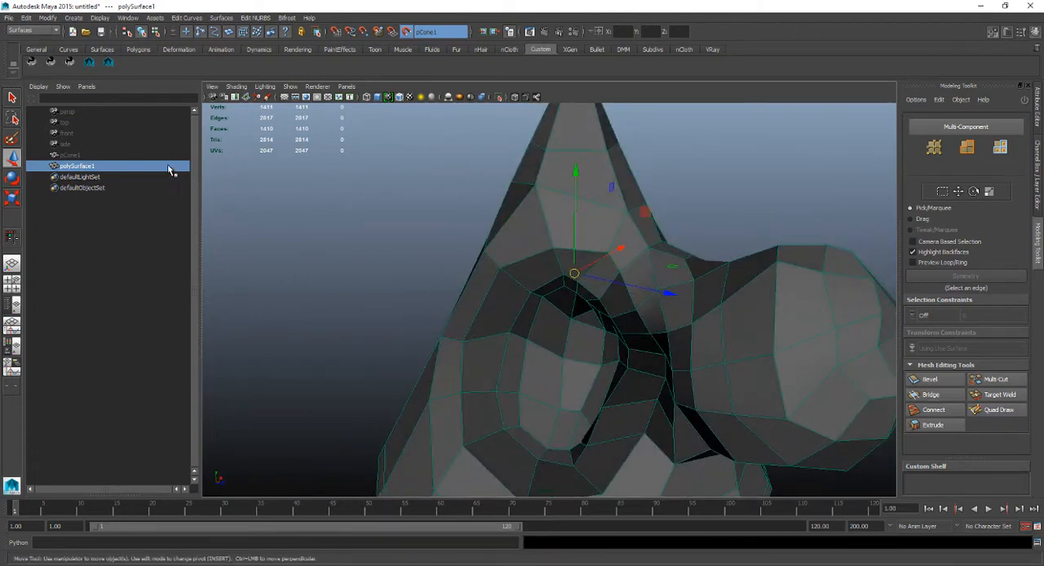
left_click(142, 157)
key("shift+h")
left_click(147, 166)
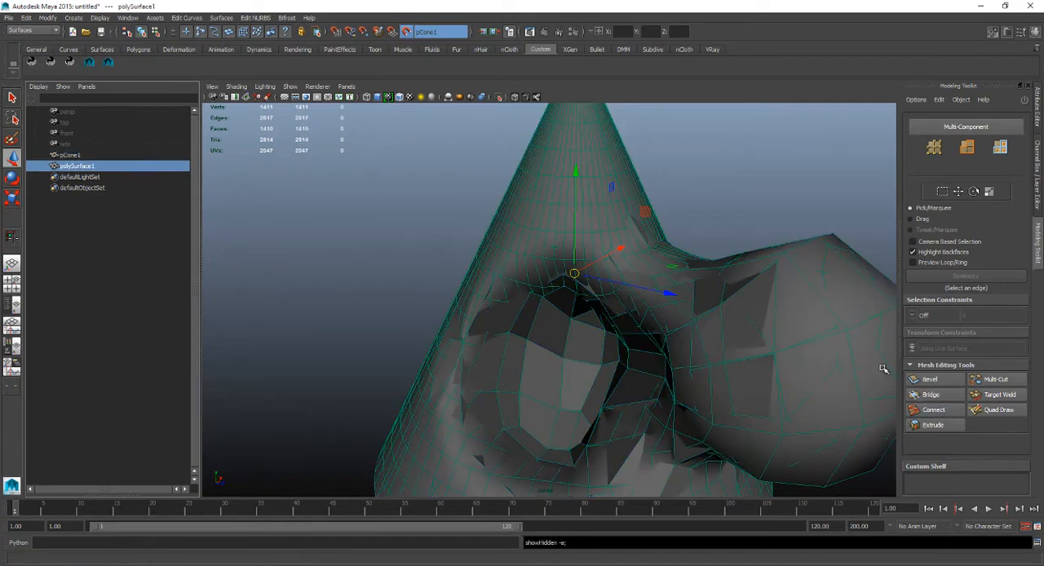
Insert an edge loop around the hollow's inner wall with Quad Draw, between the rim and the inner ring.
left_click(996, 409)
mouse_move(644, 296)
left_mouse_down("alt")
mouse_move(608, 291)
mouse_move(640, 255)
left_mouse_up("alt")
right_click_drag(572, 314, 660, 353, "alt")
middle_click_drag(621, 274, 538, 210, "alt")
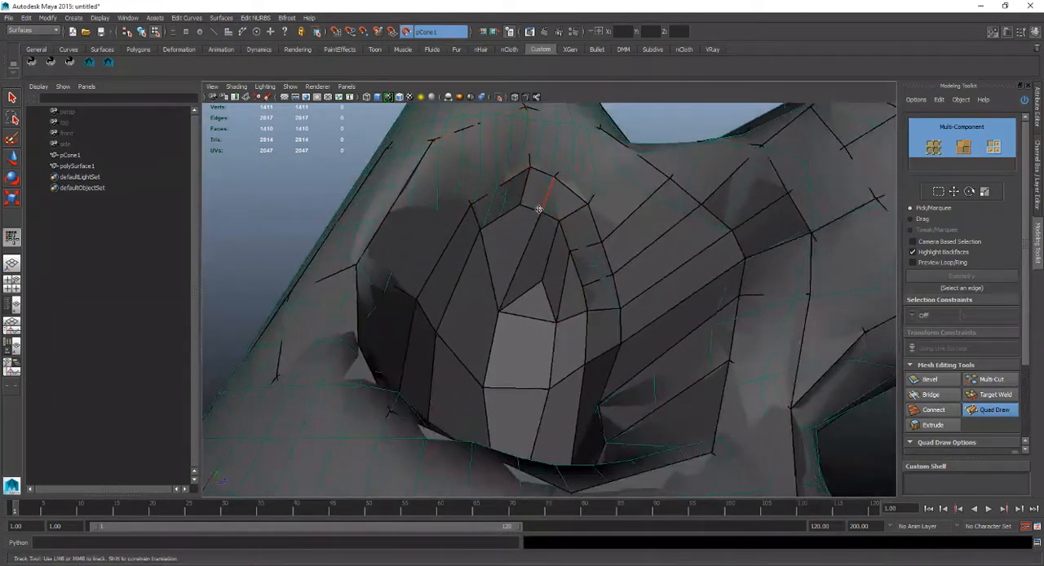
left_click_drag(538, 210, 472, 163, "alt")
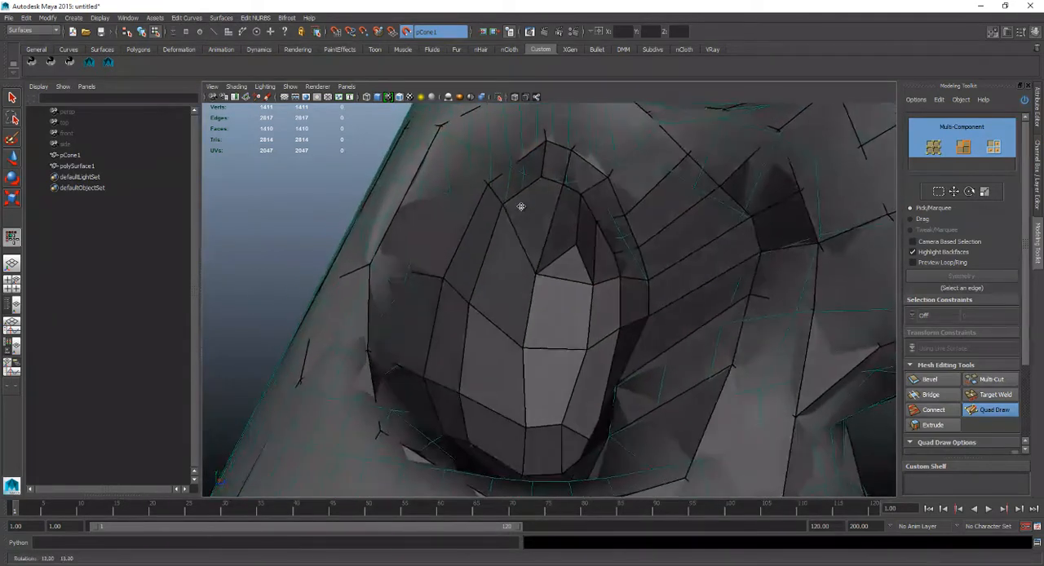
left_click(465, 151, "ctrl")
Examine the new edge loop and the surrounding quads inside the hollow from several angles.
left_click_drag(493, 198, 476, 222, "alt")
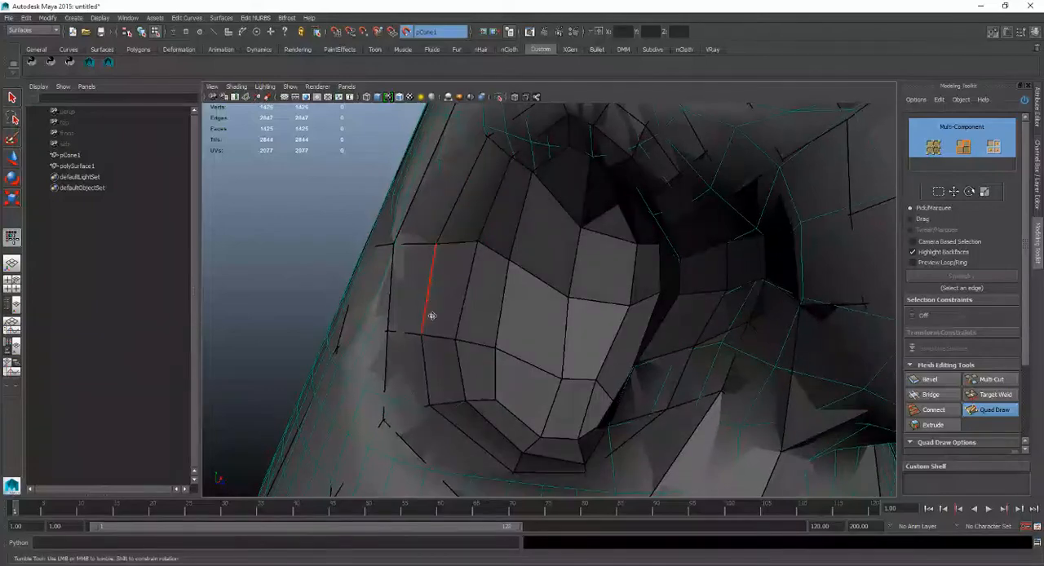
left_click_drag(461, 367, 548, 406, "alt")
left_click_drag(635, 211, 663, 231, "alt")
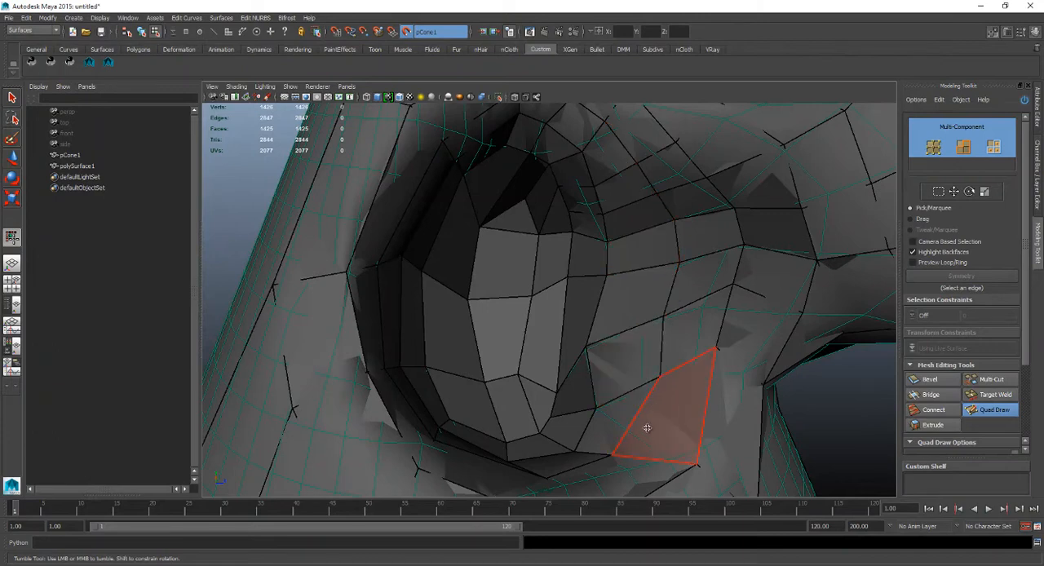
left_click_drag(647, 428, 610, 426, "alt")
left_click_drag(504, 449, 459, 446, "alt")
middle_click_drag(463, 434, 484, 344, "alt")
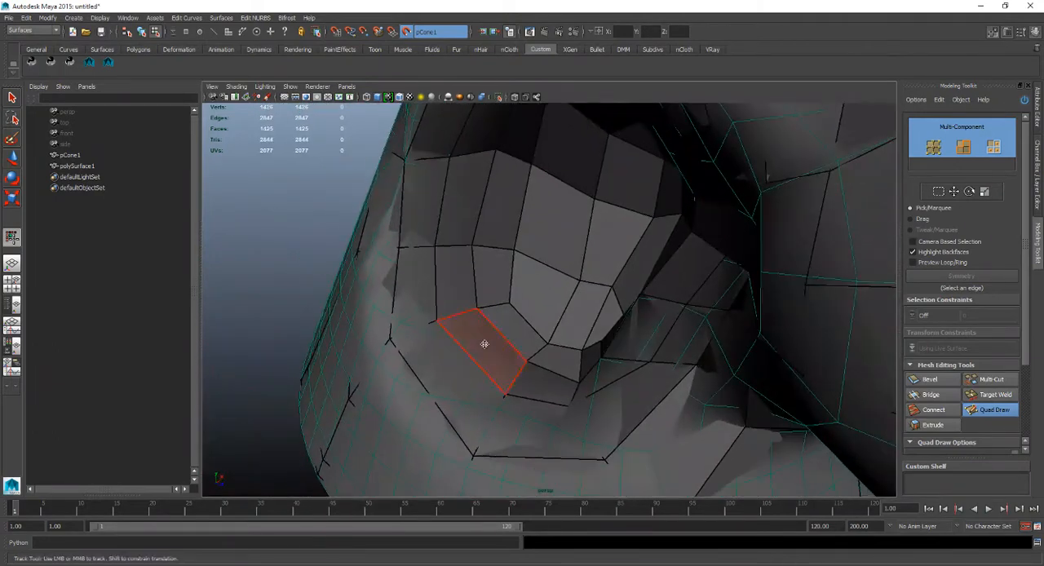
mouse_move(485, 344)
left_mouse_down("alt")
mouse_move(524, 326)
mouse_move(529, 389)
mouse_move(575, 372)
mouse_move(639, 337)
mouse_move(659, 279)
mouse_move(643, 284)
mouse_move(636, 268)
mouse_move(601, 275)
mouse_move(617, 273)
mouse_move(624, 289)
left_mouse_up("alt")
middle_click_drag(624, 289, 725, 246, "alt")
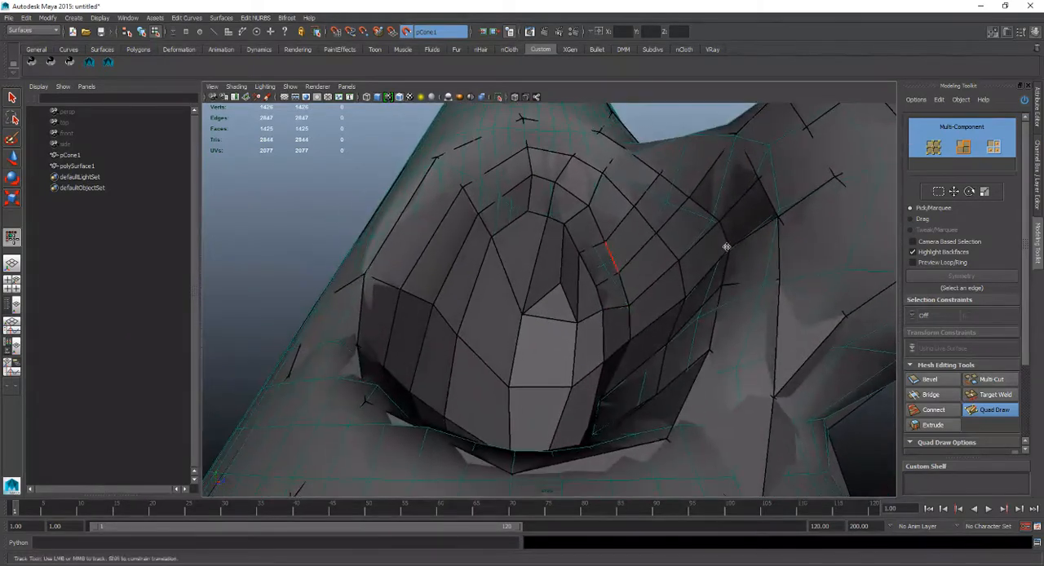
Exit Quad Draw, hide pCone1 and turn off its live-surface state.
key("w")
left_click(77, 165)
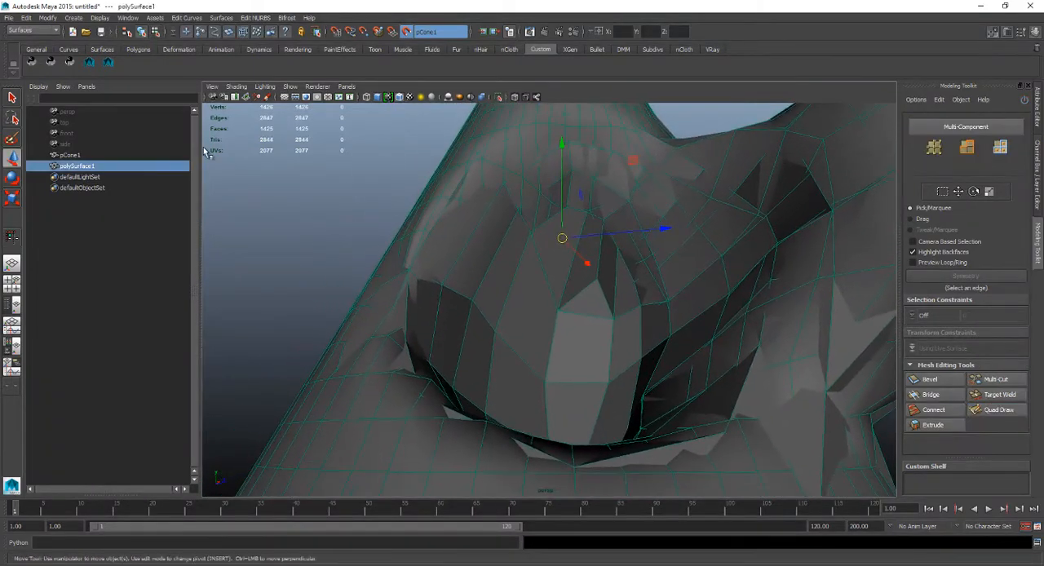
left_click(174, 155)
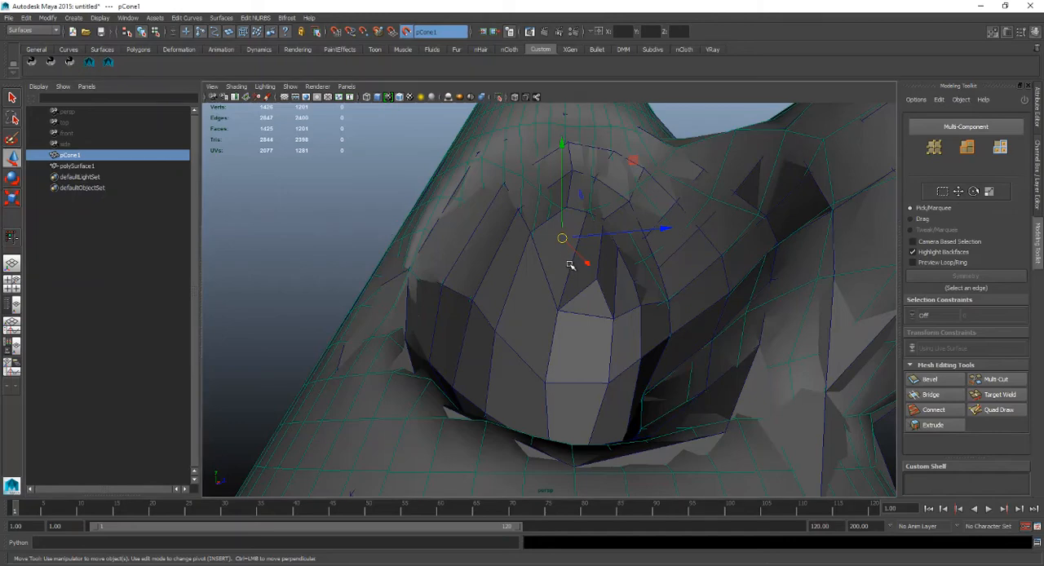
key("ctrl+h")
mouse_move(566, 263)
left_mouse_down("alt")
mouse_move(582, 282)
mouse_move(568, 251)
left_mouse_up("alt")
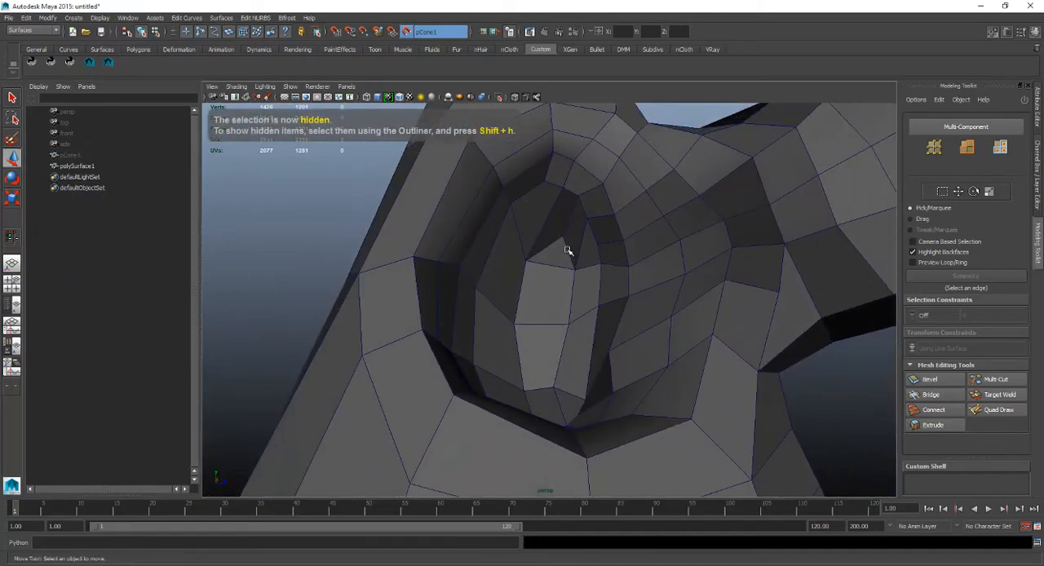
left_click(409, 31)
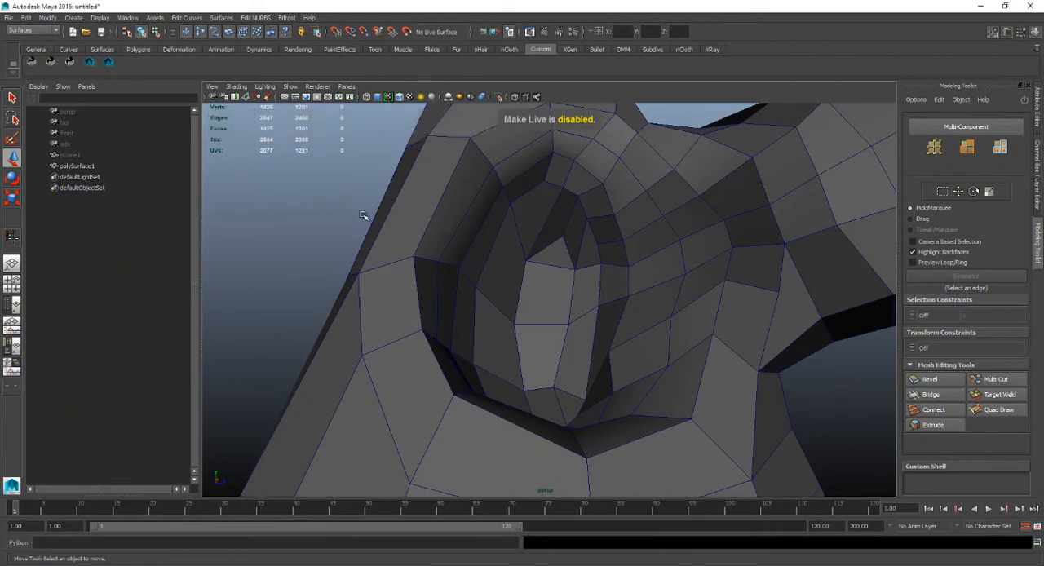
Preview polySurface1 smoothed and inspect the hollow and the whole shape with and without its wireframe.
left_click(397, 285)
scroll(458, 287, "down", 4)
mouse_move(458, 287)
left_mouse_down("alt")
mouse_move(424, 278)
mouse_move(451, 291)
left_mouse_up("alt")
key("3")
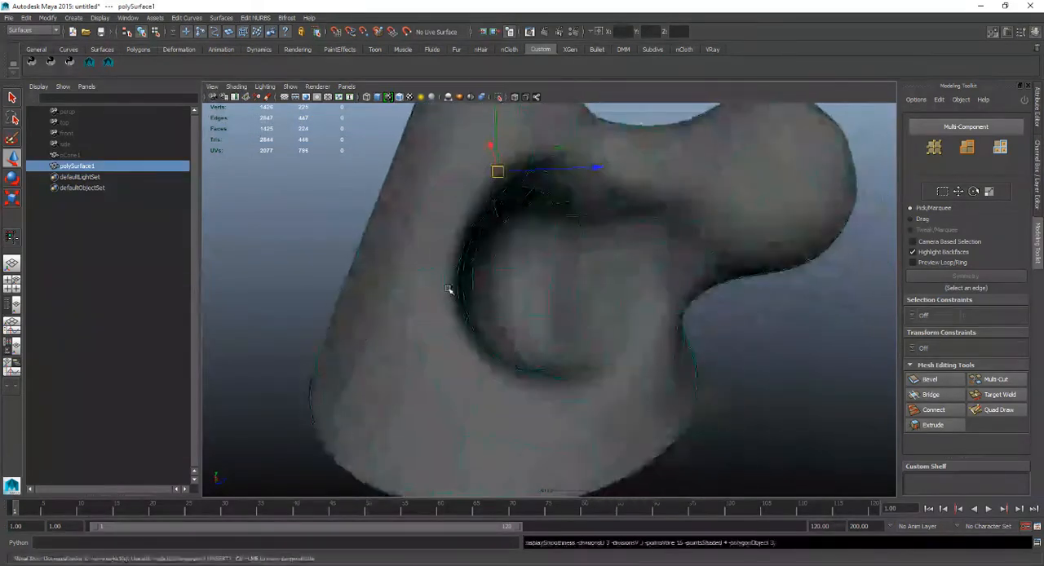
left_click(288, 236)
scroll(426, 242, "down", 1)
left_click_drag(383, 247, 433, 230, "alt")
left_click(502, 242)
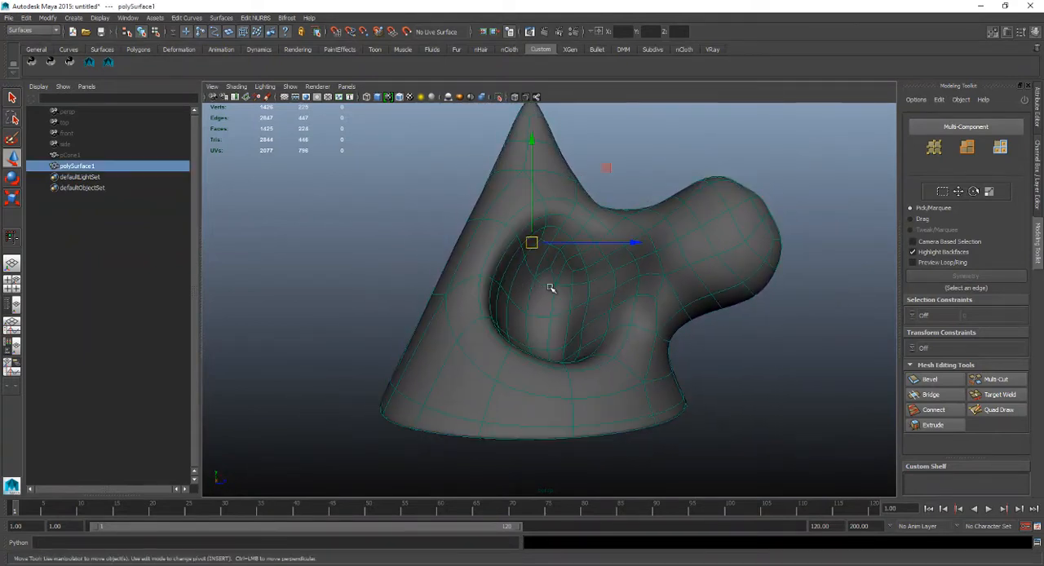
Move polySurface1 along Z to about -1.96, away from the original cone's position.
key("ctrl+a")
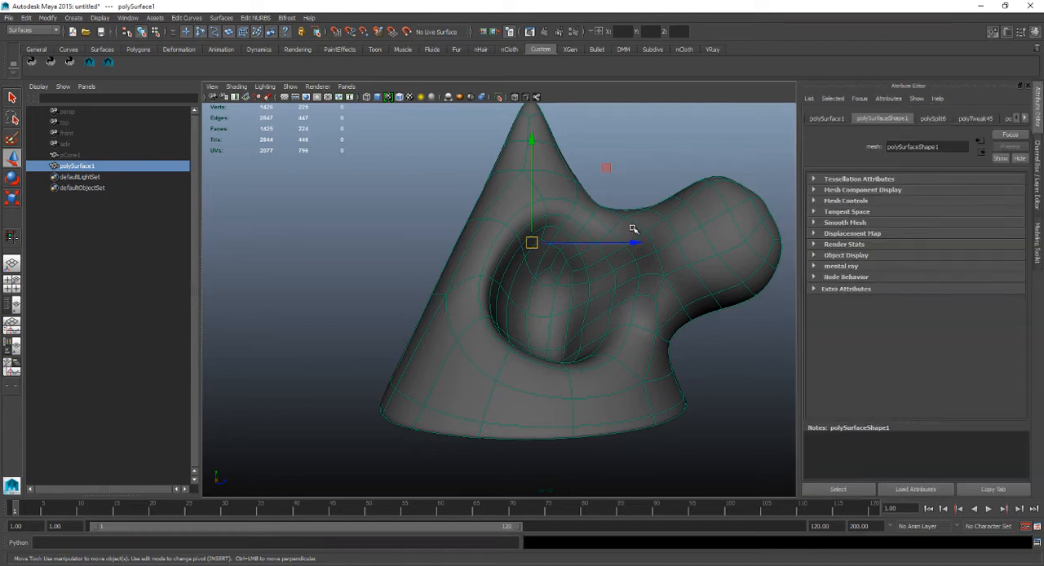
key("ctrl+a")
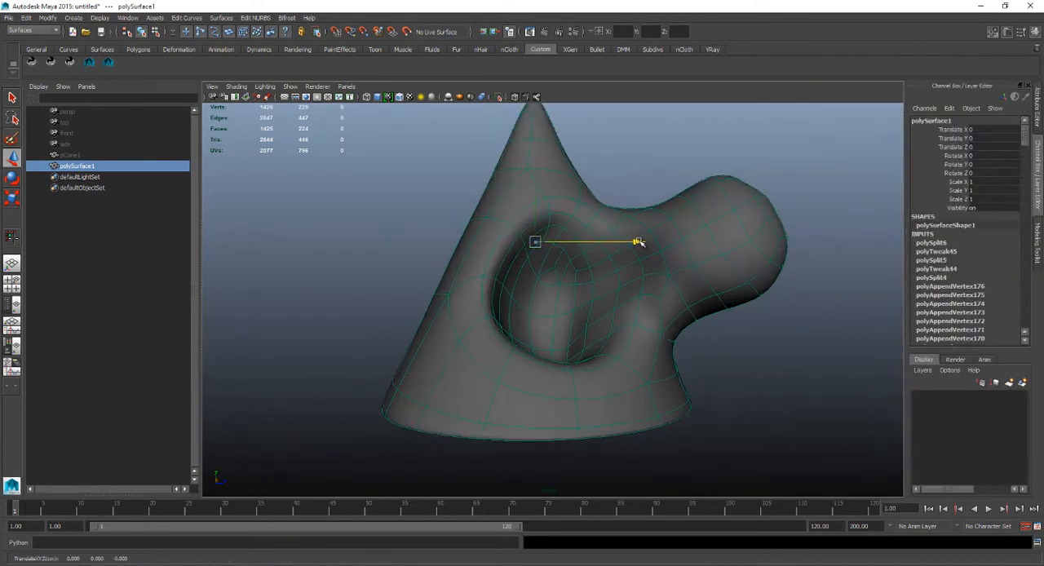
left_click_drag(640, 243, 326, 242)
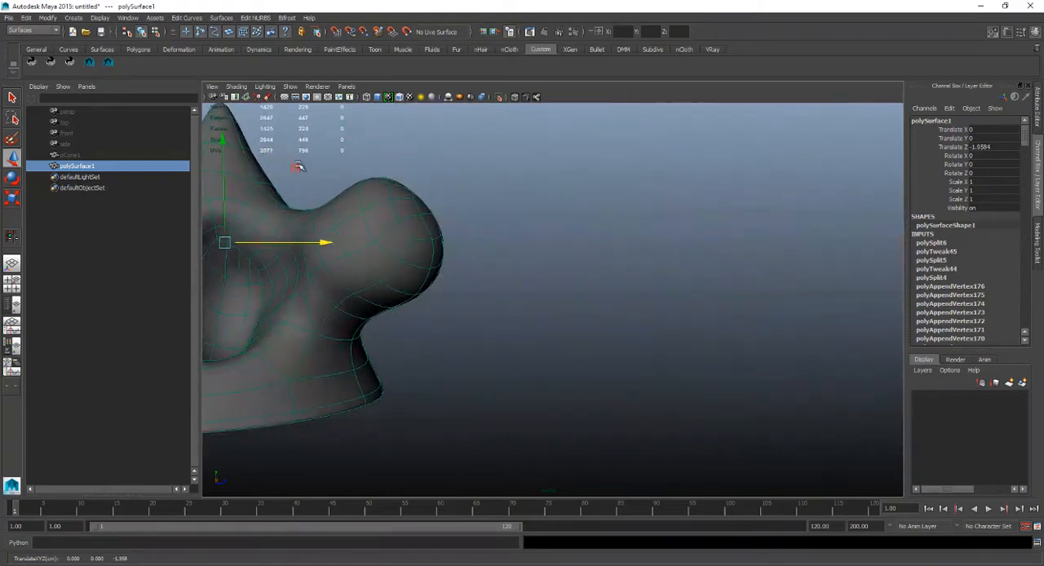
Unhide pCone1 to compare the original sculpt side by side with the retopologized mesh.
left_click(181, 155)
key("shift+h")
scroll(432, 254, "down", 2)
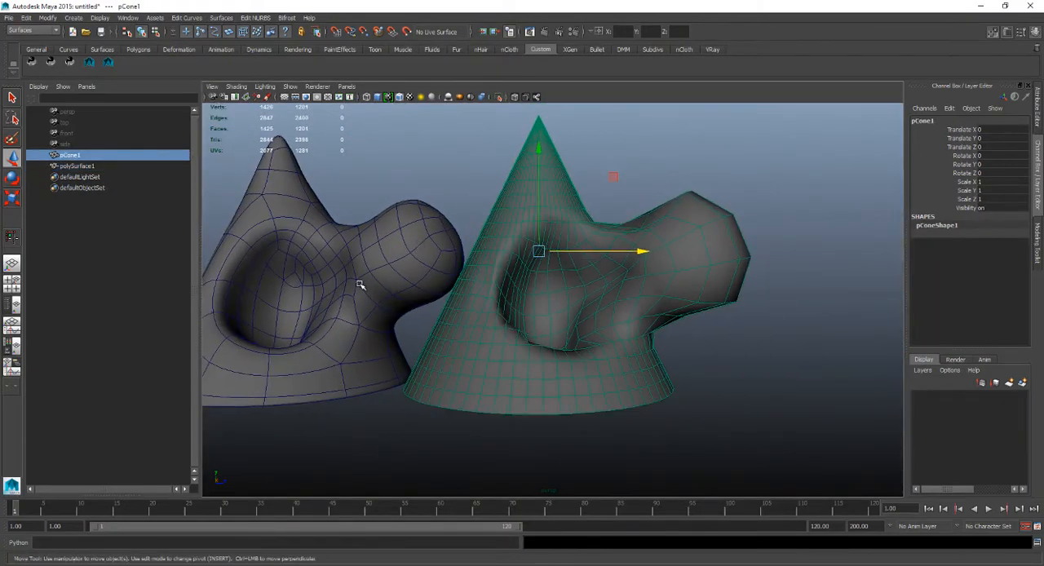
Move polySurface1 slightly further along Z, to about -2.10, beside pCone1.
left_click(379, 285)
mouse_move(381, 252)
left_mouse_down()
mouse_move(366, 251)
mouse_move(370, 329)
mouse_move(394, 280)
mouse_move(383, 265)
left_mouse_up()
scroll(344, 218, "down", 2)
middle_click_drag(366, 239, 454, 237, "alt")
scroll(445, 278, "up", 3)
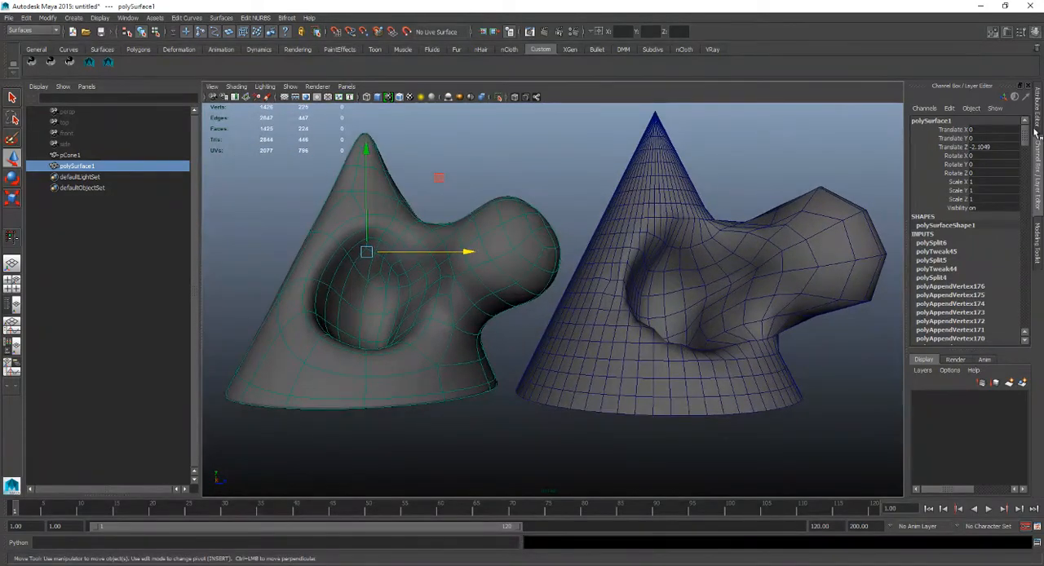
Delete the construction history of polySurface1 and compare its smoothed form with pCone1.
left_click_drag(1024, 138, 996, 176)
key("alt+shift+d")
left_click_drag(485, 278, 600, 354, "alt")
scroll(621, 301, "up", 3)
left_click_drag(621, 301, 597, 375, "alt")
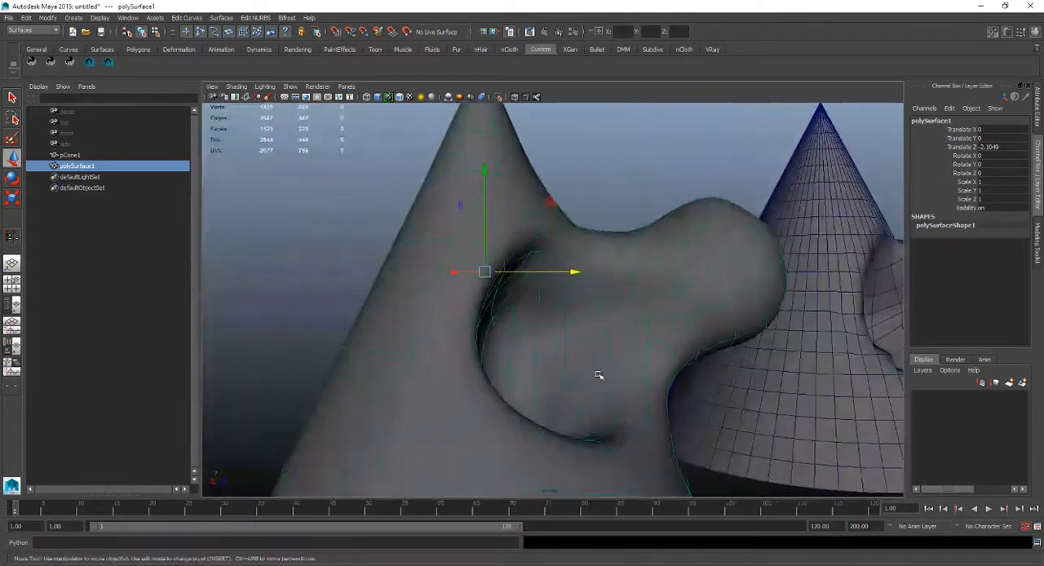
left_click_drag(445, 353, 533, 308, "alt")
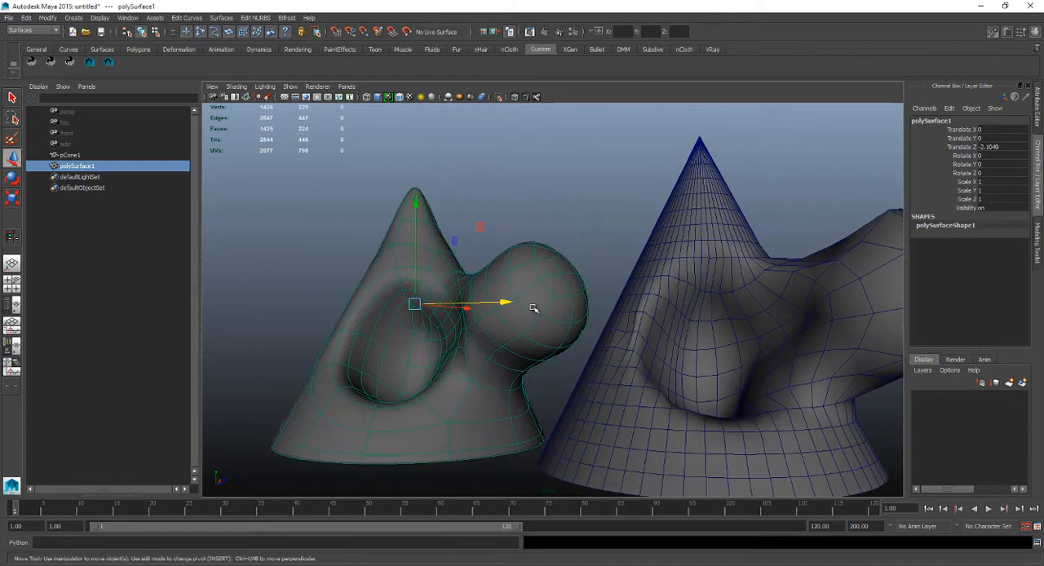
Set polySurface1's Translate Z to 0.
double_click(998, 150)
type("0")
key("Return")
Make pCone1 the live surface again.
left_click_drag(593, 259, 501, 253, "alt")
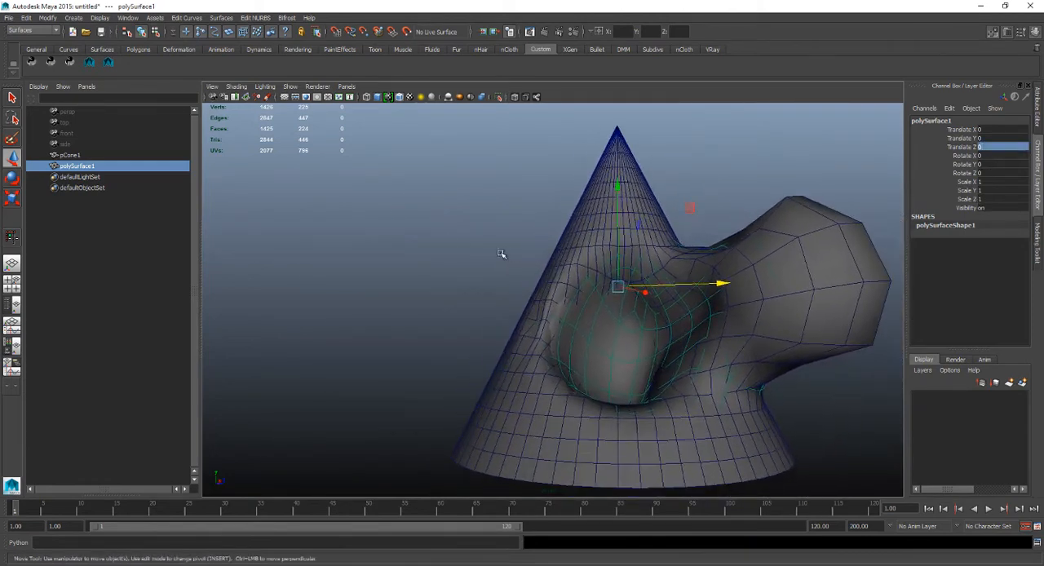
left_click(80, 155)
left_click_drag(563, 259, 589, 266, "alt")
middle_click_drag(589, 266, 521, 279, "alt")
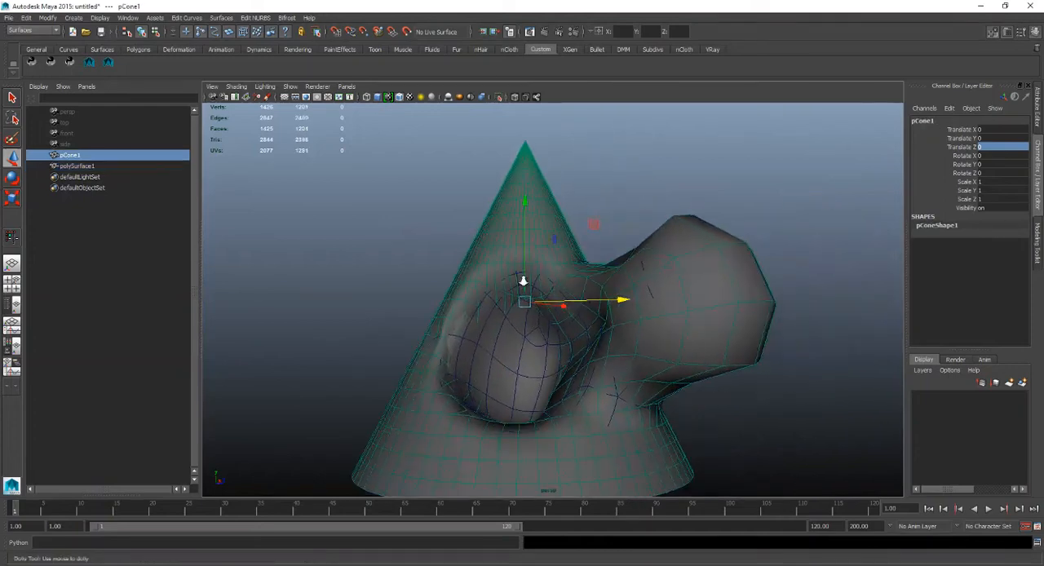
scroll(509, 271, "up", 4)
scroll(521, 252, "down", 3)
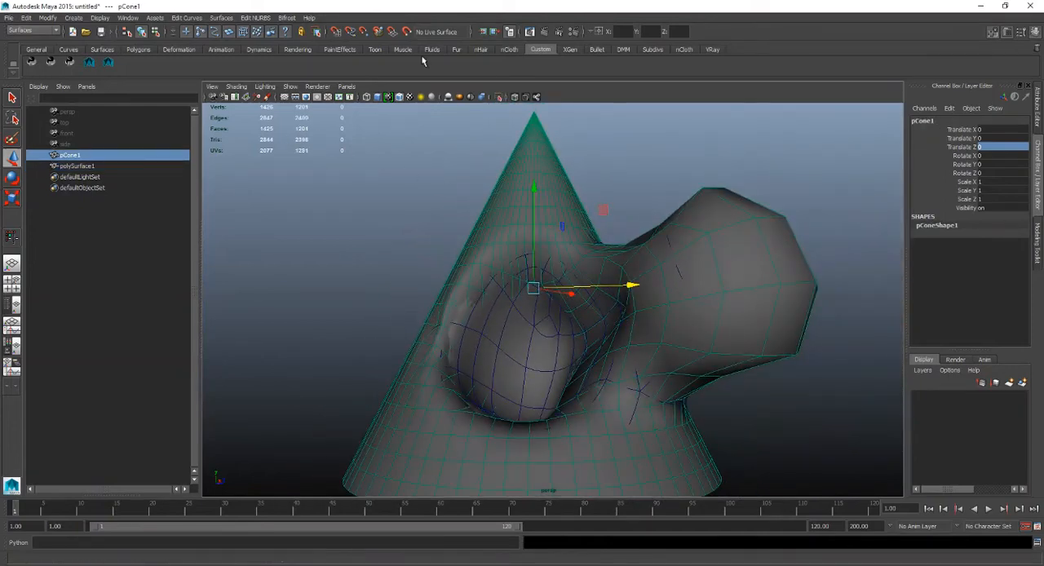
left_click(407, 31)
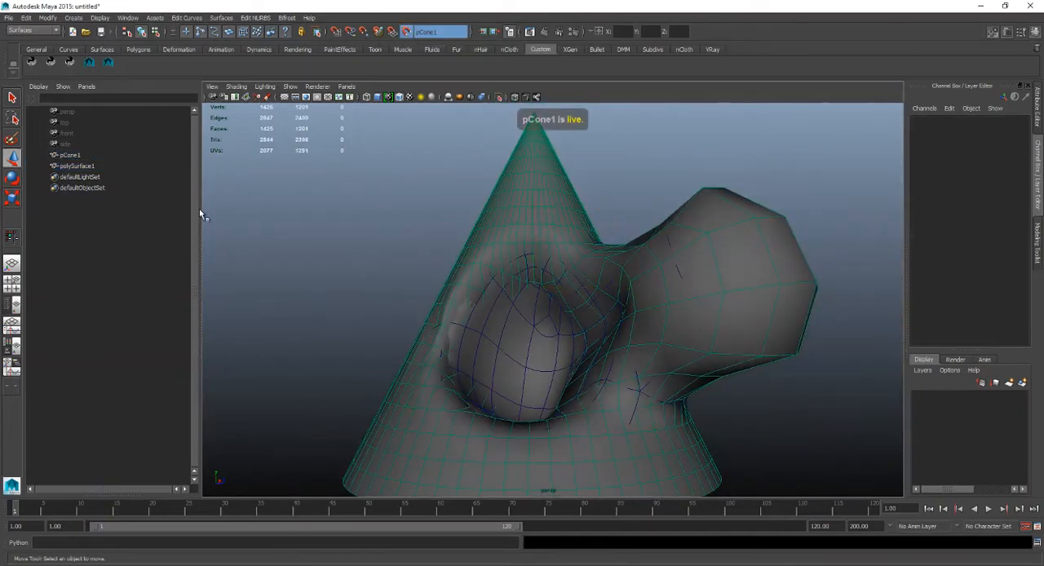
Activate Quad Draw on polySurface1 and return the mesh to its unsmoothed display.
left_click(124, 165)
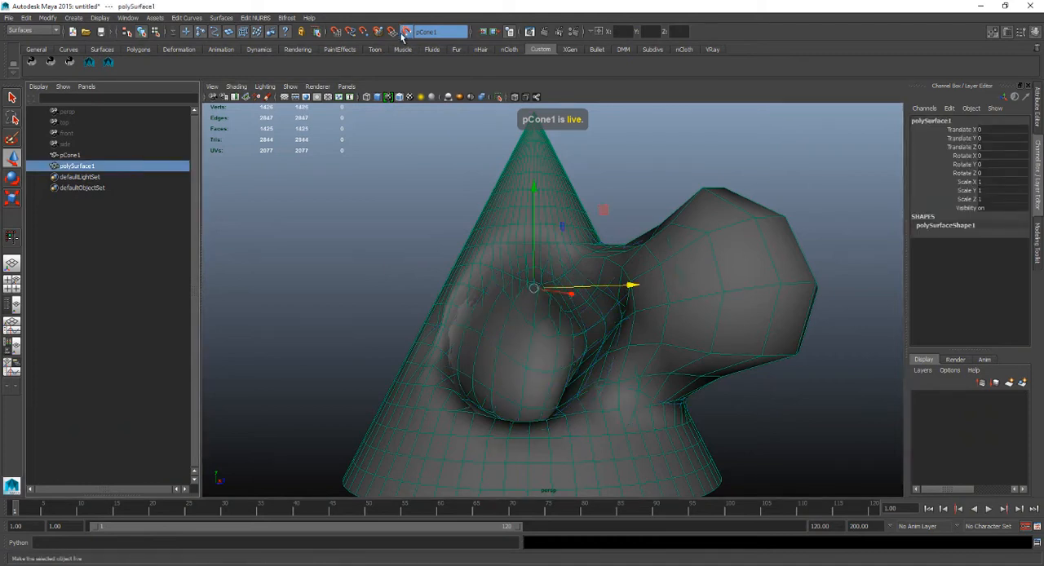
left_click(992, 32)
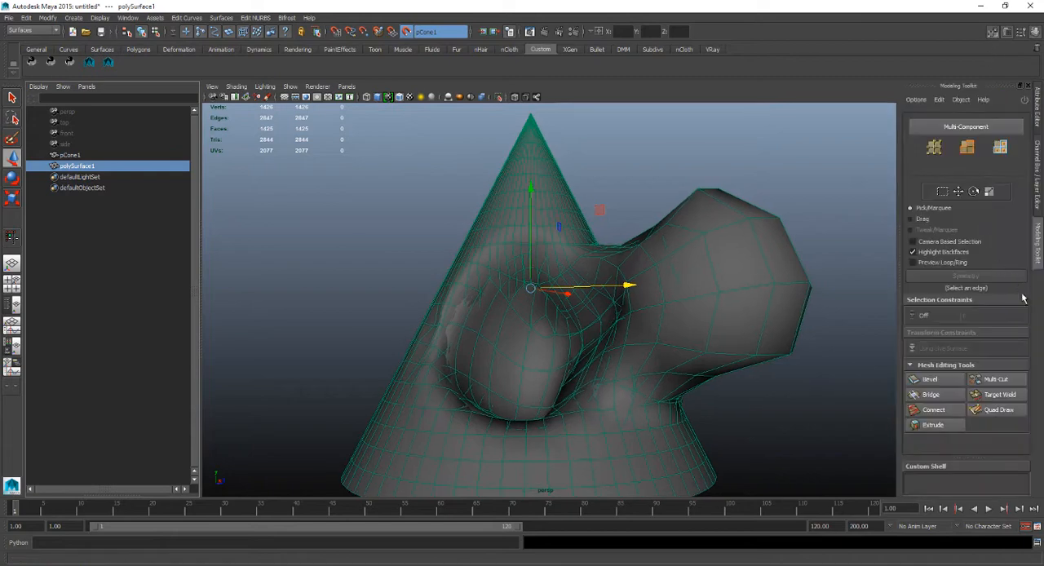
left_click(996, 406)
mouse_move(664, 233)
left_mouse_down("alt")
mouse_move(682, 256)
mouse_move(689, 246)
left_mouse_up("alt")
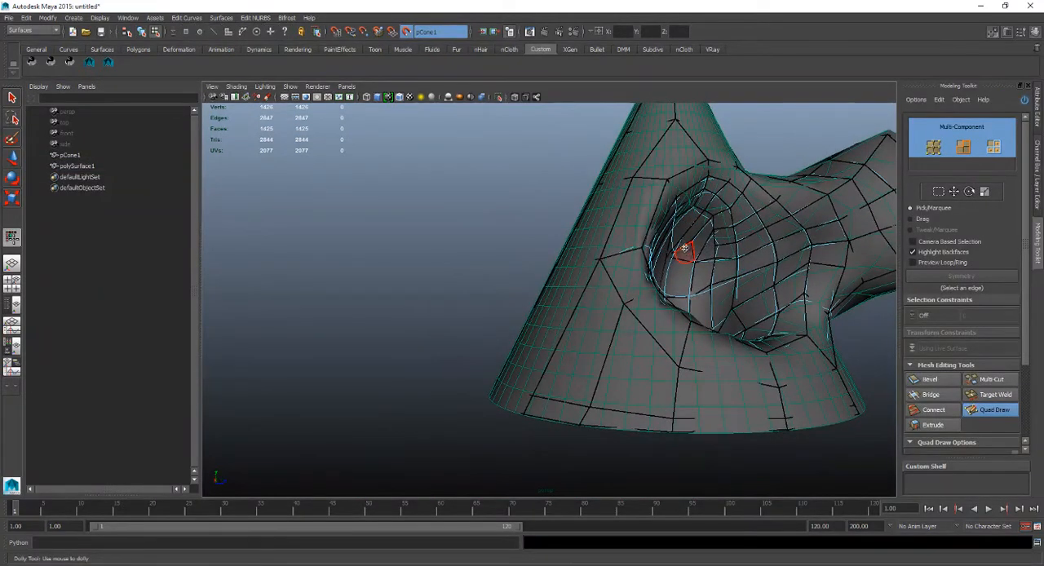
key("1")
Examine the unsmoothed retopology over pCone1, from the hollow and bulge around to the cone's plain back.
left_click_drag(685, 243, 626, 221, "alt")
middle_click_drag(626, 221, 607, 218, "alt")
right_click_drag(608, 219, 640, 247, "alt")
left_click_drag(626, 238, 673, 278, "alt")
right_click_drag(673, 278, 568, 263, "alt")
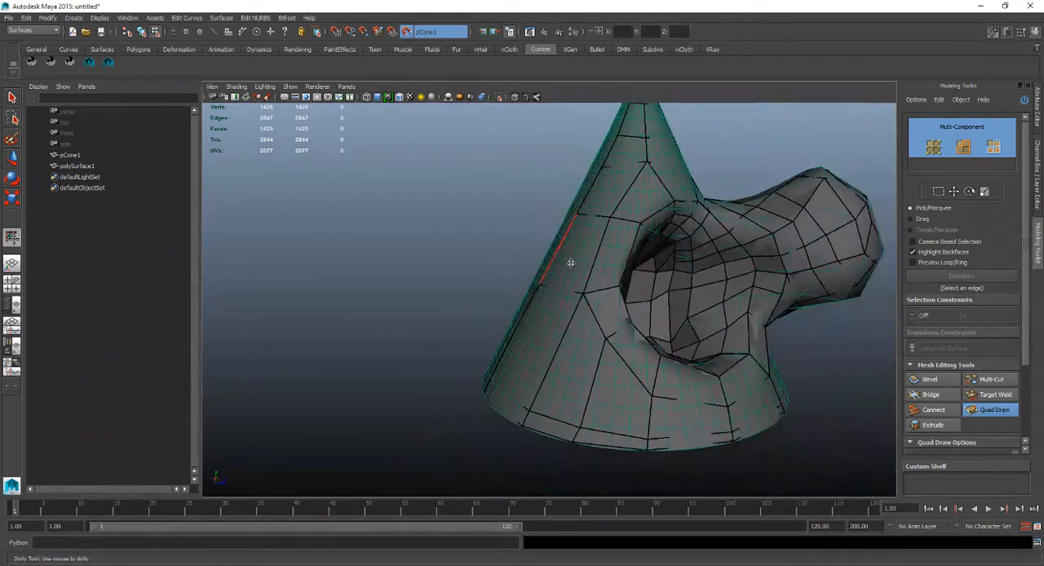
left_click_drag(568, 264, 625, 269, "alt")
middle_click_drag(620, 119, 593, 177, "alt")
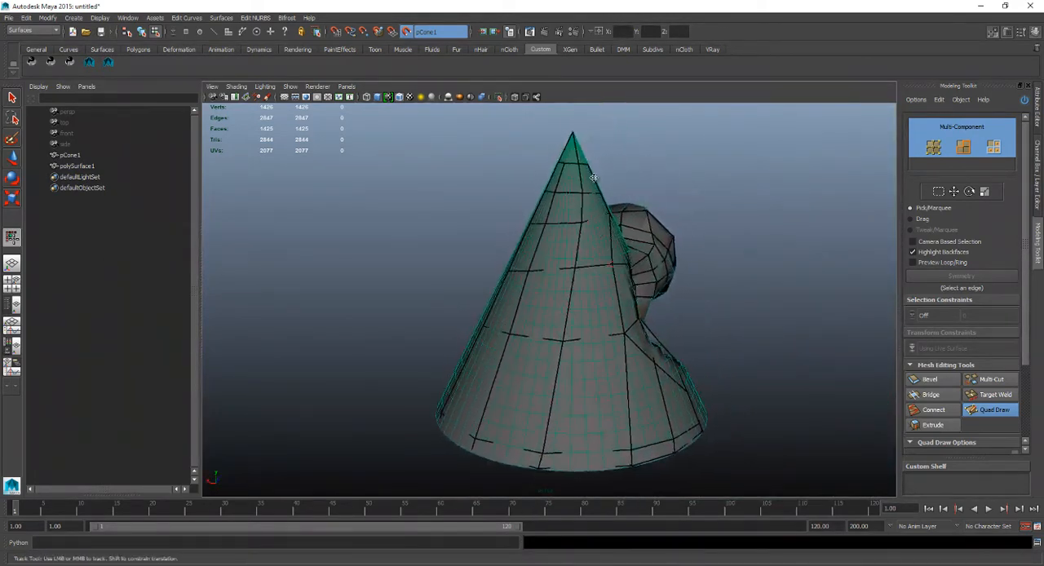
mouse_move(549, 327)
left_mouse_down("alt")
mouse_move(551, 296)
mouse_move(533, 299)
mouse_move(661, 298)
mouse_move(584, 303)
mouse_move(628, 296)
left_mouse_up("alt")
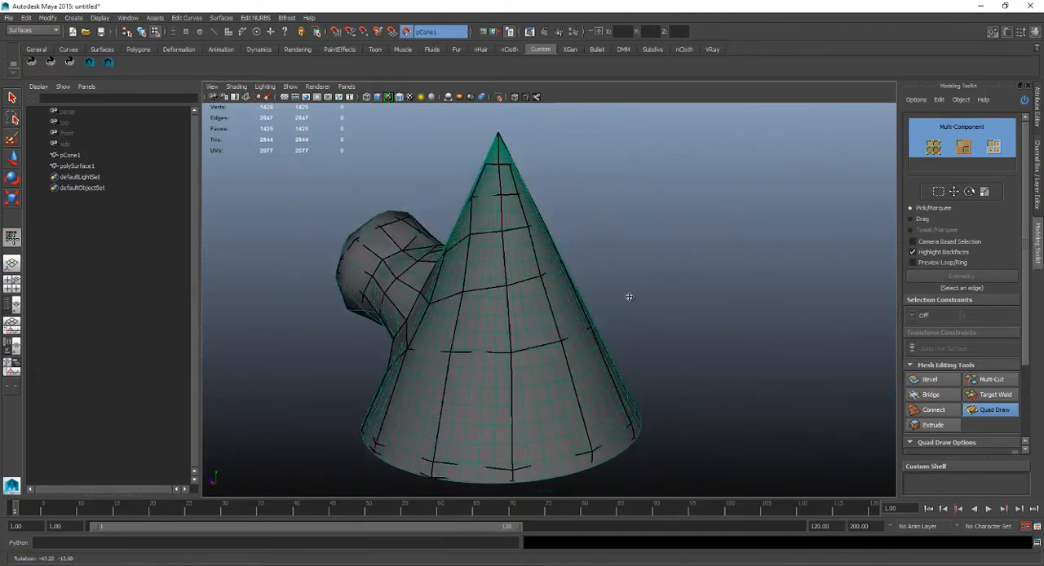
Try tweaking the mesh on the cone's plain back with Quad Draw, and undo the last tweak.
mouse_move(497, 319)
left_mouse_down("alt")
mouse_move(454, 302)
mouse_move(489, 308)
mouse_move(518, 213)
left_mouse_up("alt")
mouse_move(524, 315)
left_mouse_down("alt")
mouse_move(566, 309)
mouse_move(500, 269)
left_mouse_up("alt")
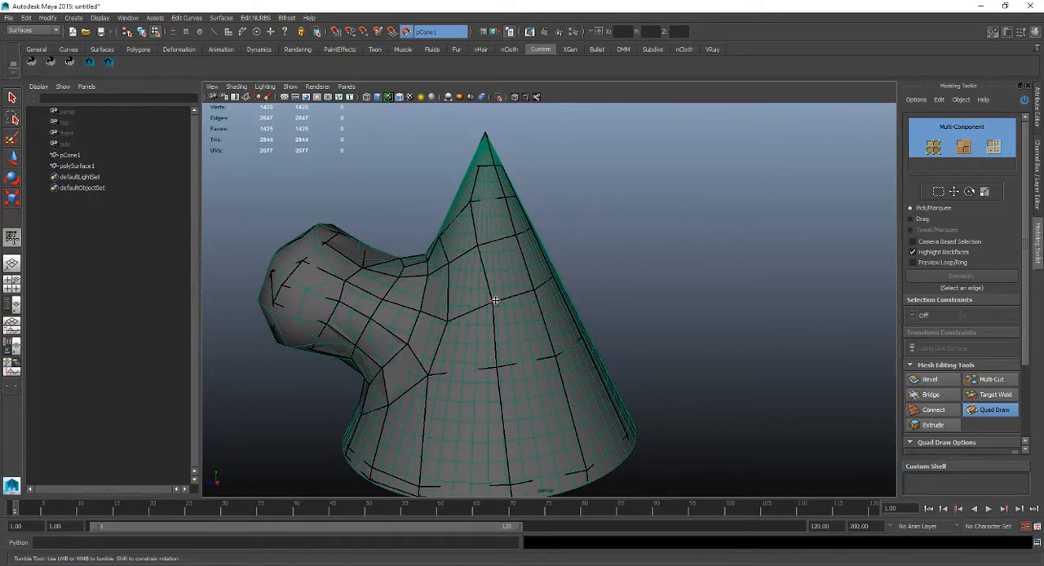
key("ctrl+z")
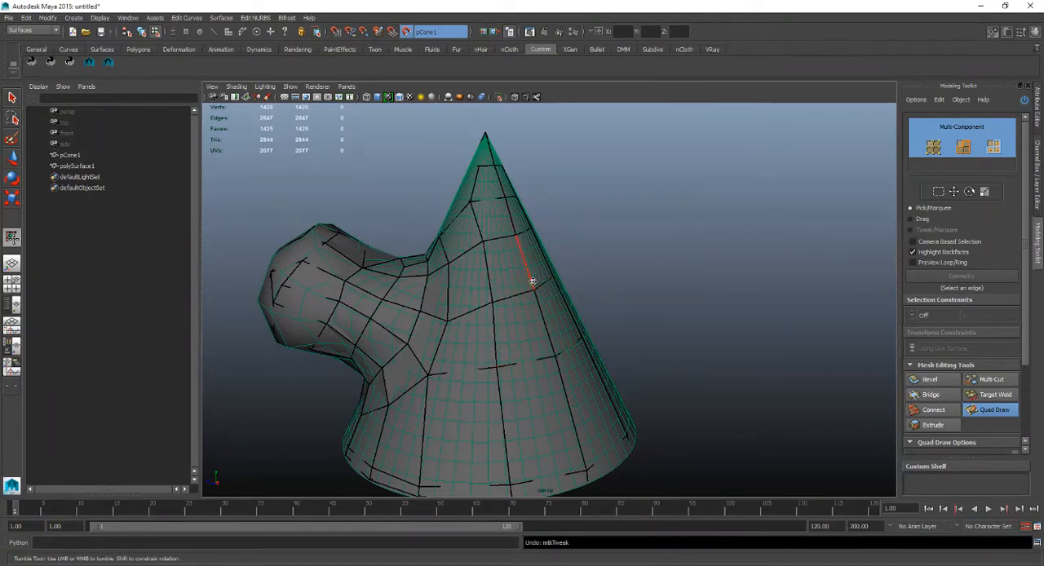
Relax the faces on the upper part of the cone's plain back with Quad Draw's relax brush.
left_click_drag(532, 282, 490, 282, "alt")
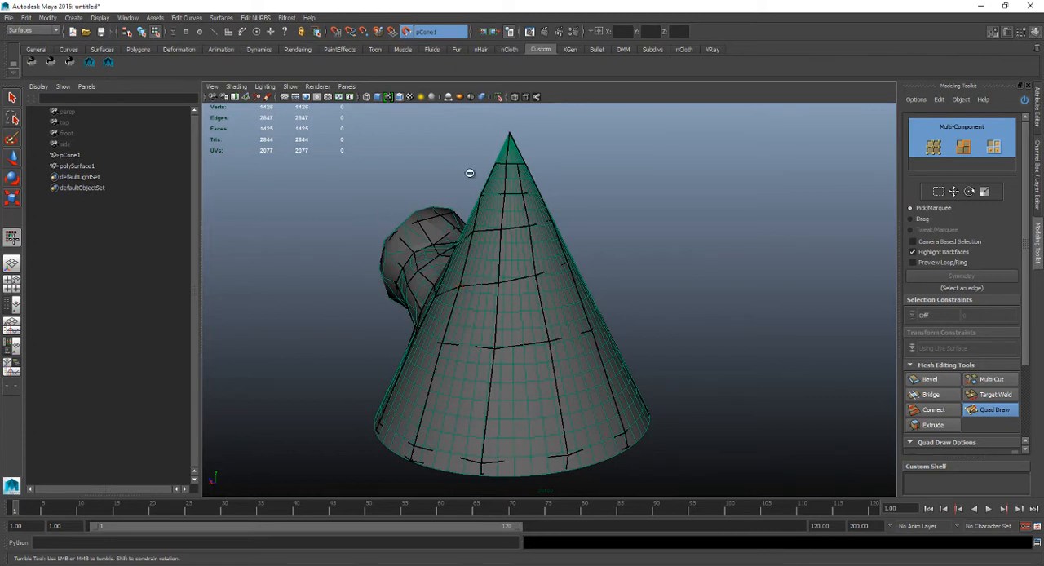
right_click_drag(512, 250, 519, 271, "alt")
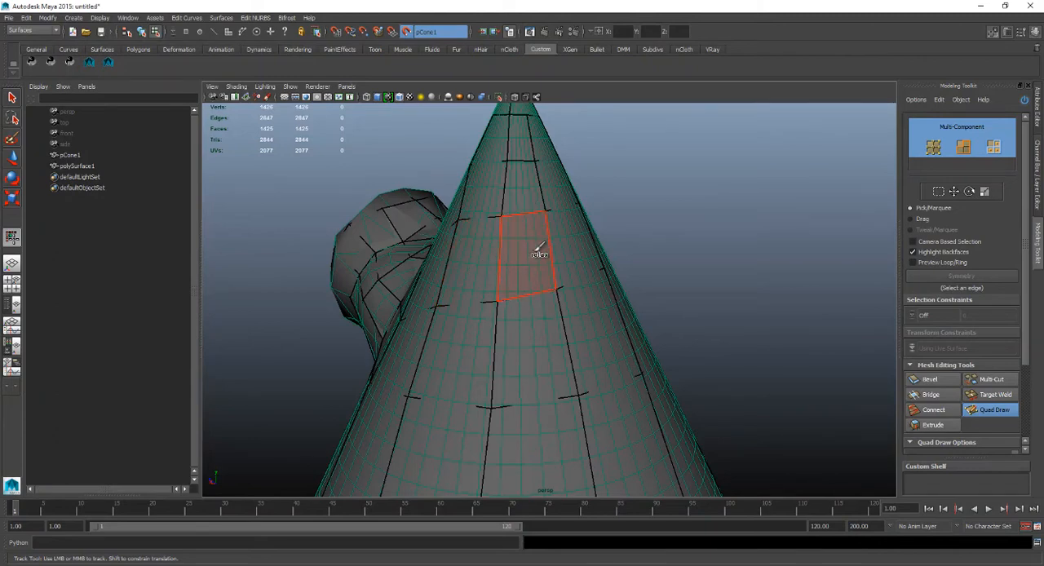
right_click_drag(523, 241, 511, 235, "alt")
middle_click_drag(511, 236, 508, 276, "alt")
mouse_move(508, 276)
left_mouse_down("alt")
mouse_move(468, 261)
mouse_move(502, 275)
left_mouse_up("alt")
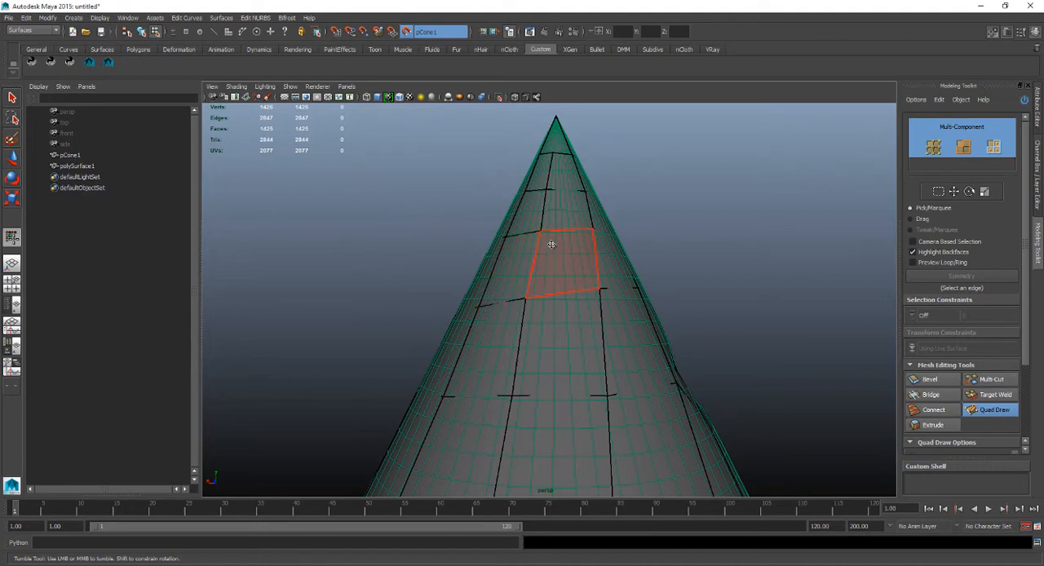
mouse_move(570, 285)
left_mouse_down("alt")
mouse_move(521, 299)
mouse_move(593, 280)
left_mouse_up("alt")
scroll(566, 250, "up", 3)
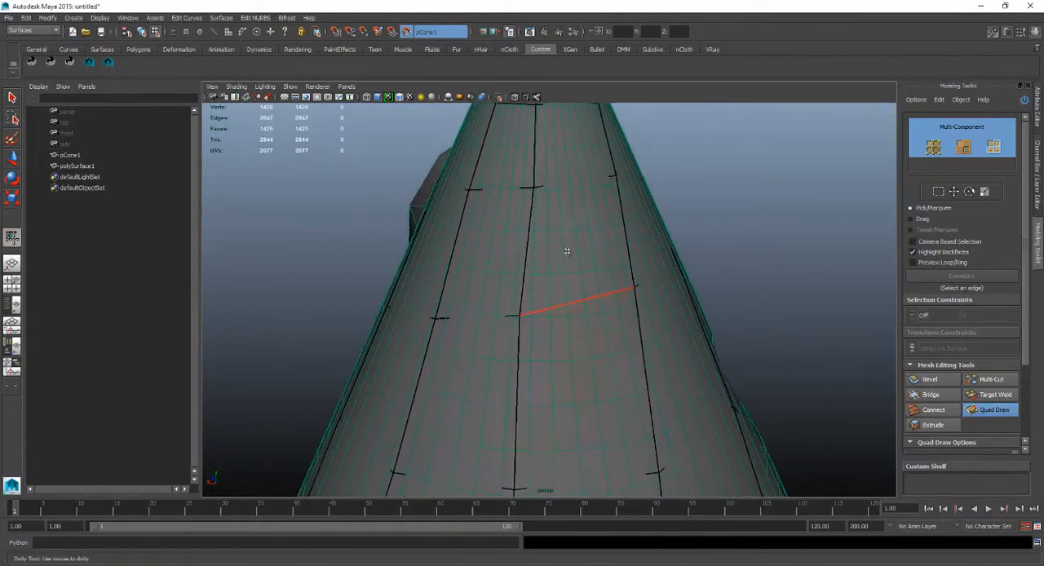
Relax the vertices where the horizontal edge rows cross the vertical edges midway up the cone's plain back.
middle_click_drag(534, 180, 537, 231, "alt")
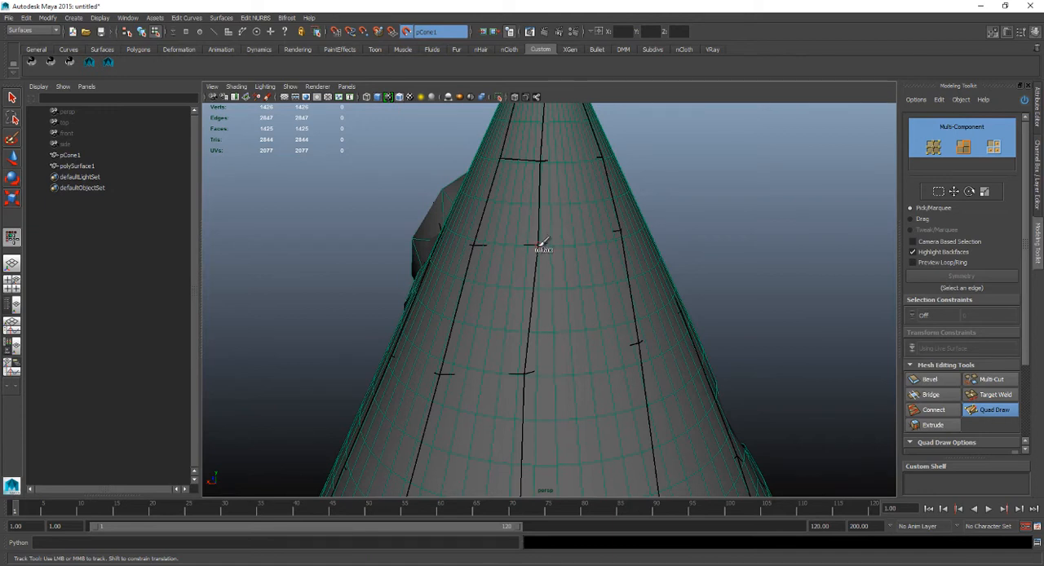
mouse_move(547, 247)
left_mouse_down("shift")
mouse_move(557, 269)
mouse_move(554, 258)
left_mouse_up("shift")
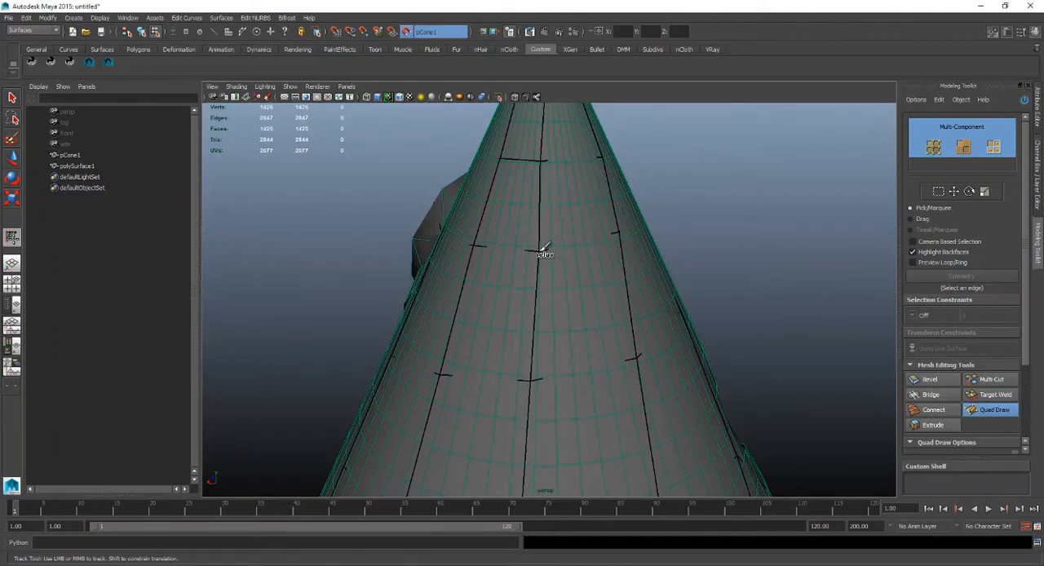
middle_click_drag(597, 269, 580, 261, "alt")
right_click_drag(580, 261, 524, 216, "alt")
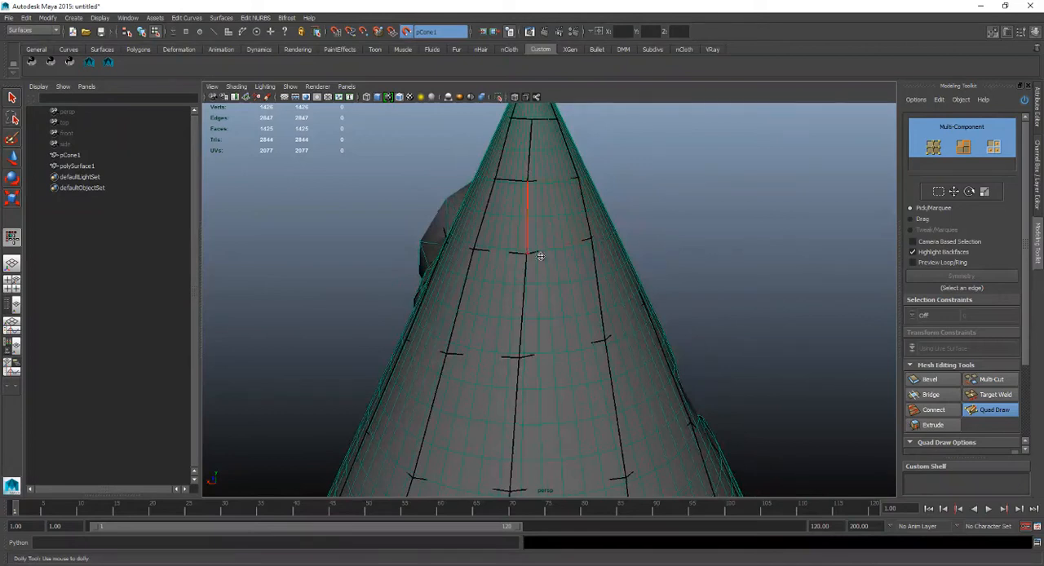
left_click_drag(540, 256, 531, 181, "alt")
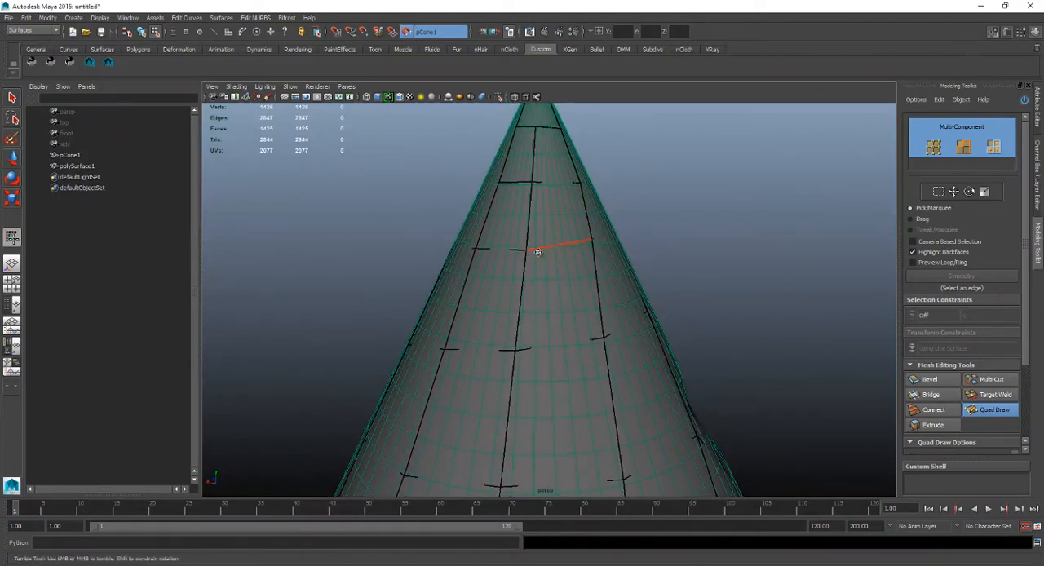
Even out the horizontal edge rows below the middle of the cone's back by relaxing their vertices.
middle_click_drag(538, 247, 539, 320, "alt")
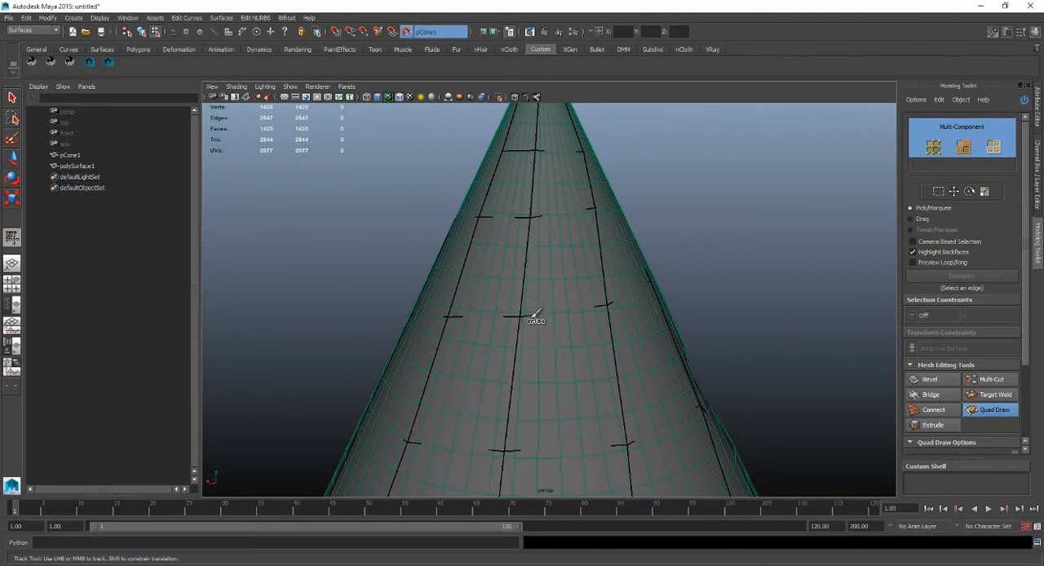
middle_click_drag(541, 272, 535, 233, "alt")
right_click_drag(538, 284, 513, 292, "alt")
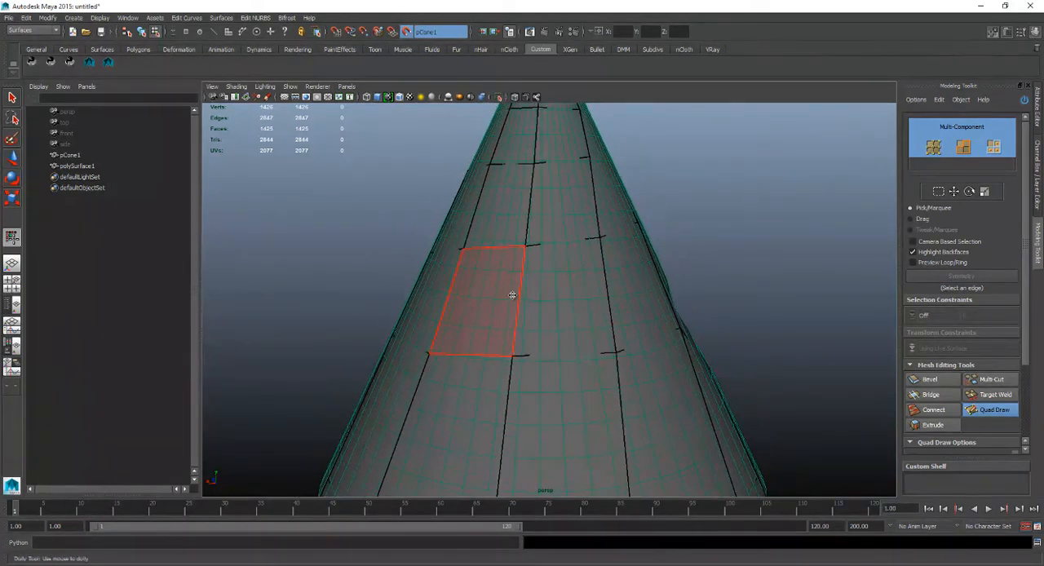
left_click_drag(526, 291, 530, 287, "shift")
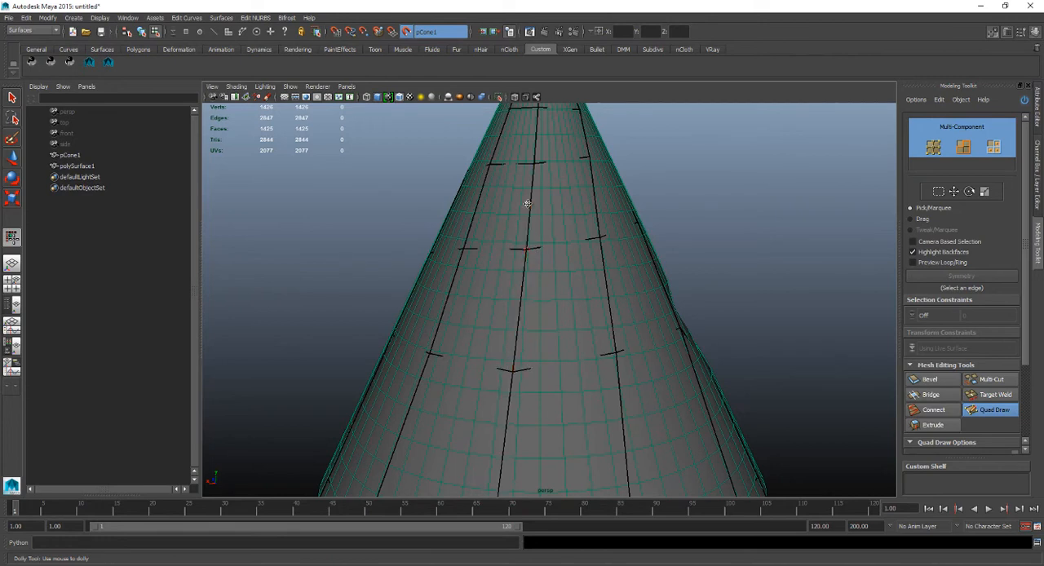
mouse_move(524, 290)
left_mouse_down("alt")
mouse_move(506, 291)
mouse_move(538, 275)
mouse_move(591, 299)
left_mouse_up("alt")
mouse_move(590, 298)
middle_mouse_down("alt")
mouse_move(559, 264)
mouse_move(552, 293)
middle_mouse_up("alt")
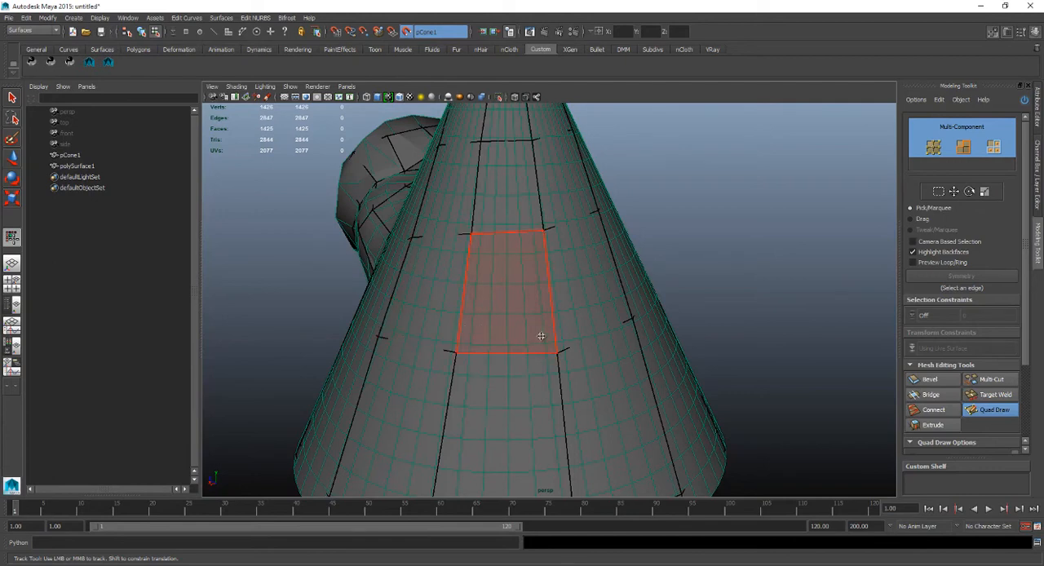
Relax the wide quads around the lower back of the cone and the side next to the bulge.
left_click_drag(541, 334, 605, 334, "alt")
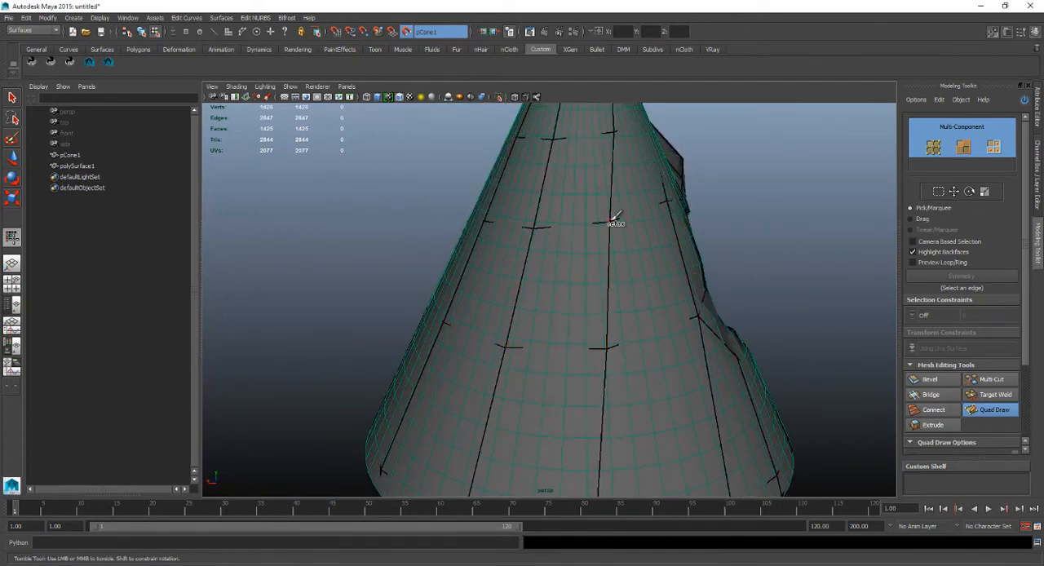
left_click_drag(609, 231, 508, 247, "alt")
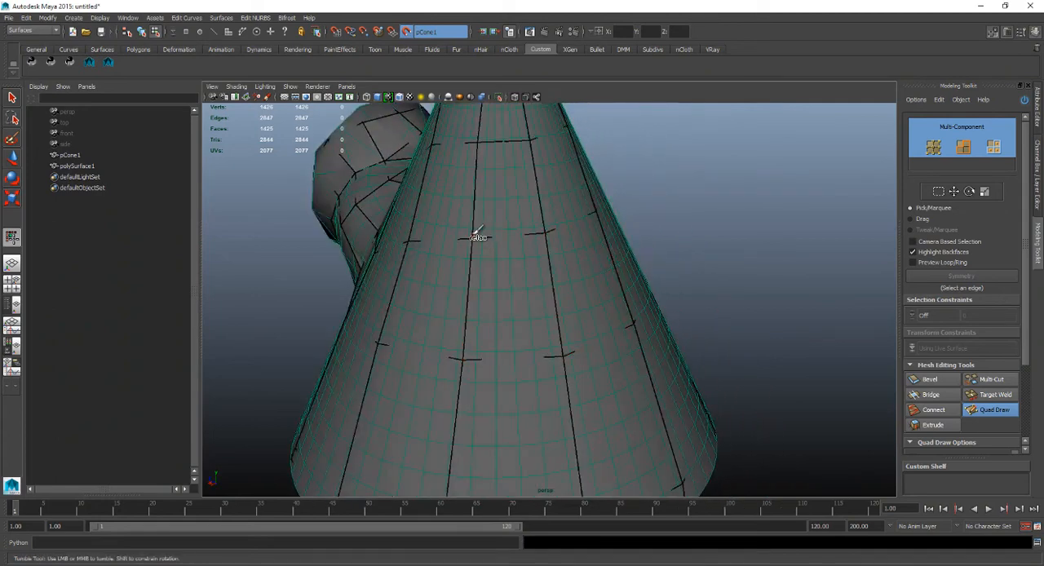
left_click_drag(607, 259, 470, 261, "alt")
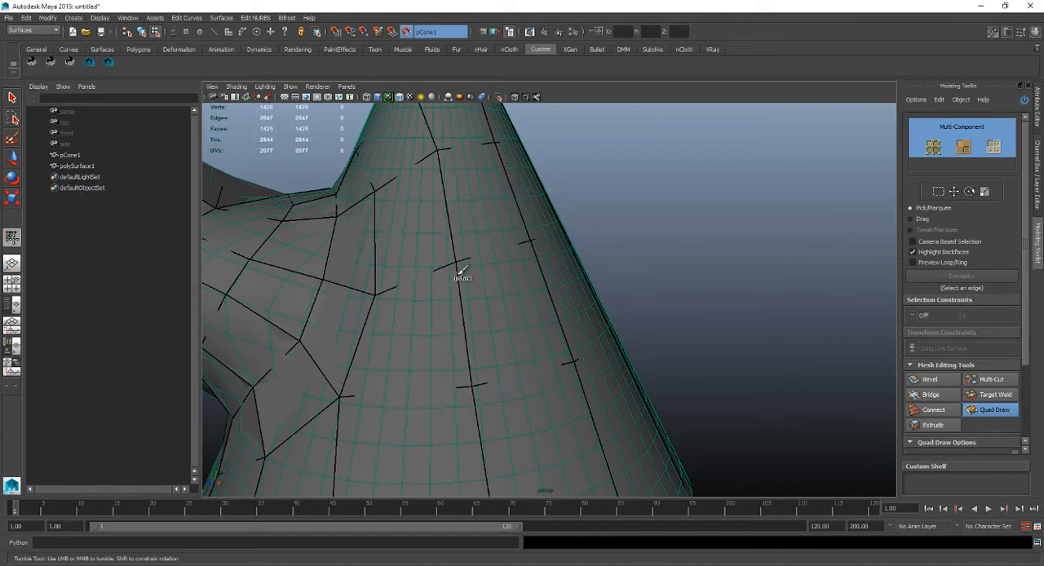
mouse_move(491, 296)
left_mouse_down("alt")
mouse_move(480, 247)
mouse_move(461, 317)
mouse_move(457, 284)
left_mouse_up("alt")
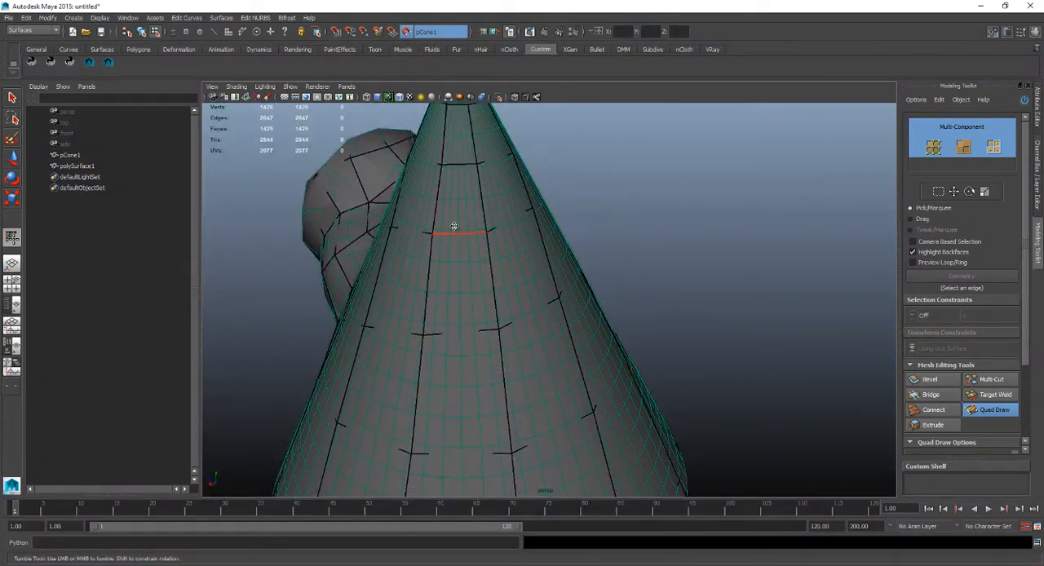
Undo the last relax stroke near the cone's tip and relax the narrow upper quads on the back again.
mouse_move(493, 229)
left_mouse_down("alt")
mouse_move(433, 228)
mouse_move(516, 209)
left_mouse_up("alt")
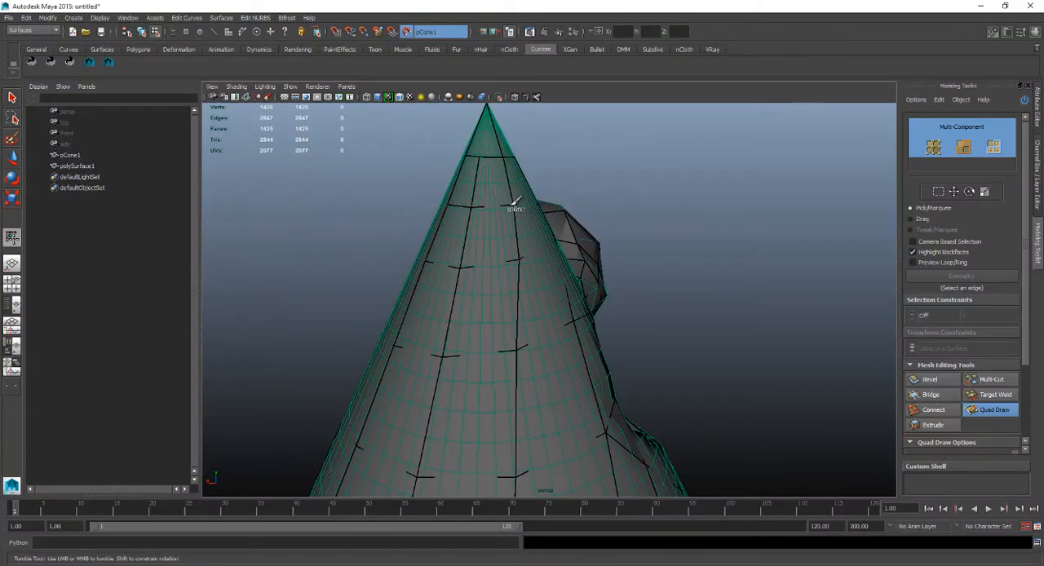
key("ctrl+z")
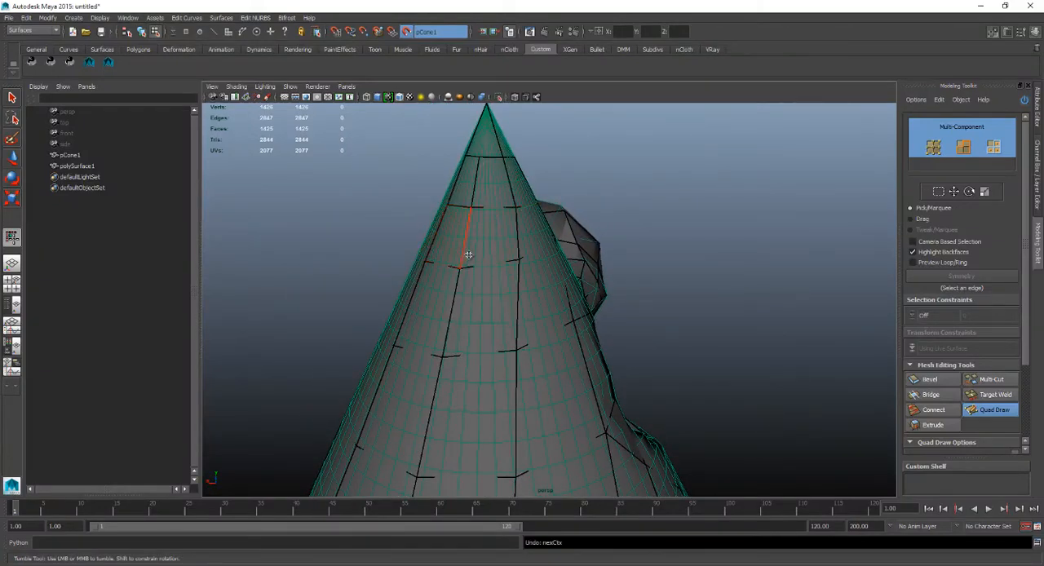
left_click_drag(468, 255, 397, 262, "alt")
mouse_move(458, 245)
left_mouse_down("alt")
mouse_move(428, 243)
mouse_move(461, 225)
left_mouse_up("alt")
mouse_move(525, 217)
left_mouse_down("alt")
mouse_move(571, 193)
mouse_move(567, 225)
mouse_move(527, 201)
left_mouse_up("alt")
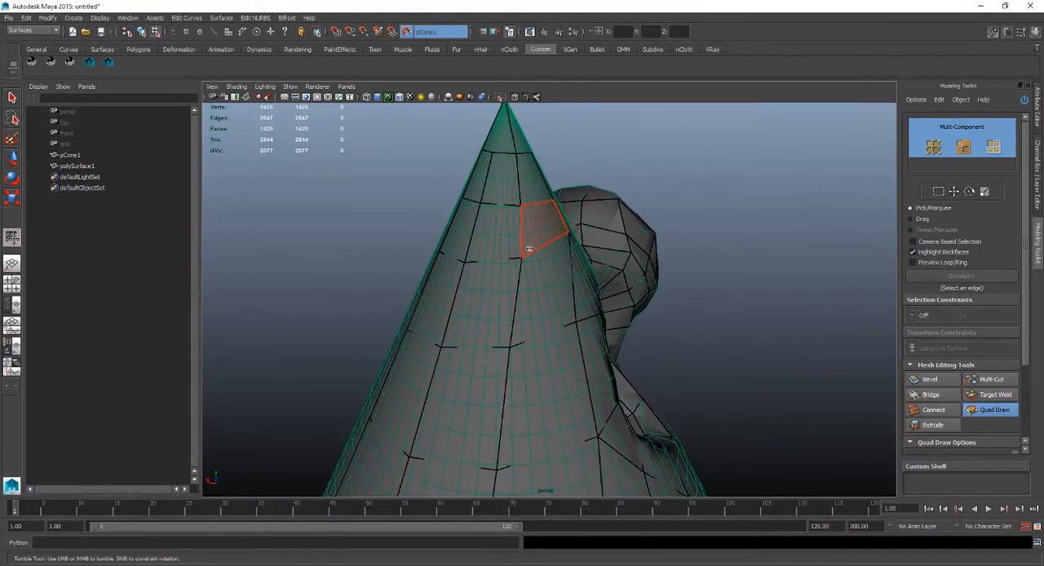
Relax the faces on the inner wall of the hollow, on the side nearest the bulge.
left_click_drag(537, 272, 474, 275, "alt")
middle_click_drag(474, 275, 531, 272, "alt")
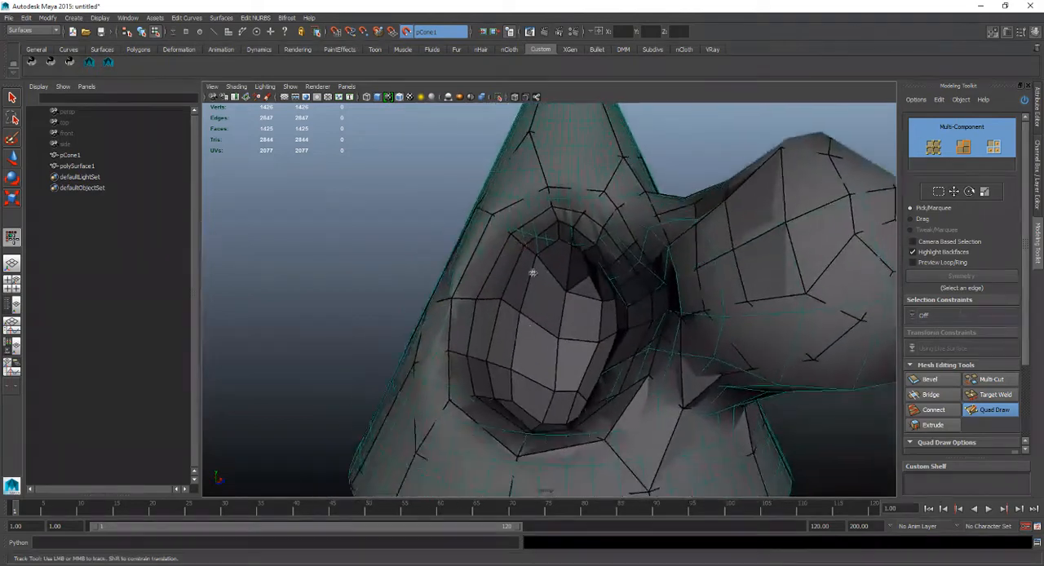
left_click_drag(556, 294, 599, 296, "alt")
left_click_drag(611, 349, 605, 215, "alt")
mouse_move(532, 221)
left_mouse_down("alt")
mouse_move(554, 226)
mouse_move(548, 276)
mouse_move(545, 224)
left_mouse_up("alt")
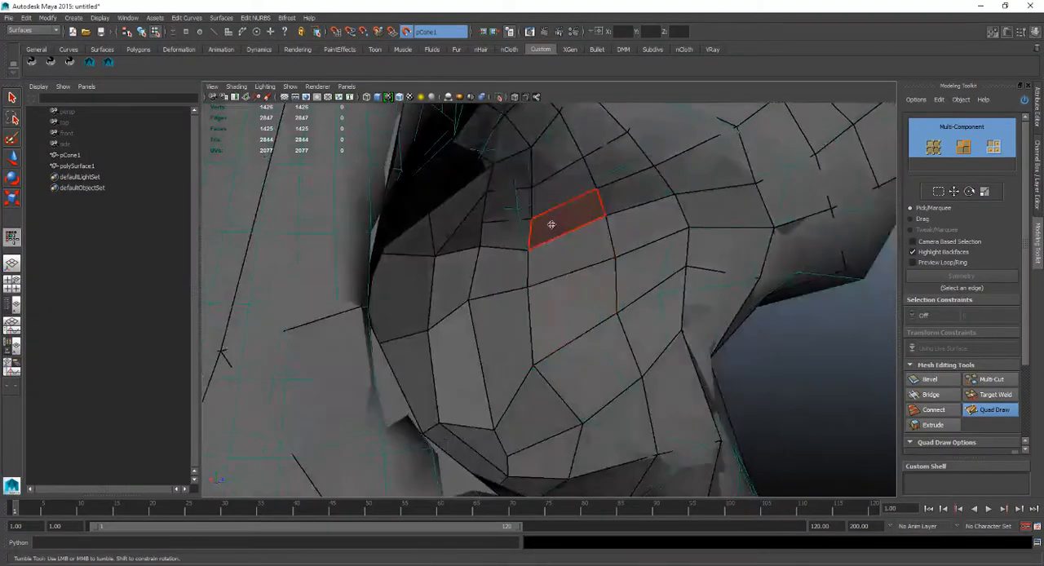
left_click_drag(557, 286, 549, 251, "alt")
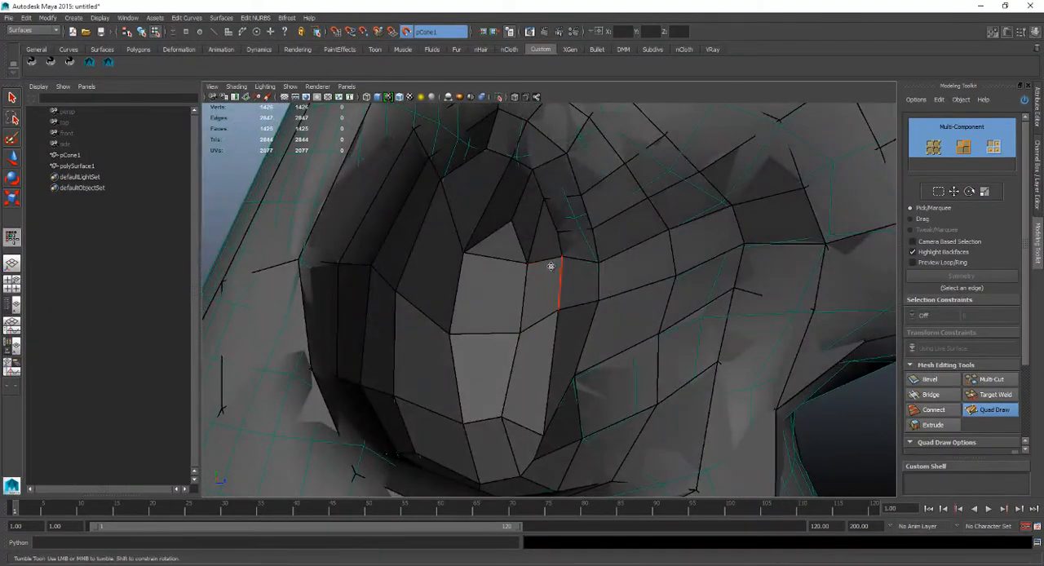
left_click_drag(507, 322, 518, 236, "alt")
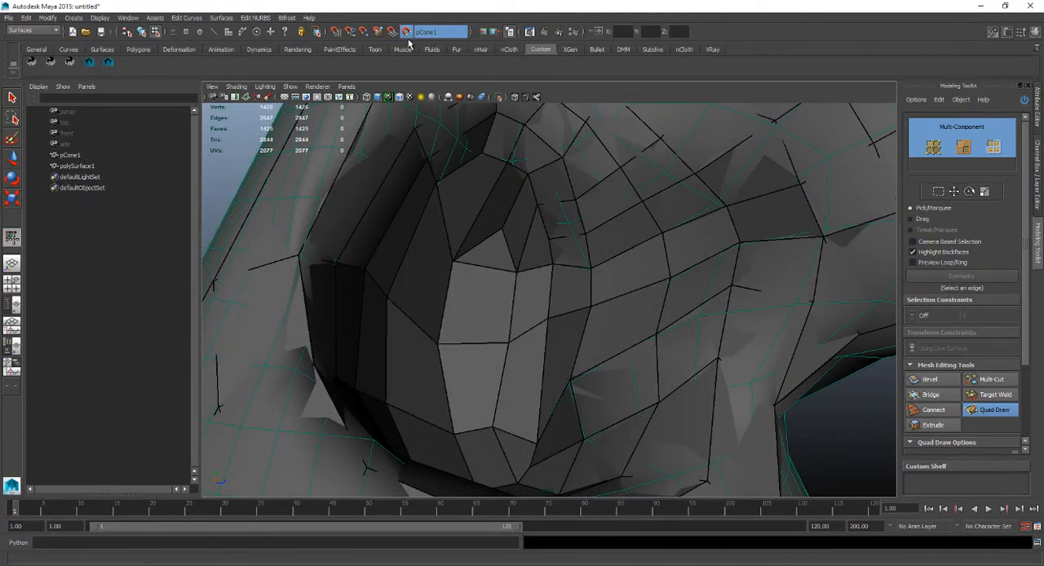
Relax the vertices across the hollow's floor and far inner wall so its quads are more evenly spaced.
left_click_drag(422, 365, 417, 346, "shift")
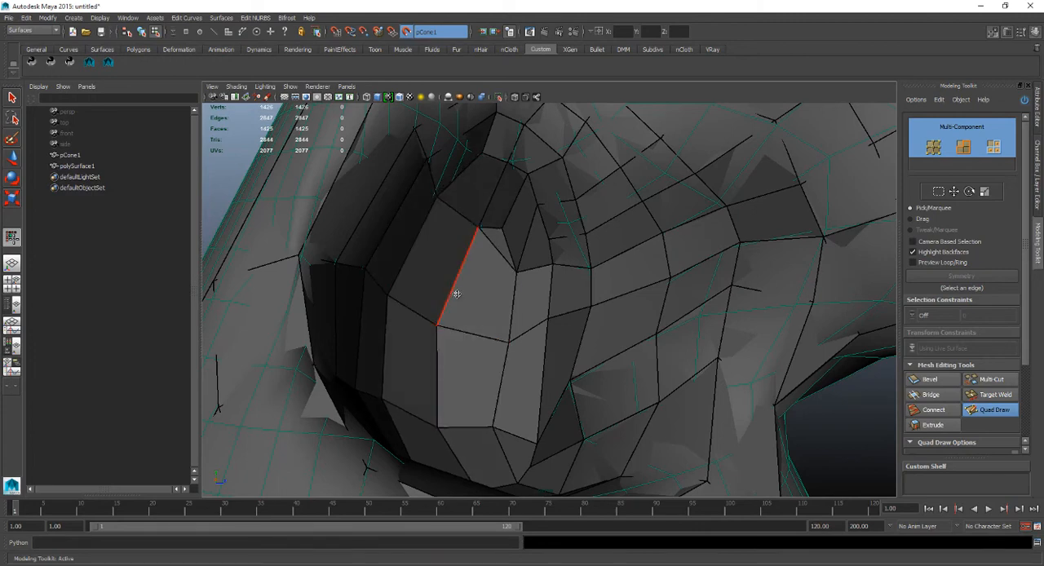
mouse_move(457, 294)
left_mouse_down("alt")
mouse_move(402, 282)
mouse_move(454, 279)
left_mouse_up("alt")
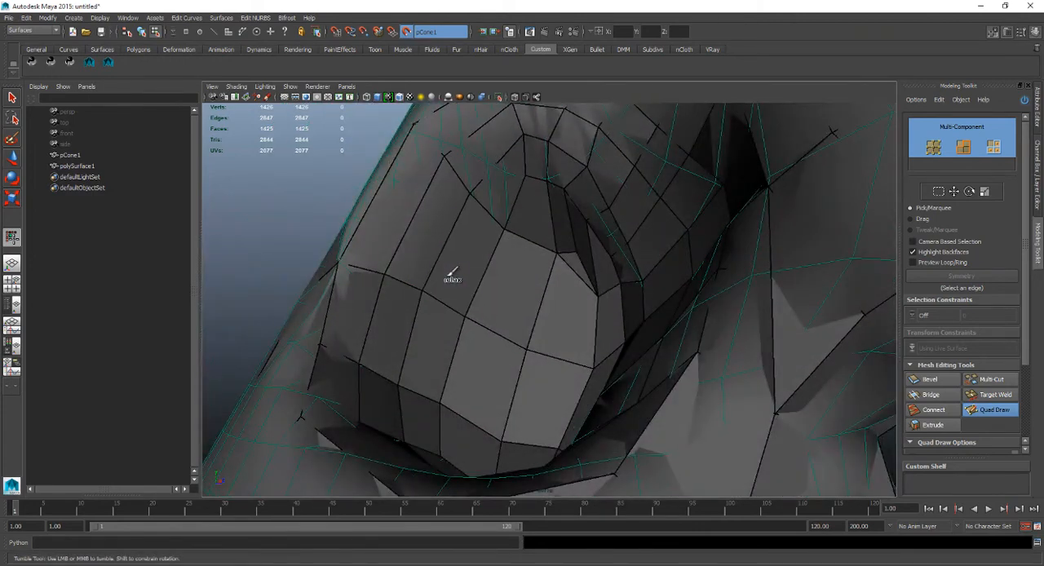
mouse_move(449, 314)
left_mouse_down("alt")
mouse_move(453, 303)
mouse_move(473, 331)
mouse_move(517, 341)
mouse_move(466, 325)
left_mouse_up("alt")
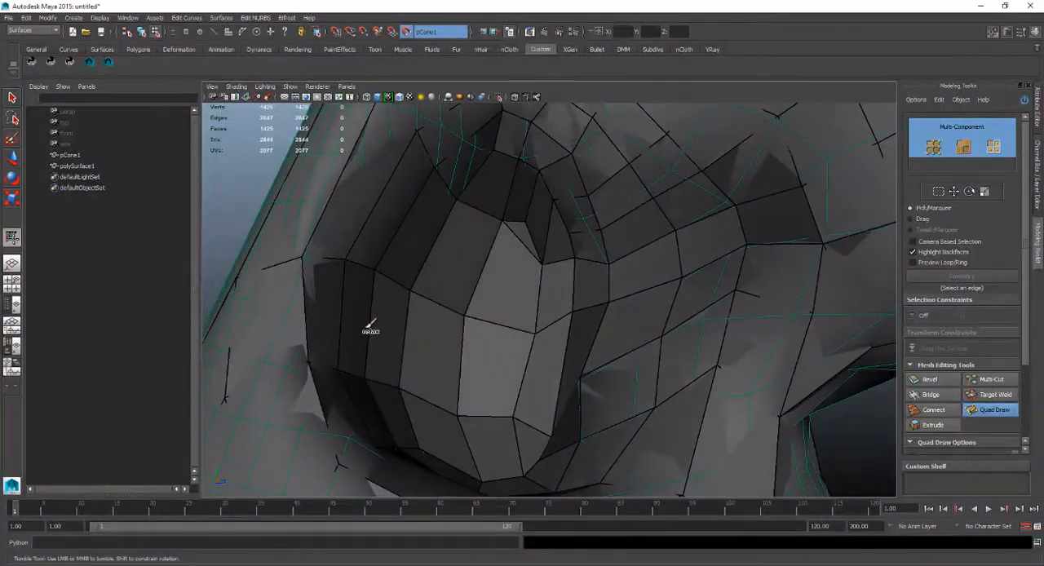
left_click_drag(377, 331, 387, 261, "alt")
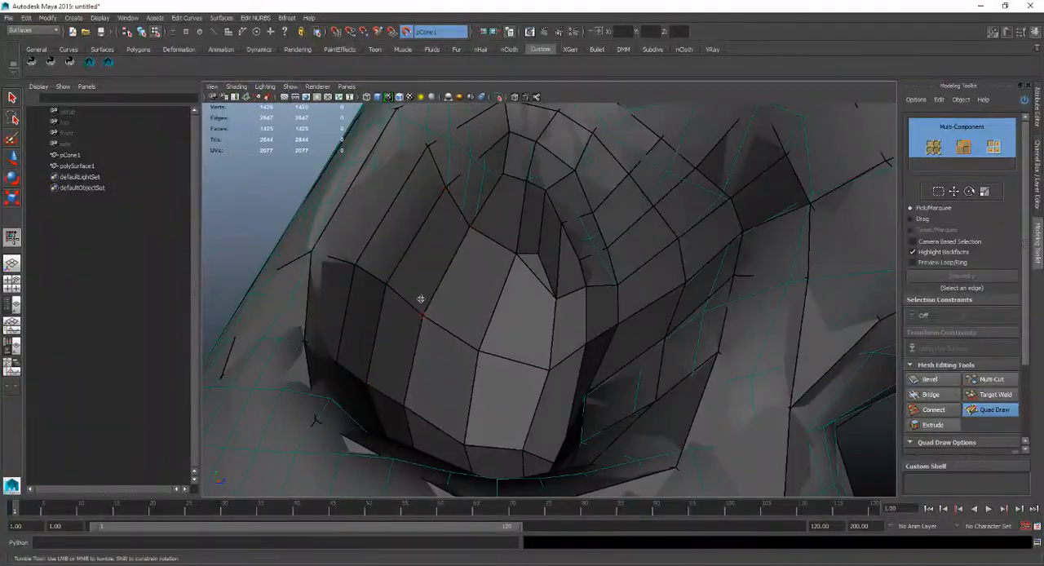
left_click_drag(421, 298, 391, 295, "alt")
right_click_drag(391, 295, 424, 318, "alt")
left_click_drag(423, 318, 453, 236, "alt")
middle_click_drag(453, 236, 457, 220, "alt")
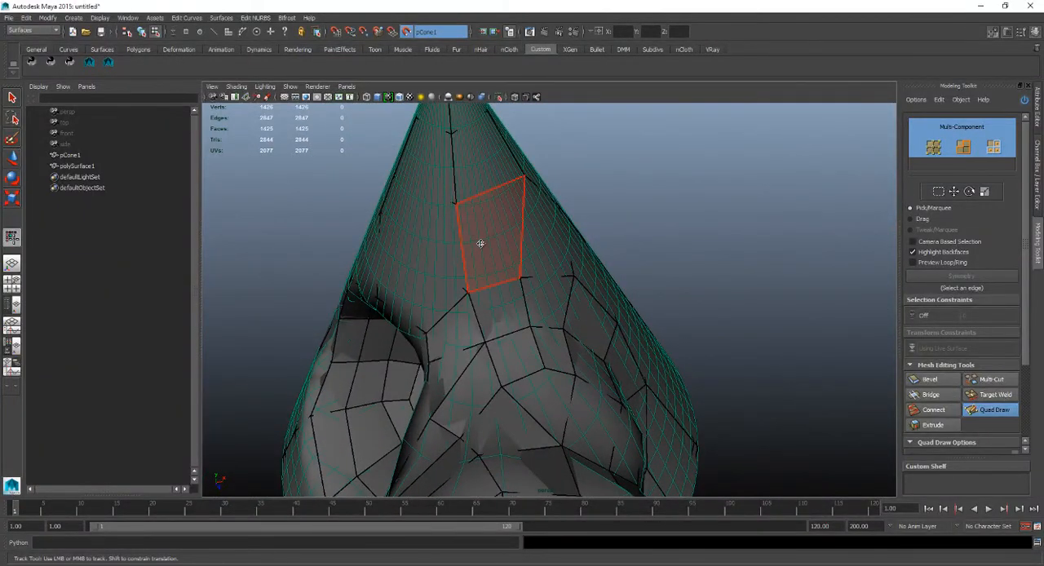
Relax the quads above the hollow and bulge and down the cone's side beside the bulge's base.
left_click_drag(478, 239, 478, 231, "alt")
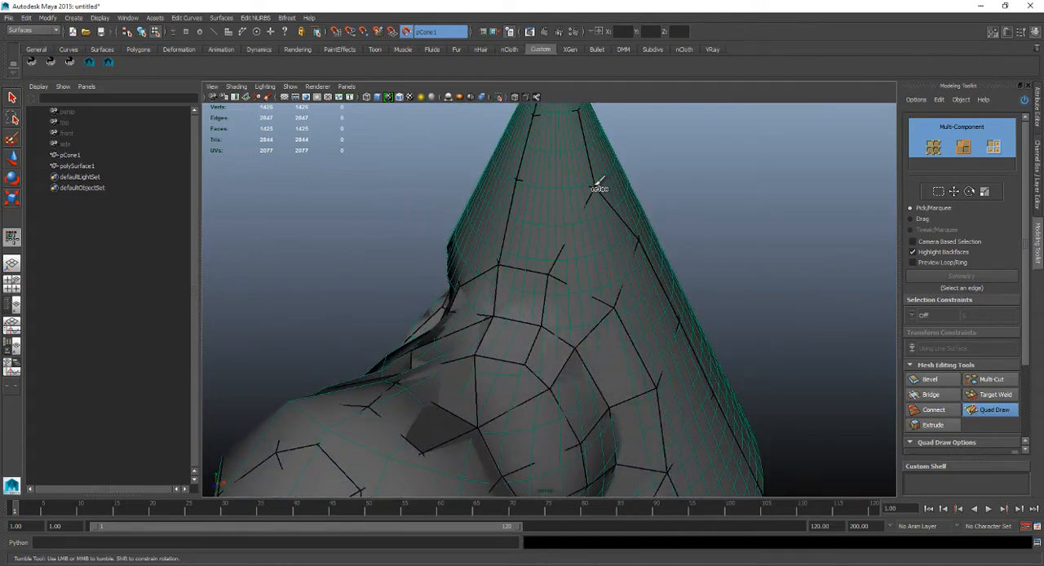
mouse_move(595, 196)
left_mouse_down("alt")
mouse_move(573, 209)
mouse_move(561, 290)
mouse_move(577, 284)
left_mouse_up("alt")
middle_click_drag(577, 284, 565, 253, "alt")
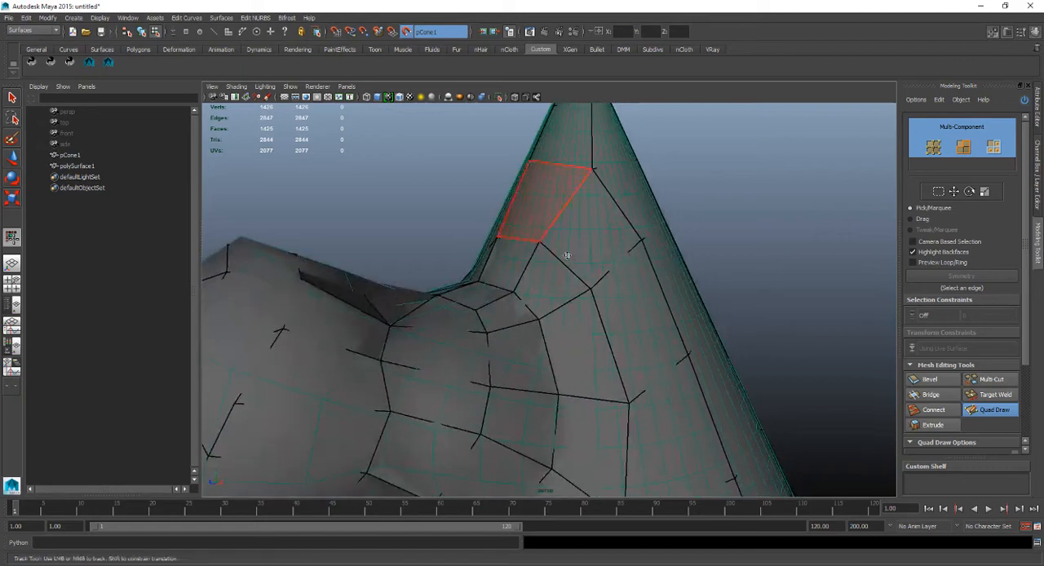
left_click_drag(635, 398, 630, 387, "shift")
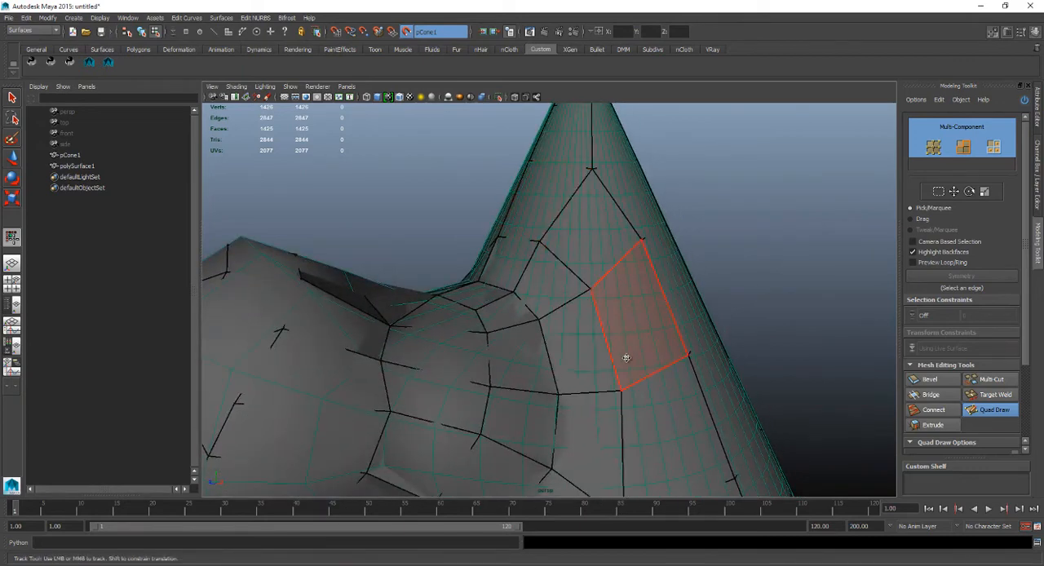
middle_click_drag(625, 357, 587, 248, "alt")
left_click_drag(588, 407, 588, 395, "shift")
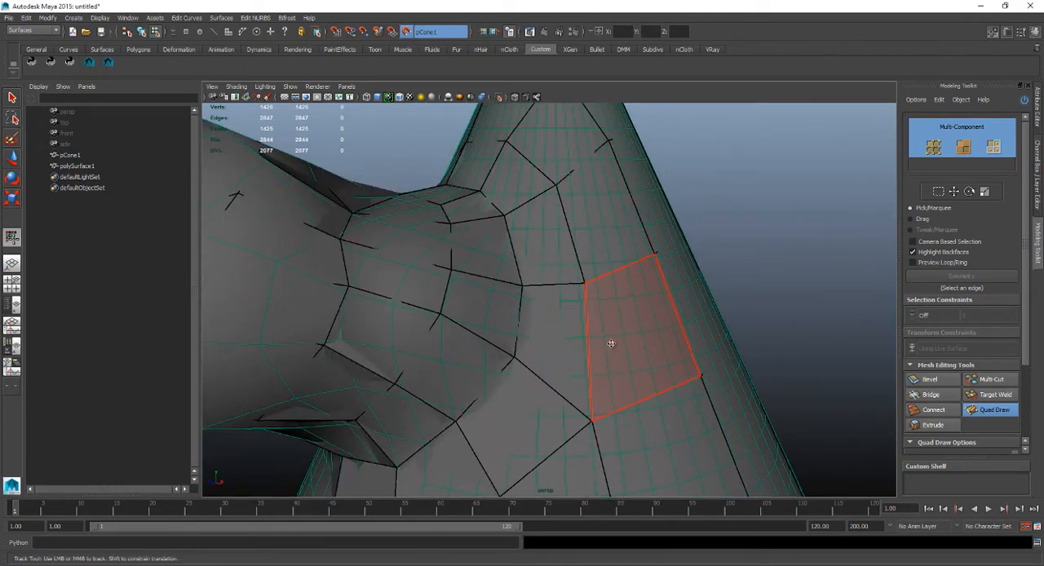
Smooth the edge flow where the base of the bulge meets the cone's side by relaxing the junction's vertices.
middle_click_drag(610, 343, 538, 326, "alt")
left_click_drag(544, 341, 636, 318, "alt")
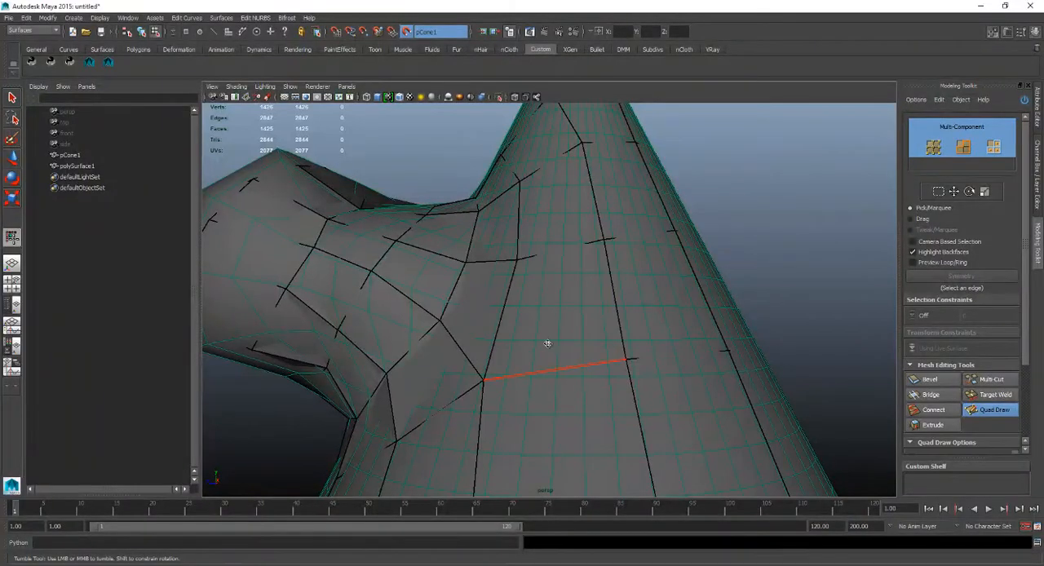
middle_click_drag(568, 350, 616, 361, "alt")
mouse_move(493, 327)
left_mouse_down("shift")
mouse_move(527, 372)
mouse_move(476, 226)
left_mouse_up("shift")
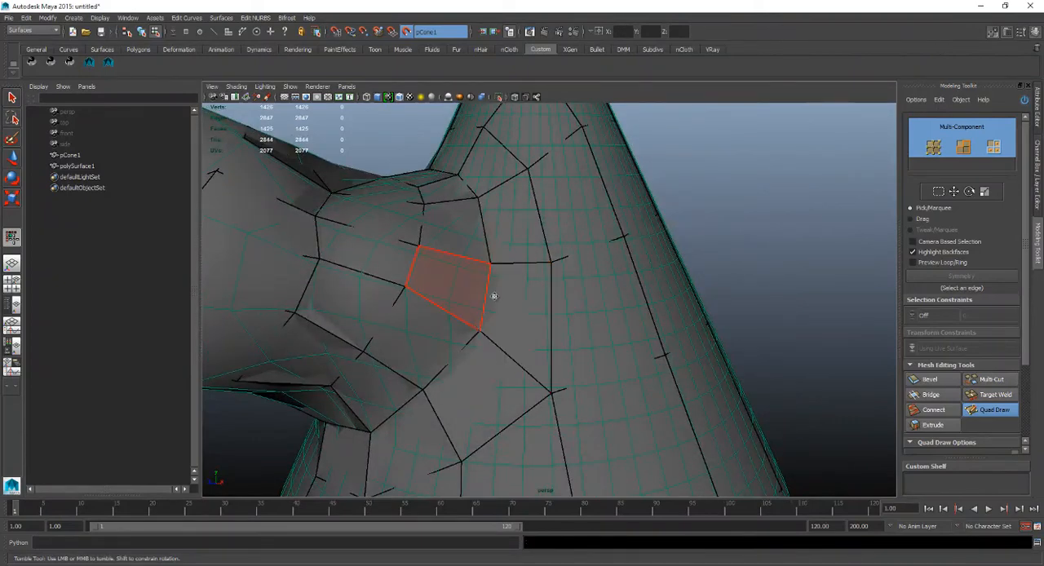
left_click_drag(494, 296, 531, 312, "alt")
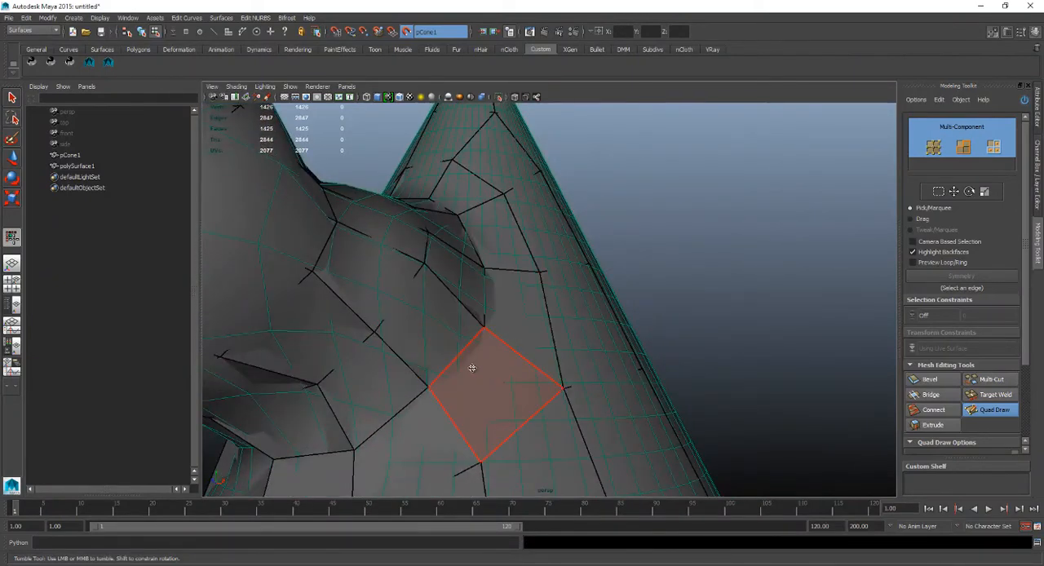
Reposition and relax the vertices along the base of the bulge where it joins the cone's side.
mouse_move(486, 328)
left_mouse_down()
mouse_move(507, 345)
mouse_move(481, 337)
left_mouse_up()
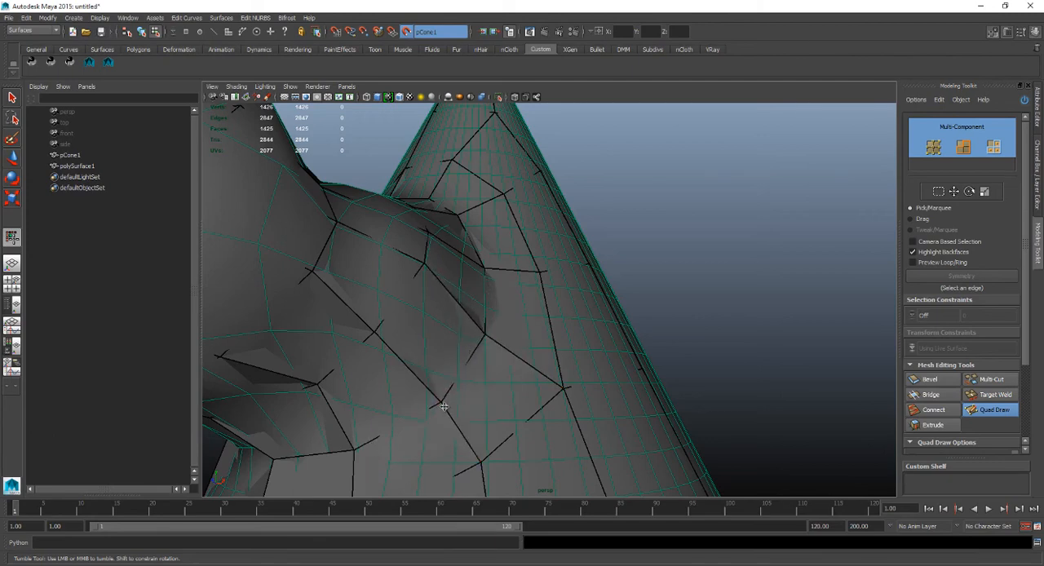
left_click_drag(444, 406, 437, 407)
middle_click_drag(433, 335, 454, 361, "alt")
left_click_drag(424, 358, 516, 349, "alt")
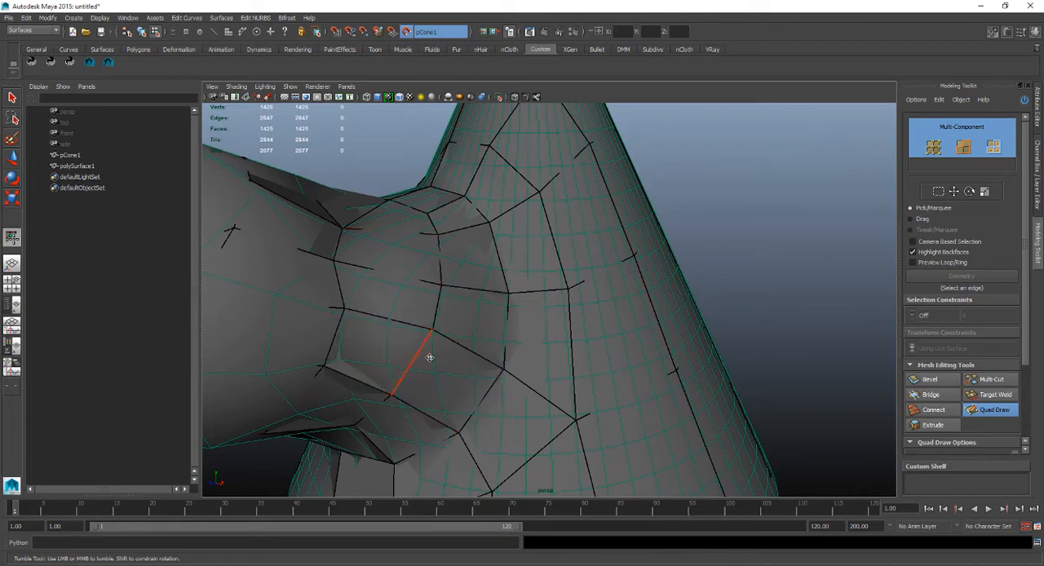
left_click_drag(429, 357, 383, 318, "alt")
mouse_move(477, 233)
left_mouse_down("alt")
mouse_move(407, 202)
mouse_move(443, 204)
mouse_move(449, 229)
left_mouse_up("alt")
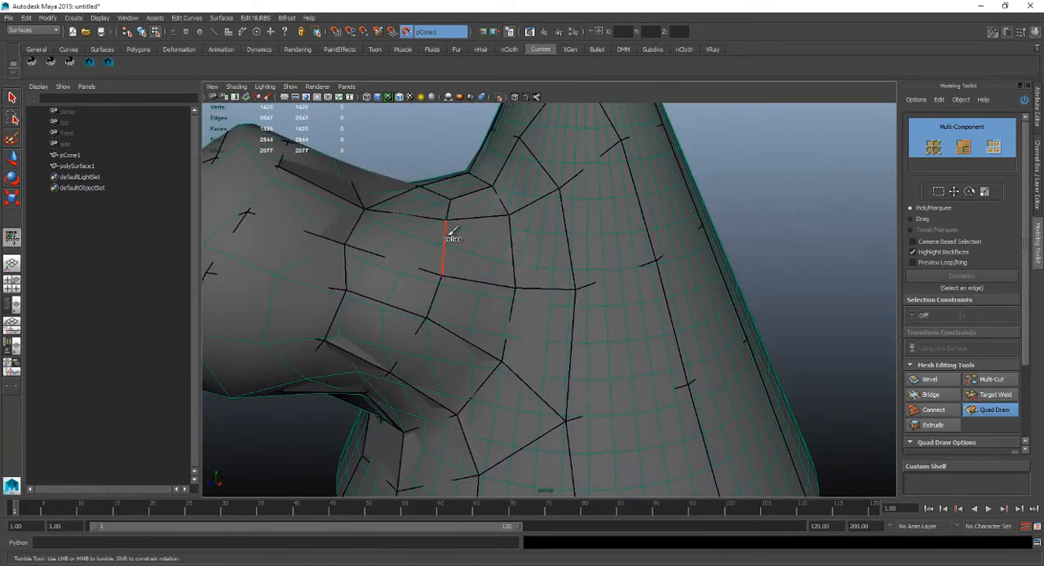
Examine the edge flow around the bulge and its junction with the cone from several angles.
mouse_move(396, 338)
left_mouse_down("alt")
mouse_move(449, 322)
mouse_move(408, 291)
mouse_move(341, 278)
mouse_move(344, 301)
mouse_move(362, 263)
left_mouse_up("alt")
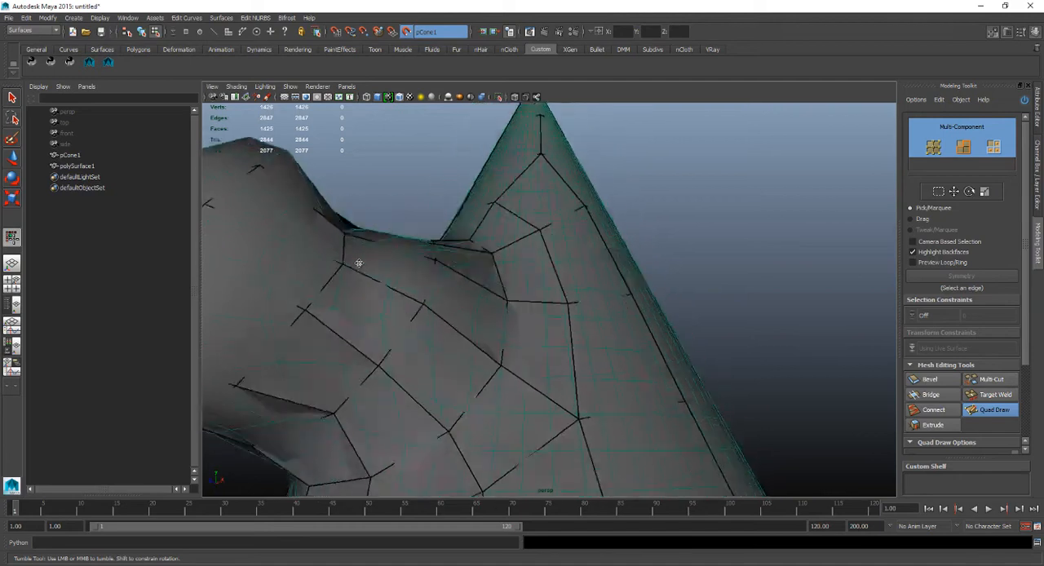
middle_click_drag(361, 263, 389, 294, "alt")
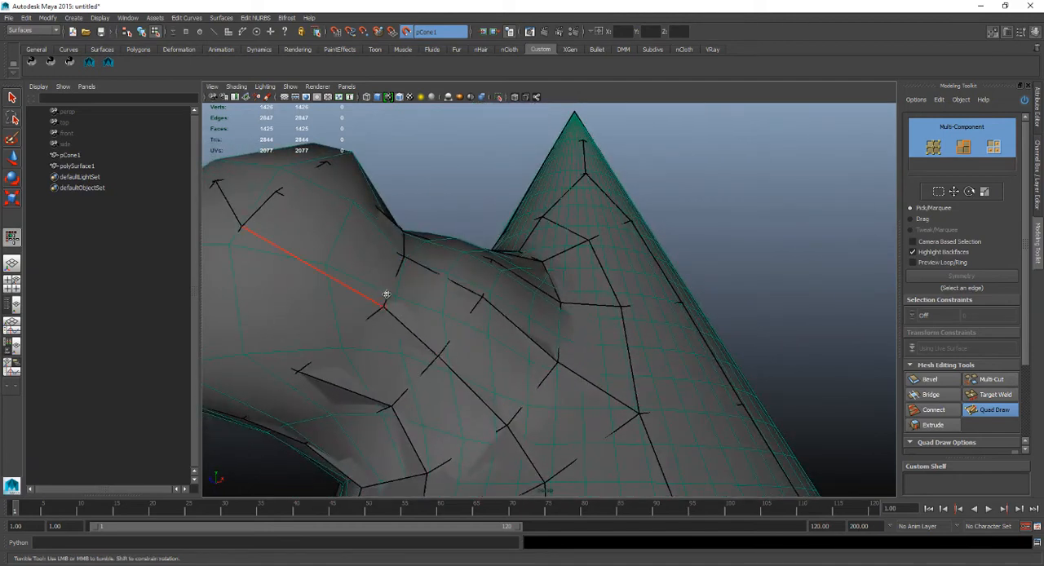
left_click_drag(384, 293, 379, 264, "alt")
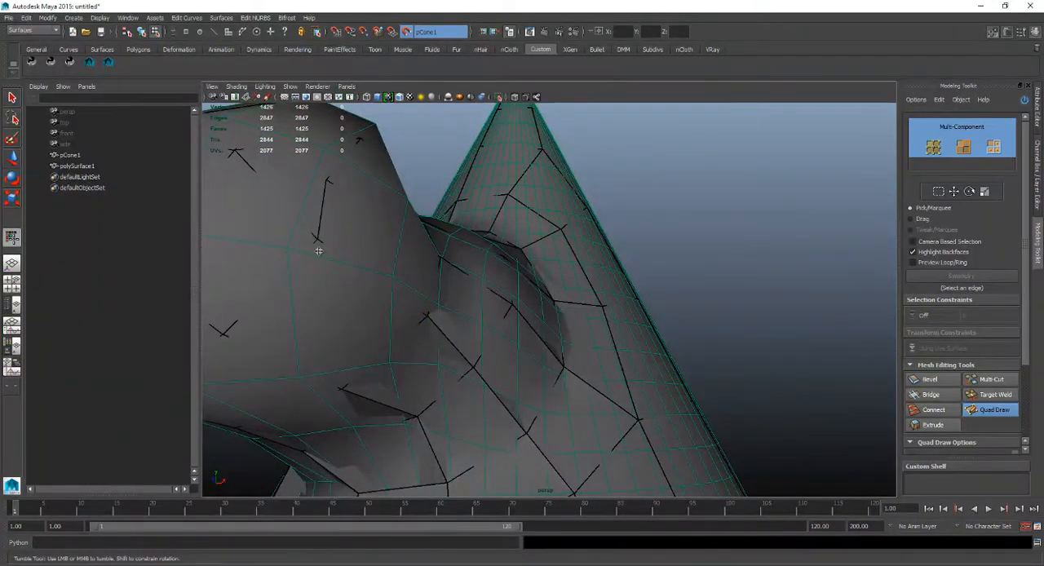
left_click_drag(319, 251, 435, 310, "alt")
middle_click_drag(436, 309, 443, 320, "alt")
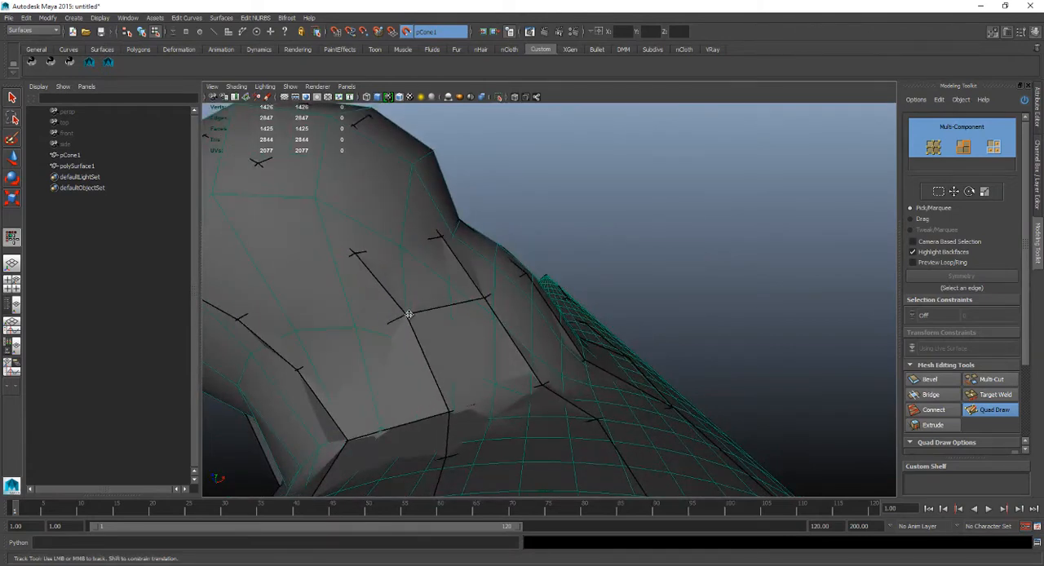
left_click_drag(439, 310, 477, 326, "alt")
right_click_drag(476, 326, 310, 253, "alt")
left_click_drag(310, 253, 506, 345, "alt")
middle_click_drag(506, 345, 491, 196, "alt")
Relax the inner ring of vertices on the cone's underside so it spreads outward around the centre.
left_click_drag(544, 389, 552, 310, "alt")
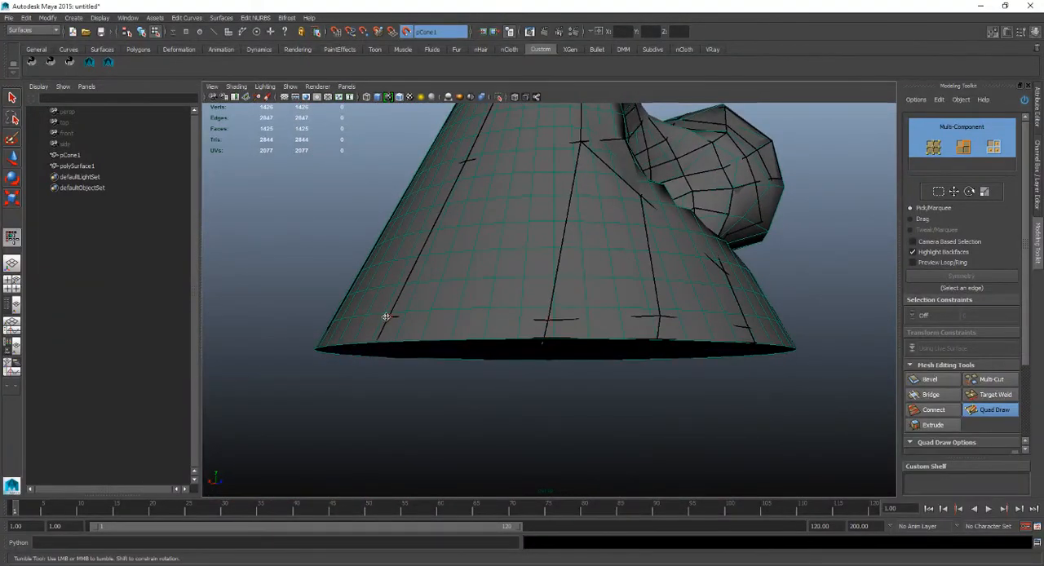
mouse_move(517, 280)
left_mouse_down("shift")
mouse_move(503, 270)
mouse_move(513, 235)
mouse_move(540, 256)
mouse_move(565, 305)
mouse_move(603, 298)
mouse_move(629, 204)
mouse_move(538, 302)
mouse_move(536, 256)
mouse_move(543, 260)
mouse_move(565, 196)
left_mouse_up("shift")
middle_click_drag(568, 203, 571, 285, "alt")
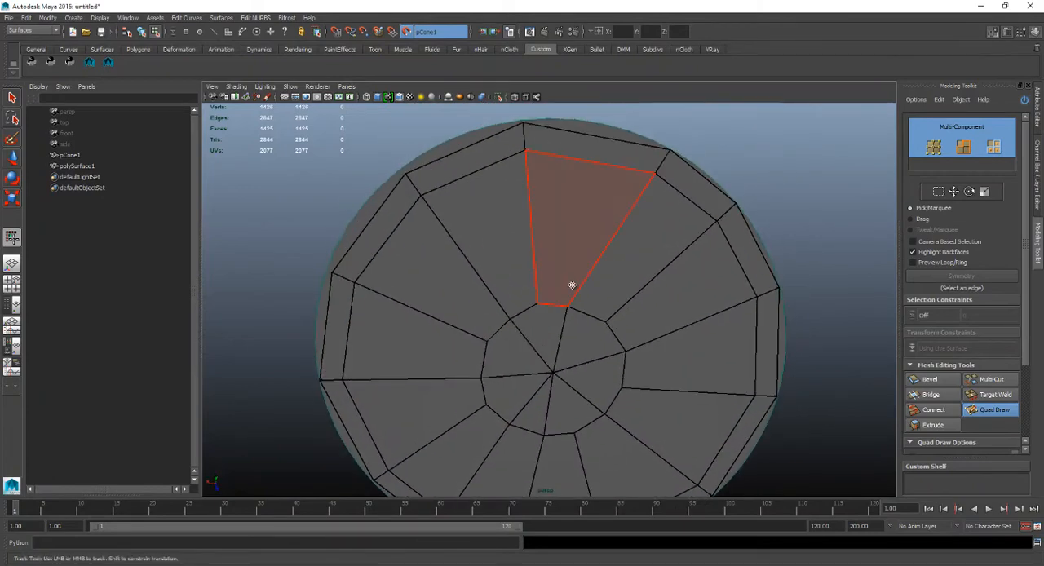
right_click_drag(570, 285, 529, 297, "alt")
left_click_drag(529, 297, 528, 276, "alt")
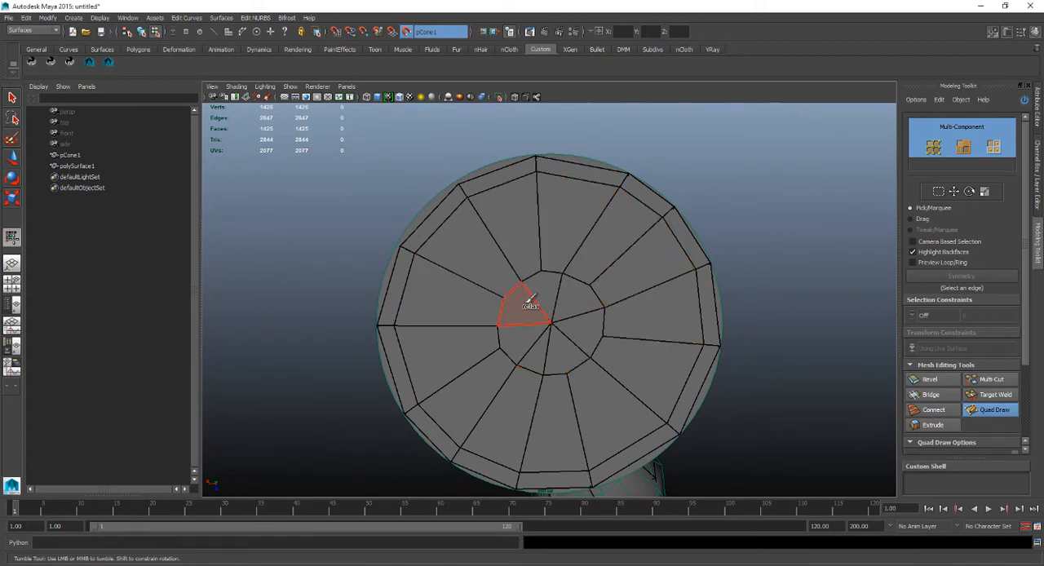
mouse_move(532, 297)
left_mouse_down("shift")
mouse_move(554, 289)
mouse_move(569, 345)
mouse_move(522, 298)
mouse_move(583, 296)
left_mouse_up("shift")
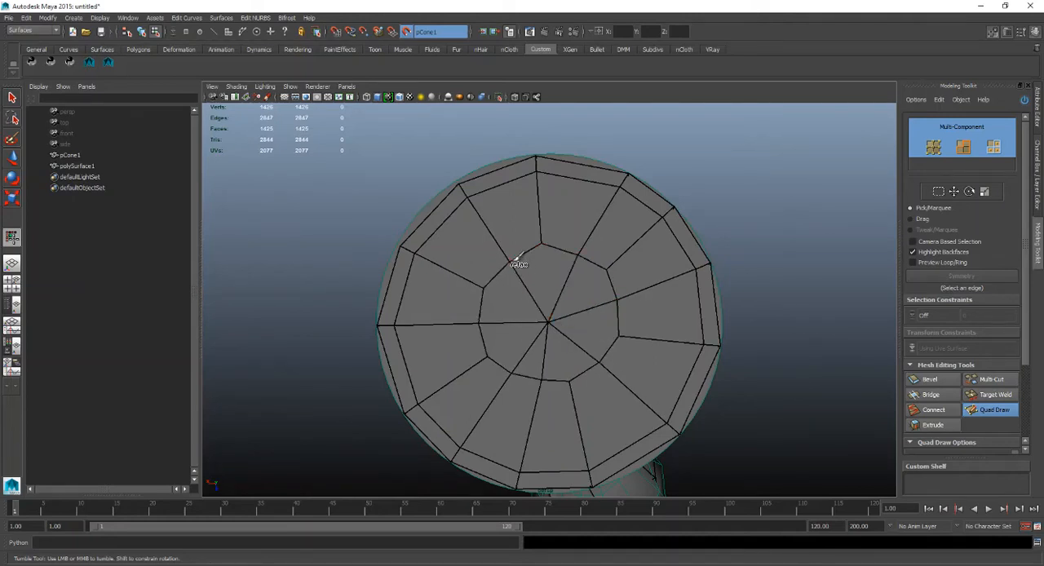
mouse_move(515, 260)
left_mouse_down("shift")
mouse_move(593, 322)
mouse_move(552, 346)
mouse_move(523, 343)
mouse_move(527, 321)
mouse_move(578, 296)
mouse_move(552, 368)
mouse_move(512, 298)
mouse_move(529, 372)
mouse_move(521, 264)
mouse_move(498, 247)
mouse_move(568, 245)
left_mouse_up("shift")
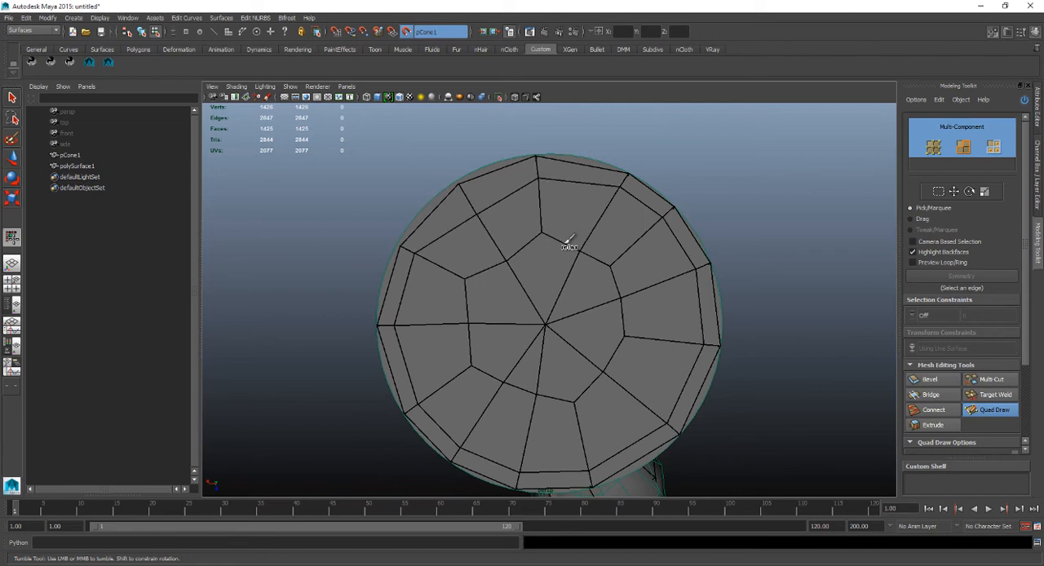
key("ctrl+z")
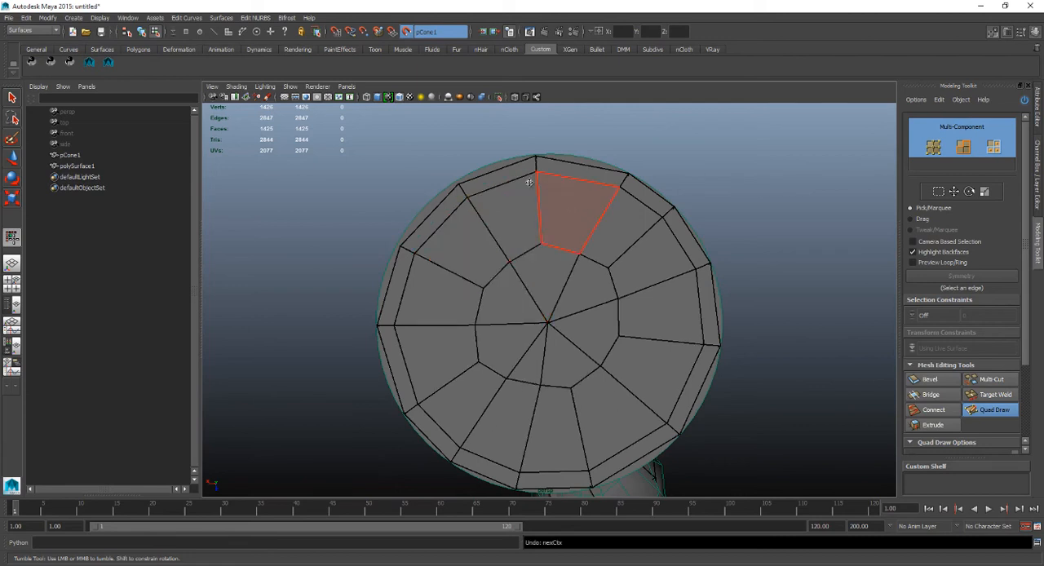
left_click_drag(633, 211, 634, 215)
key("ctrl+z")
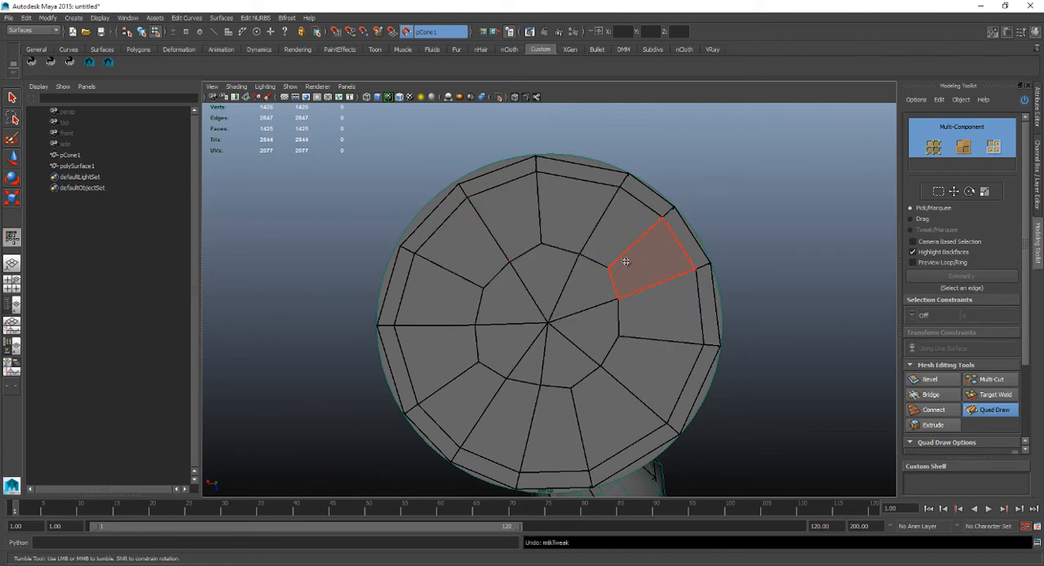
Relax the inner ring on the cone's underside further to widen the faces around the centre vertex.
mouse_move(520, 308)
left_mouse_down("shift")
mouse_move(545, 335)
mouse_move(527, 275)
mouse_move(541, 264)
mouse_move(579, 264)
mouse_move(610, 308)
mouse_move(580, 352)
mouse_move(503, 352)
mouse_move(513, 367)
mouse_move(560, 277)
mouse_move(565, 312)
mouse_move(550, 359)
mouse_move(531, 371)
left_mouse_up("shift")
mouse_move(534, 312)
left_mouse_down("shift")
mouse_move(524, 270)
mouse_move(578, 366)
mouse_move(531, 377)
left_mouse_up("shift")
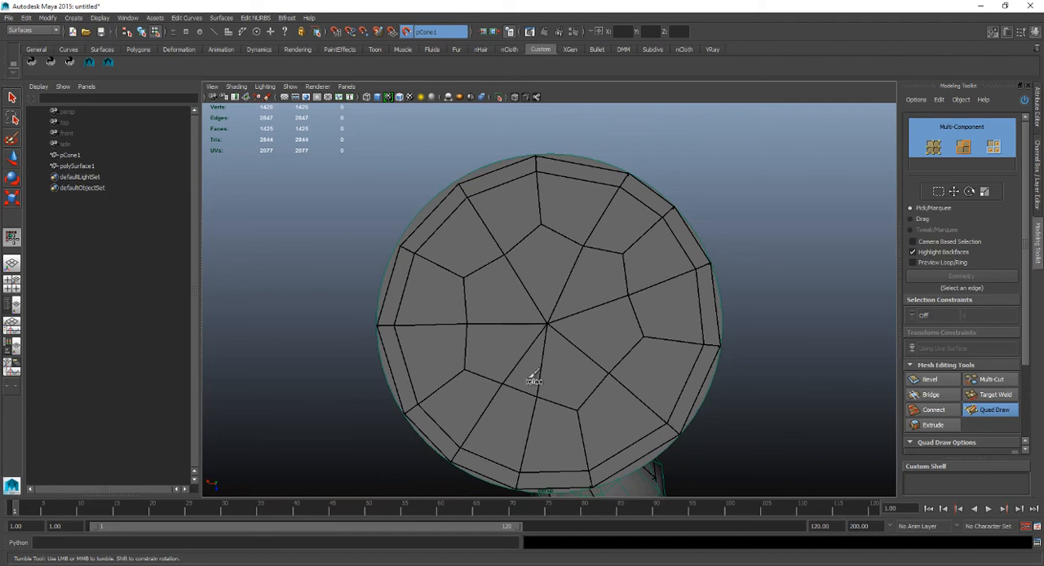
left_click_drag(575, 353, 595, 327, "shift")
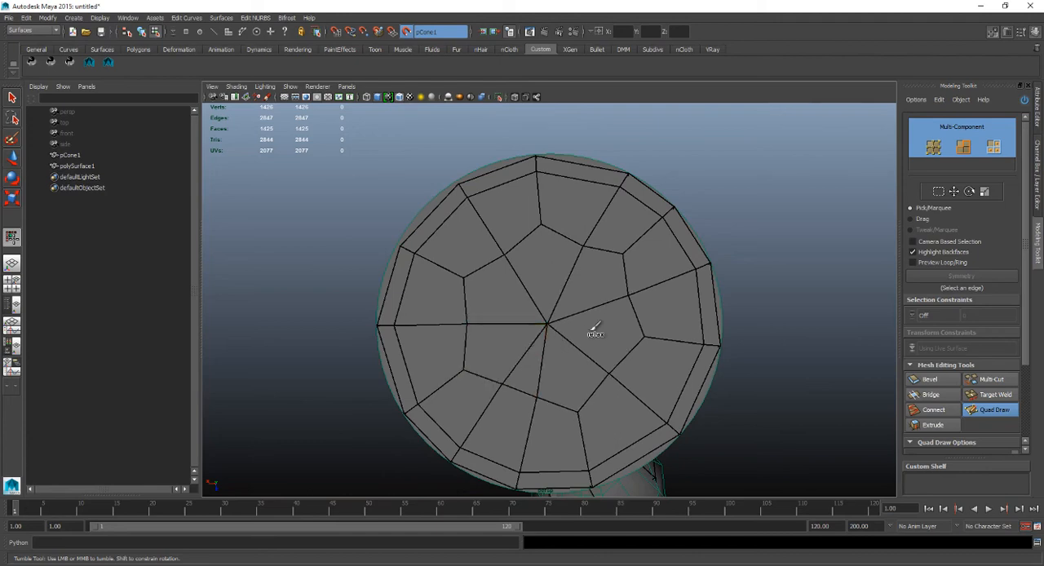
Exit Quad Draw to the Move tool and stop using pCone1 as the live surface.
mouse_move(557, 280)
left_mouse_down("alt")
mouse_move(626, 338)
mouse_move(629, 364)
mouse_move(579, 341)
mouse_move(584, 357)
left_mouse_up("alt")
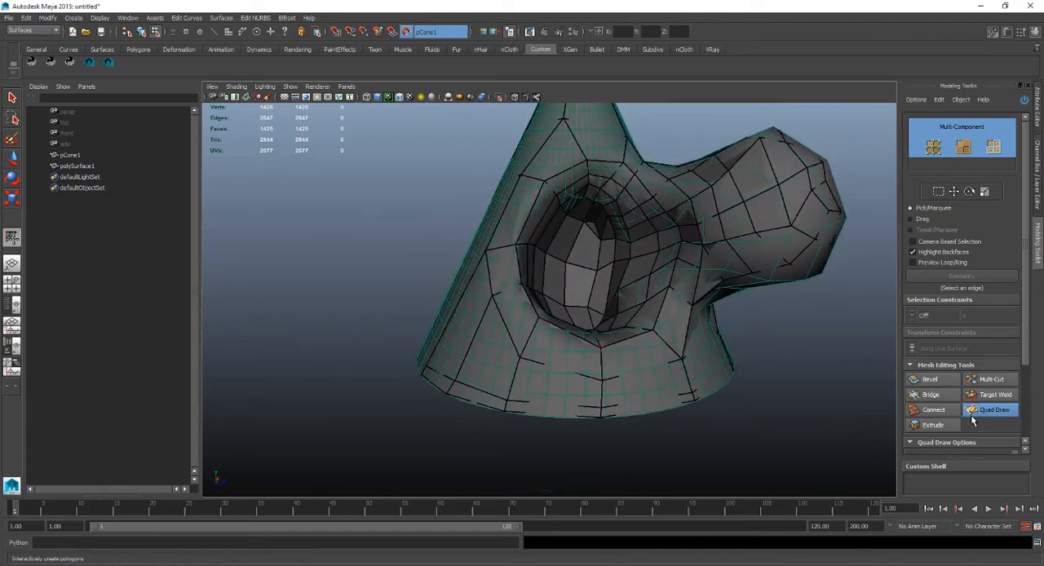
right_click_drag(694, 278, 631, 232, "alt")
middle_click_drag(631, 232, 598, 284, "alt")
right_click_drag(598, 285, 611, 275, "alt")
middle_click_drag(612, 275, 610, 235, "alt")
key("w")
middle_click_drag(578, 291, 587, 280, "alt")
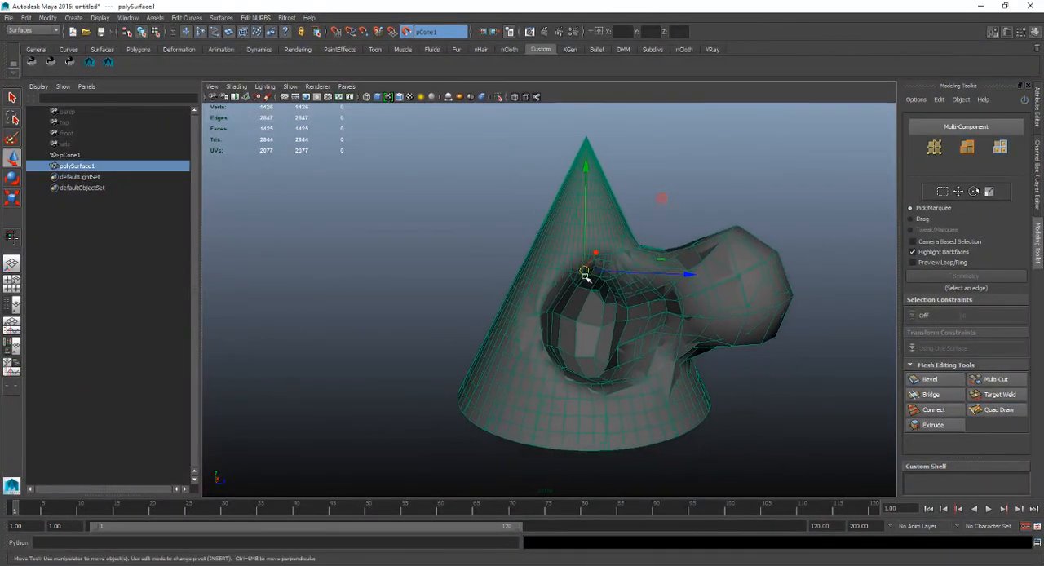
left_click_drag(588, 280, 596, 304, "alt")
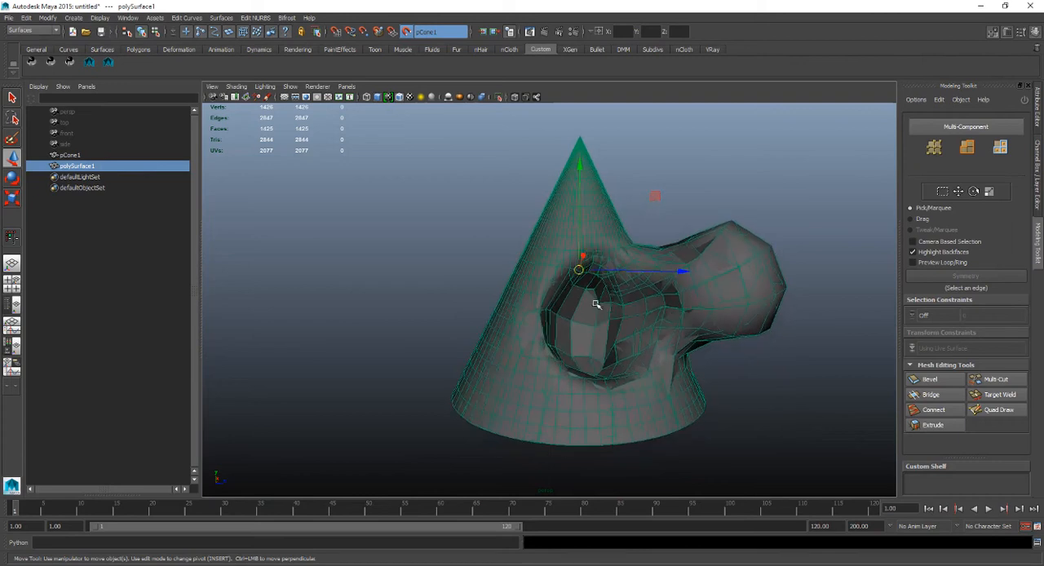
left_click(406, 32)
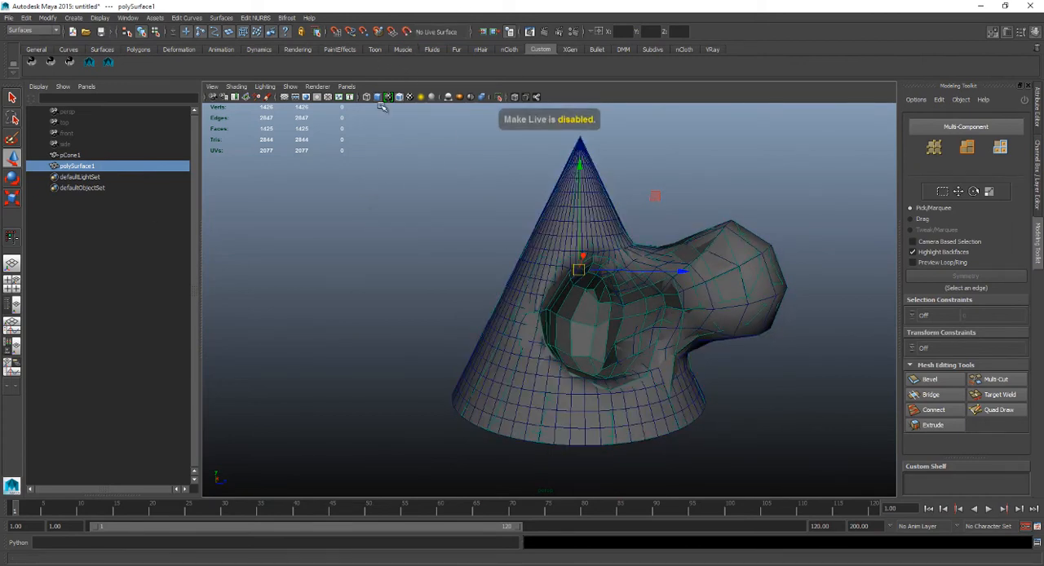
Hide the original pCone1 and move the retopologized polySurface1 along the Z axis away from the original's position.
left_click(137, 155)
key("ctrl+h")
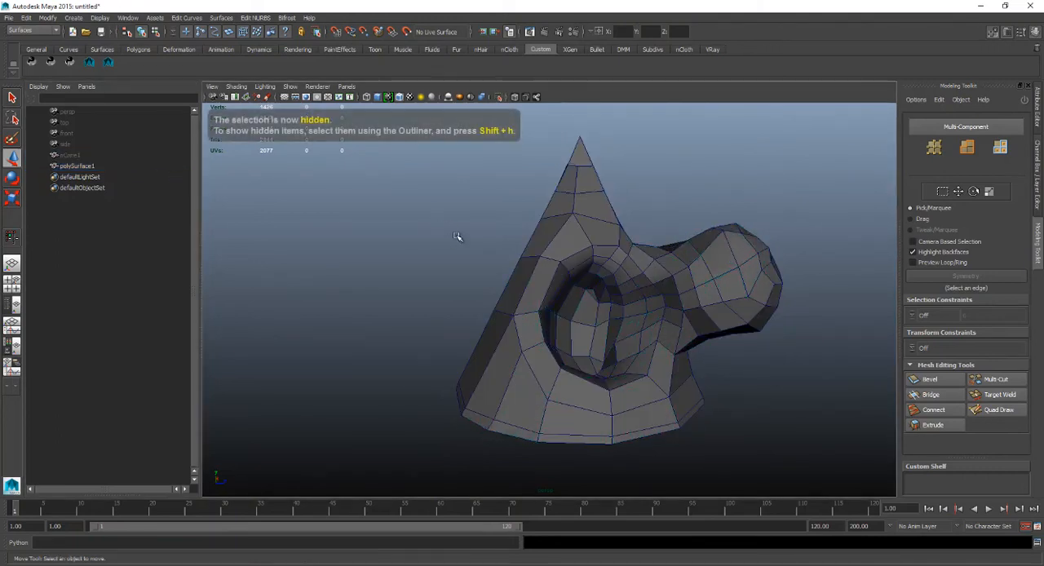
left_click(593, 282)
left_click_drag(681, 276, 392, 268)
Unhide pCone1 beside the retopologized mesh and display polySurface1 in smooth mesh preview.
left_click(70, 155)
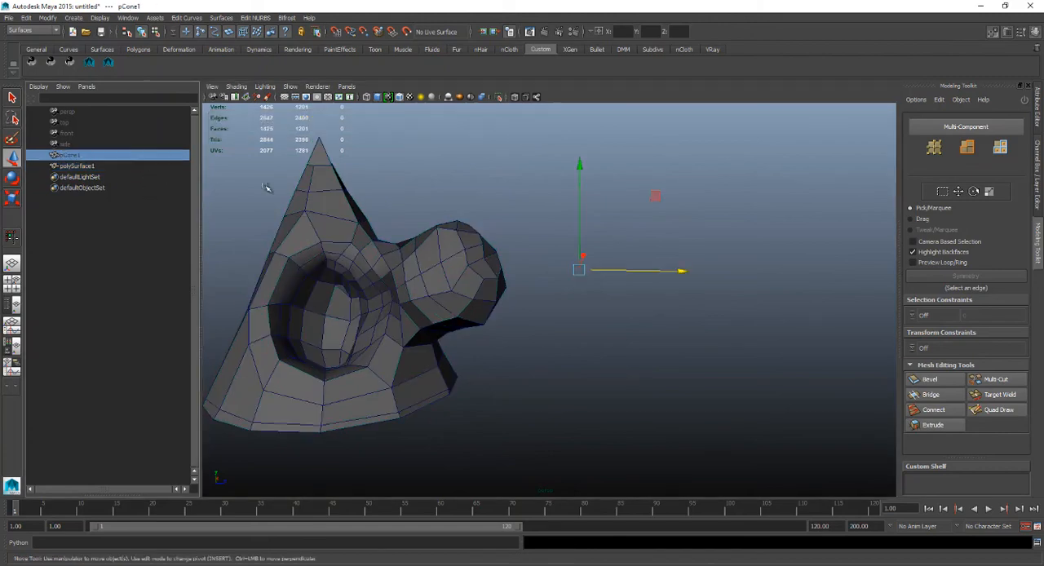
key("shift+h")
left_click(434, 293)
key("3")
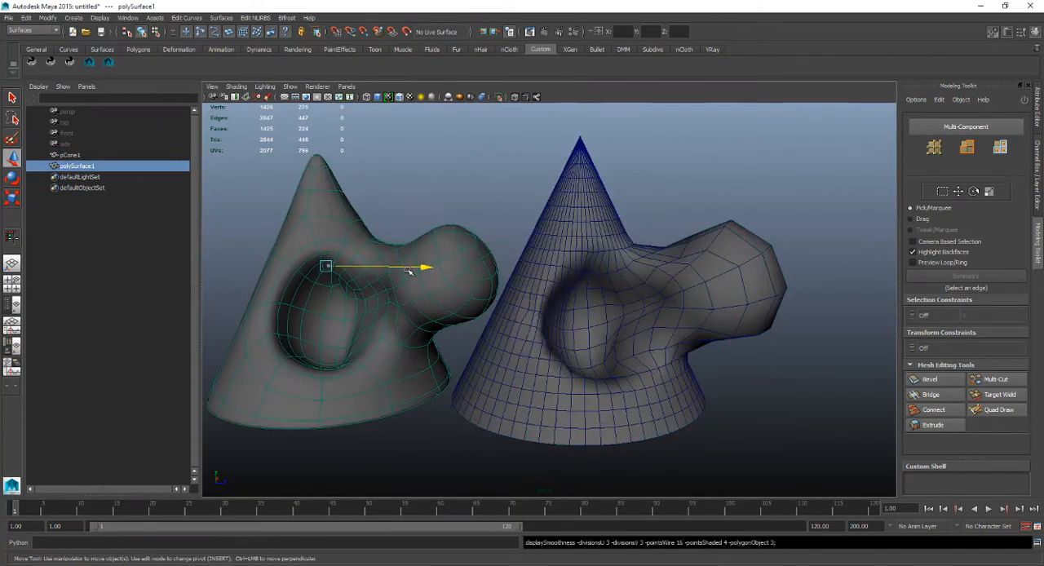
Display the original pCone1 in smooth mesh preview as well.
left_click_drag(438, 306, 563, 263, "alt")
left_click(518, 267)
left_click(558, 269)
key("3")
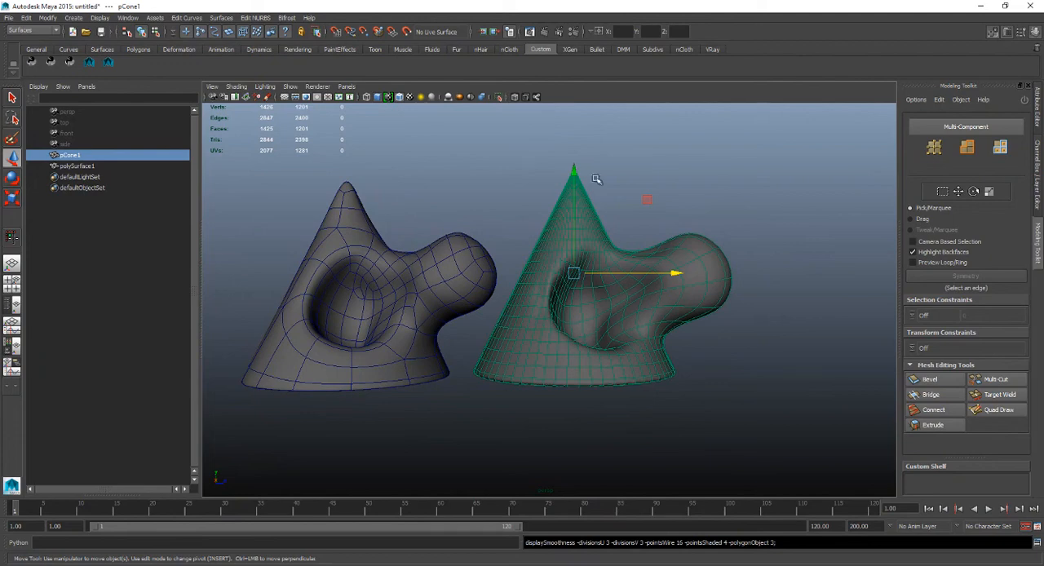
Deselect everything, turn off the wireframe on shaded display, and compare the two smoothed cones.
left_click(706, 357)
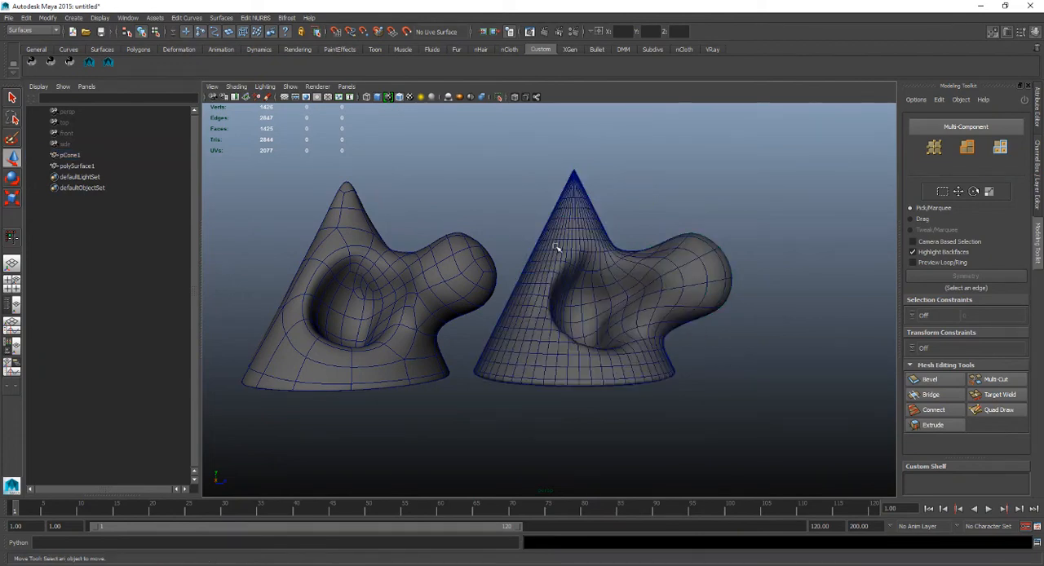
left_click(399, 97)
mouse_move(485, 248)
left_mouse_down("alt")
mouse_move(480, 268)
mouse_move(498, 270)
mouse_move(481, 271)
left_mouse_up("alt")
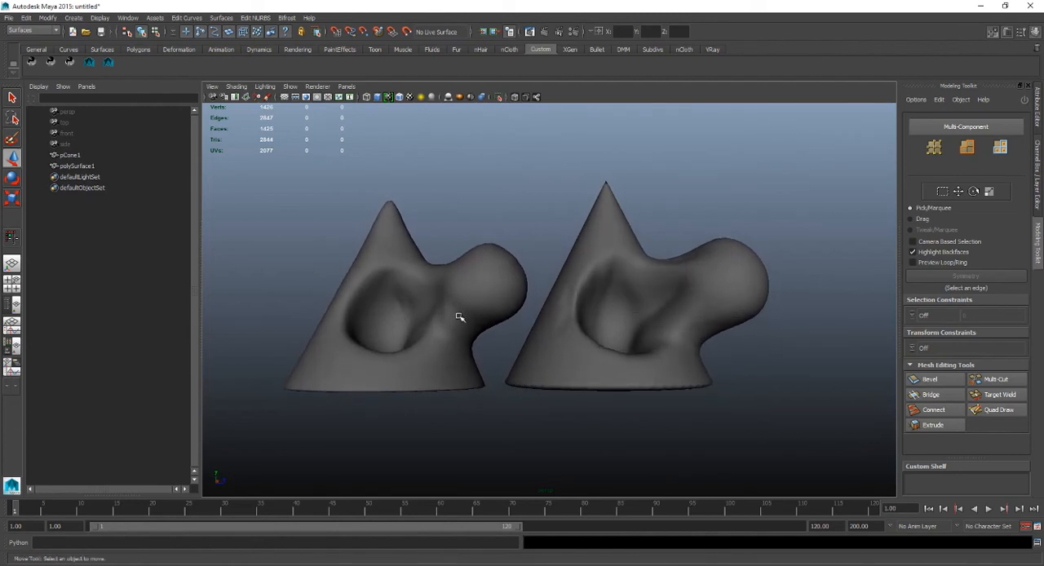
left_click_drag(459, 316, 494, 334, "alt")
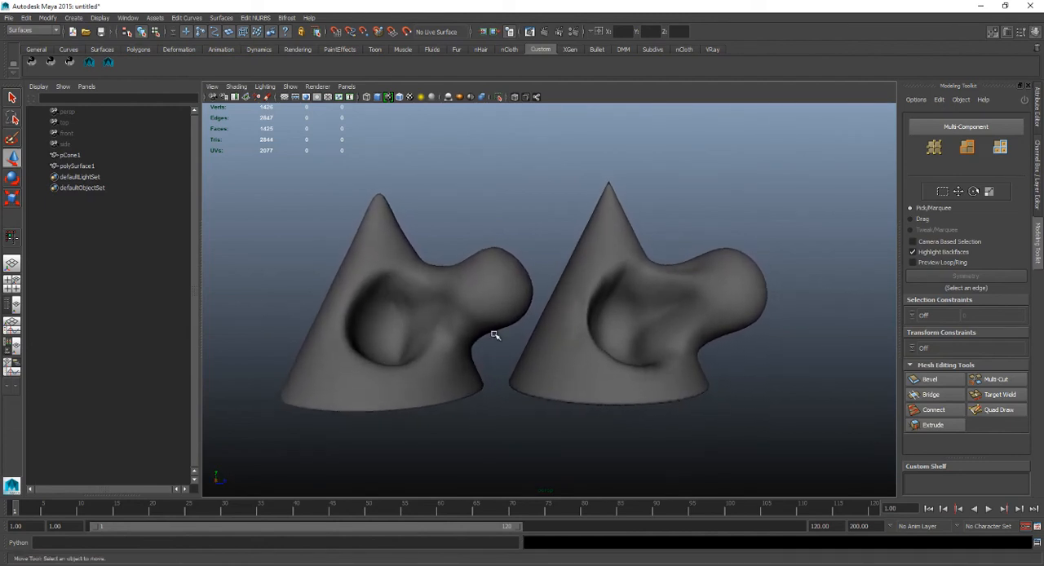